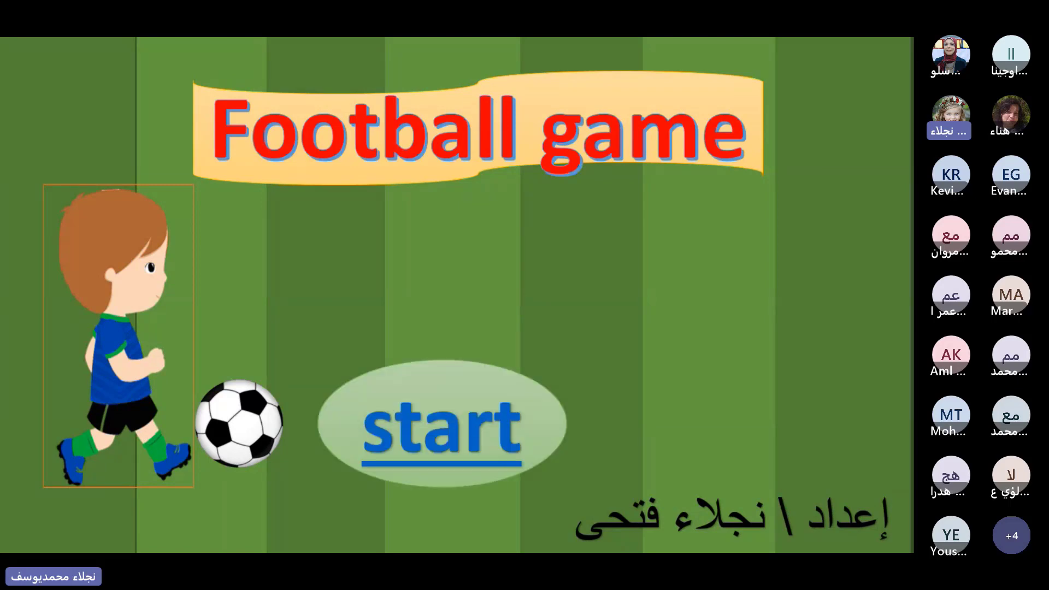
# - End the slideshow, glance at the desktop and Teams windows, then return to game f
pyautogui.press('Escape')
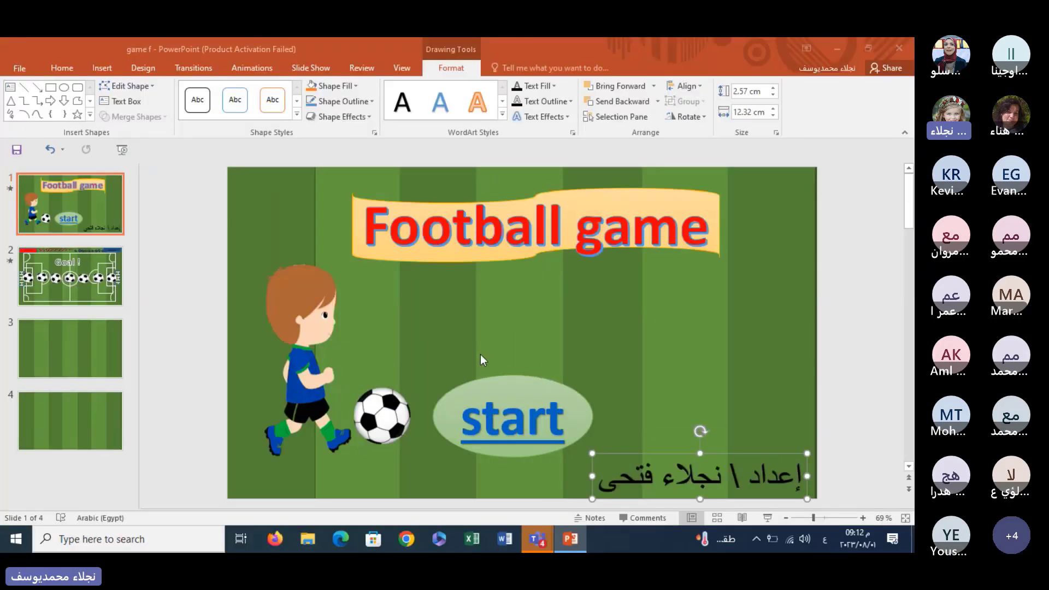
pyautogui.click(834, 52)
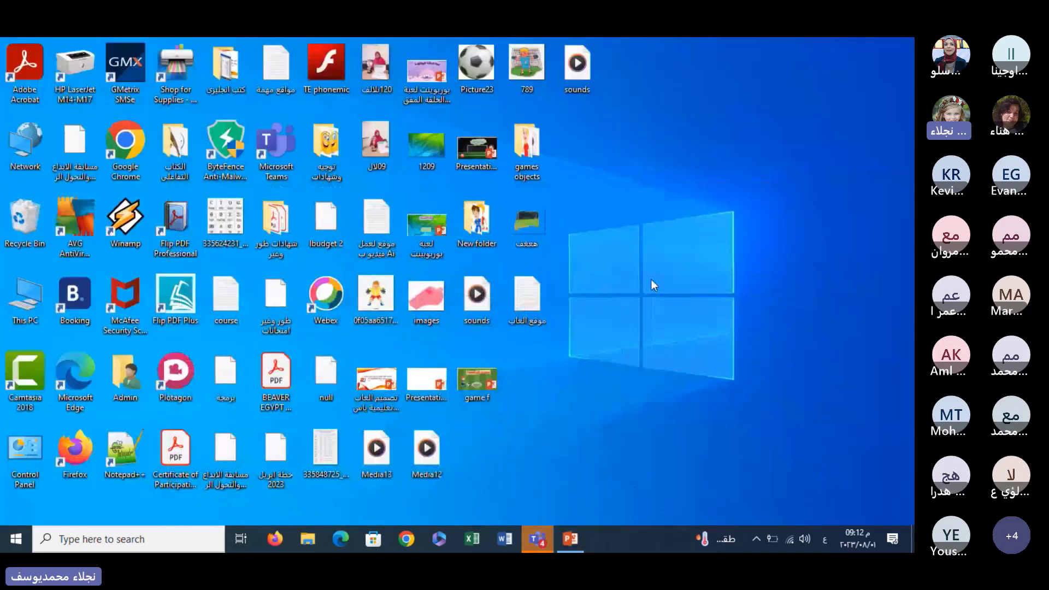
pyautogui.click(540, 540)
pyautogui.moveTo(570, 539)
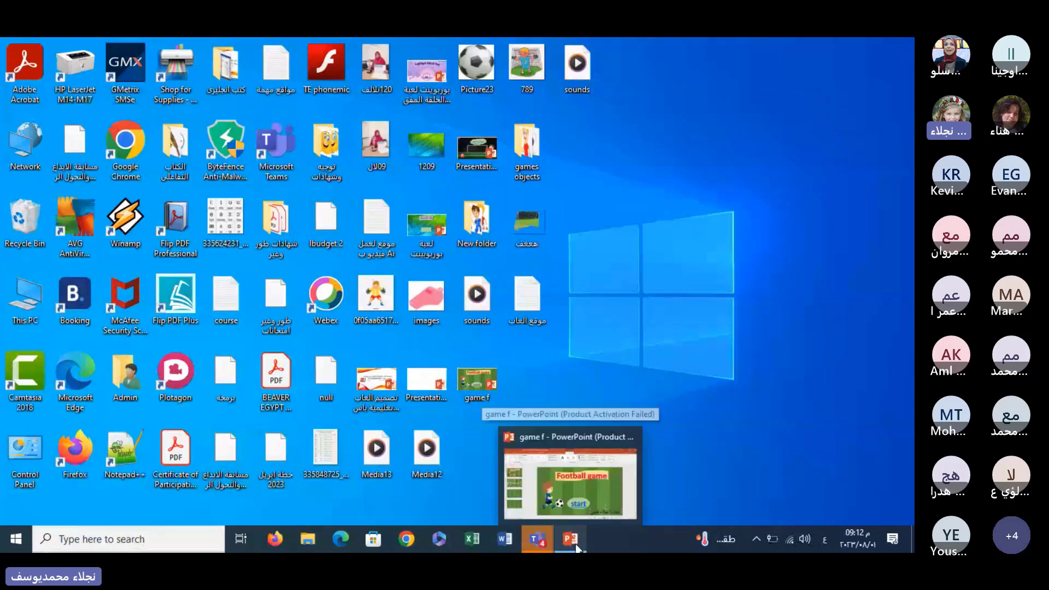
pyautogui.click(588, 506)
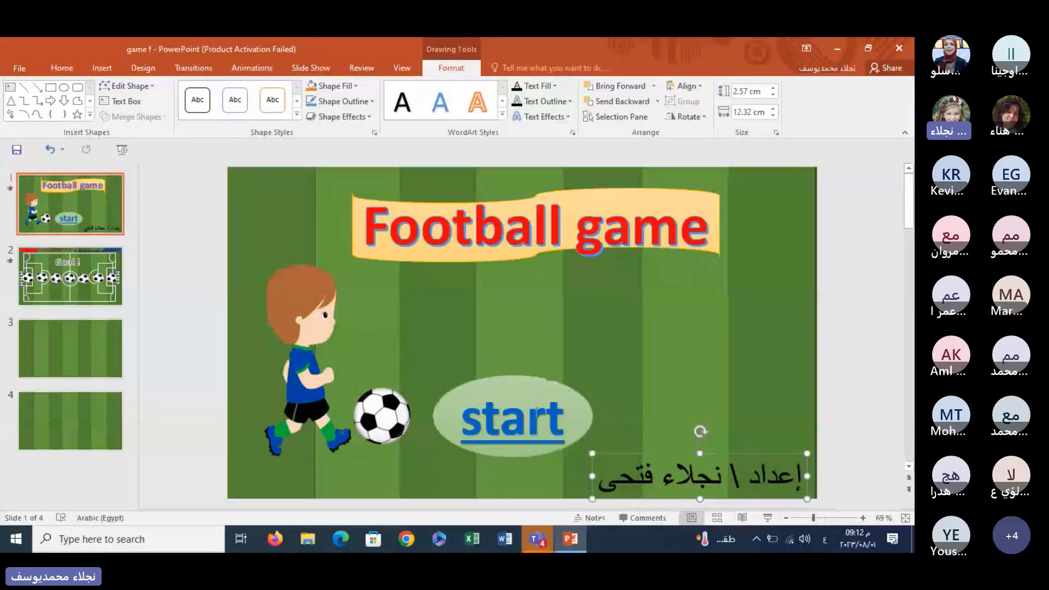
# - Close game f without saving and keep the recovered files for later viewing
pyautogui.click(900, 48)
pyautogui.click(465, 317)
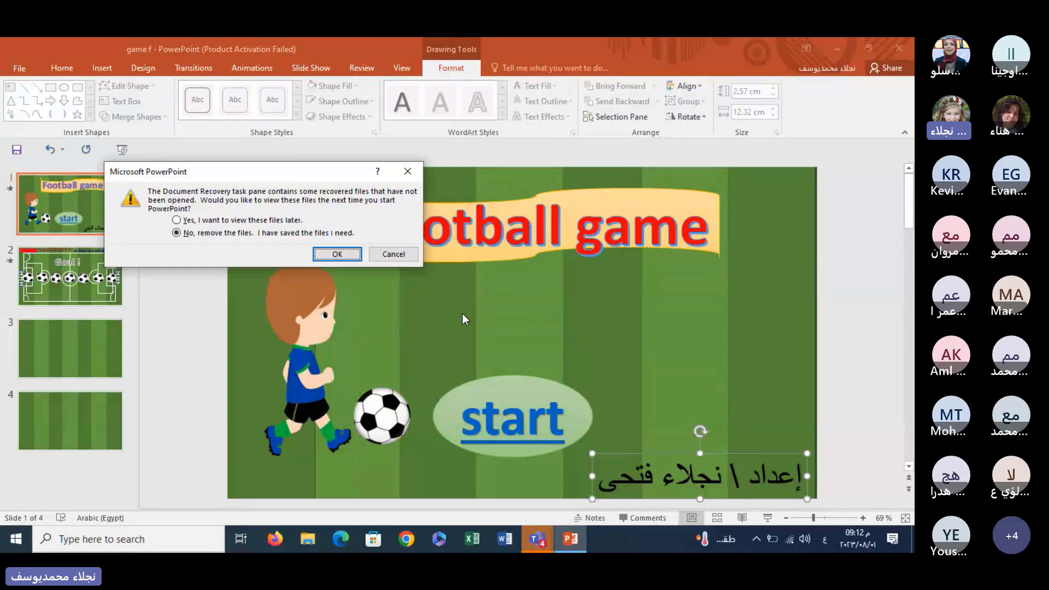
pyautogui.click(189, 220)
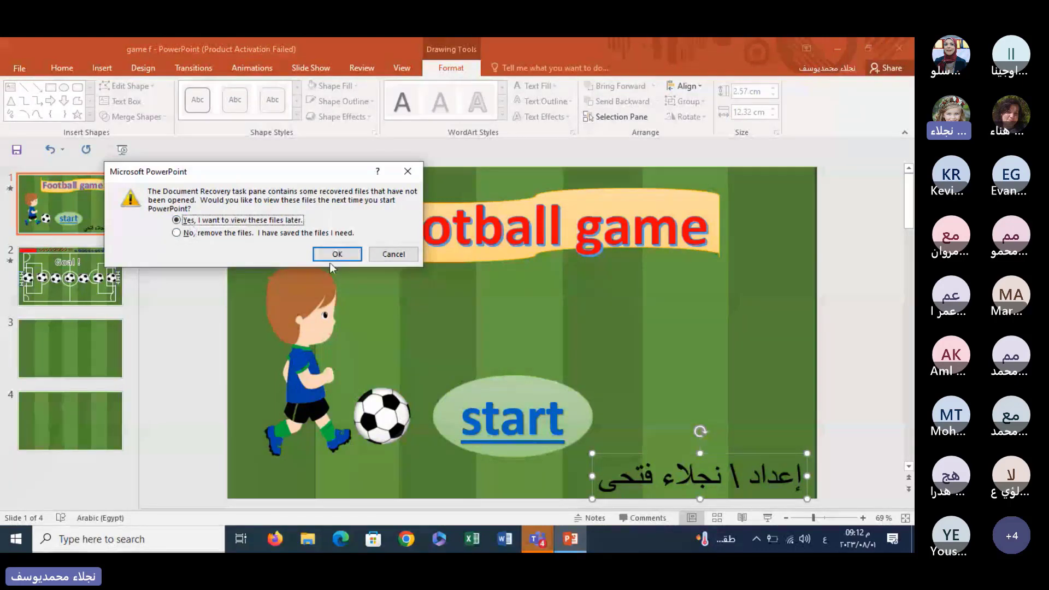
pyautogui.click(335, 253)
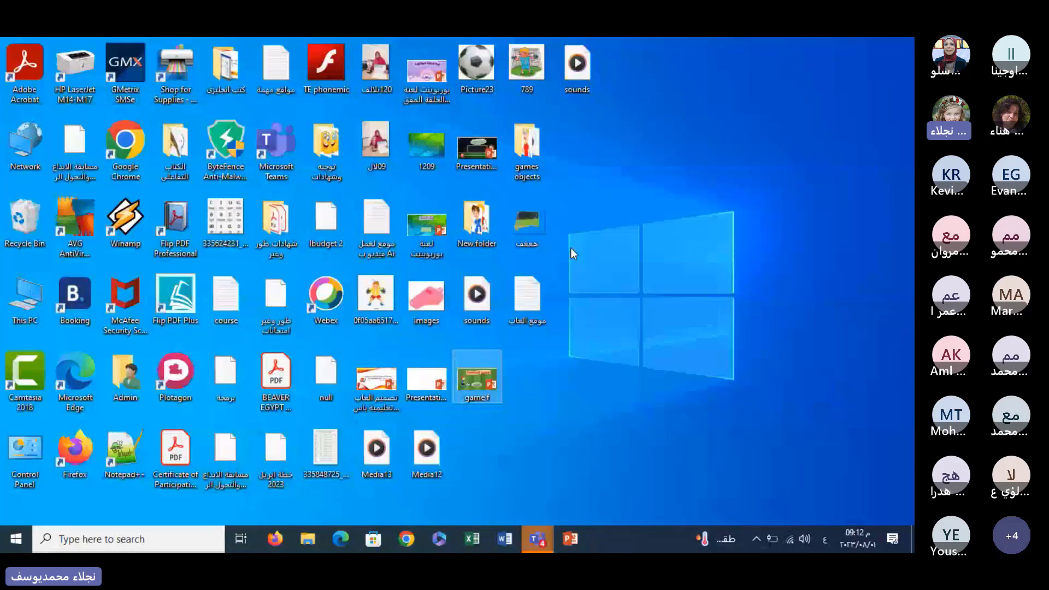
# - Relaunch PowerPoint into blank Presentation1 and close the Document Recovery pane
pyautogui.click(575, 537)
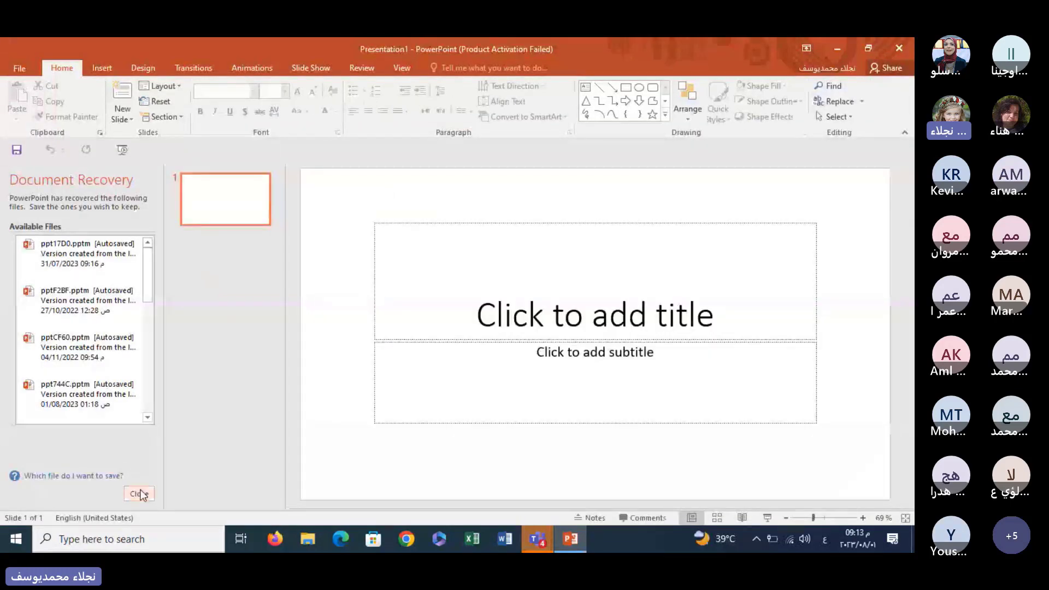
pyautogui.click(139, 493)
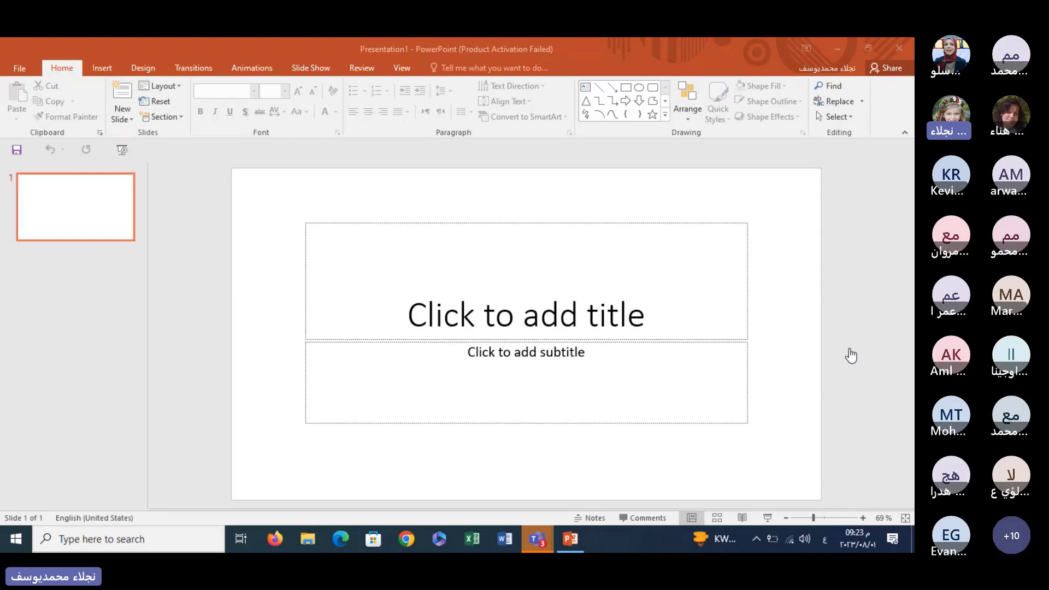
pyautogui.click(643, 351)
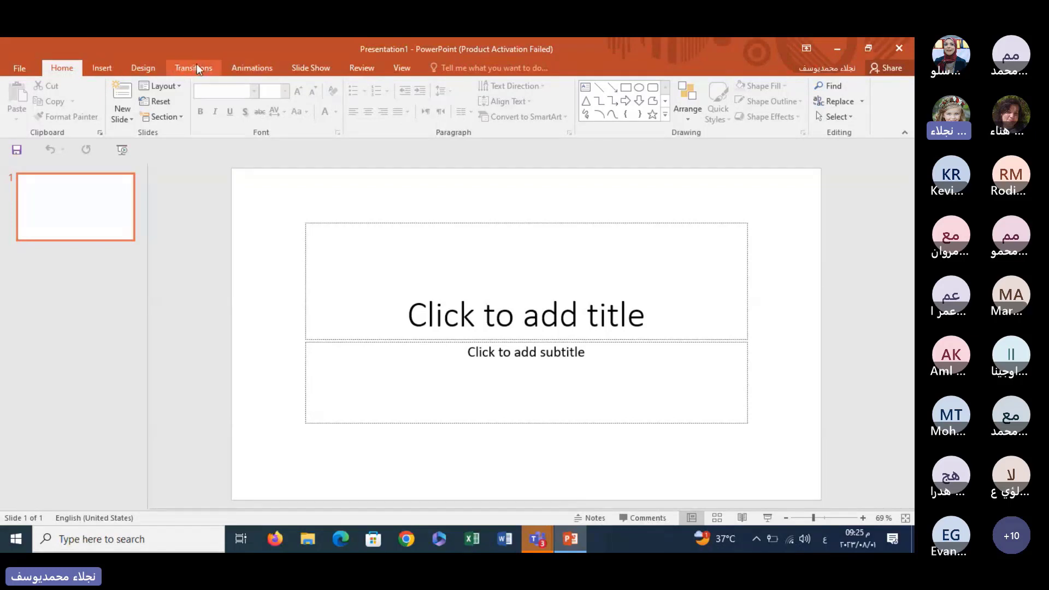
# - Open the picture file browser from the Insert tab's Pictures command
pyautogui.click(156, 67)
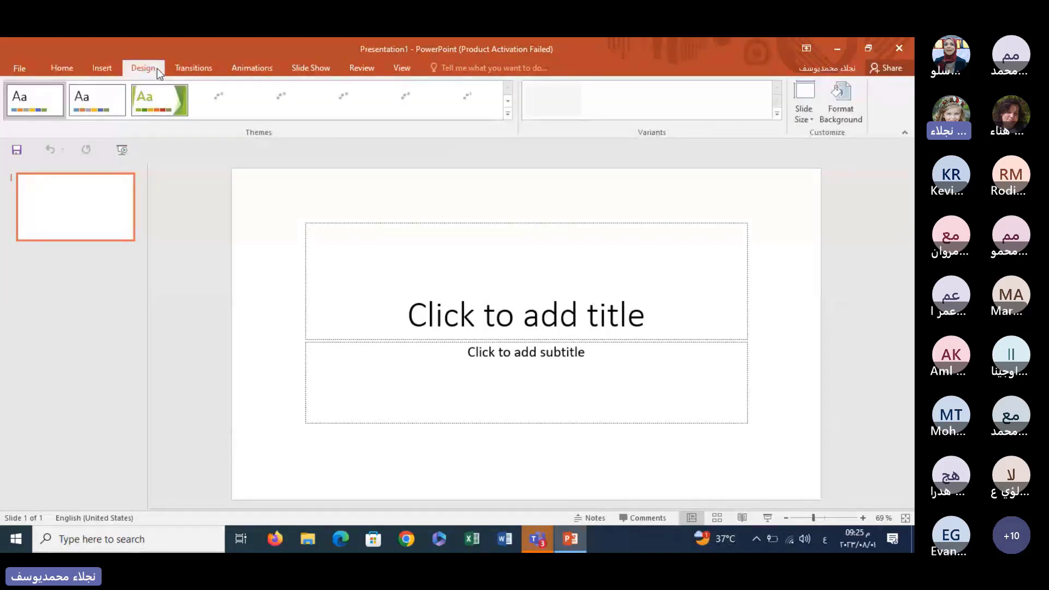
pyautogui.click(68, 69)
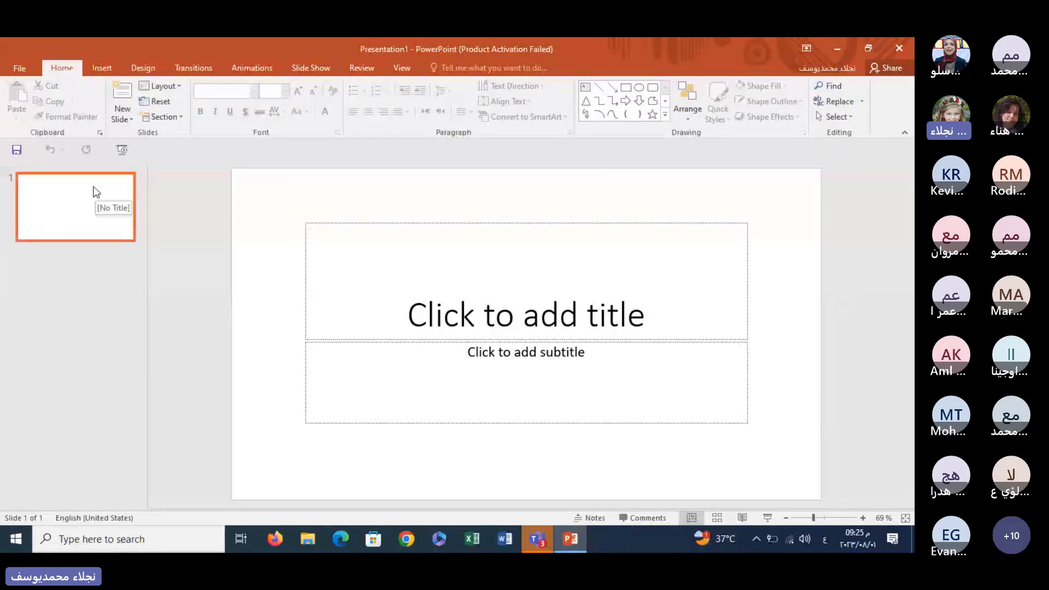
pyautogui.click(107, 70)
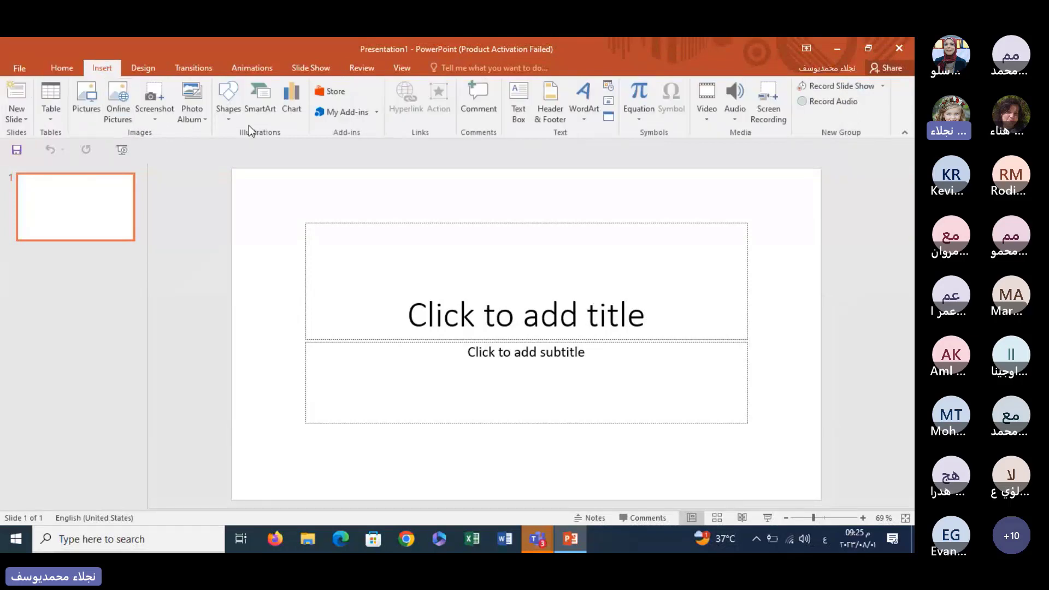
pyautogui.click(86, 103)
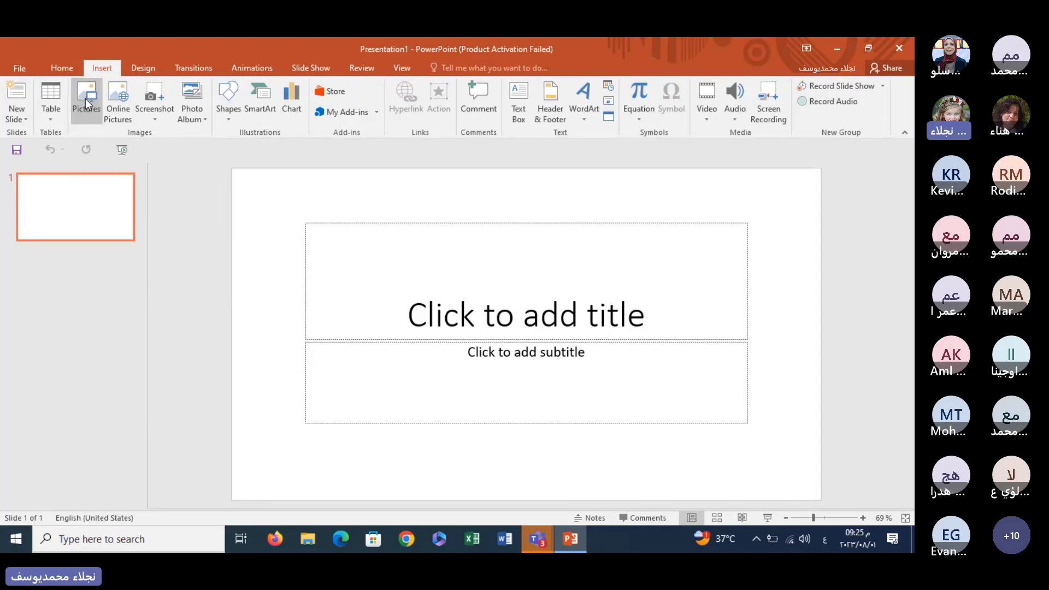
pyautogui.click(86, 101)
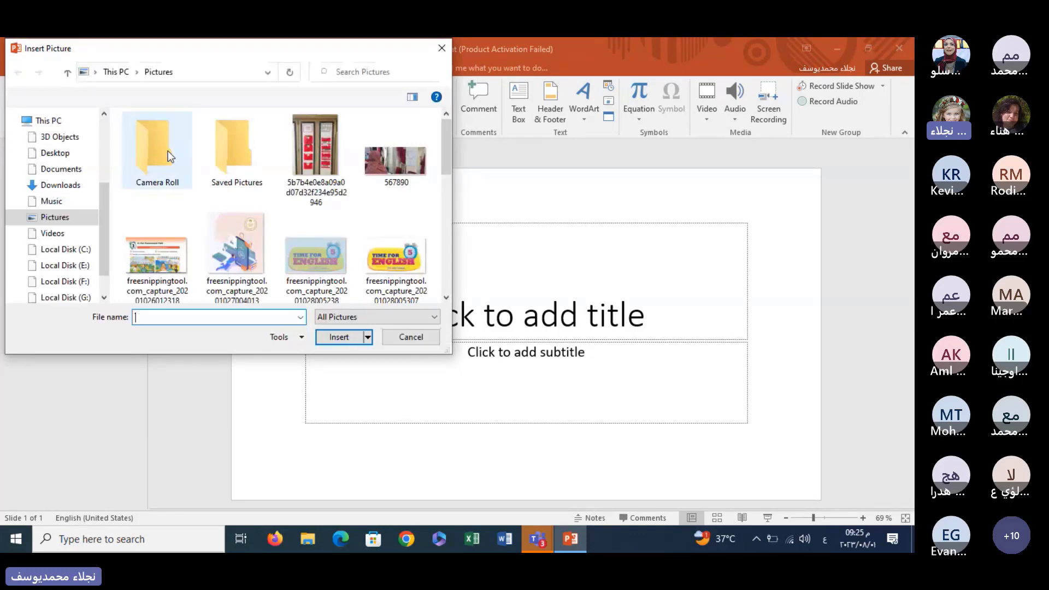
# - Browse to Desktop > games objects and select the goal-net picture
pyautogui.click(65, 154)
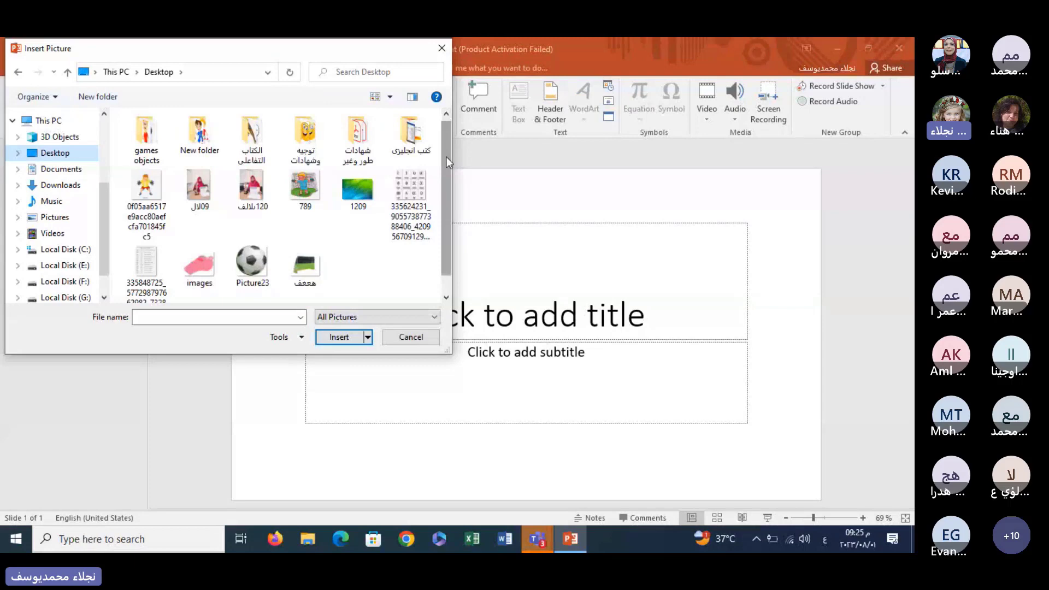
pyautogui.moveTo(447, 156); pyautogui.dragTo(445, 165)
pyautogui.doubleClick(149, 131)
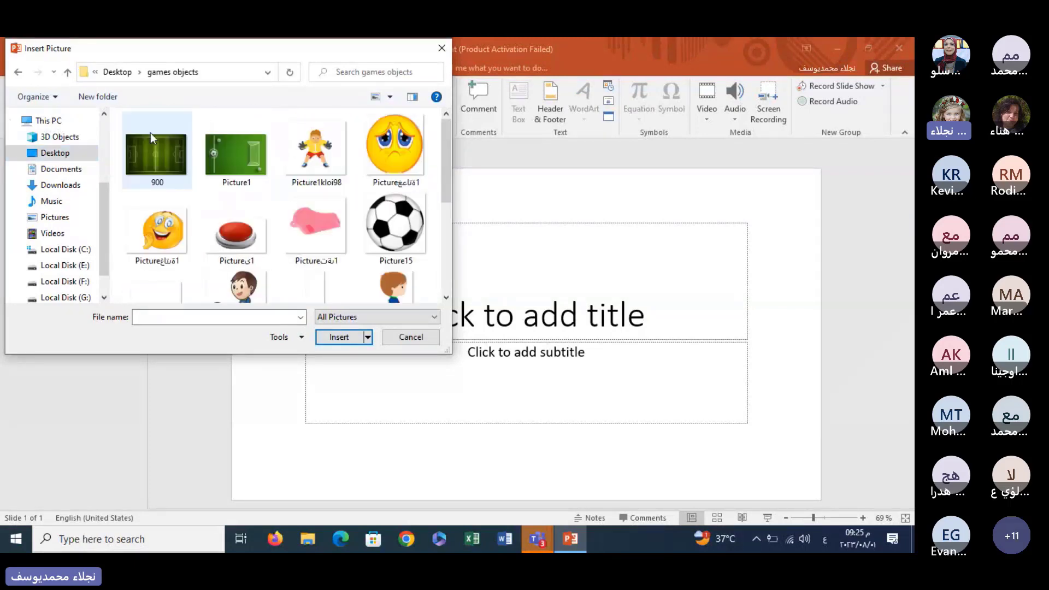
pyautogui.scroll(-2, 438, 148)
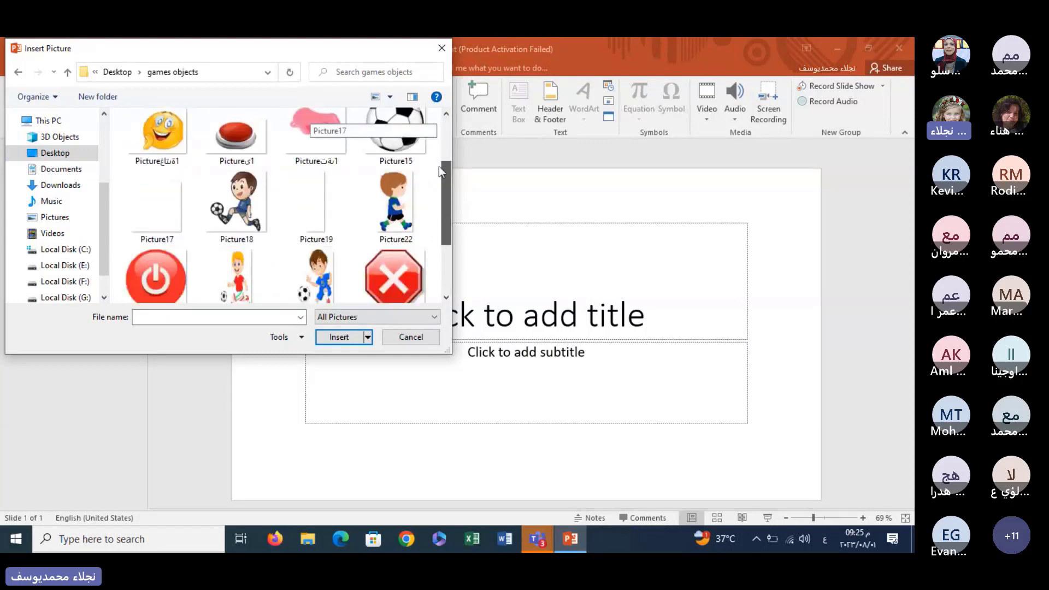
pyautogui.scroll(2, 439, 166)
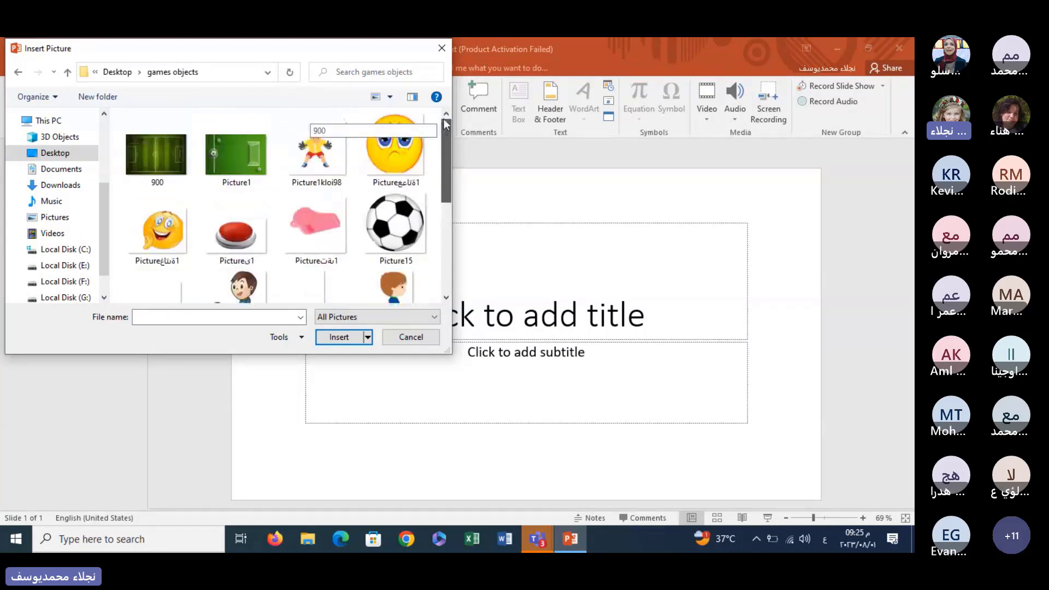
pyautogui.scroll(-3, 446, 125)
pyautogui.scroll(-1, 453, 189)
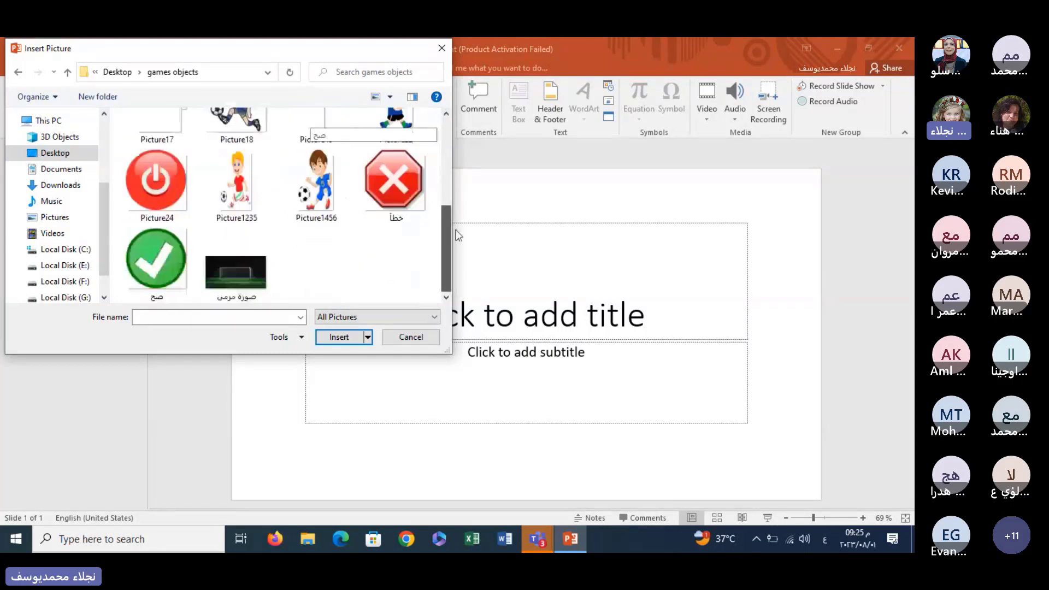
pyautogui.click(258, 278)
# - Insert the goal picture and stretch it to fill the slide at 33.48 × 19.05 cm
pyautogui.click(340, 341)
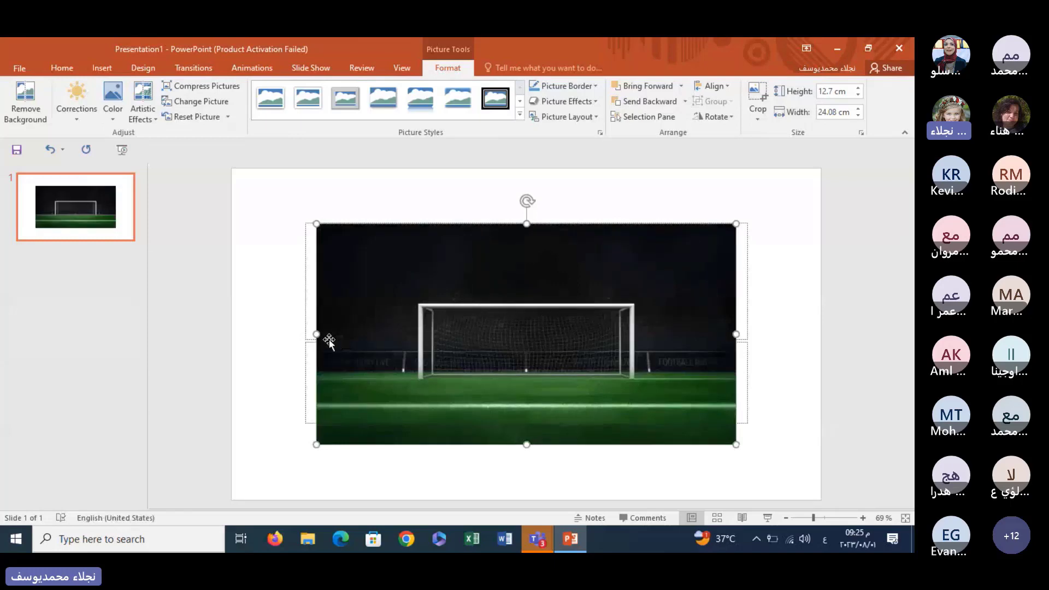
pyautogui.moveTo(316, 334); pyautogui.dragTo(243, 334)
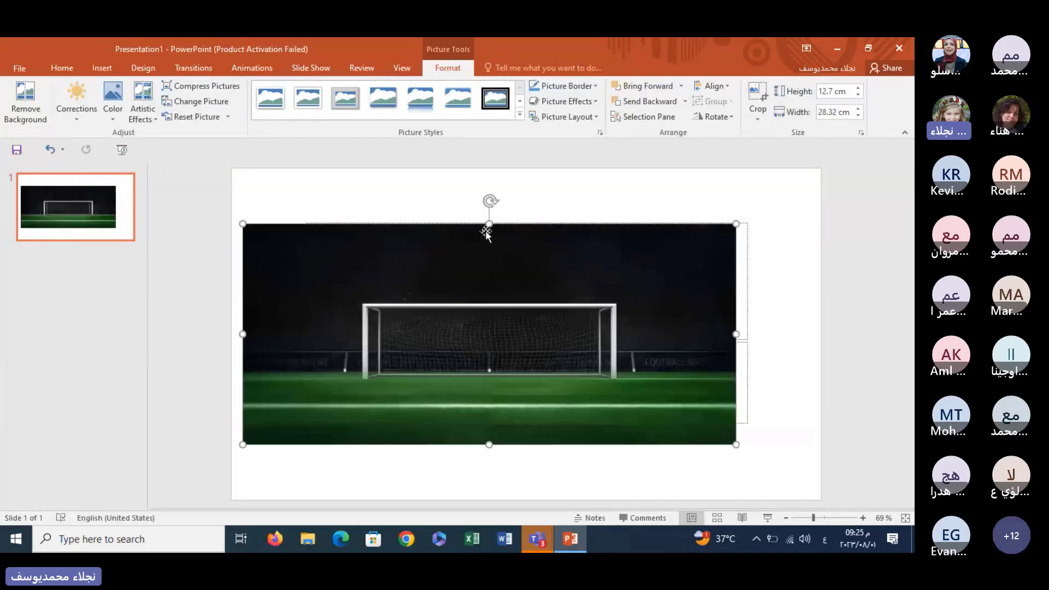
pyautogui.moveTo(489, 224); pyautogui.dragTo(497, 174)
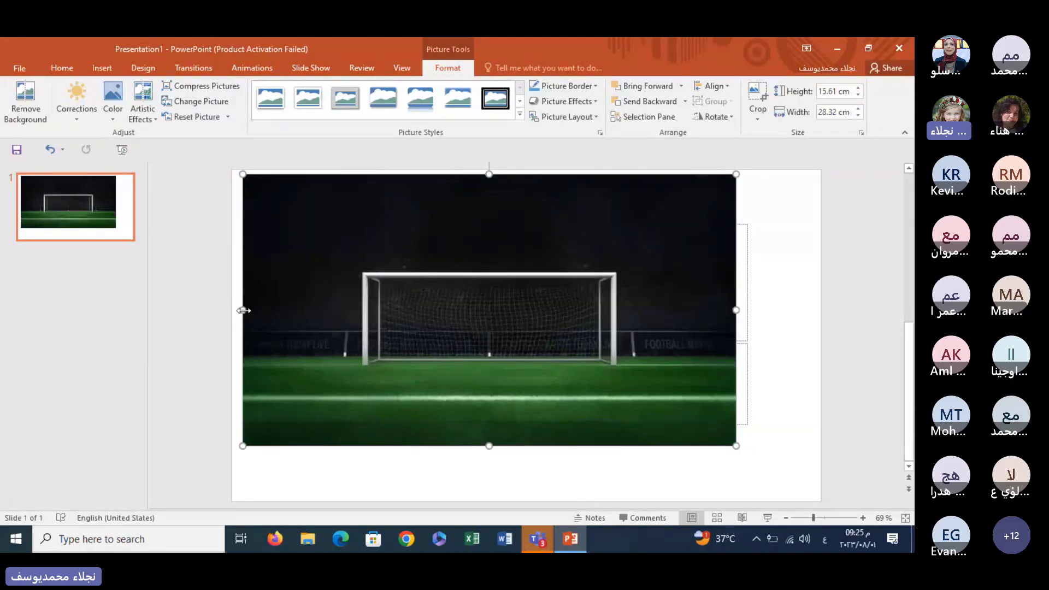
pyautogui.moveTo(244, 311); pyautogui.dragTo(232, 310)
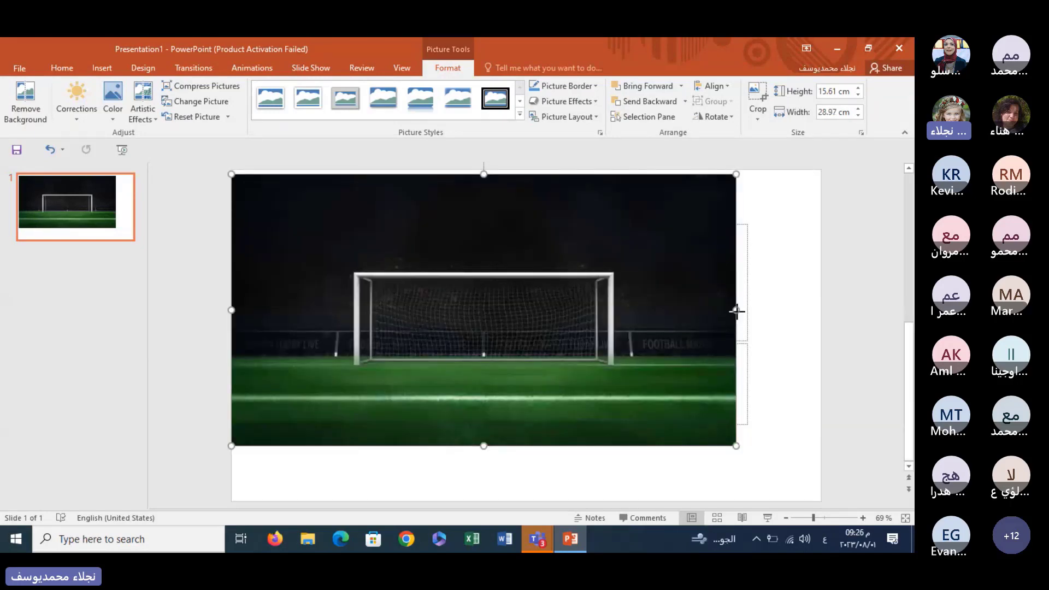
pyautogui.moveTo(737, 311); pyautogui.dragTo(815, 312)
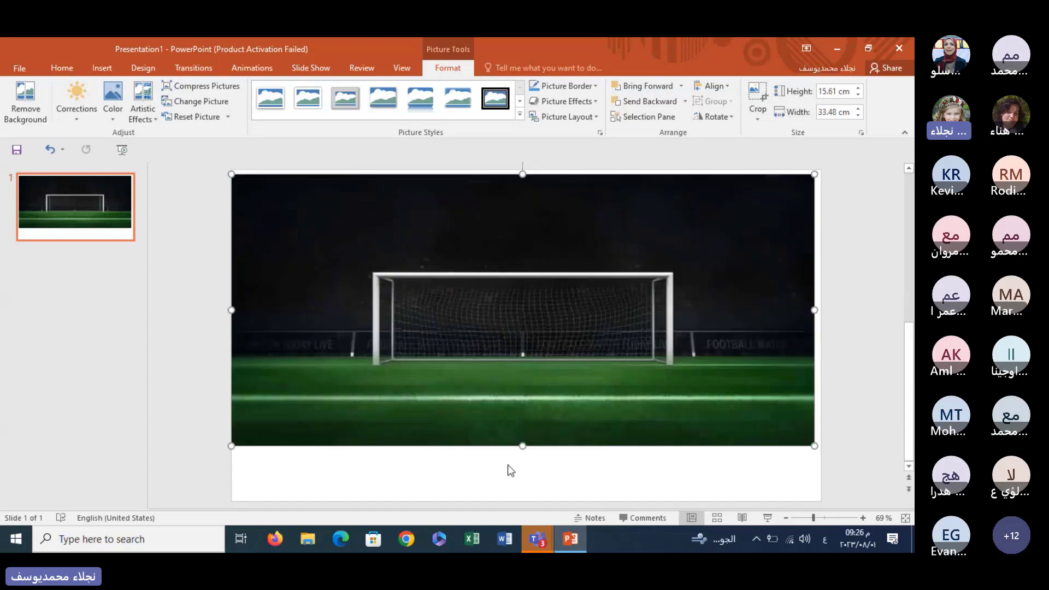
pyautogui.moveTo(522, 446); pyautogui.dragTo(522, 500)
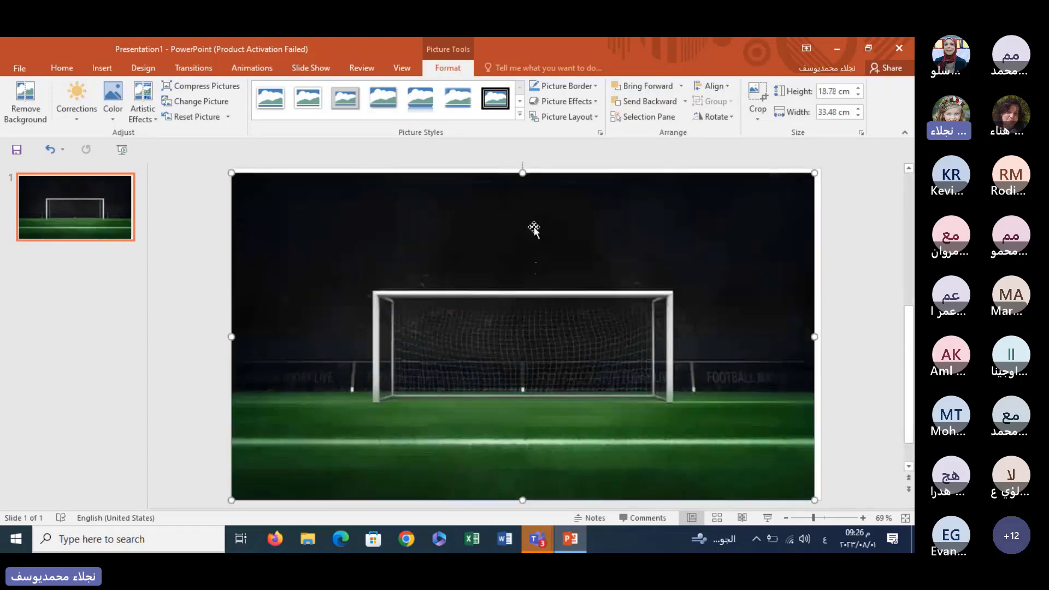
pyautogui.moveTo(522, 173); pyautogui.dragTo(522, 168)
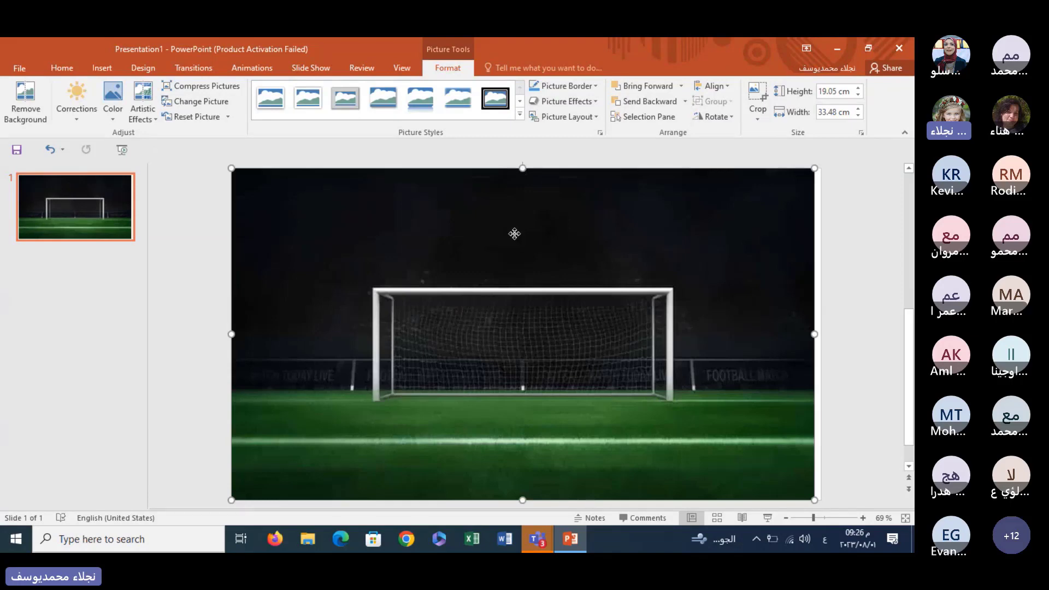
# - Copy the goal picture and switch to Slide Master view
pyautogui.rightClick(515, 235)
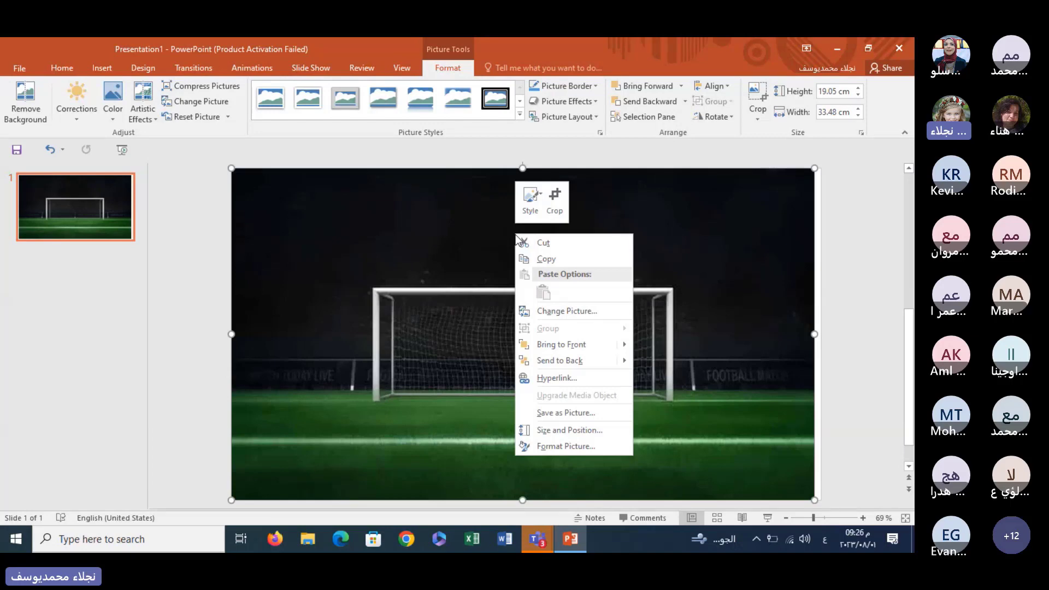
pyautogui.click(556, 259)
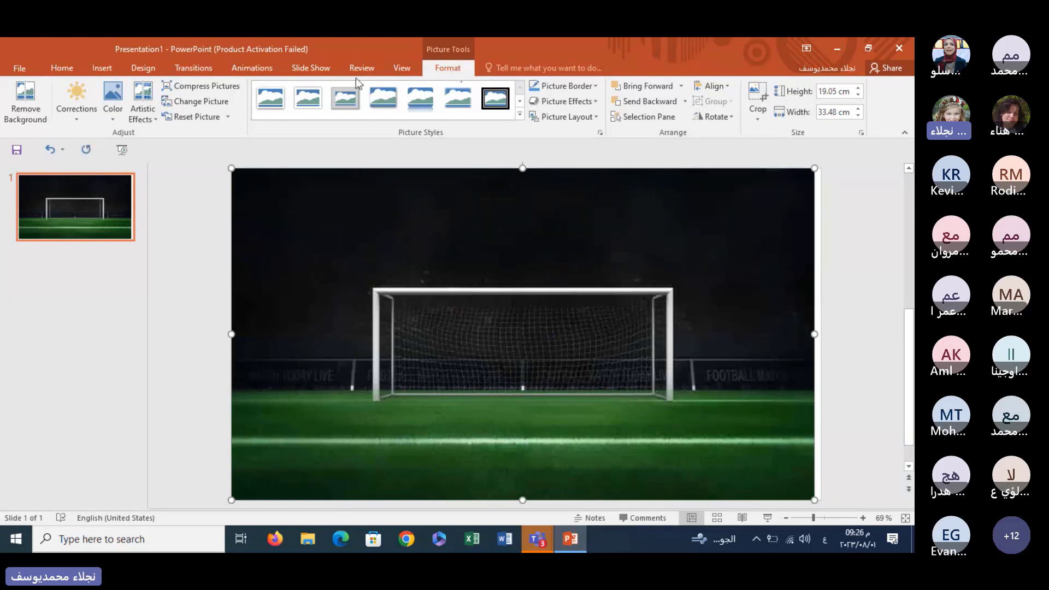
pyautogui.click(398, 67)
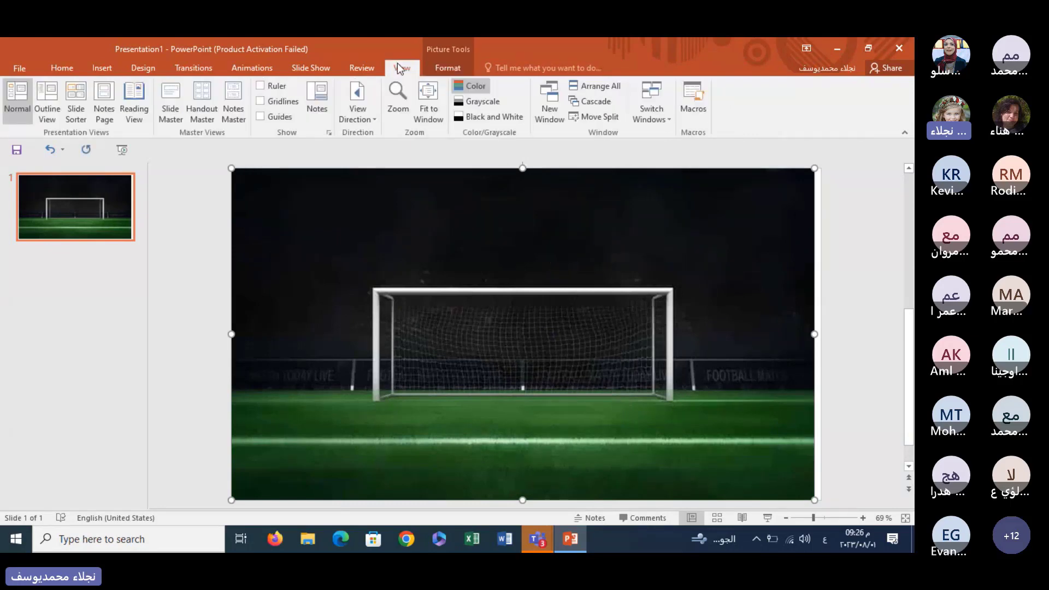
pyautogui.click(173, 106)
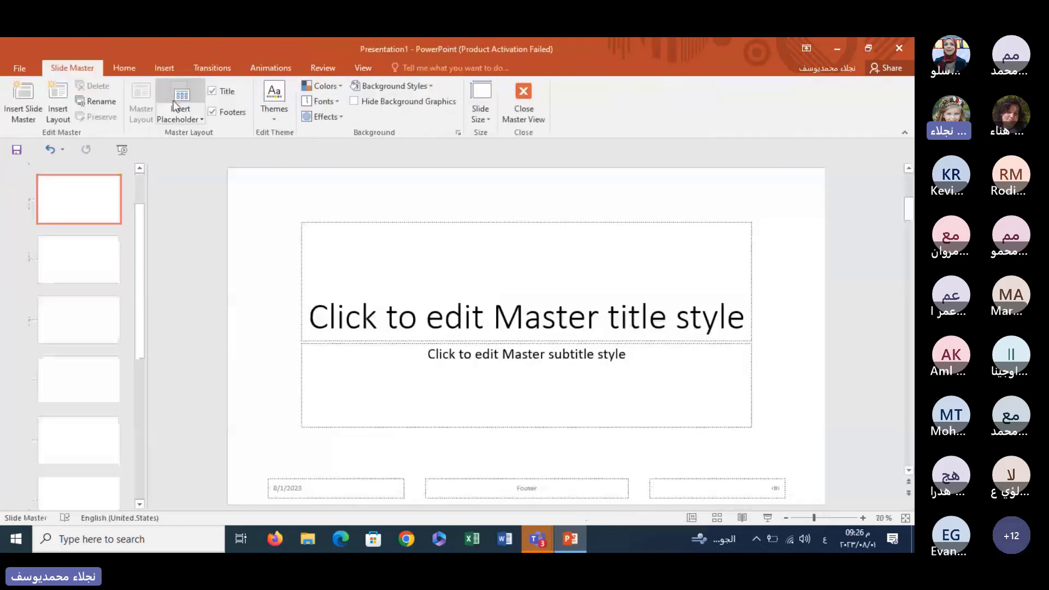
# - Paste the goal picture onto the top slide master and close Master View
pyautogui.moveTo(139, 221); pyautogui.dragTo(139, 184)
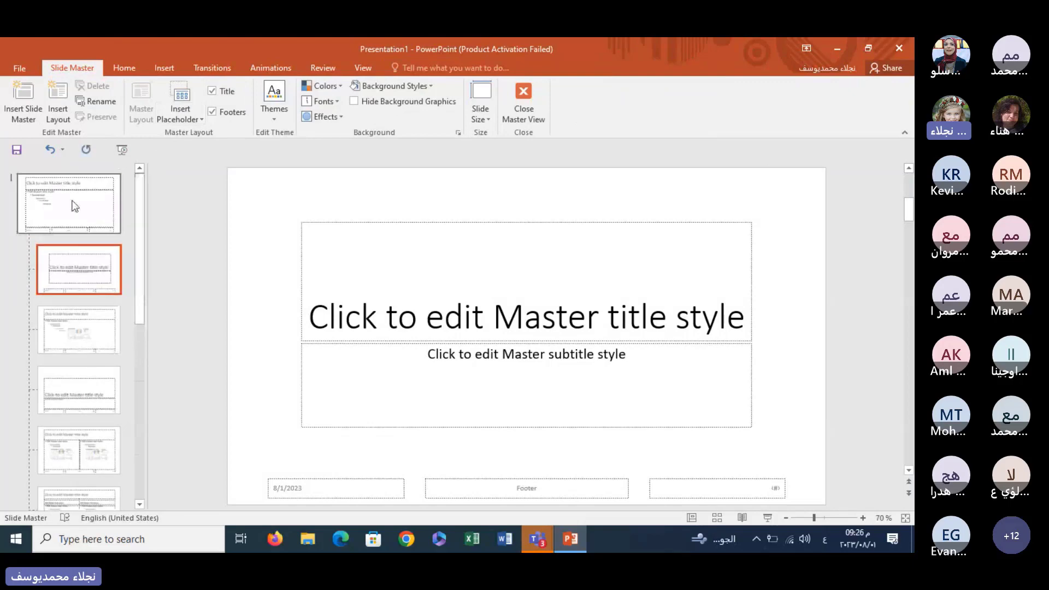
pyautogui.click(73, 204)
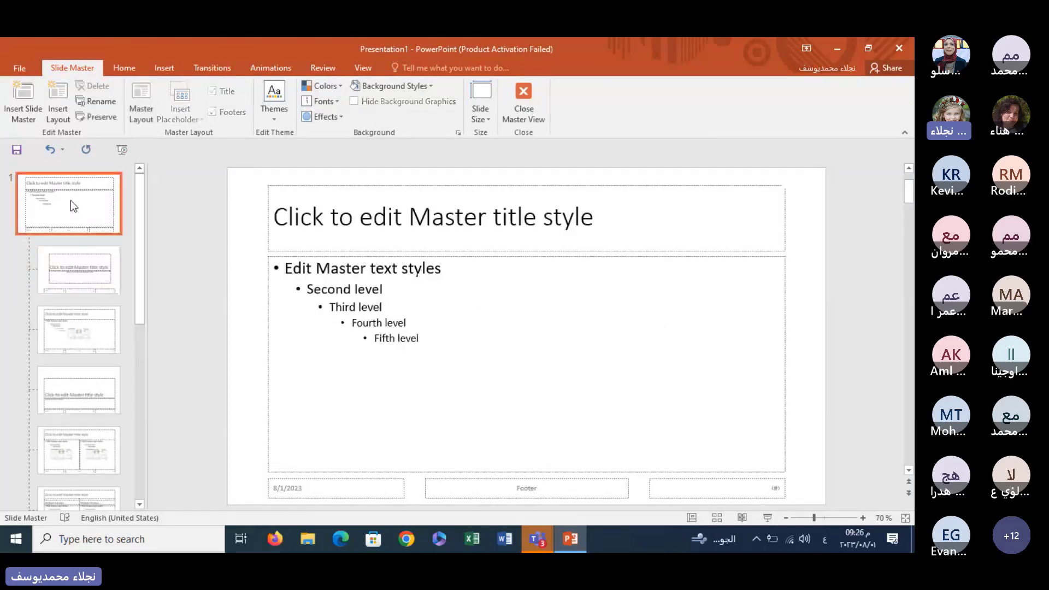
pyautogui.rightClick(524, 309)
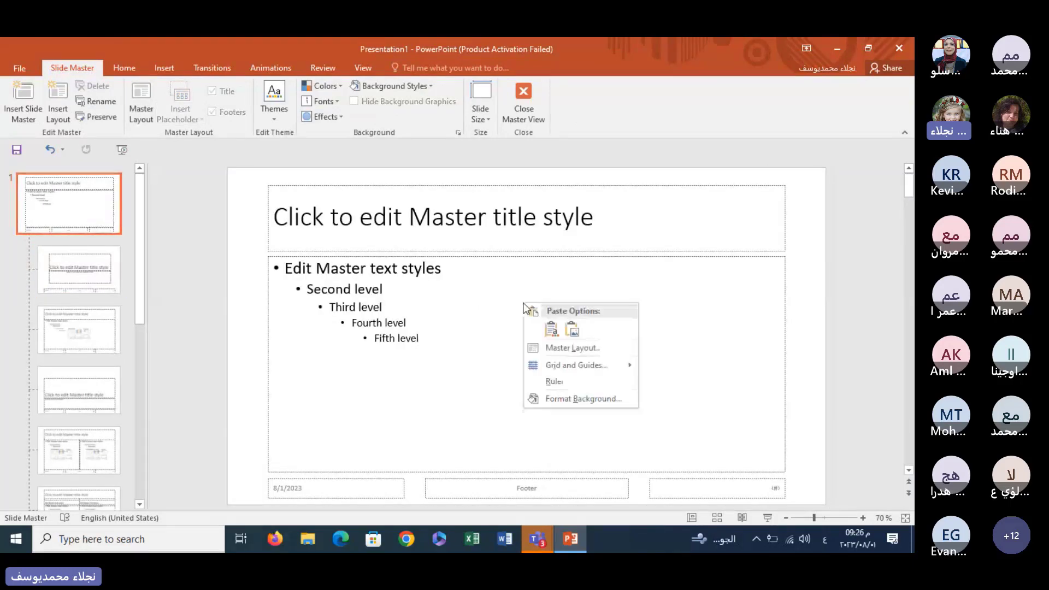
pyautogui.click(550, 328)
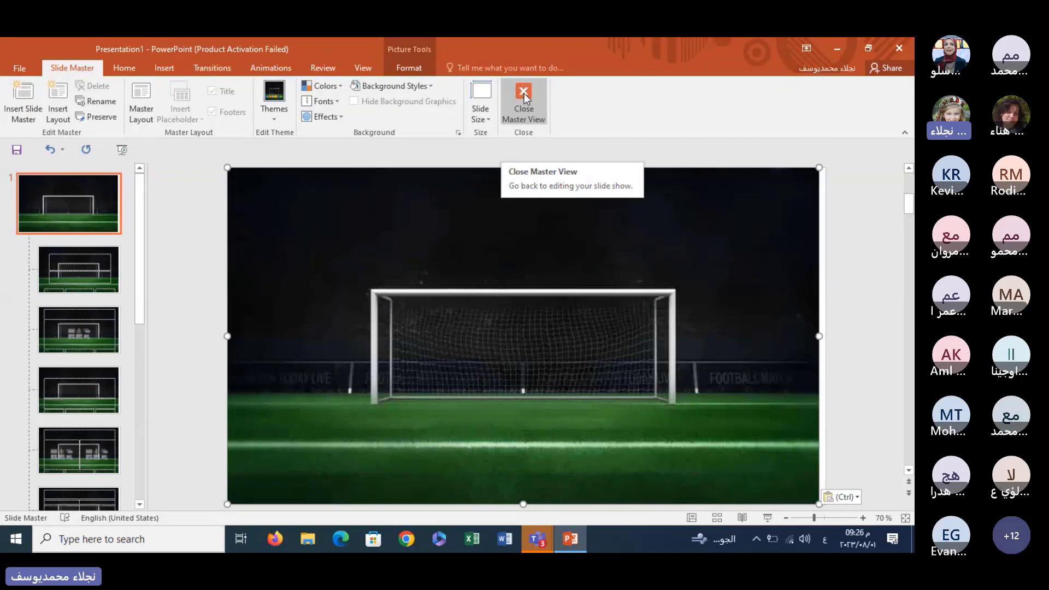
pyautogui.click(523, 93)
# - Add a second slide and give slide 1 the Blank layout
pyautogui.rightClick(84, 267)
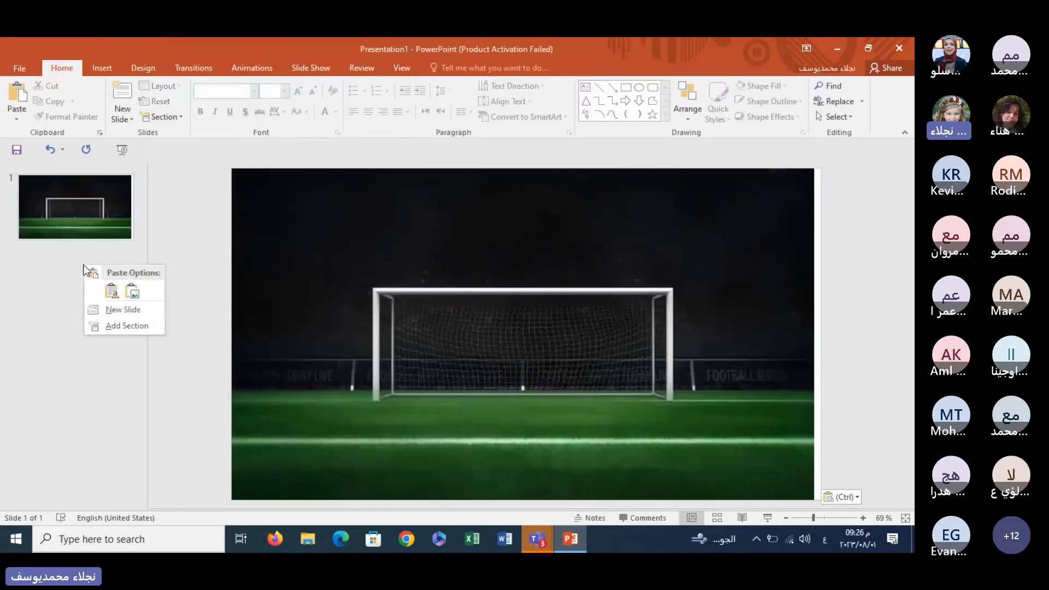
pyautogui.click(113, 310)
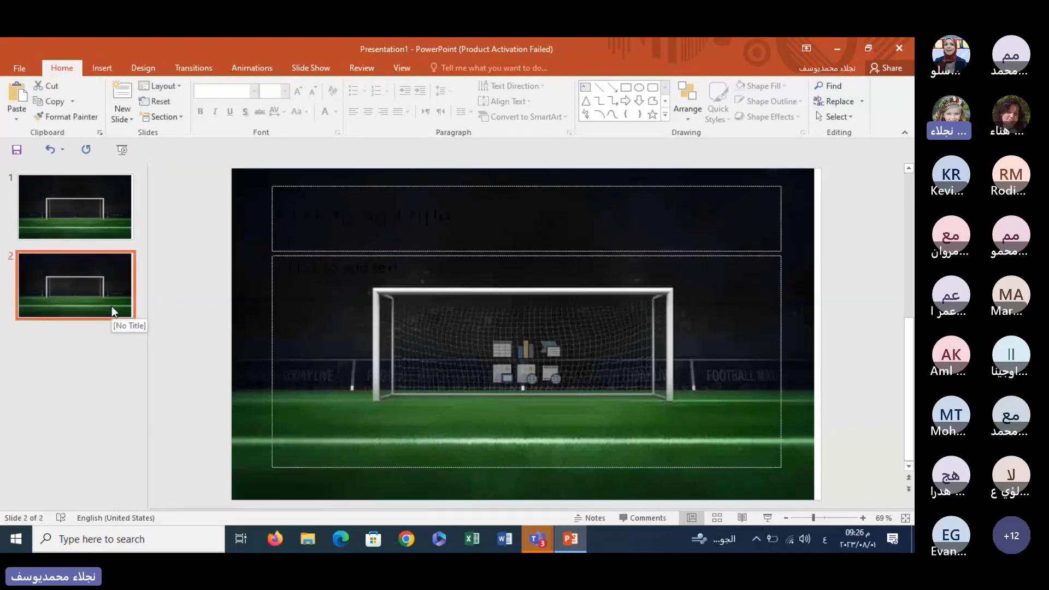
pyautogui.click(98, 218)
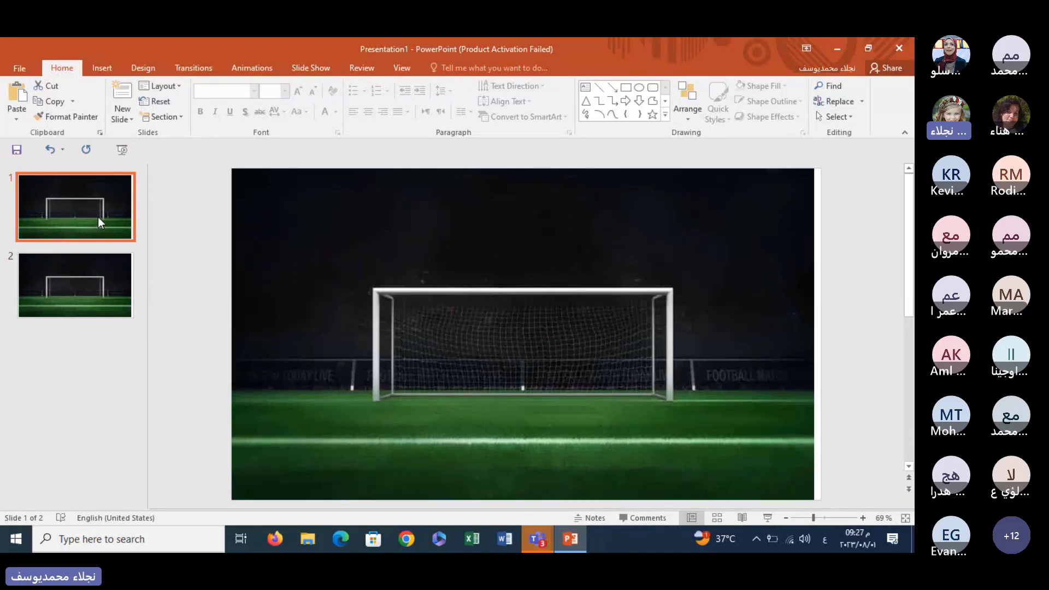
pyautogui.click(174, 87)
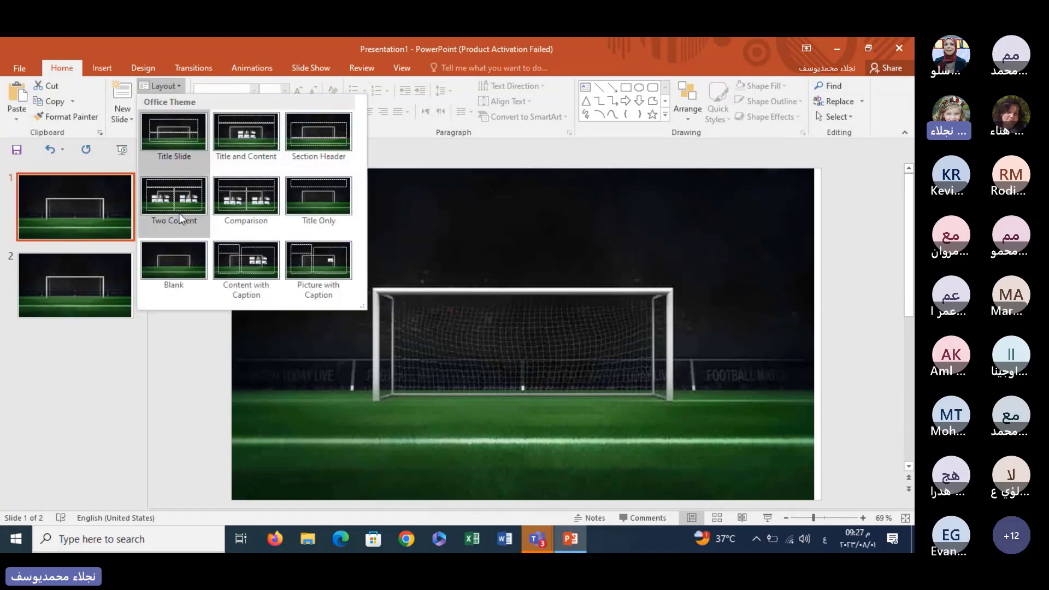
pyautogui.click(186, 265)
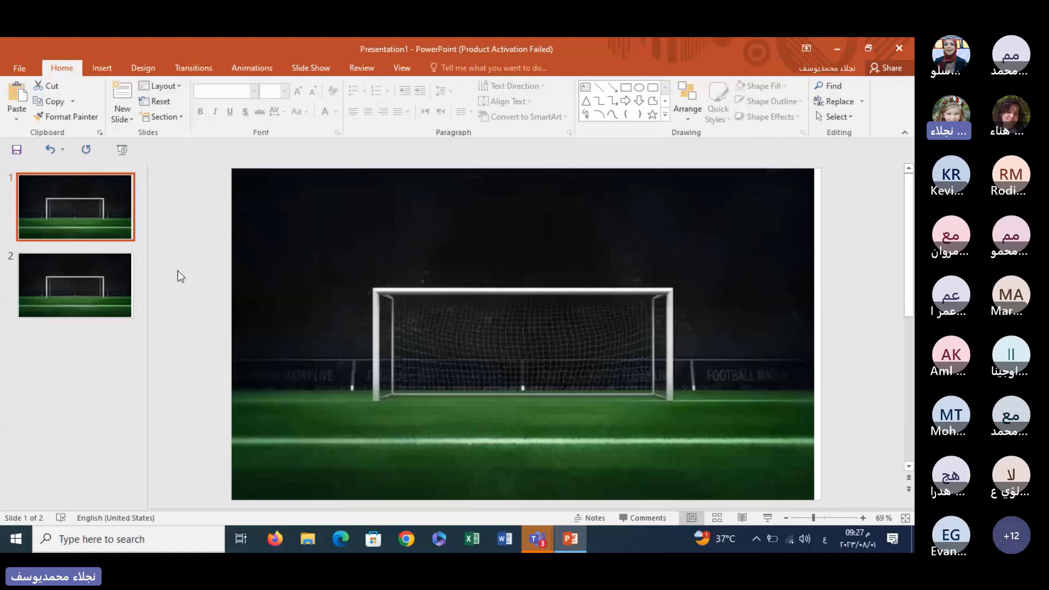
# - Apply the Blank layout to slide 2 too, then go back to slide 1
pyautogui.click(61, 290)
pyautogui.click(160, 86)
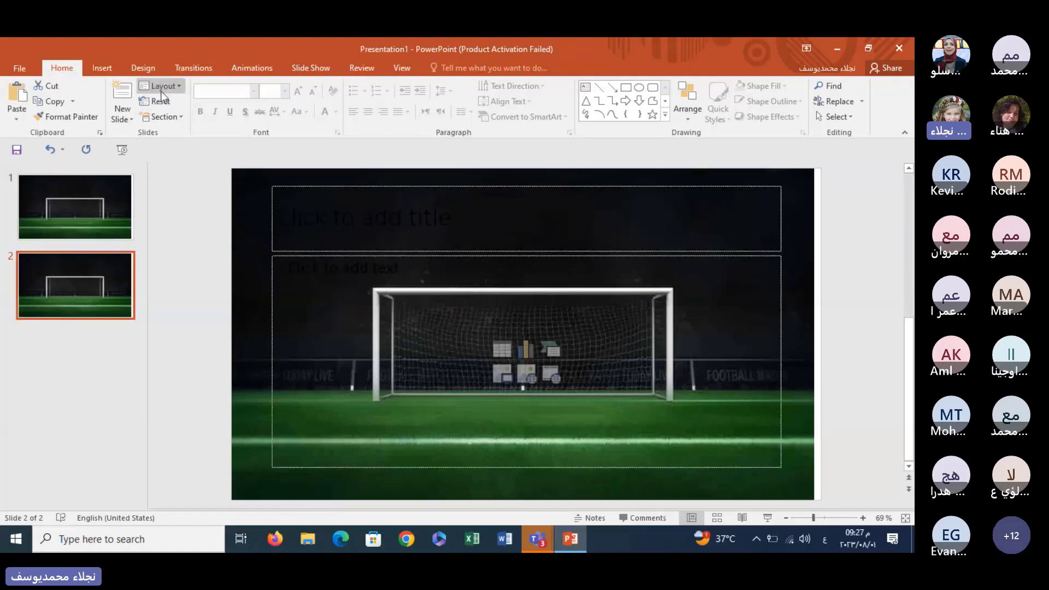
pyautogui.click(166, 277)
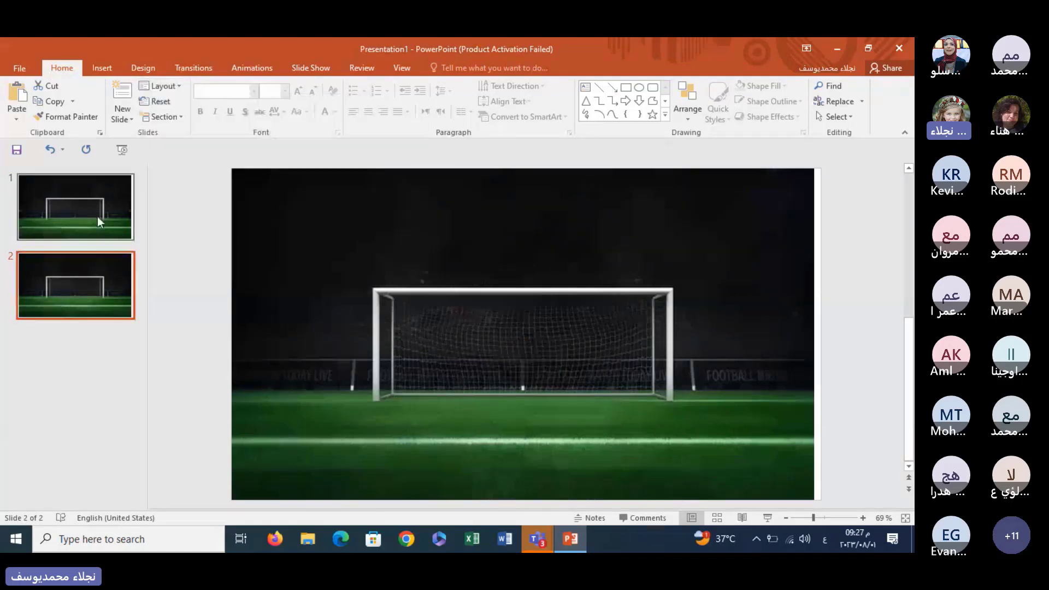
pyautogui.click(97, 216)
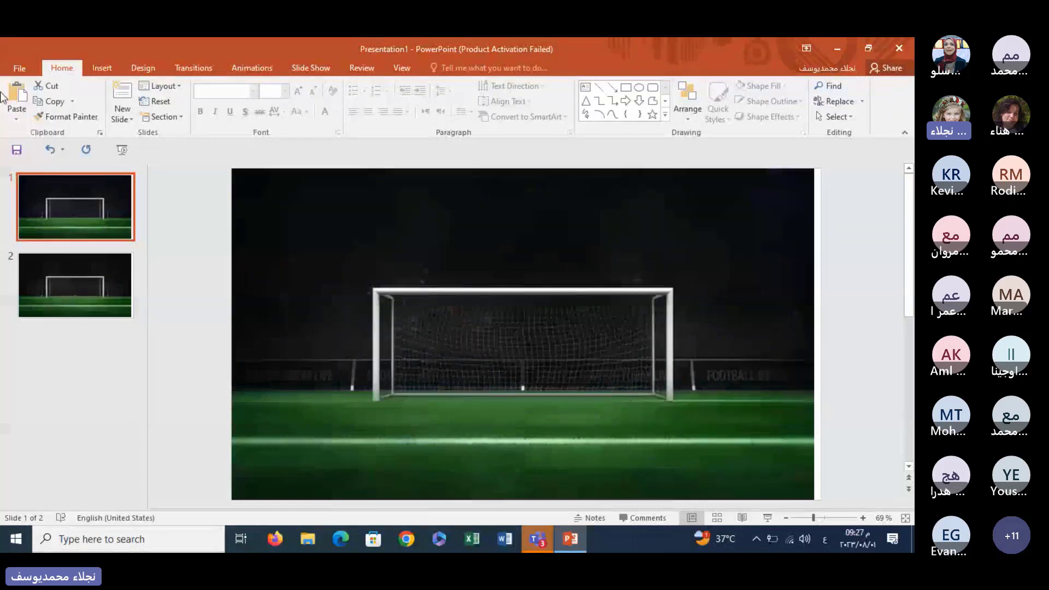
# - Open the Shapes gallery on the Insert tab
pyautogui.click(102, 68)
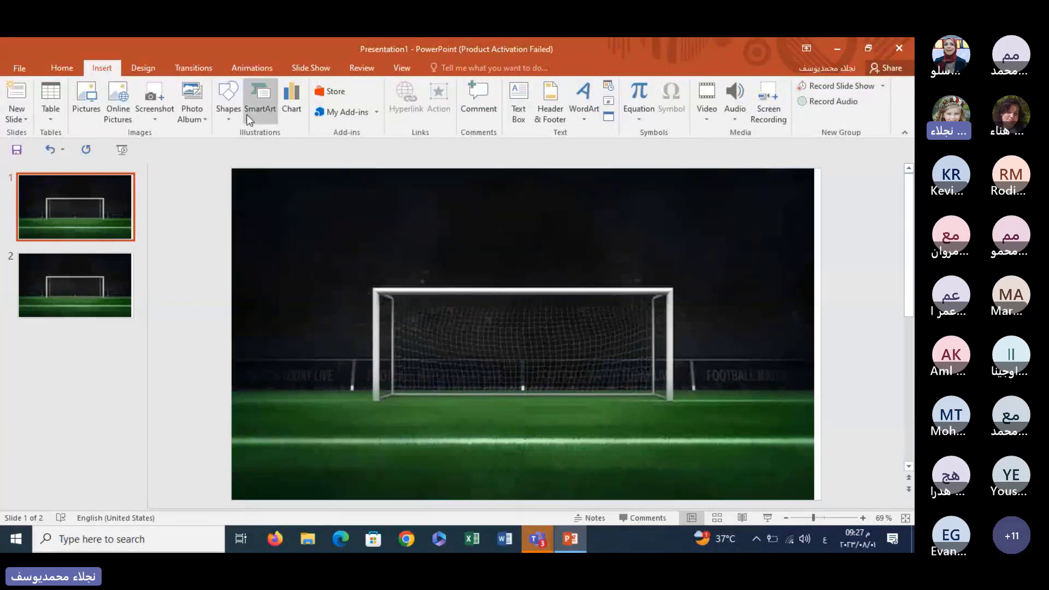
pyautogui.click(228, 104)
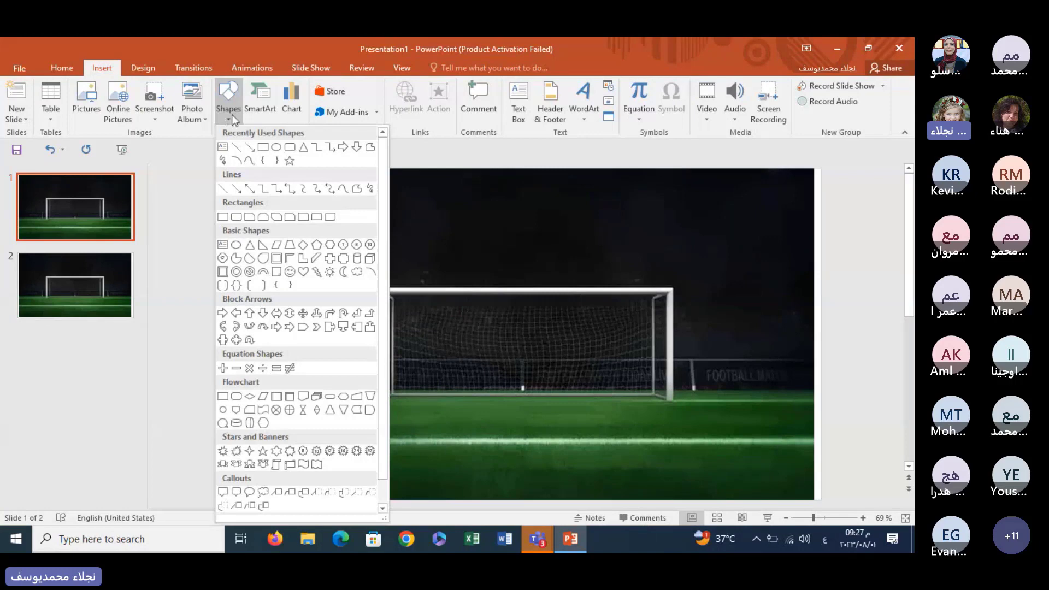
# - Draw a 13.62 × 3.62 cm Wave banner above the goal with a light-green shape style
pyautogui.click(276, 410)
pyautogui.moveTo(626, 203); pyautogui.dragTo(387, 266)
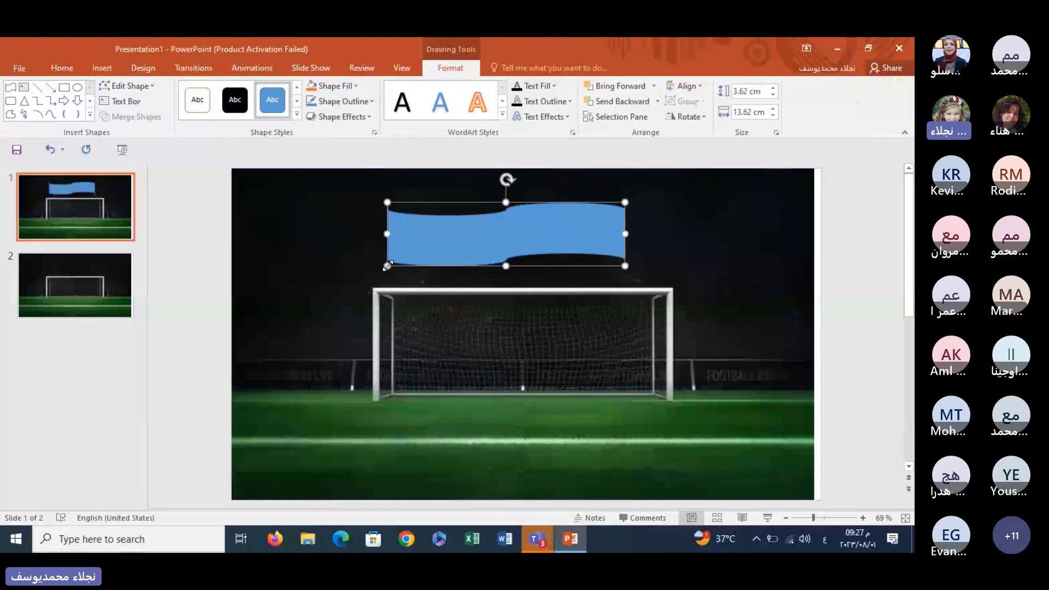
pyautogui.click(297, 116)
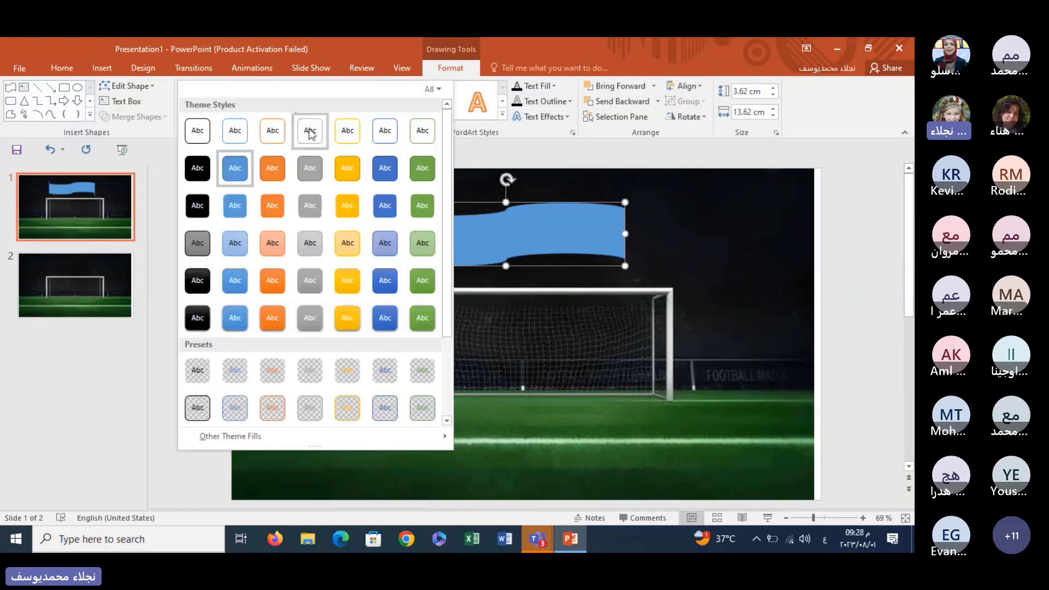
pyautogui.click(418, 241)
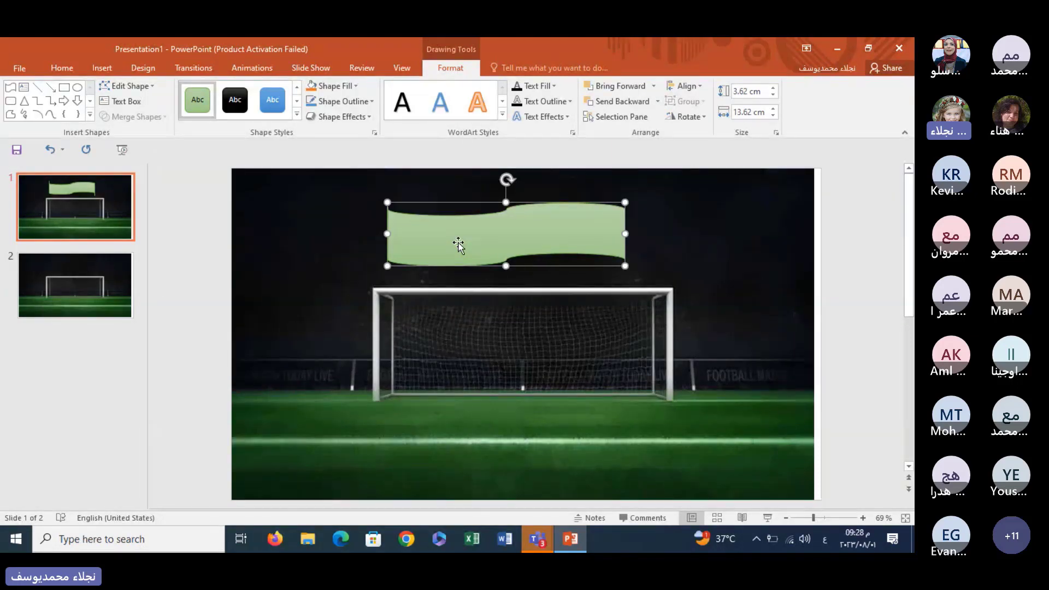
# - Type the Arabic title 'لعبة كرة القدم' into the banner and select its text
pyautogui.hotkey('alt', 'shift')
pyautogui.write('لعبة ك')
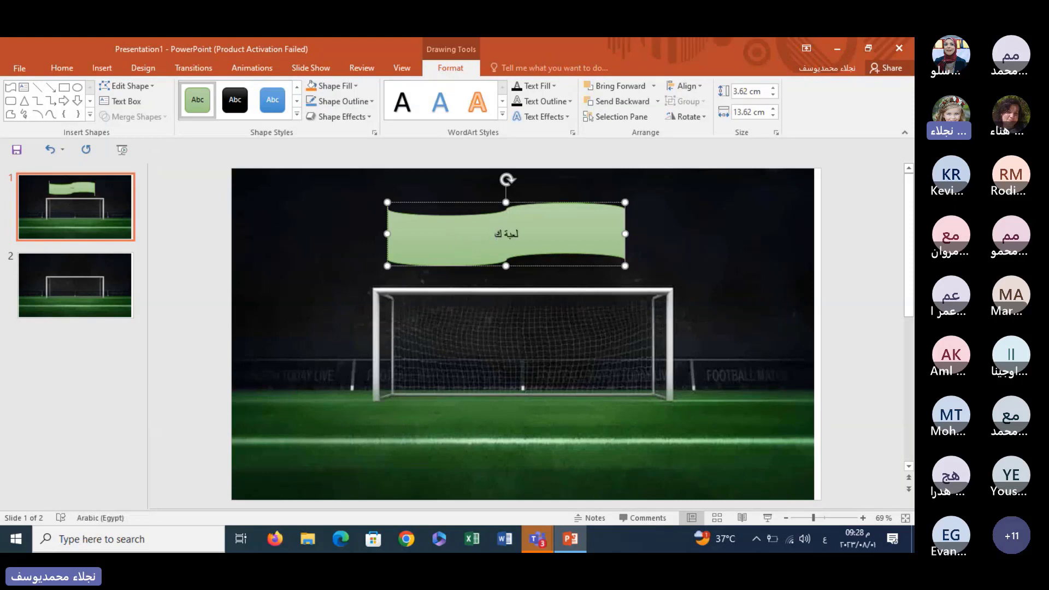
pyautogui.write('رة ا')
pyautogui.write('لقد')
pyautogui.write('م')
pyautogui.moveTo(482, 234); pyautogui.dragTo(532, 234)
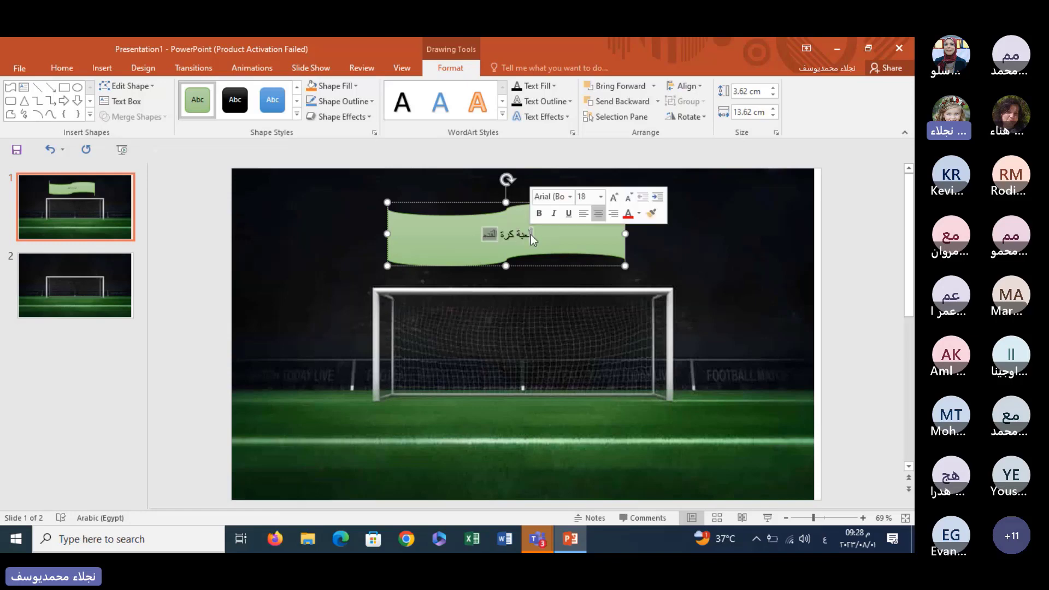
pyautogui.click(532, 234)
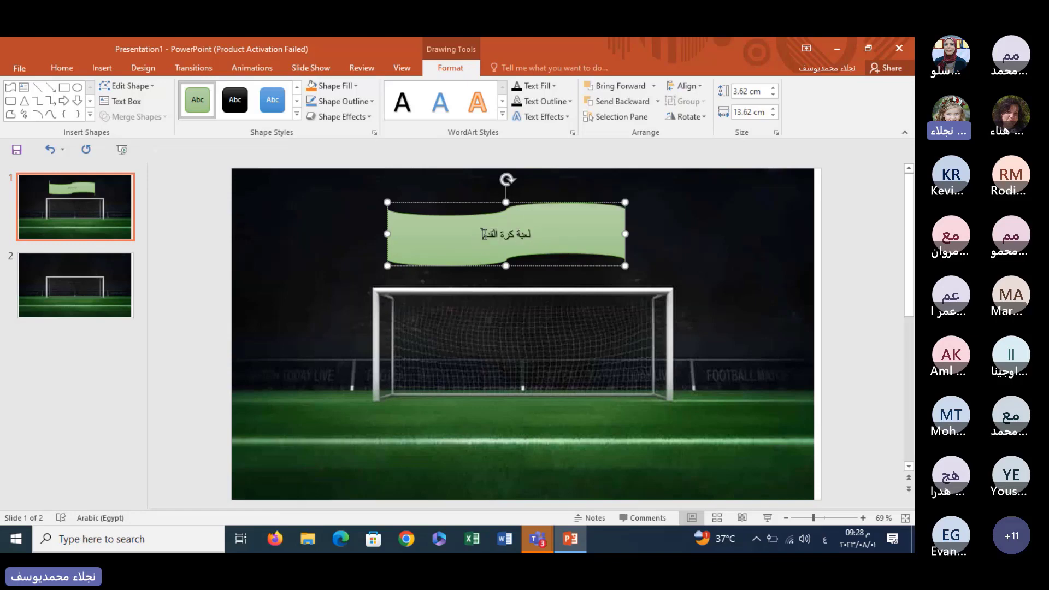
pyautogui.moveTo(484, 234); pyautogui.dragTo(519, 237)
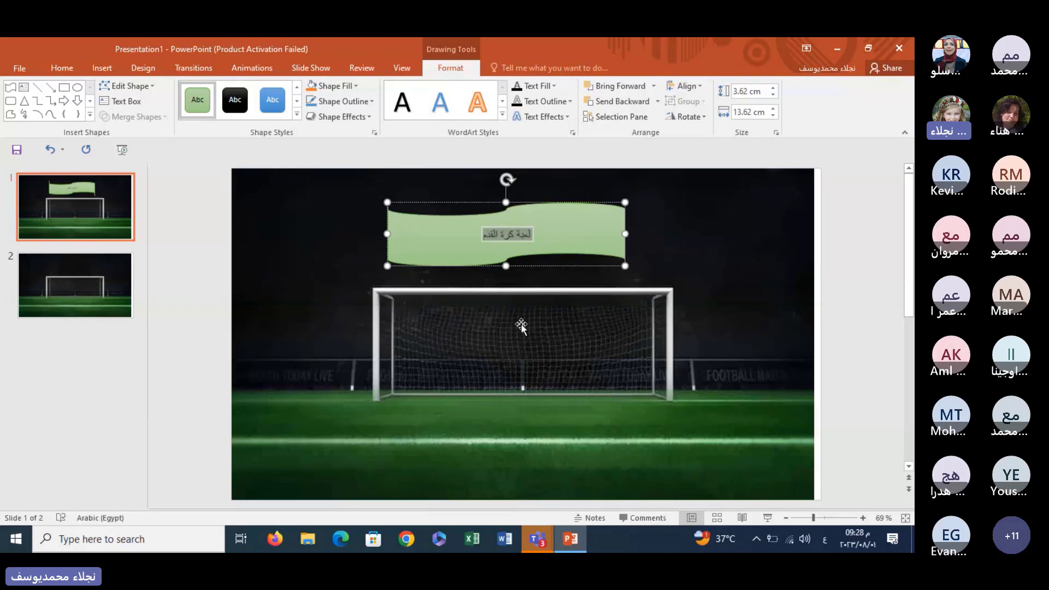
pyautogui.click(55, 71)
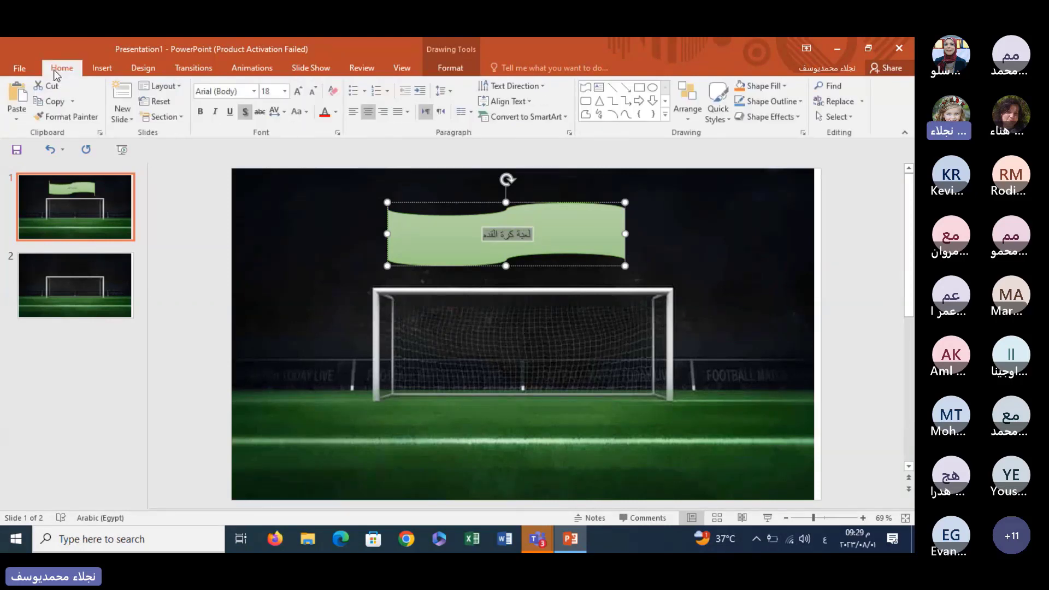
# - Make the banner title bold at size 60, leave its colour unchanged, and reselect the banner
pyautogui.click(202, 112)
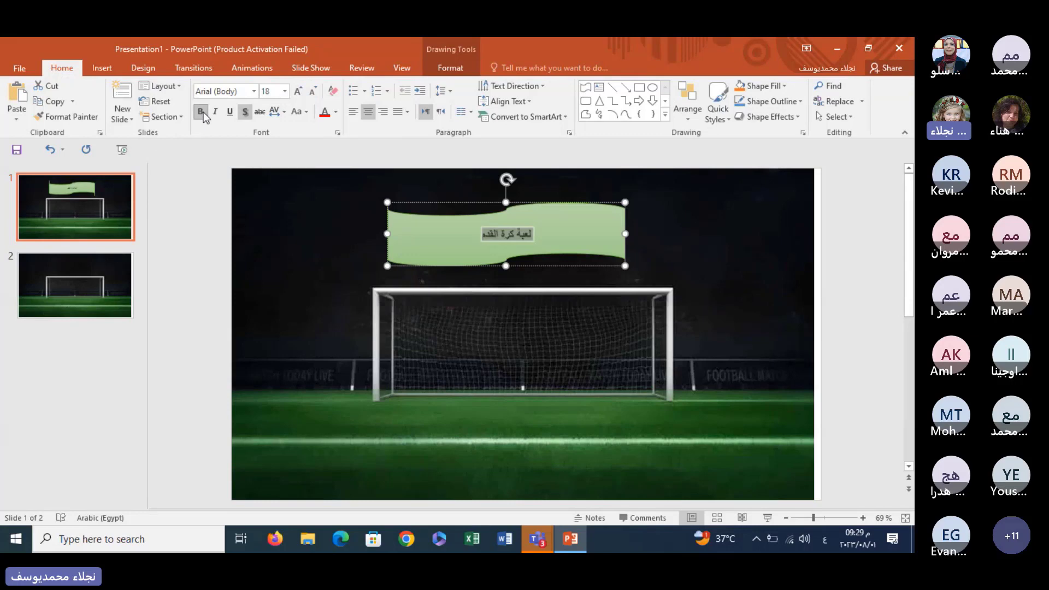
pyautogui.click(285, 92)
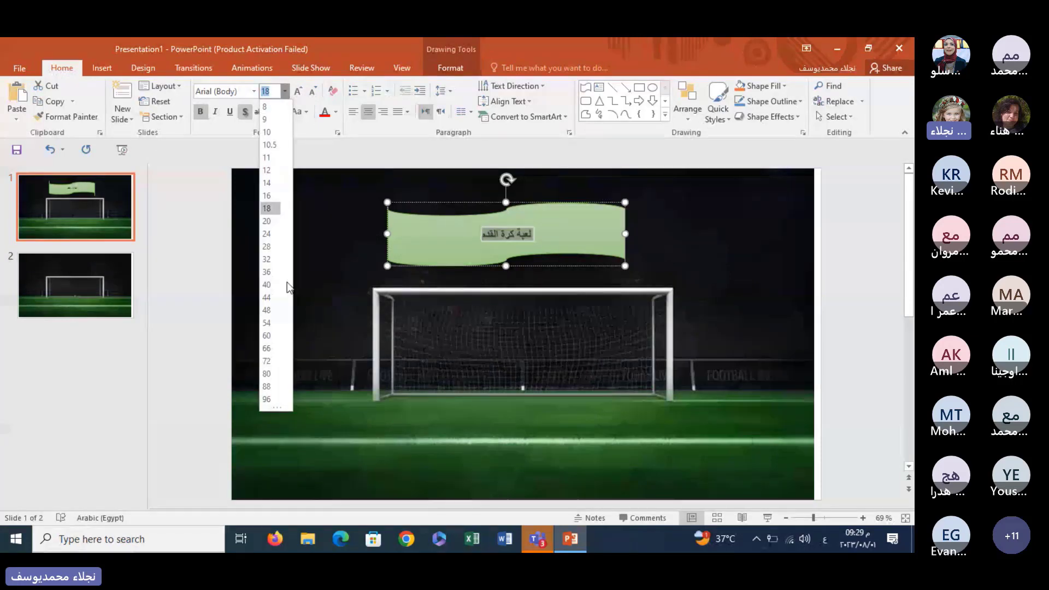
pyautogui.click(276, 335)
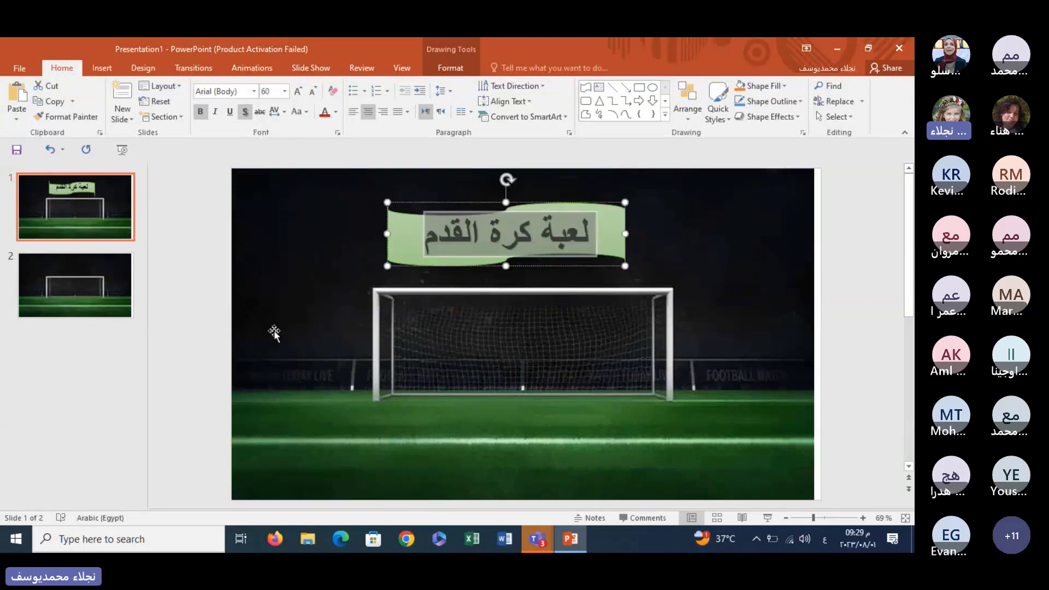
pyautogui.click(336, 112)
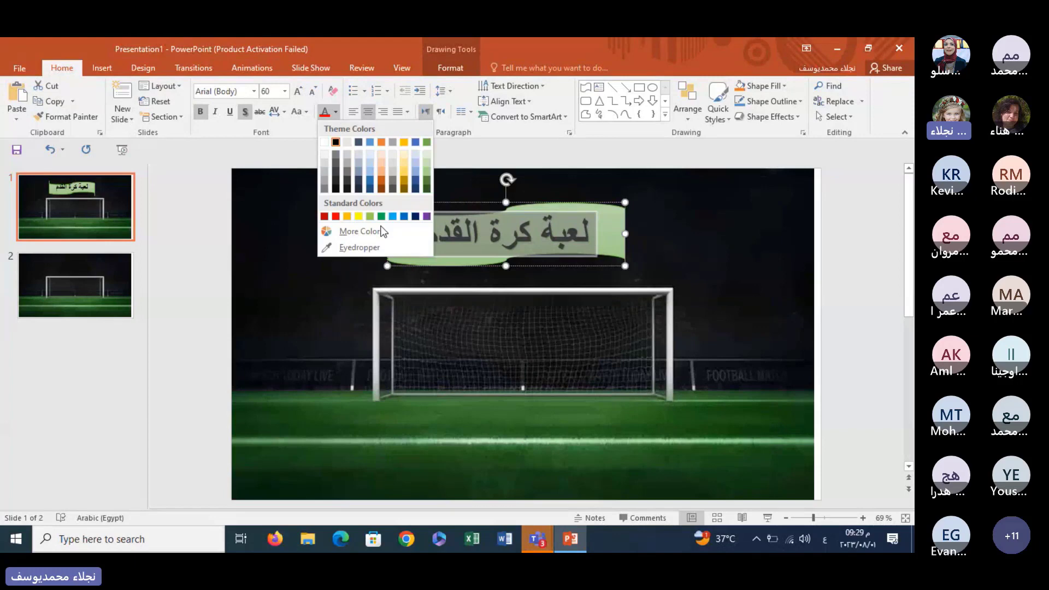
pyautogui.press('Escape')
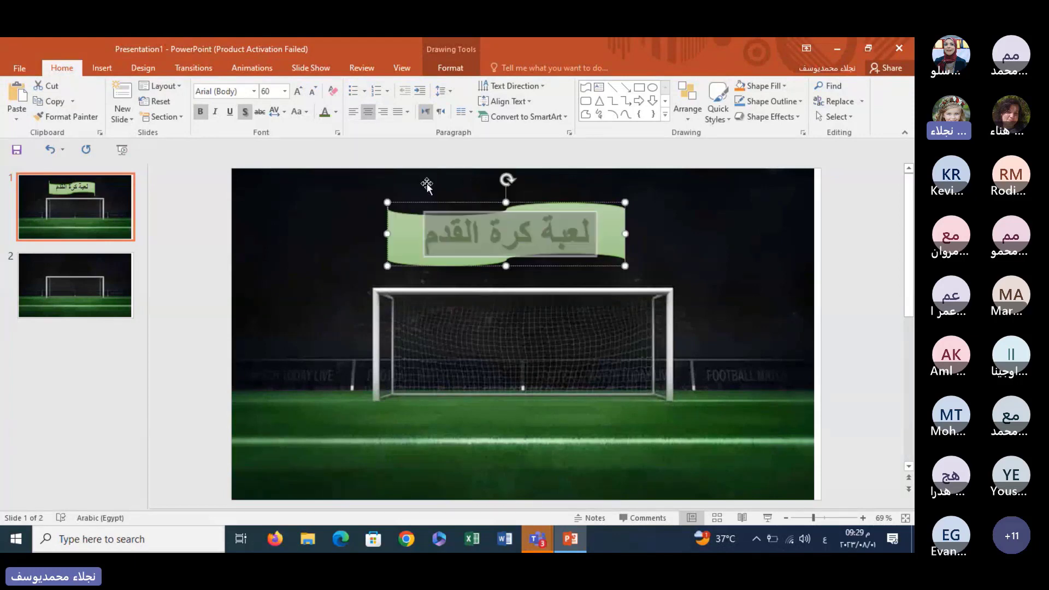
pyautogui.click(328, 307)
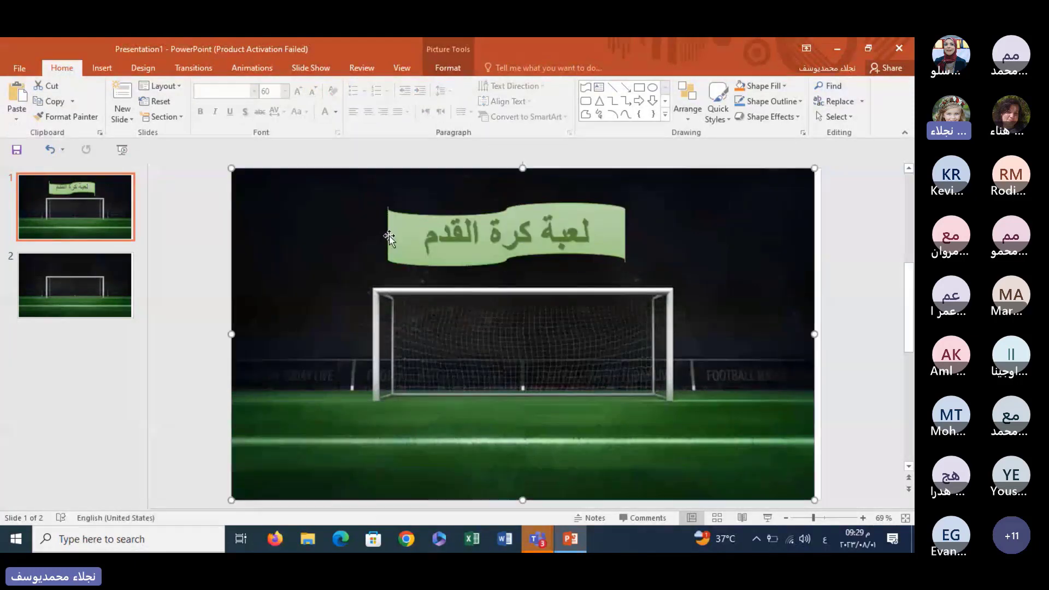
pyautogui.click(390, 236)
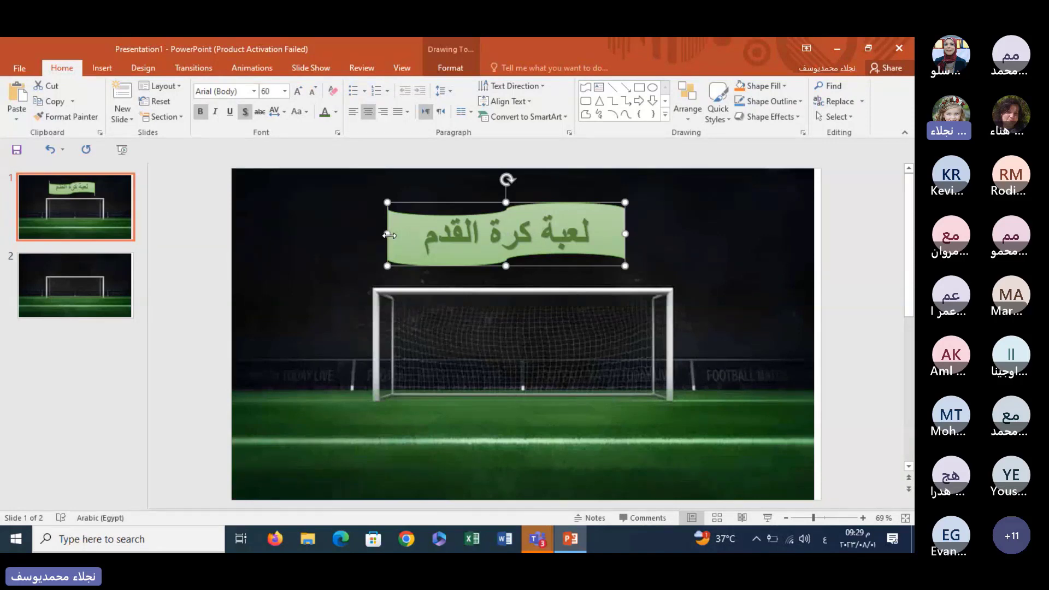
pyautogui.click(247, 75)
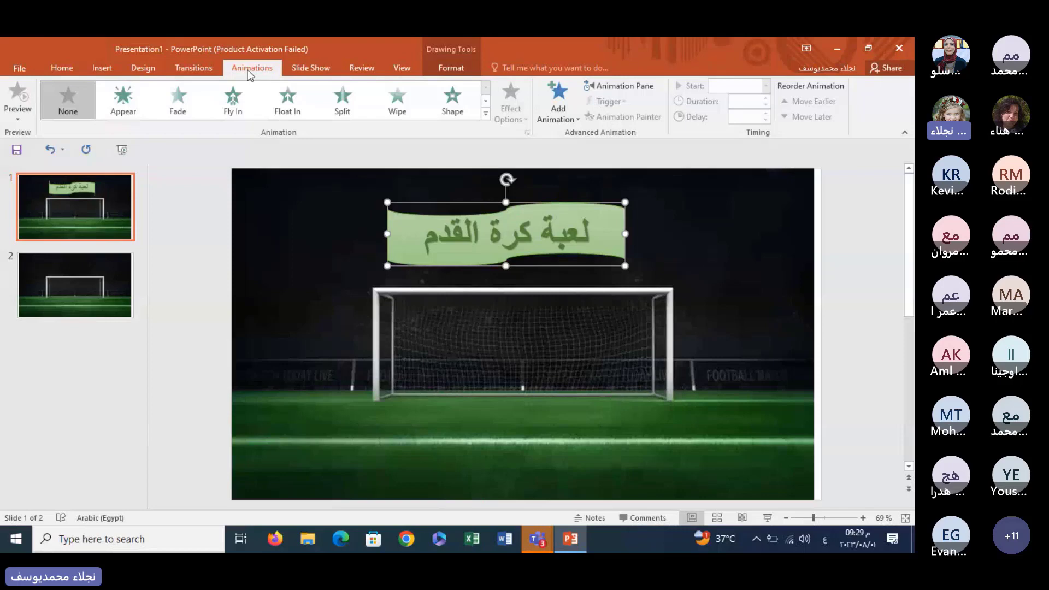
# - Apply a Fade entrance to the green title banner, starting With Previous
pyautogui.click(485, 114)
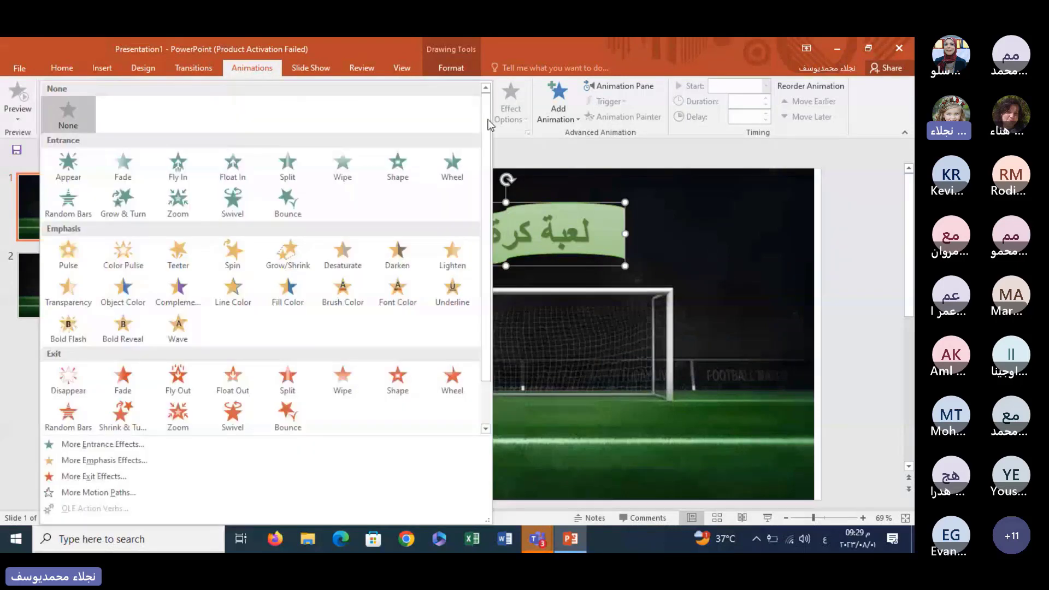
pyautogui.click(135, 173)
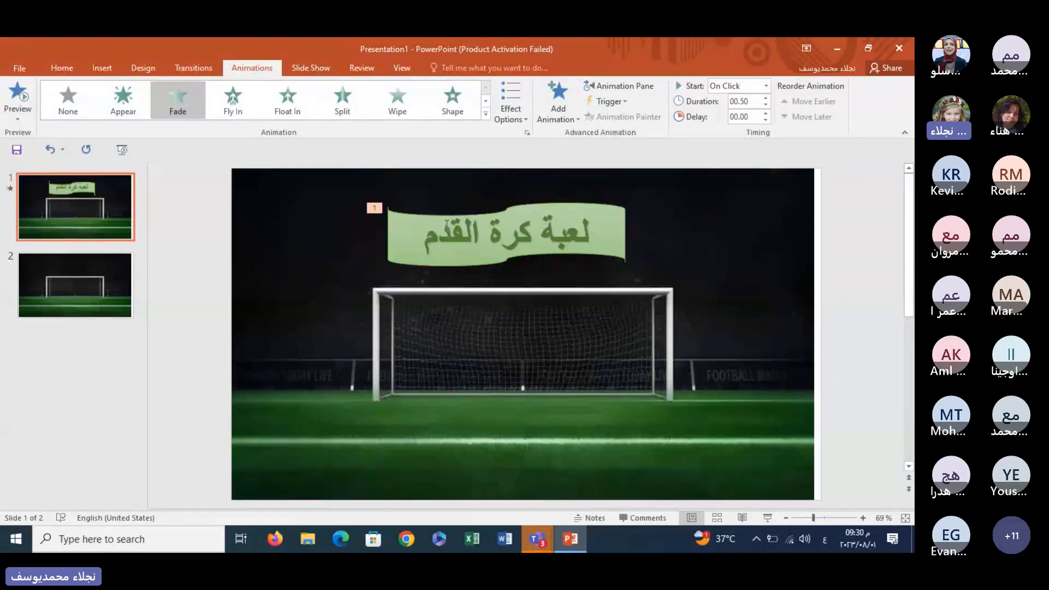
pyautogui.click(766, 87)
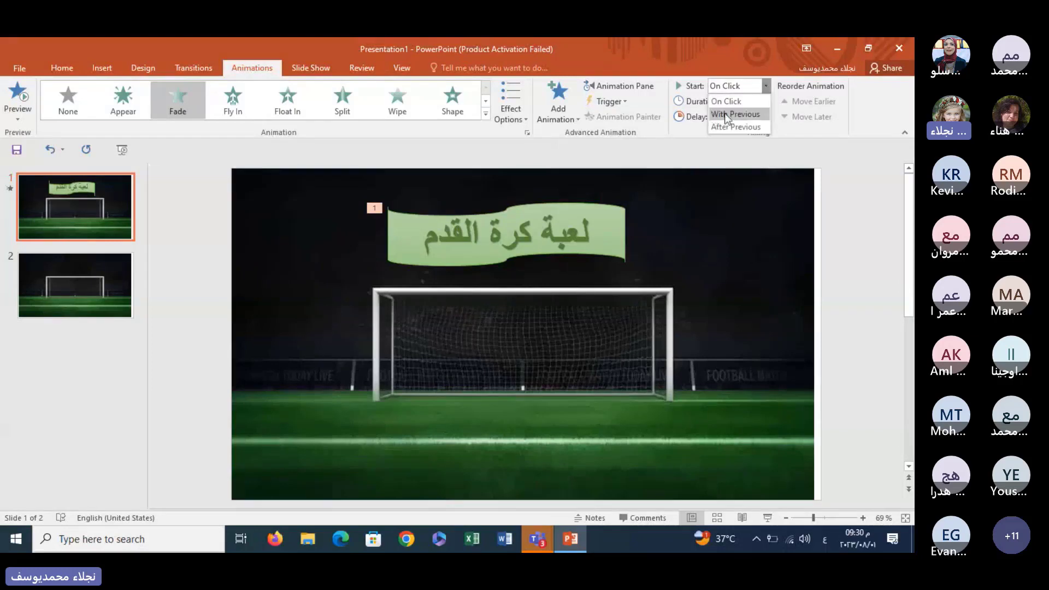
pyautogui.click(732, 114)
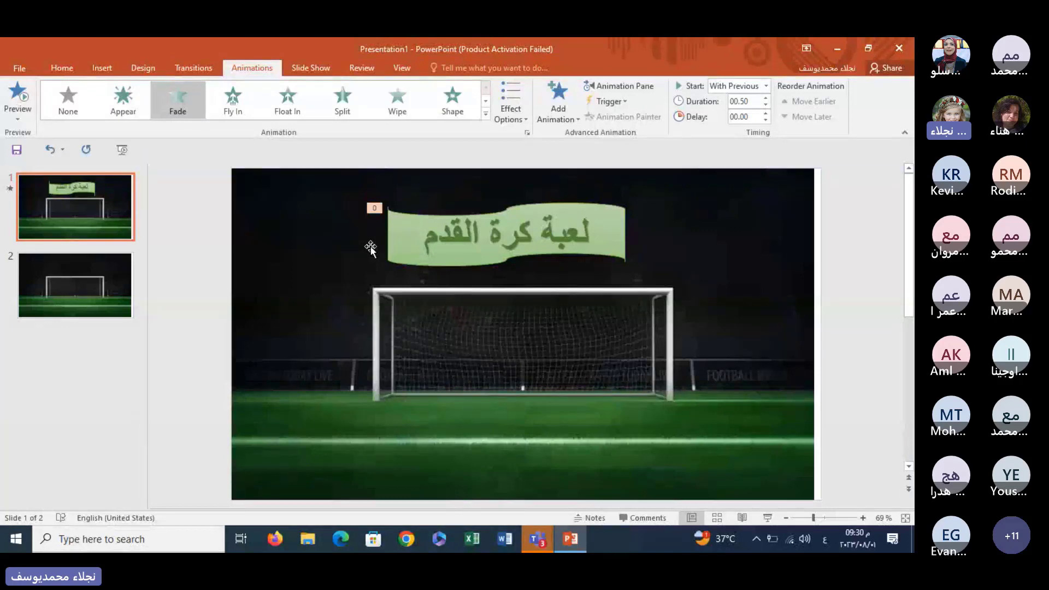
pyautogui.click(102, 68)
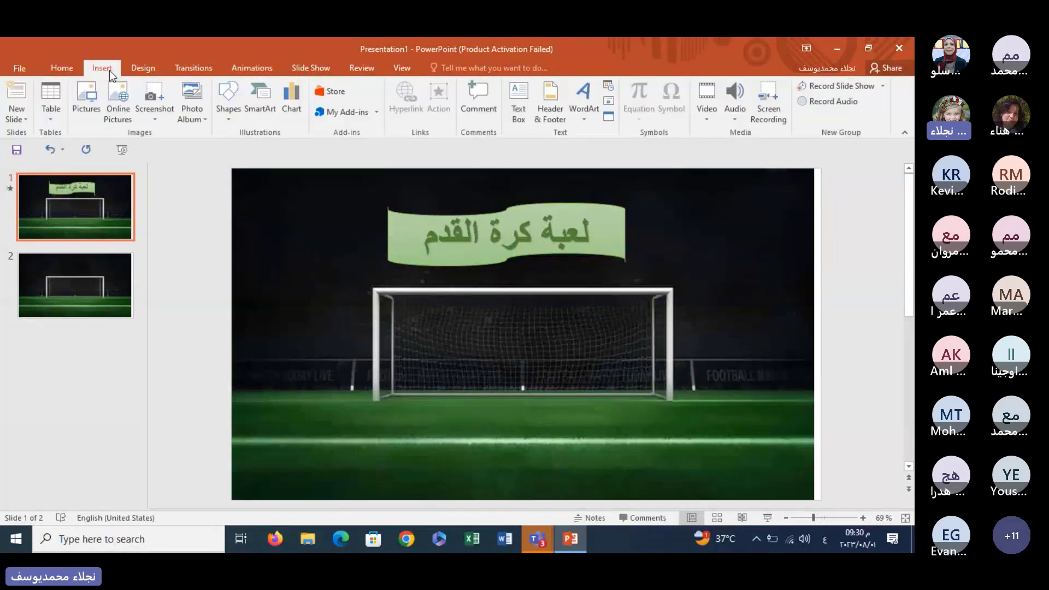
# - Insert Picture1456, the boy kicking a football, from games objects and move it beside the goal
pyautogui.click(86, 97)
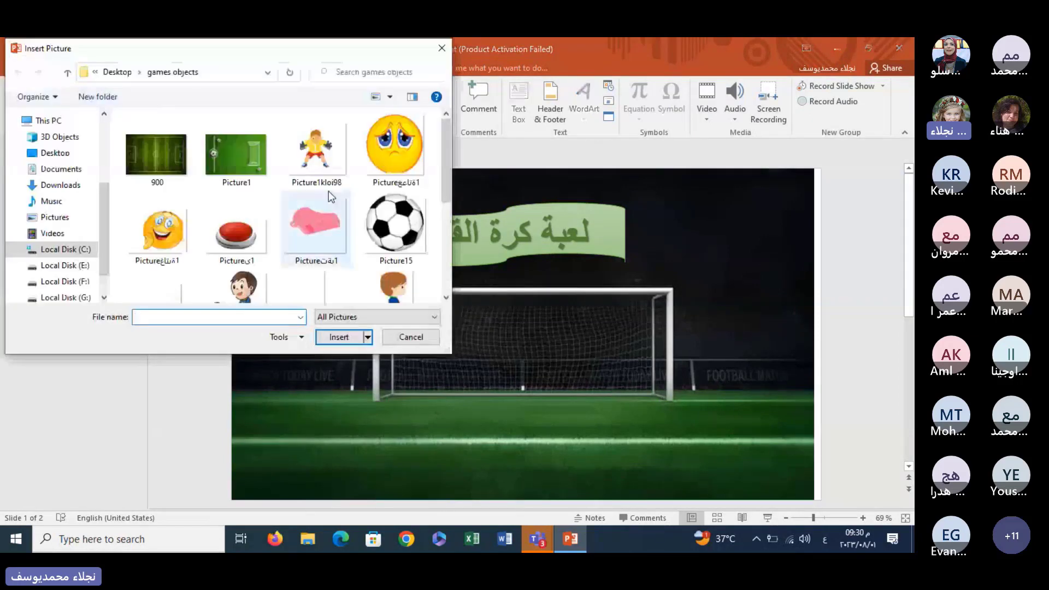
pyautogui.moveTo(444, 131); pyautogui.dragTo(442, 186)
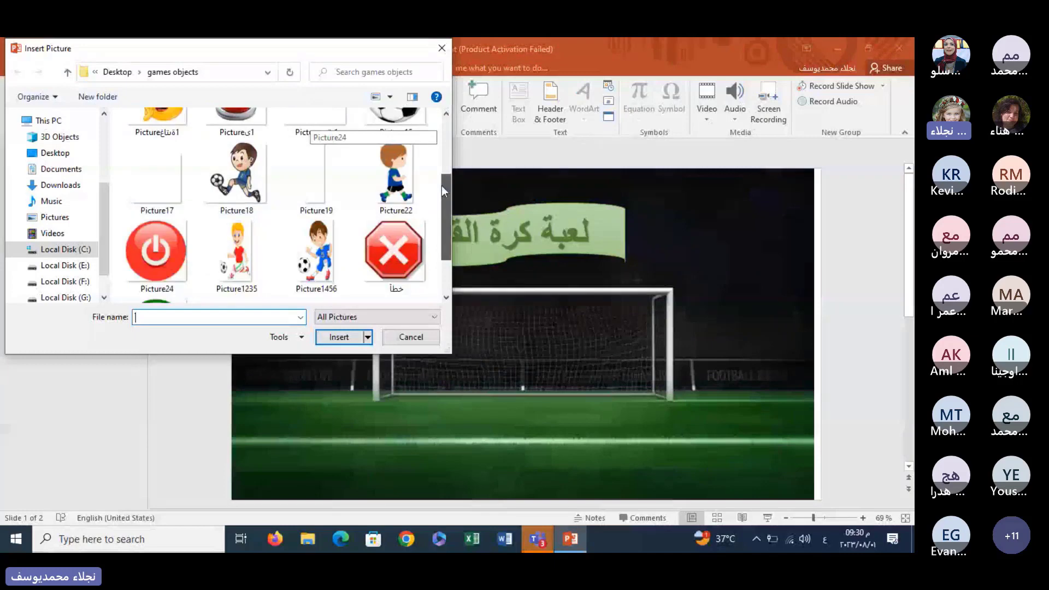
pyautogui.click(311, 259)
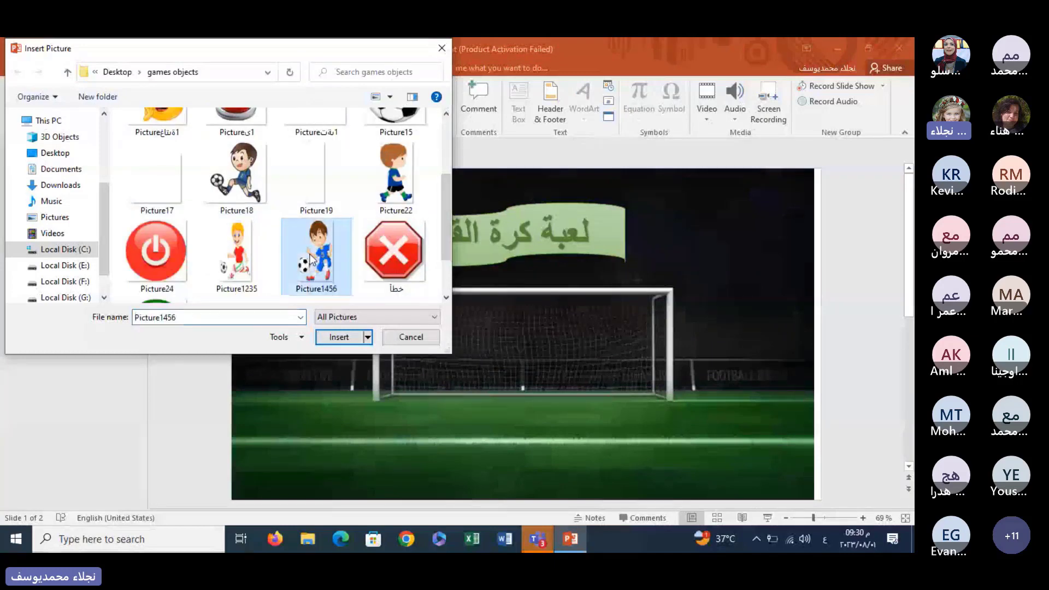
pyautogui.click(336, 337)
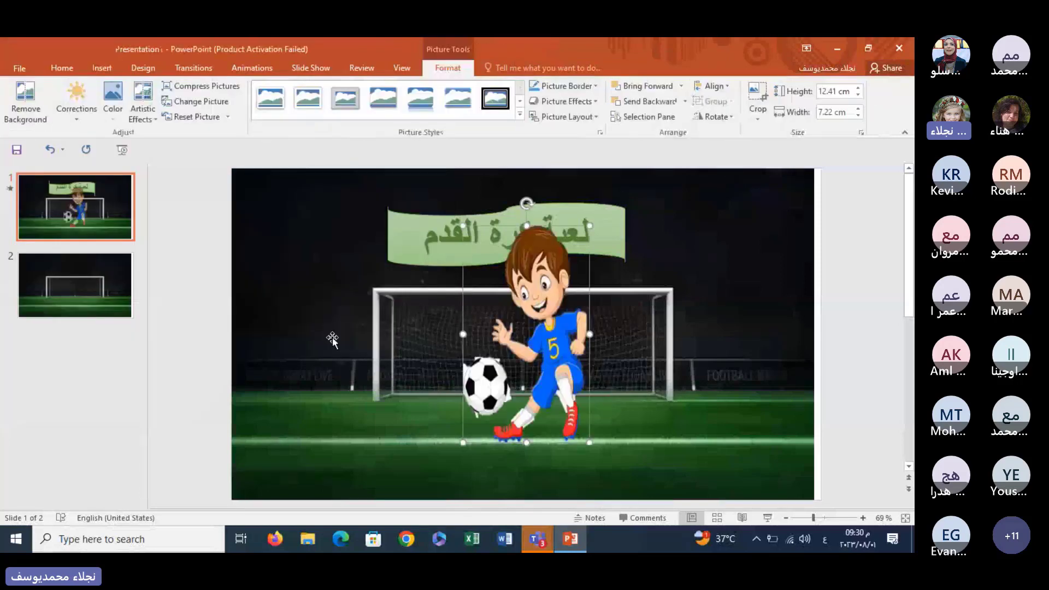
pyautogui.click(333, 339)
pyautogui.moveTo(529, 320)
pyautogui.mouseDown()
pyautogui.moveTo(705, 367)
pyautogui.moveTo(717, 359)
pyautogui.mouseUp()
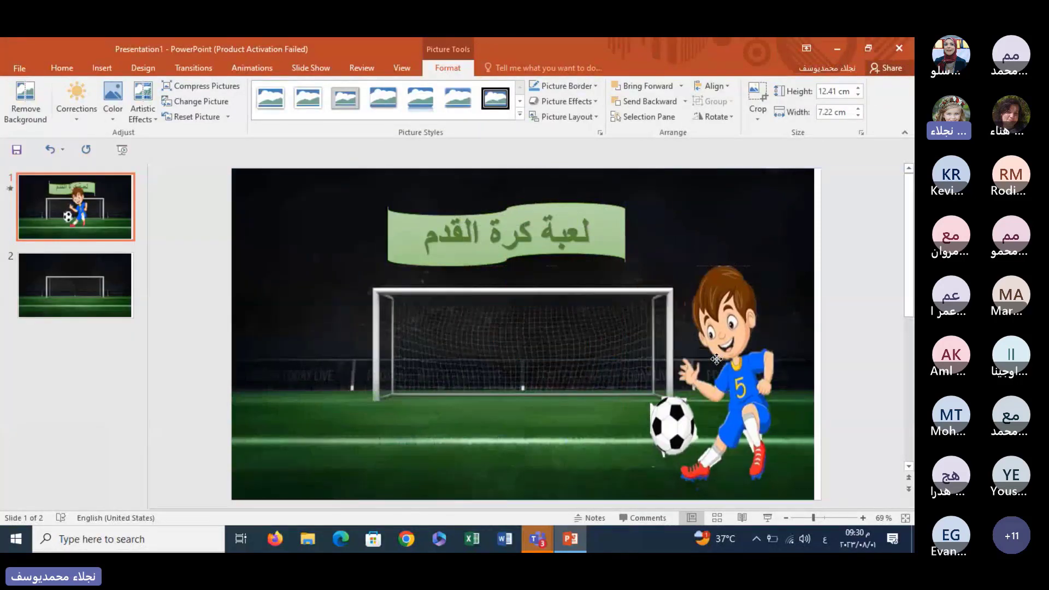
pyautogui.click(552, 457)
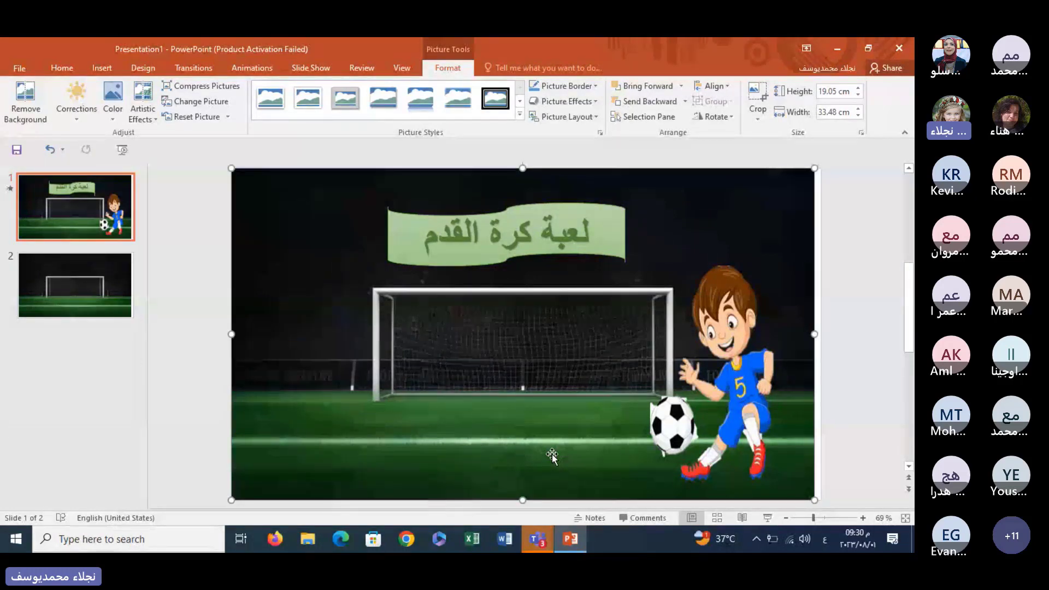
# - Give the stadium background picture a Fade entrance starting With Previous
pyautogui.click(252, 68)
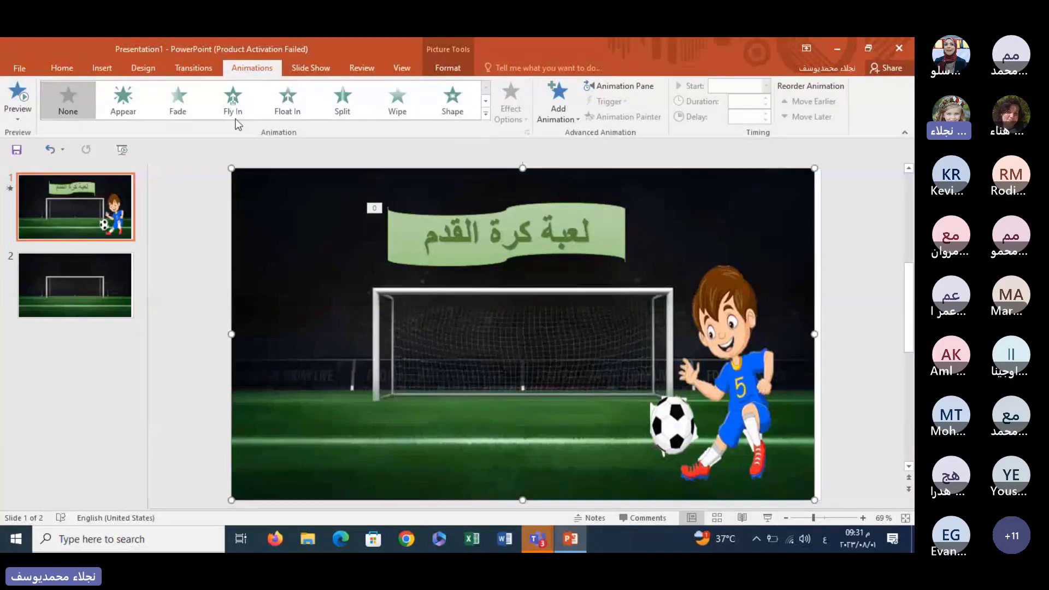
pyautogui.click(182, 103)
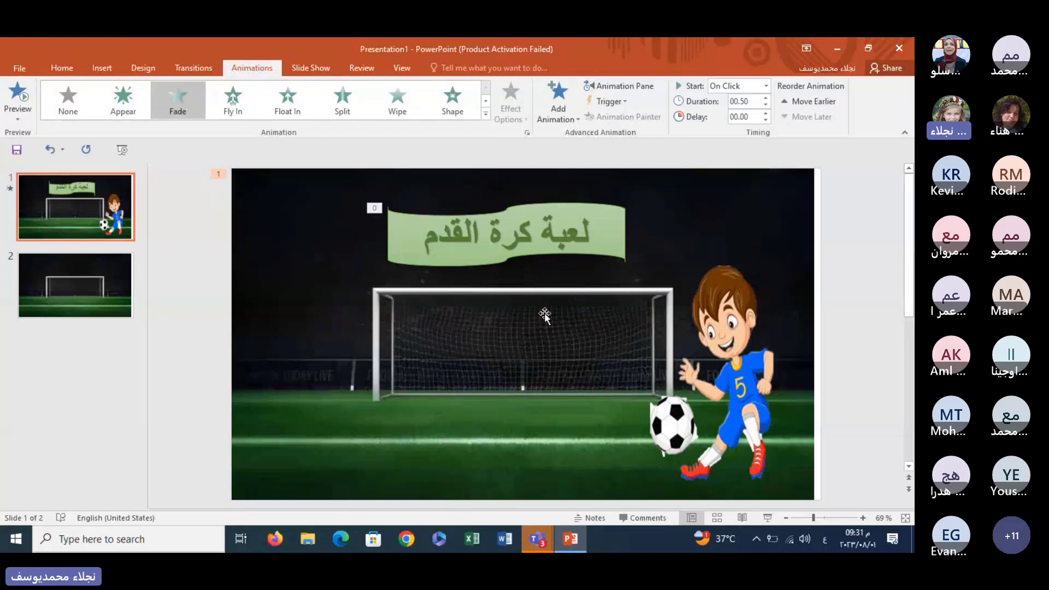
pyautogui.click(766, 85)
pyautogui.click(732, 114)
# - Give the kicking boy picture a Fade entrance starting With Previous
pyautogui.click(726, 384)
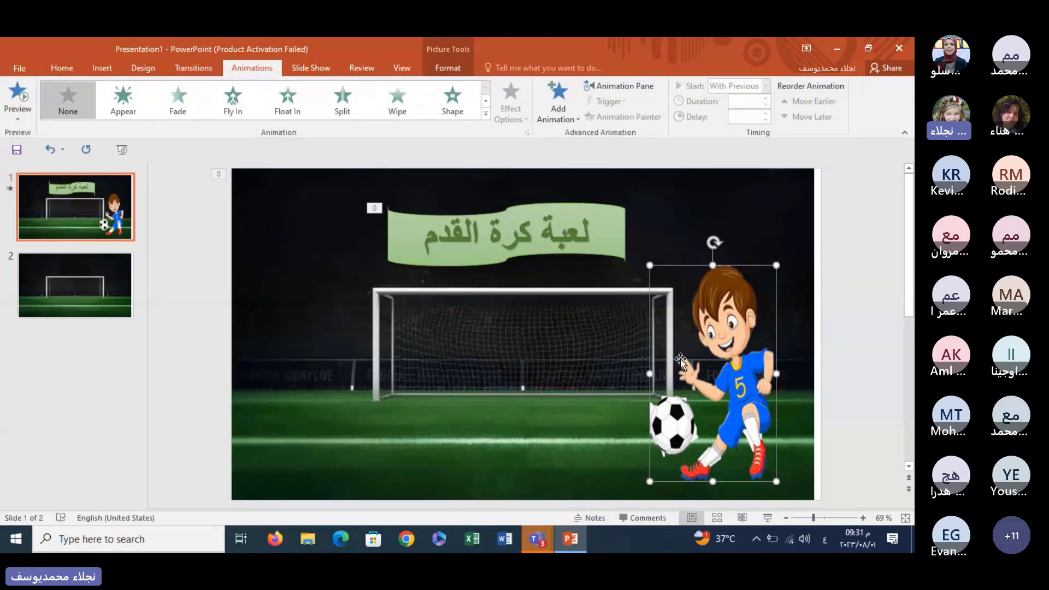
pyautogui.click(181, 106)
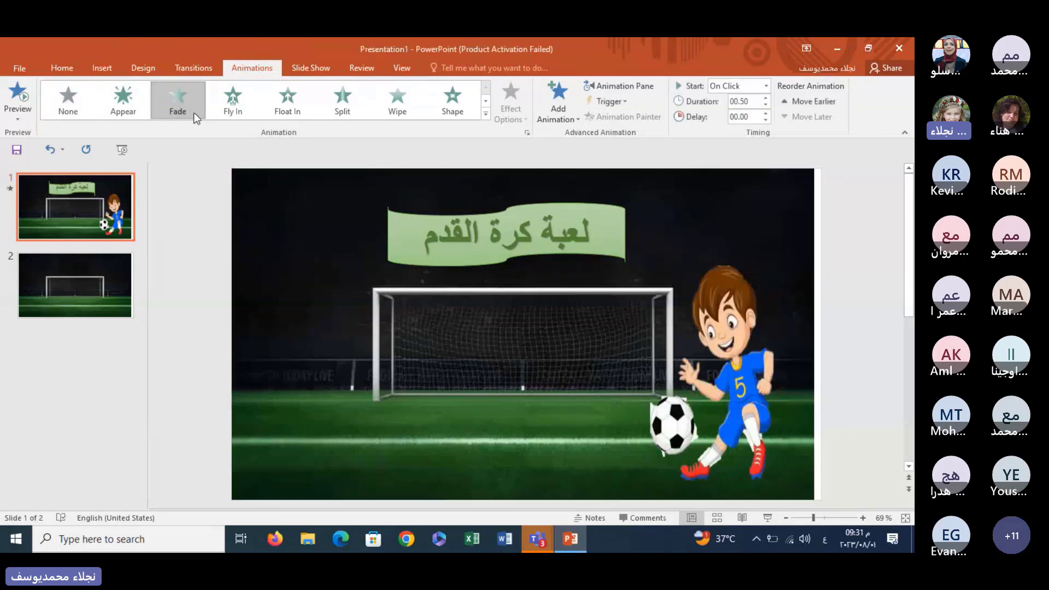
pyautogui.click(735, 87)
pyautogui.click(752, 109)
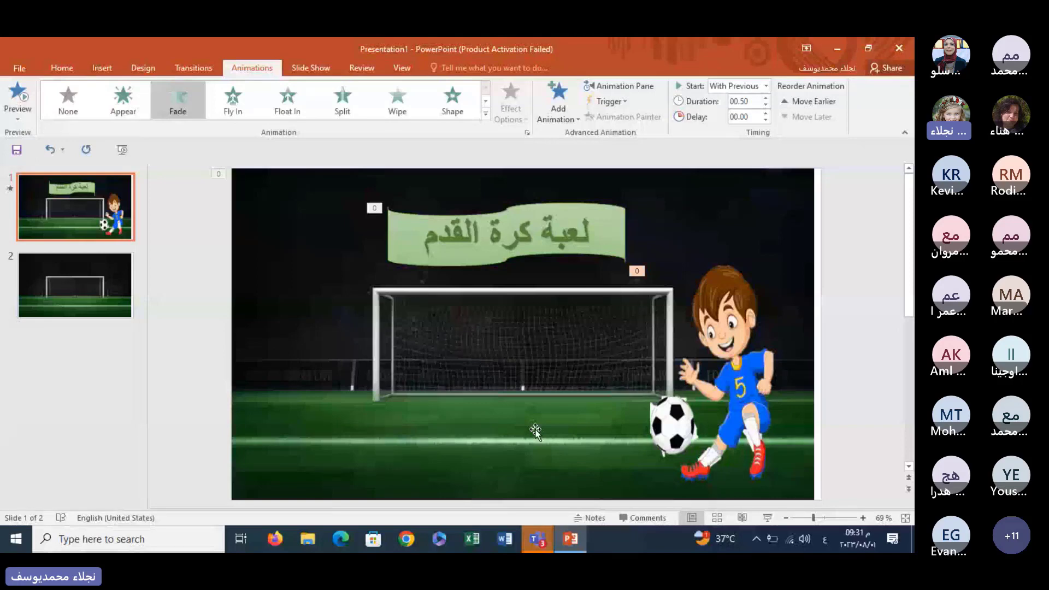
pyautogui.click(700, 412)
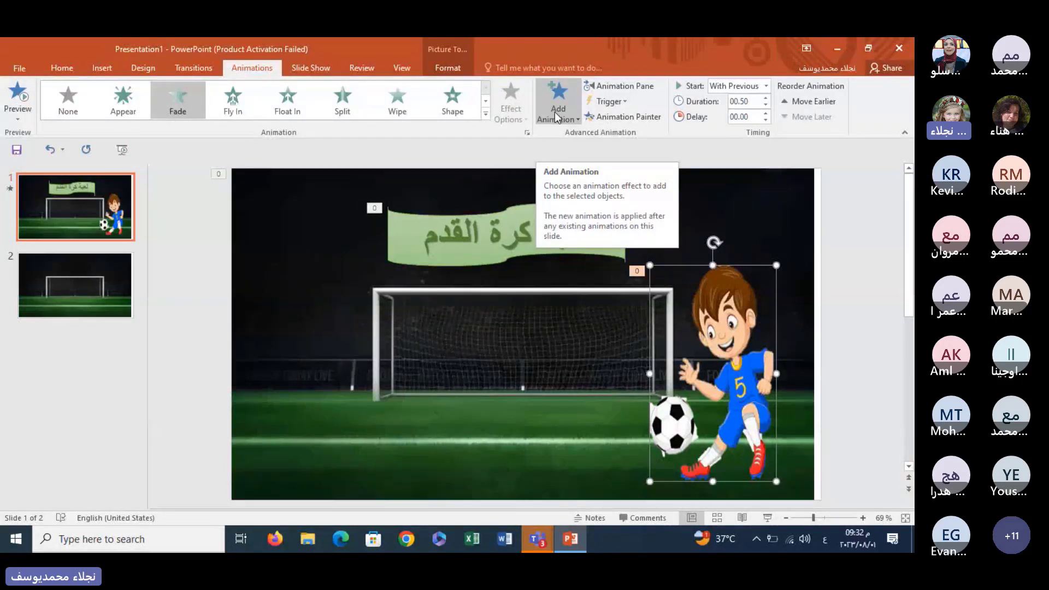
# - Add a Teeter emphasis to the kicking boy, starting With Previous
pyautogui.click(555, 113)
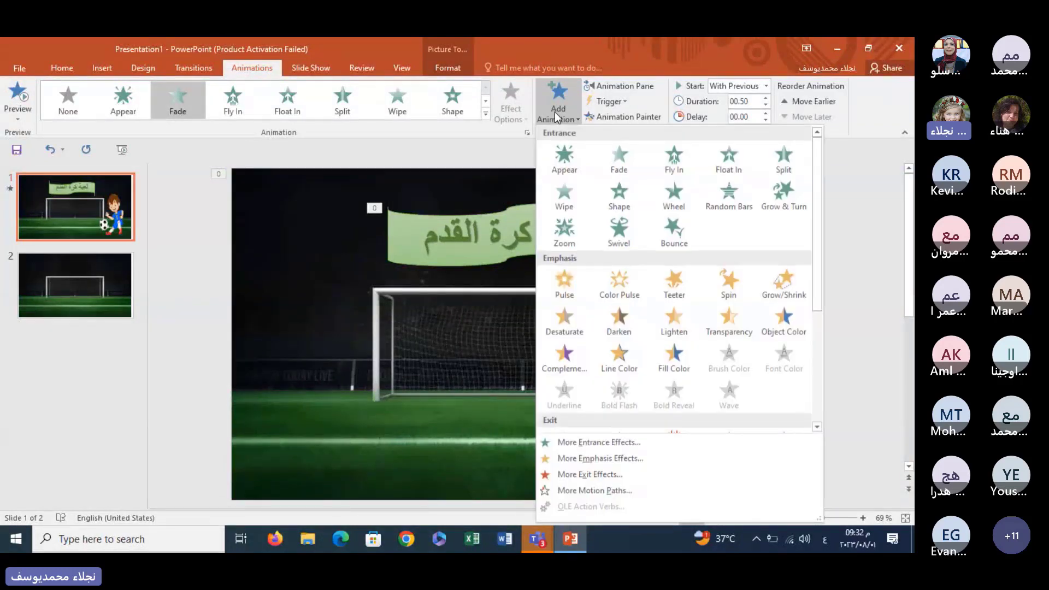
pyautogui.click(678, 287)
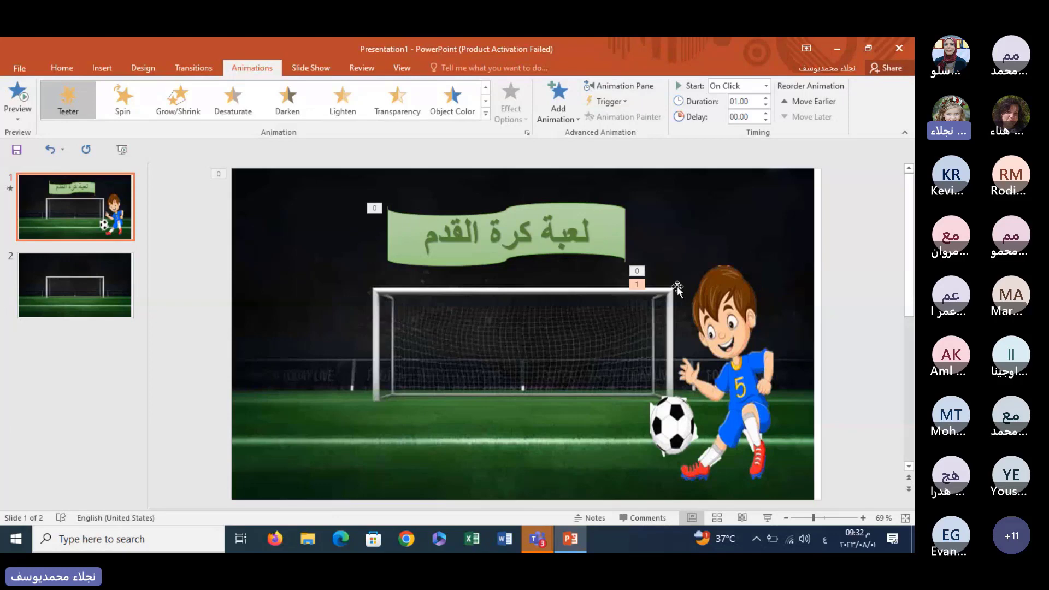
pyautogui.click(765, 87)
pyautogui.click(738, 113)
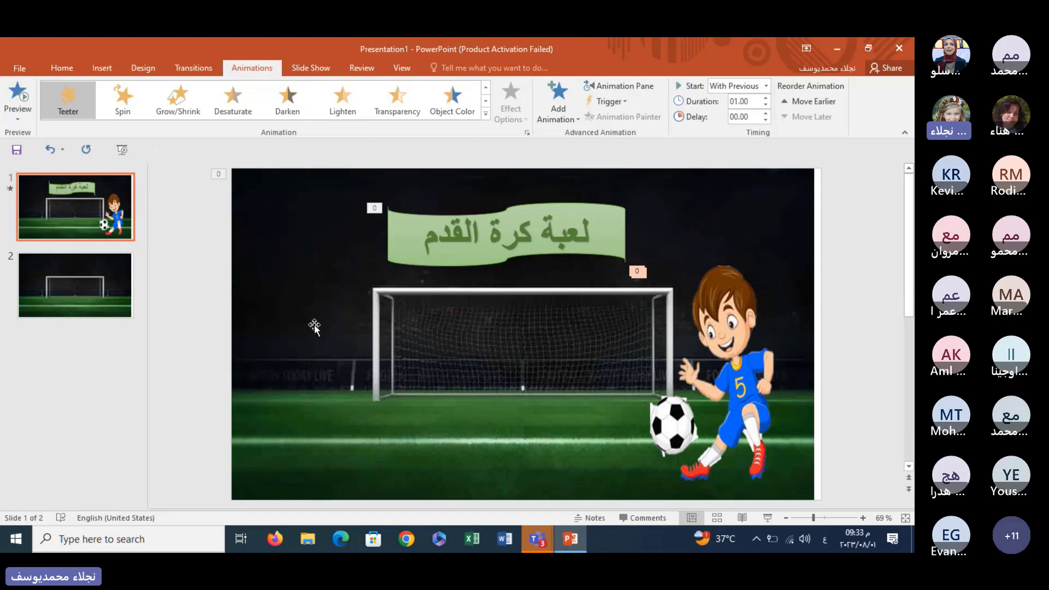
pyautogui.click(109, 63)
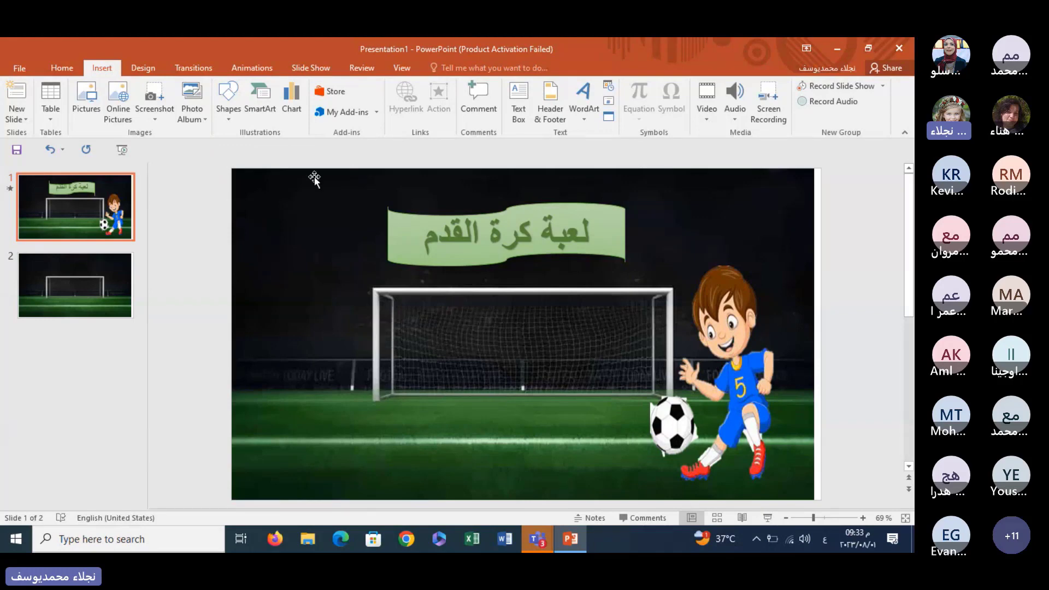
# - Insert the Media1 audio file from Desktop > games objects via Audio on My PC
pyautogui.click(732, 109)
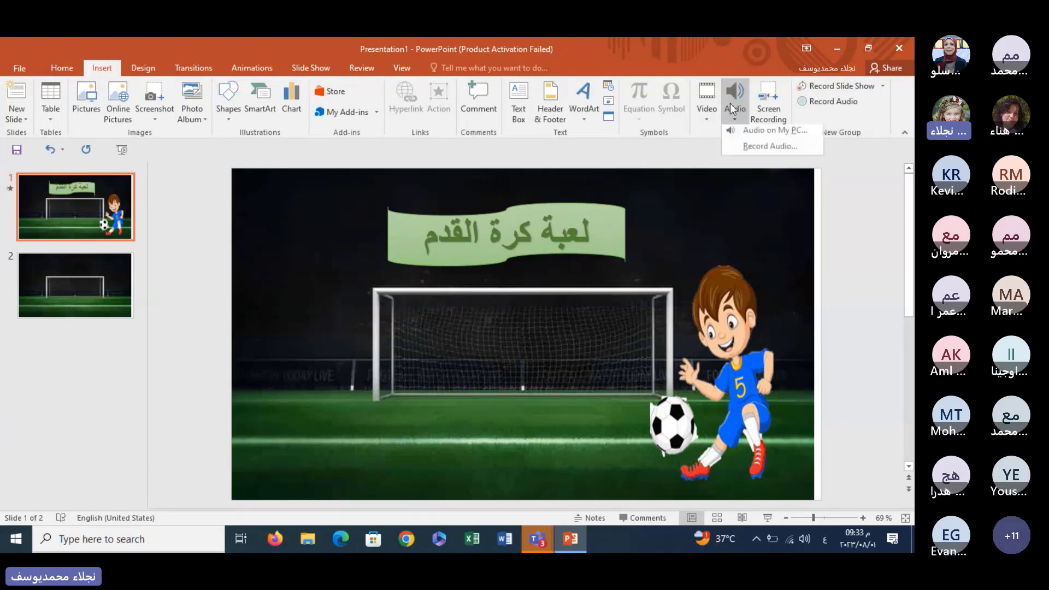
pyautogui.click(742, 145)
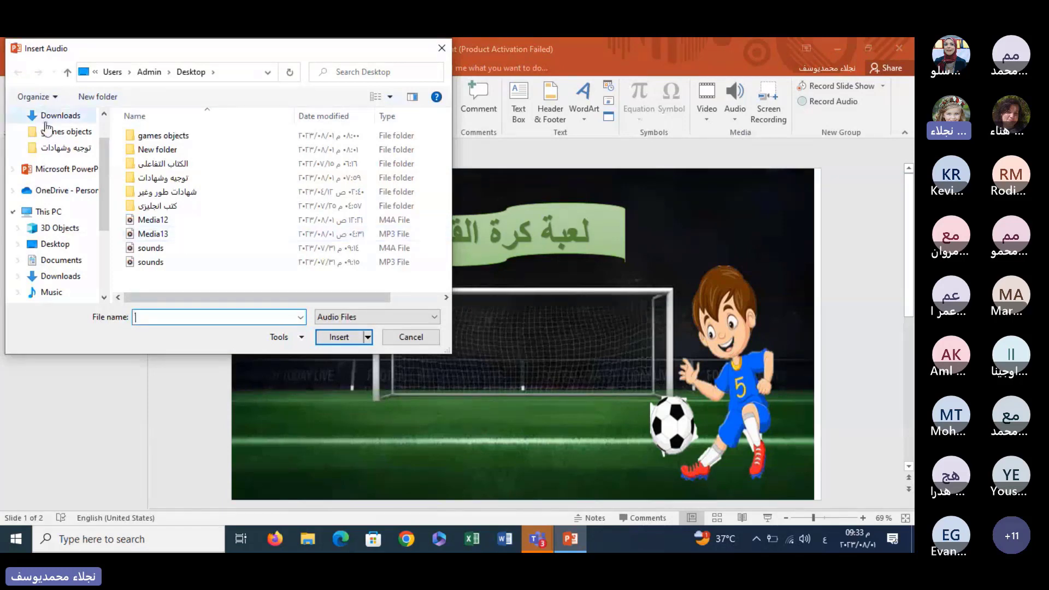
pyautogui.click(70, 244)
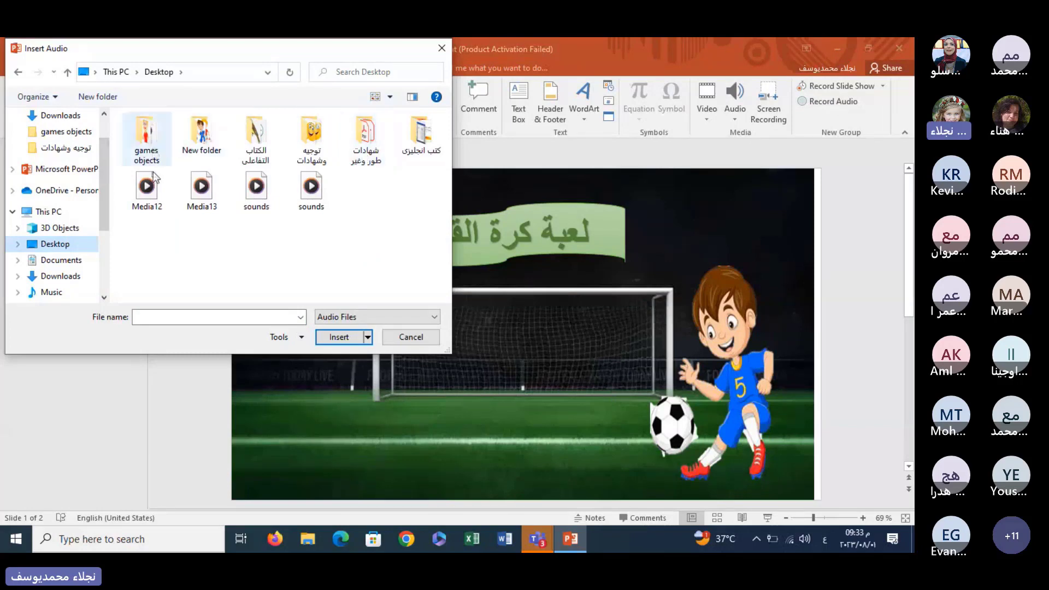
pyautogui.doubleClick(147, 142)
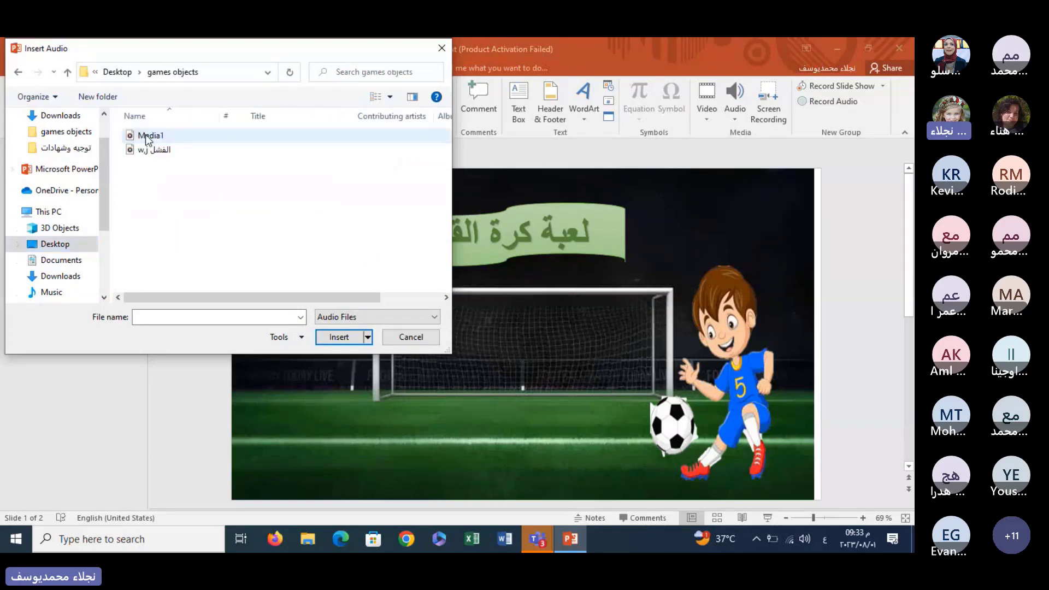
pyautogui.click(147, 137)
pyautogui.doubleClick(147, 138)
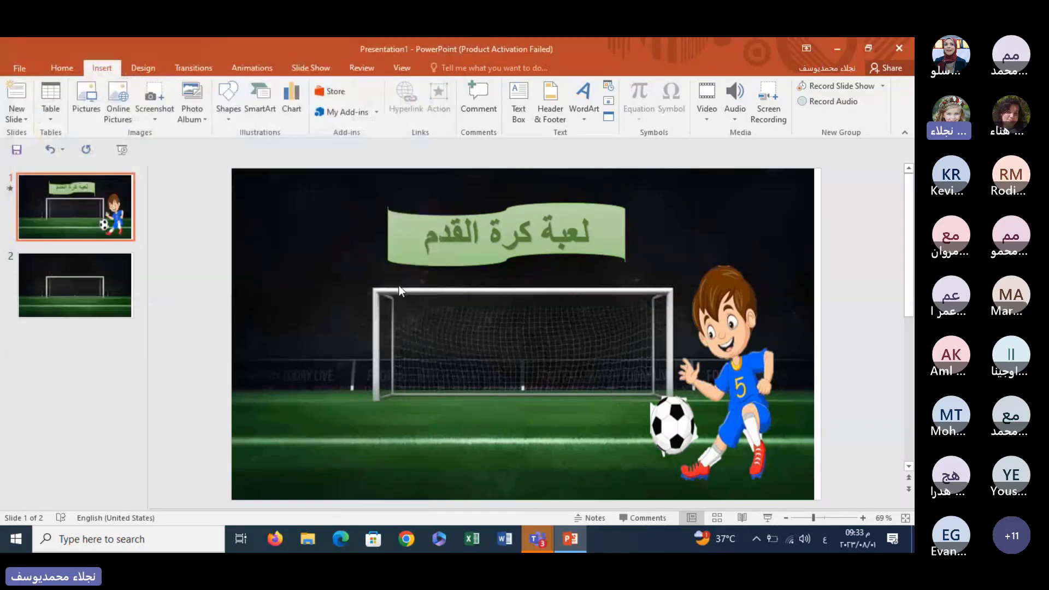
# - Move the Media1 sound icon to the top left and set it to start Automatically
pyautogui.moveTo(514, 336)
pyautogui.mouseDown()
pyautogui.moveTo(271, 215)
pyautogui.moveTo(266, 198)
pyautogui.mouseUp()
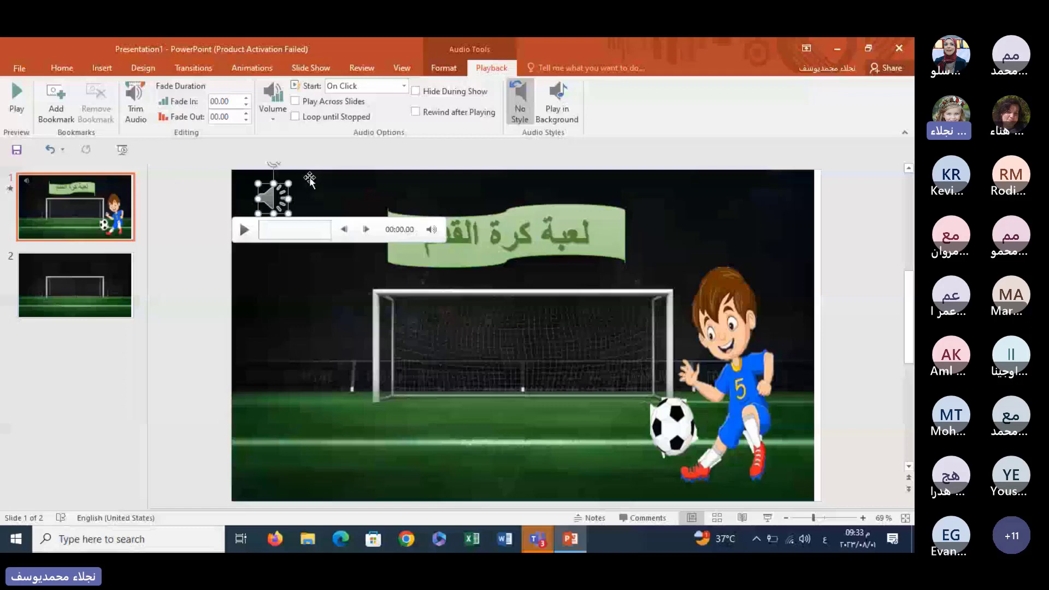
pyautogui.click(404, 86)
pyautogui.click(360, 101)
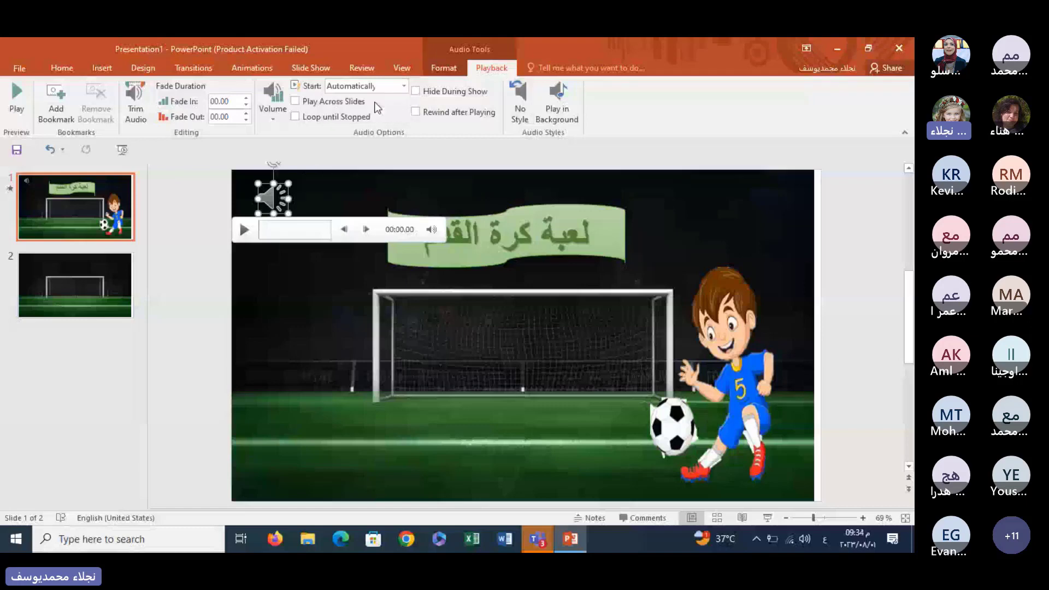
pyautogui.click(252, 68)
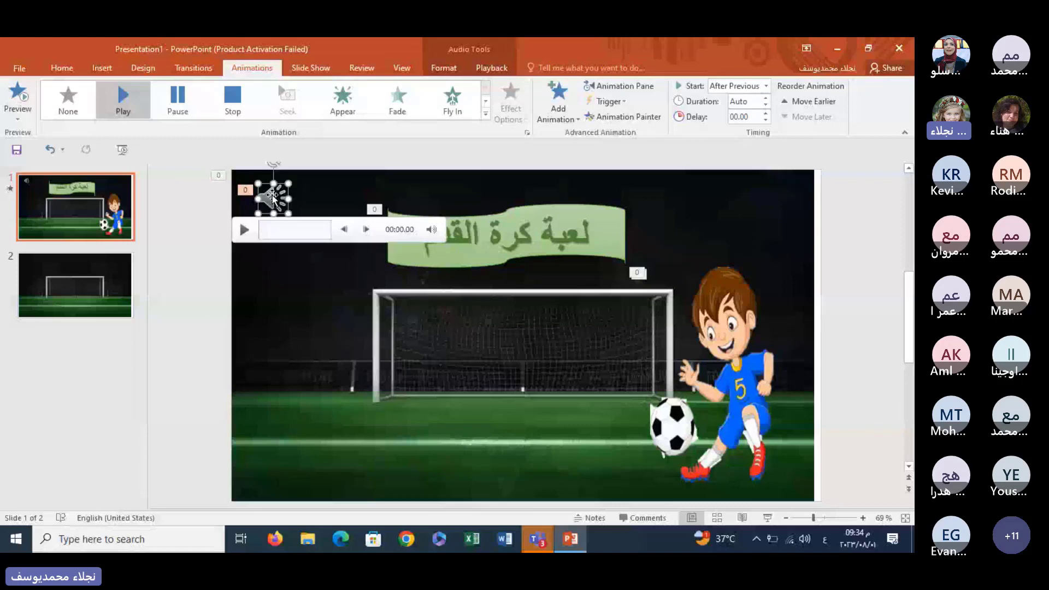
# - Review Media1's Effect and Timing options in the Animation Pane and confirm with OK
pyautogui.click(623, 86)
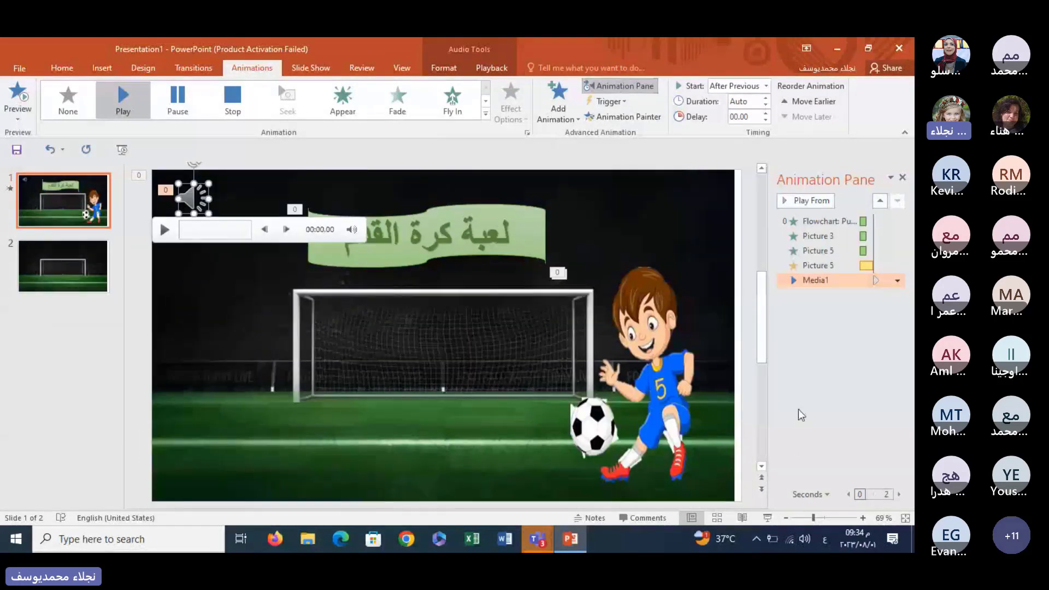
pyautogui.rightClick(831, 282)
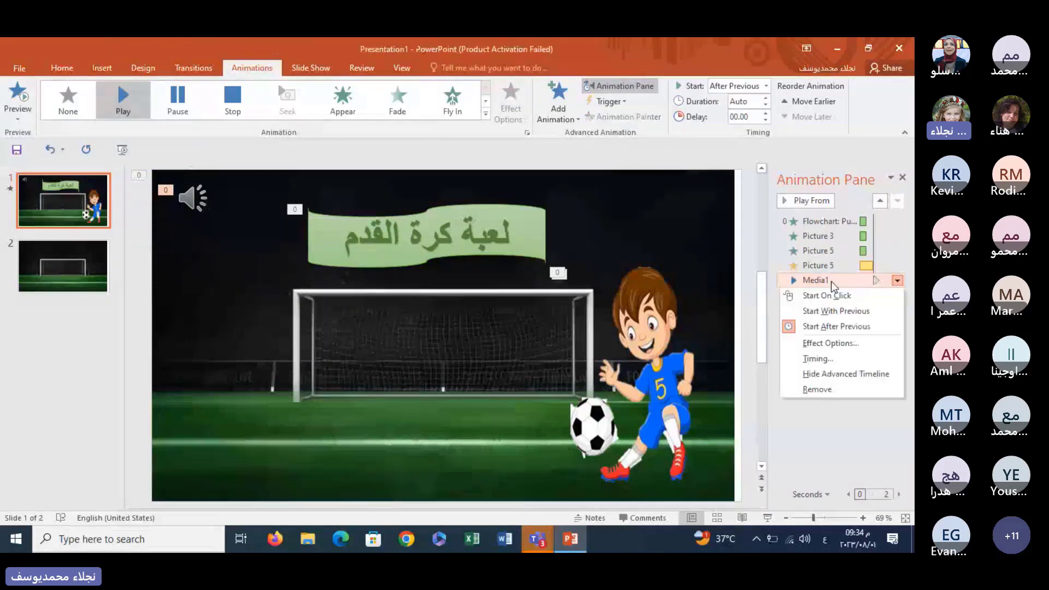
pyautogui.click(828, 344)
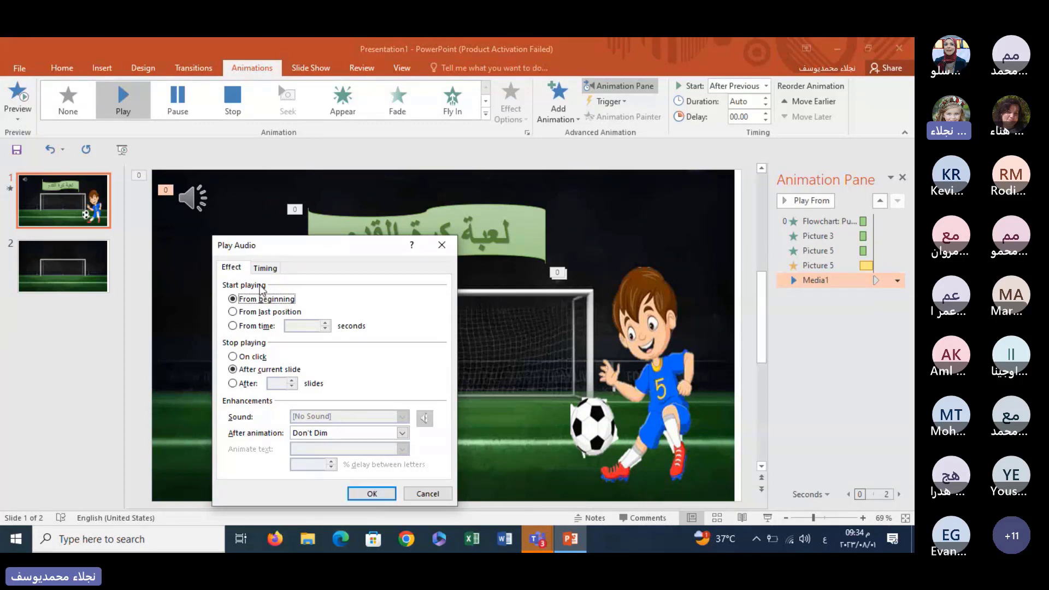
pyautogui.click(265, 269)
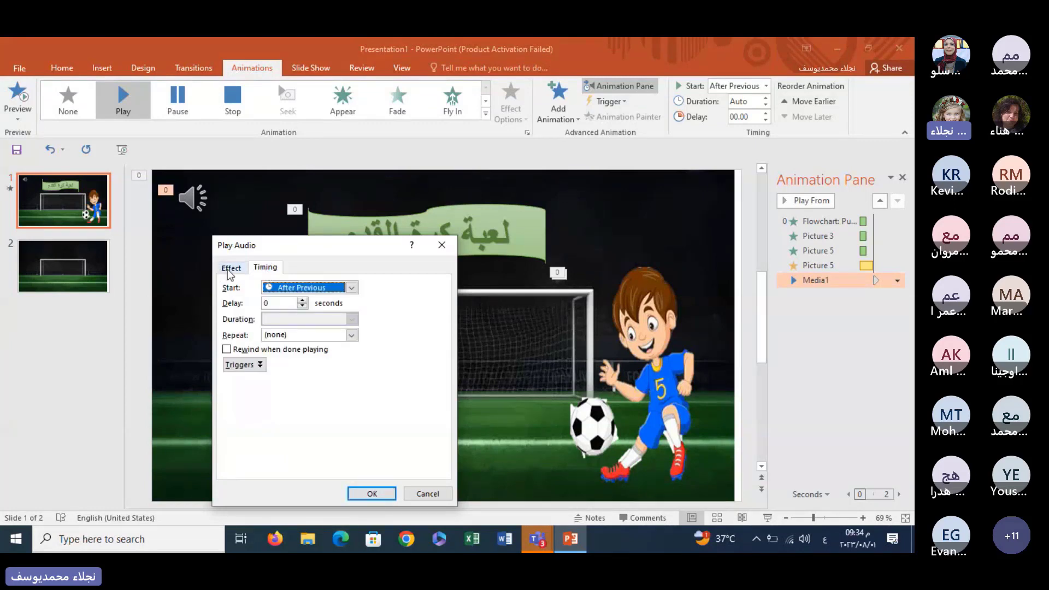
pyautogui.click(230, 269)
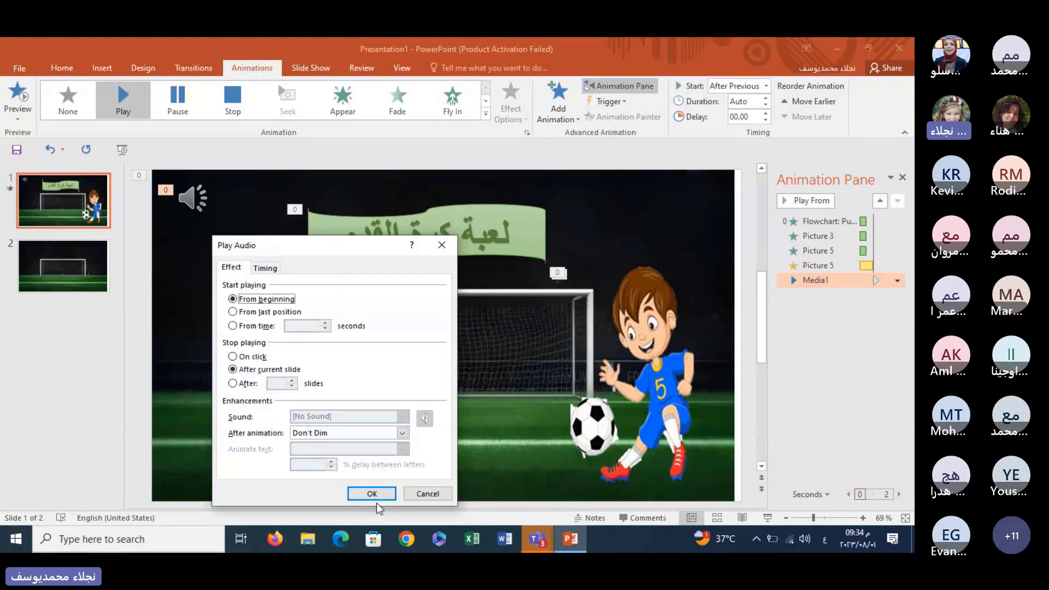
pyautogui.click(375, 495)
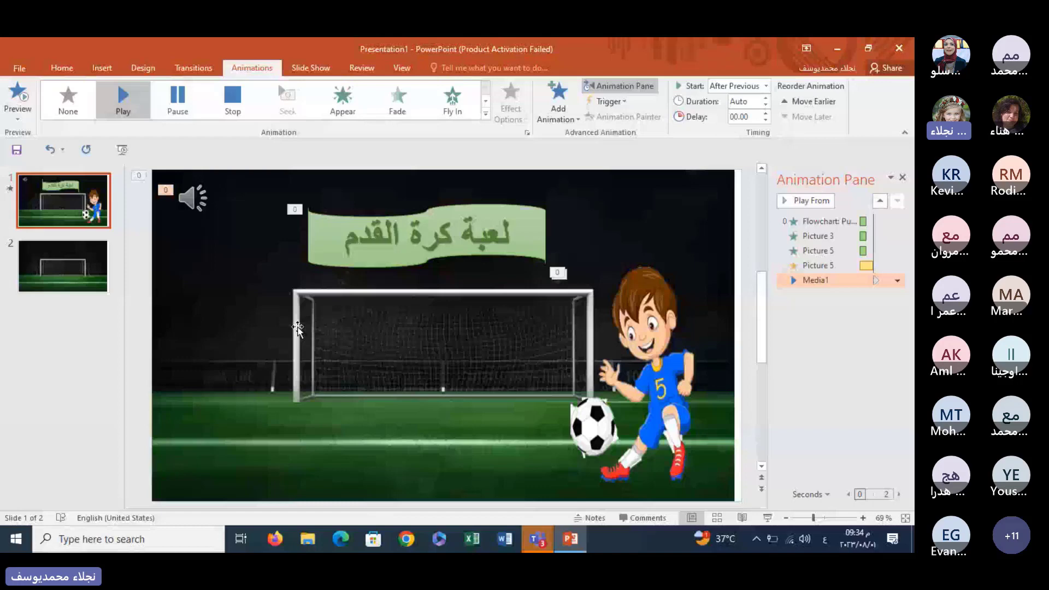
pyautogui.click(102, 67)
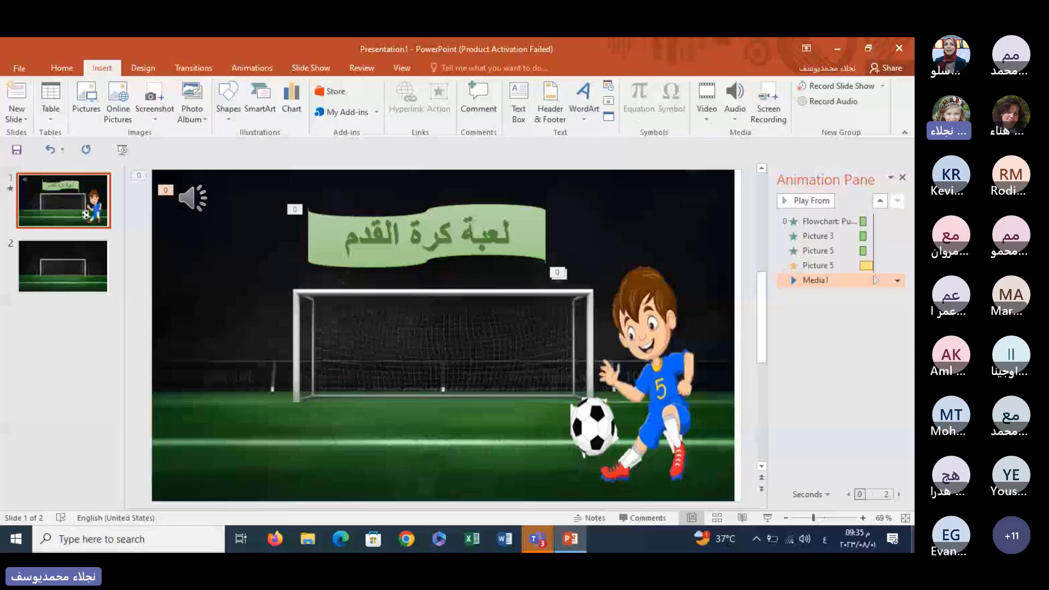
# - Insert the red power-button picture from games objects and enlarge it to 2.84 × 3.13 cm
pyautogui.moveTo(451, 126); pyautogui.dragTo(449, 159)
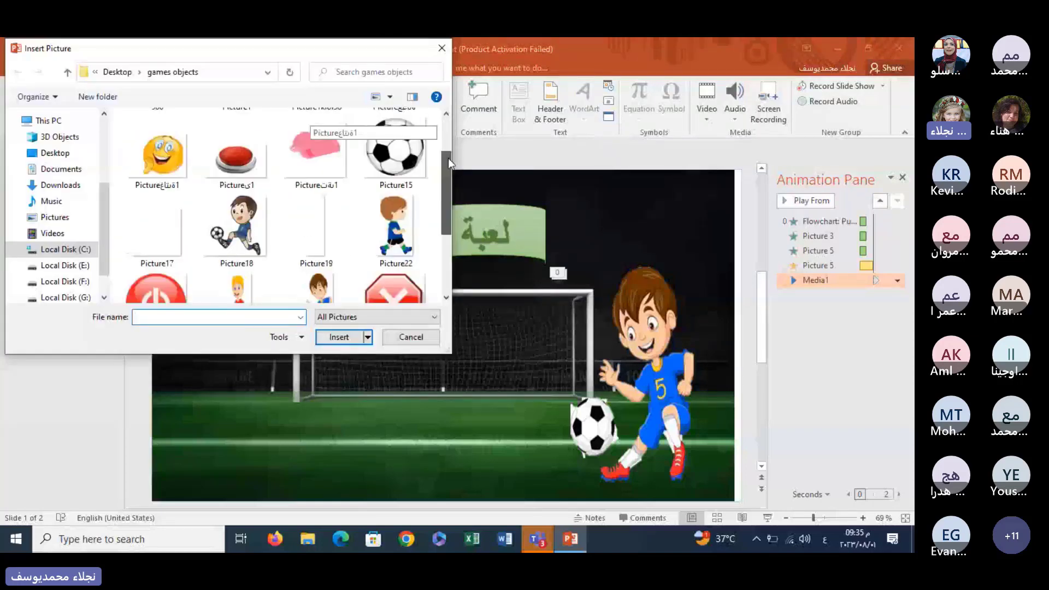
pyautogui.scroll(-1, 159, 287)
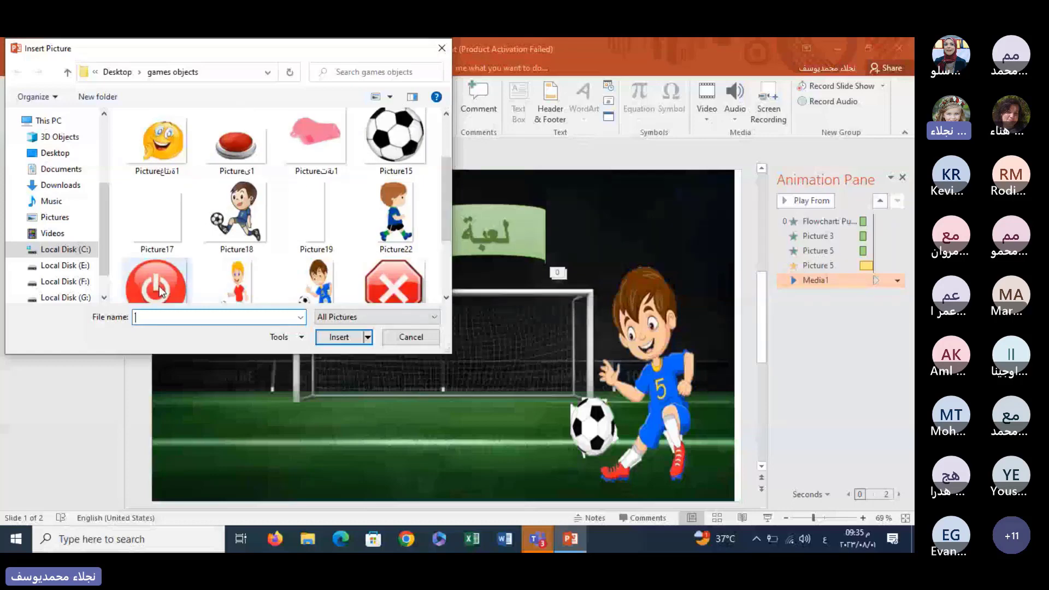
pyautogui.doubleClick(159, 287)
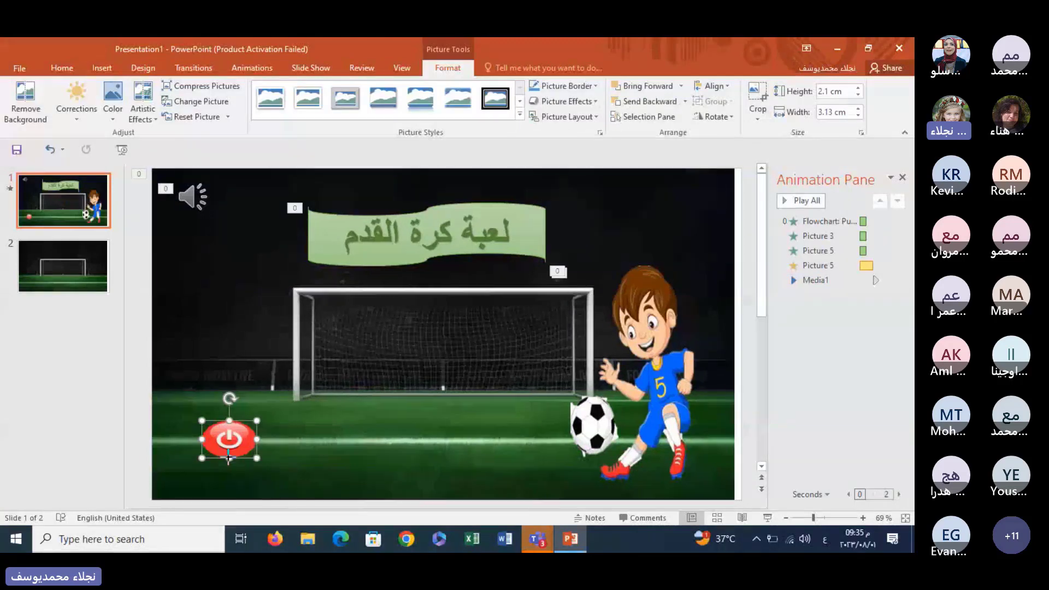
pyautogui.moveTo(239, 458)
pyautogui.mouseDown()
pyautogui.moveTo(234, 470)
pyautogui.moveTo(250, 470)
pyautogui.mouseUp()
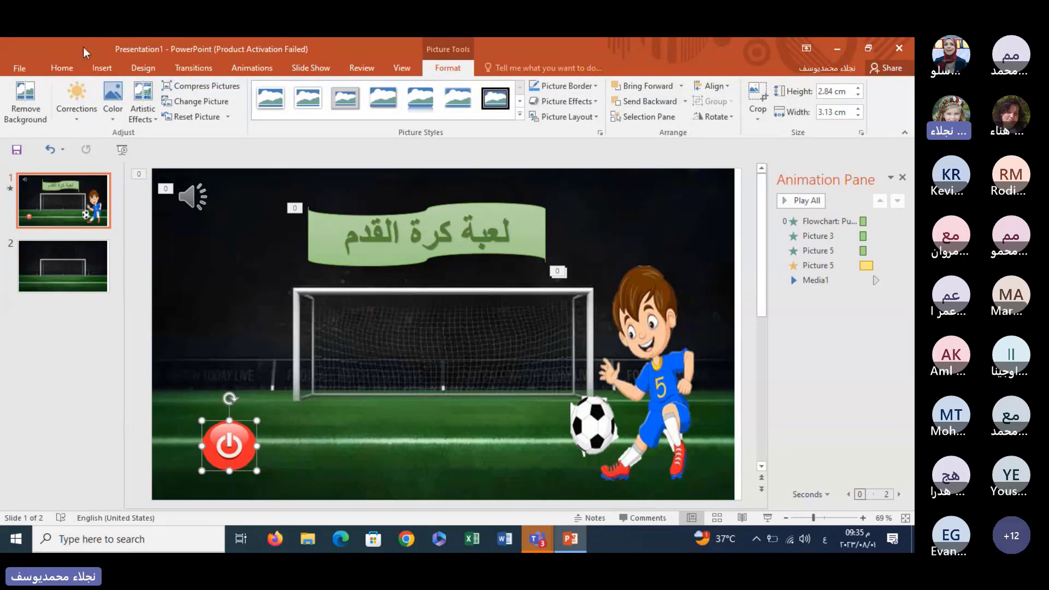
# - Set the power button's mouse-click action to hyperlink to Next Slide with the Click sound
pyautogui.click(59, 77)
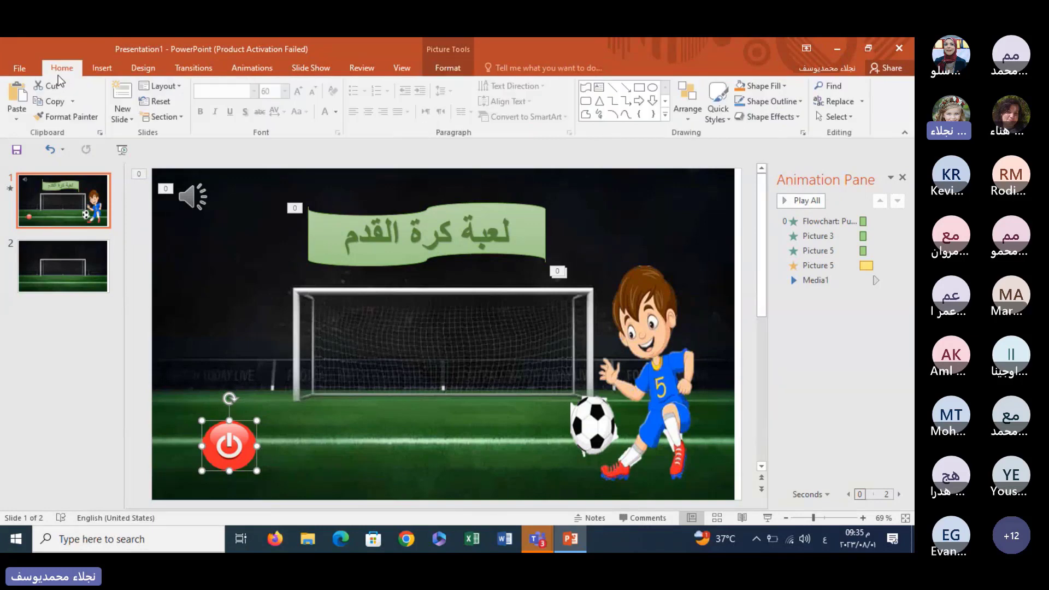
pyautogui.click(108, 67)
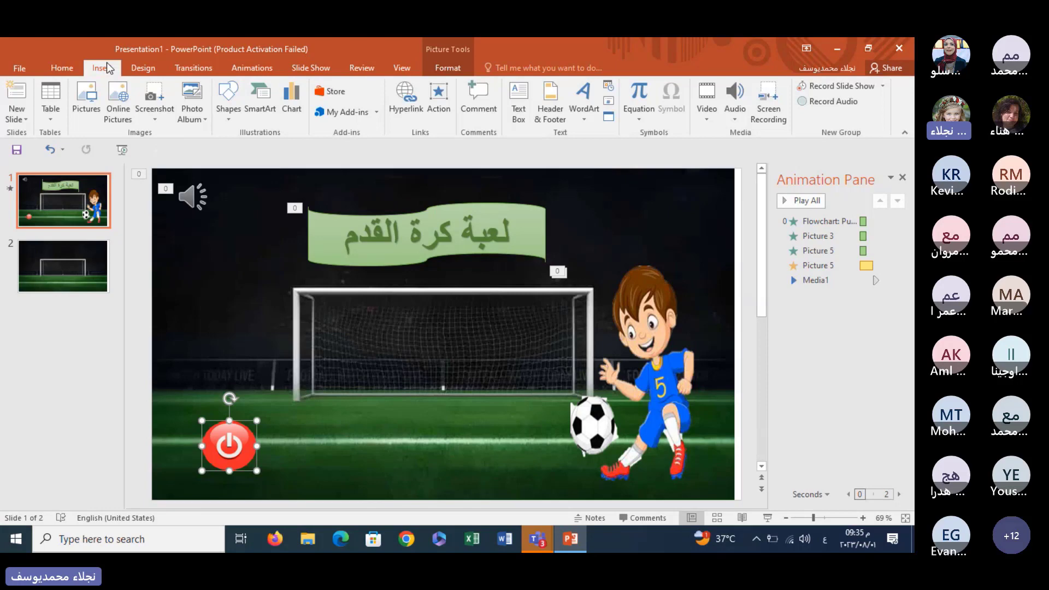
pyautogui.click(439, 104)
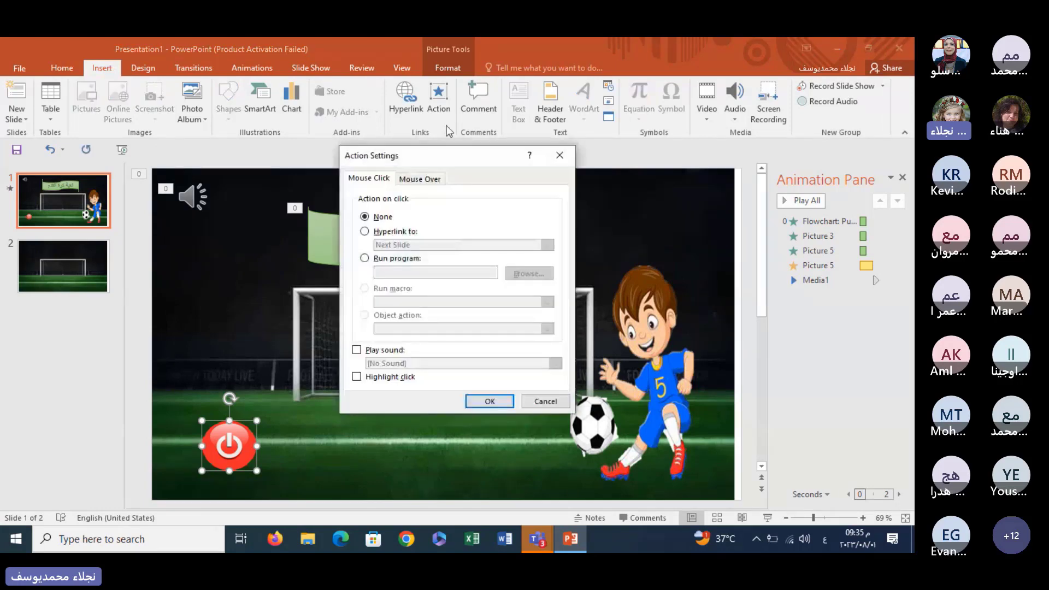
pyautogui.click(404, 231)
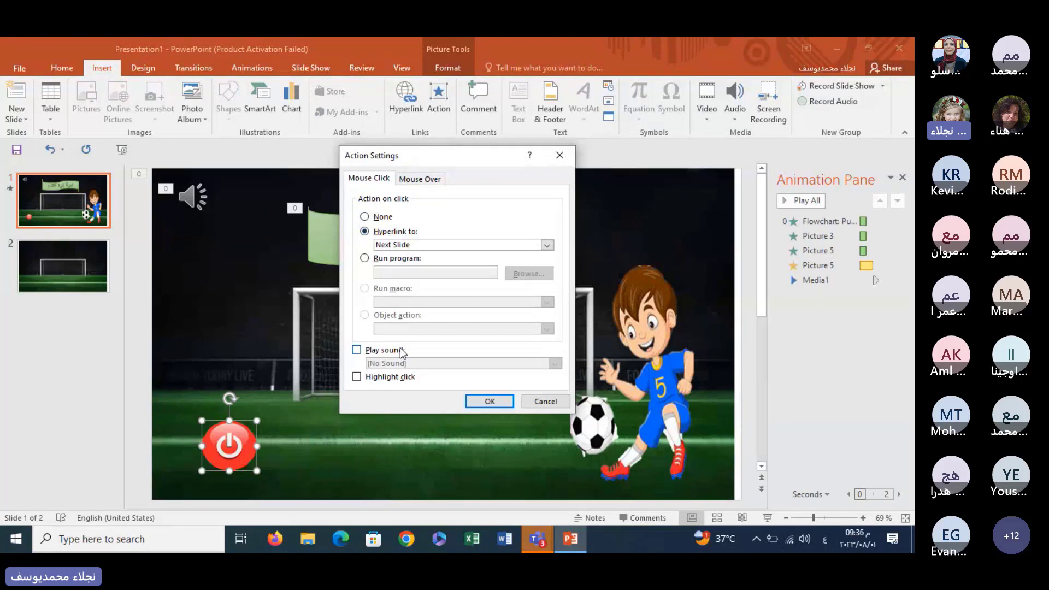
pyautogui.click(358, 350)
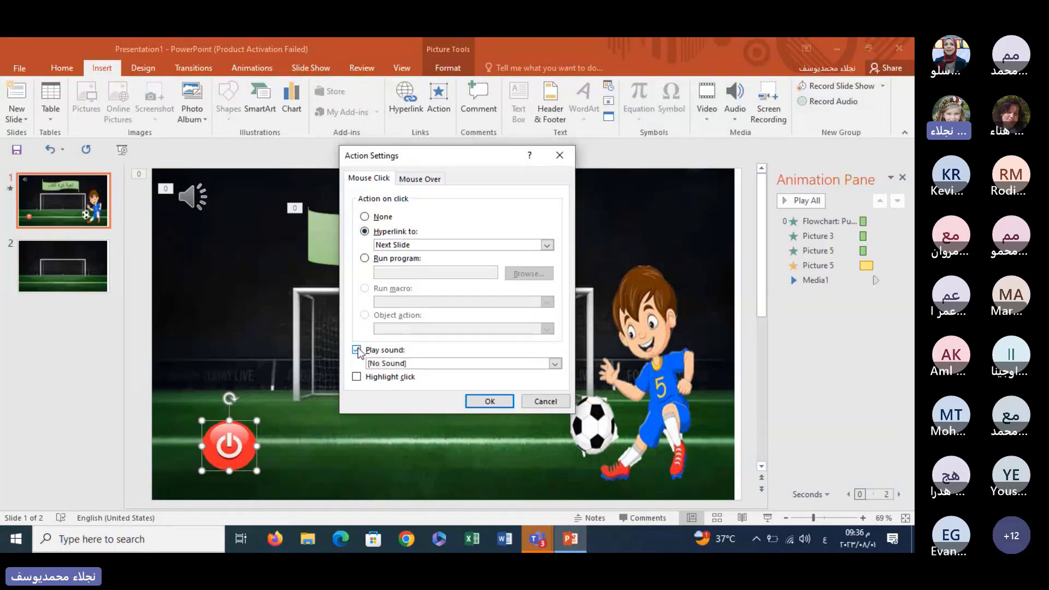
pyautogui.click(555, 364)
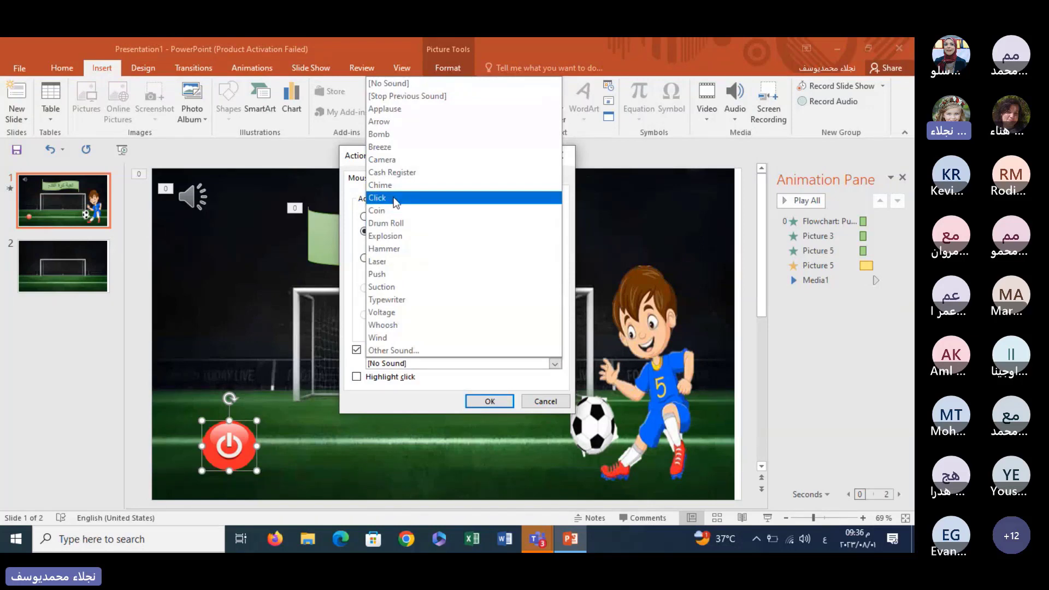
pyautogui.click(395, 202)
pyautogui.click(481, 401)
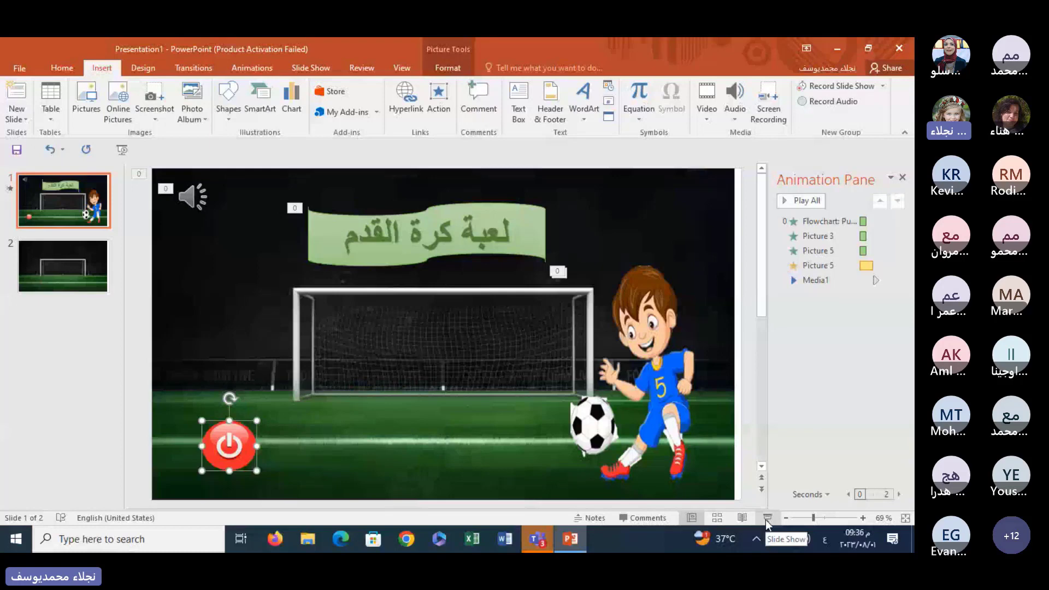
# - Test the power button in a slide show, then exit and select slide 2
pyautogui.click(765, 520)
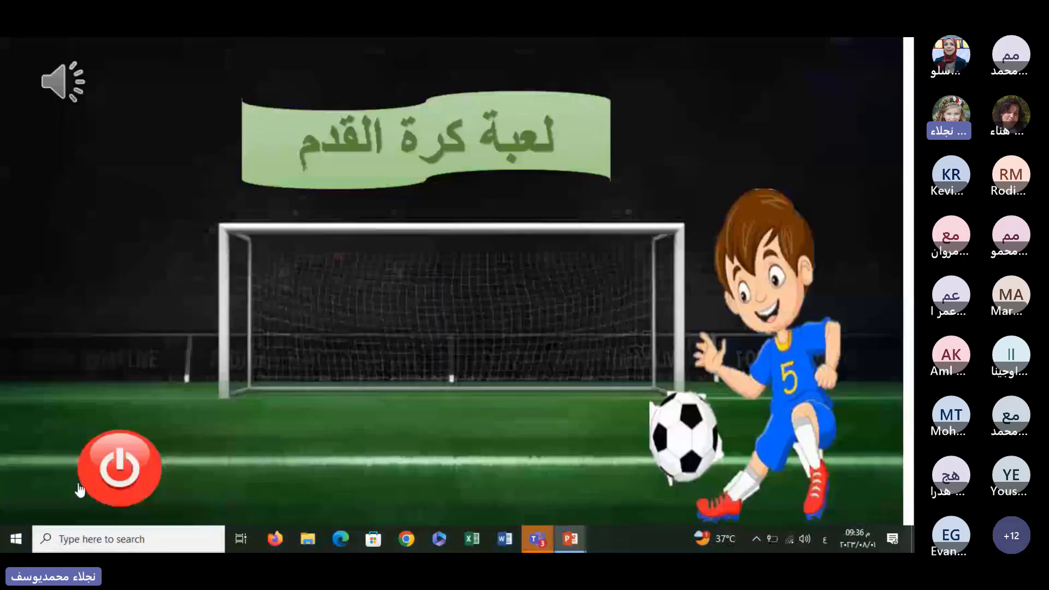
pyautogui.click(116, 469)
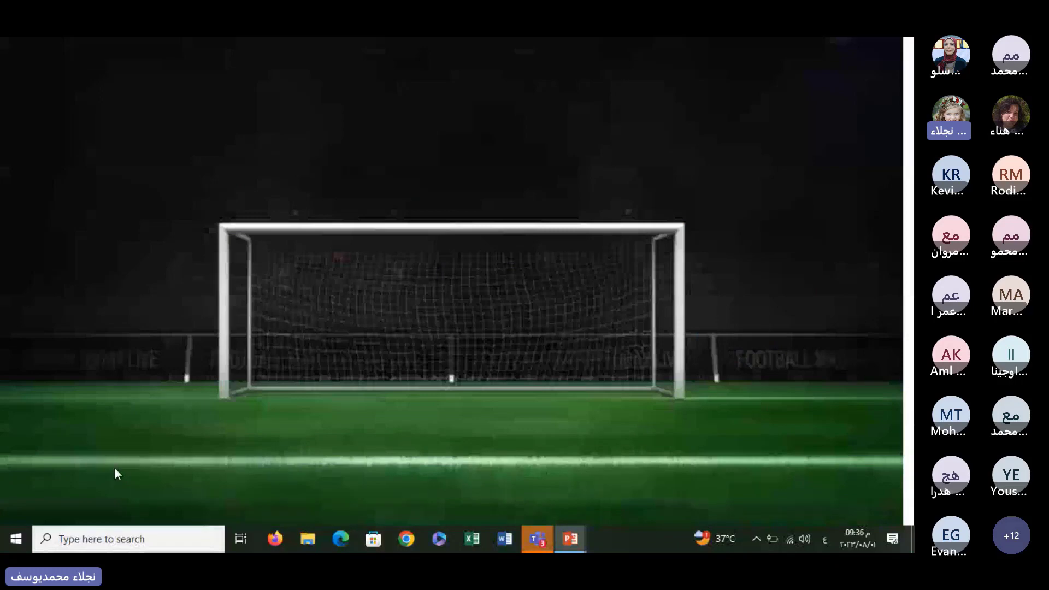
pyautogui.press('Escape')
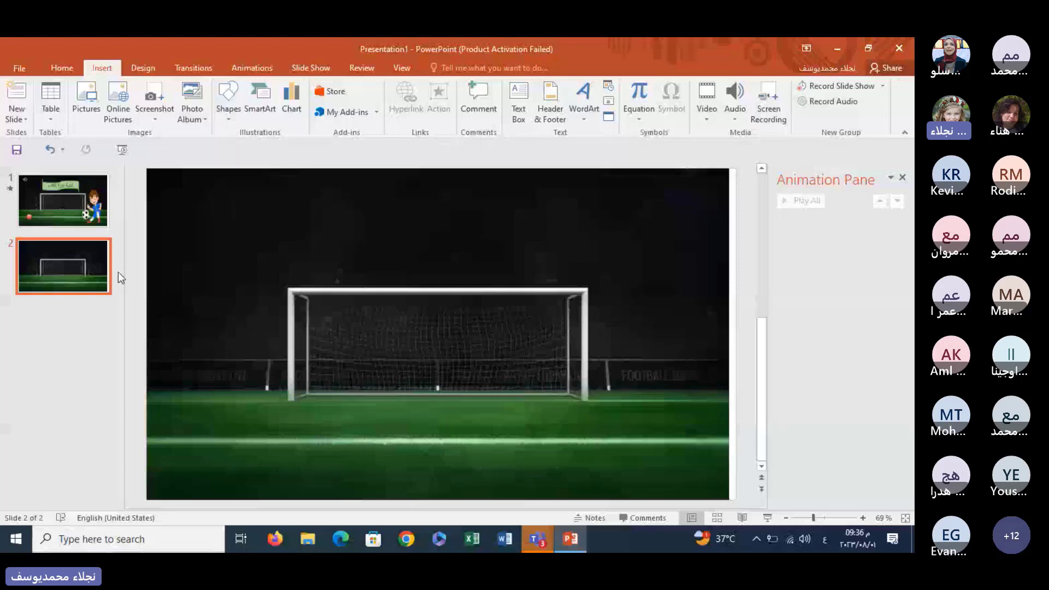
pyautogui.click(82, 195)
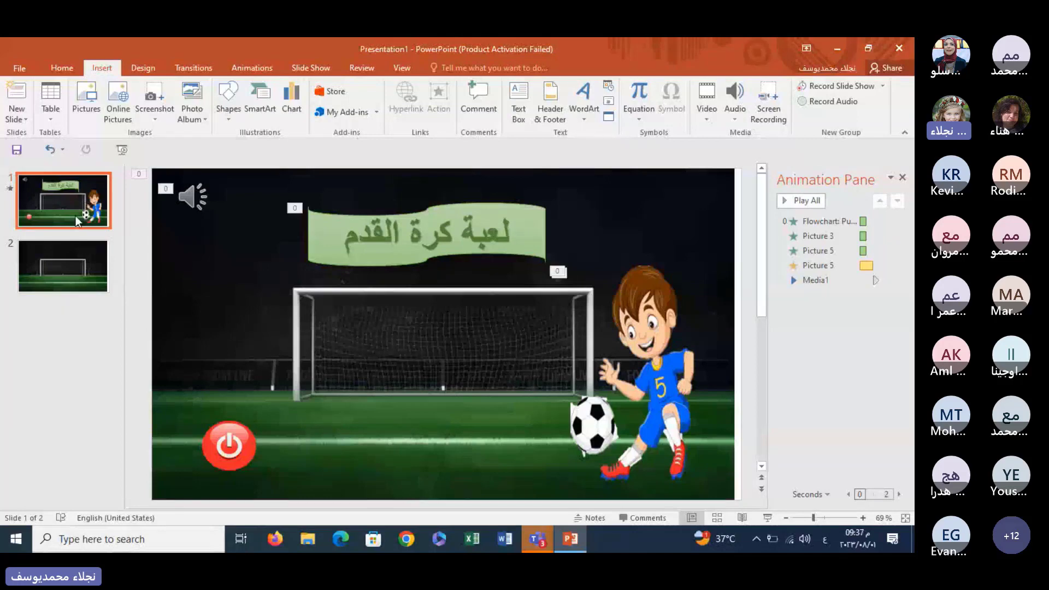
pyautogui.click(67, 264)
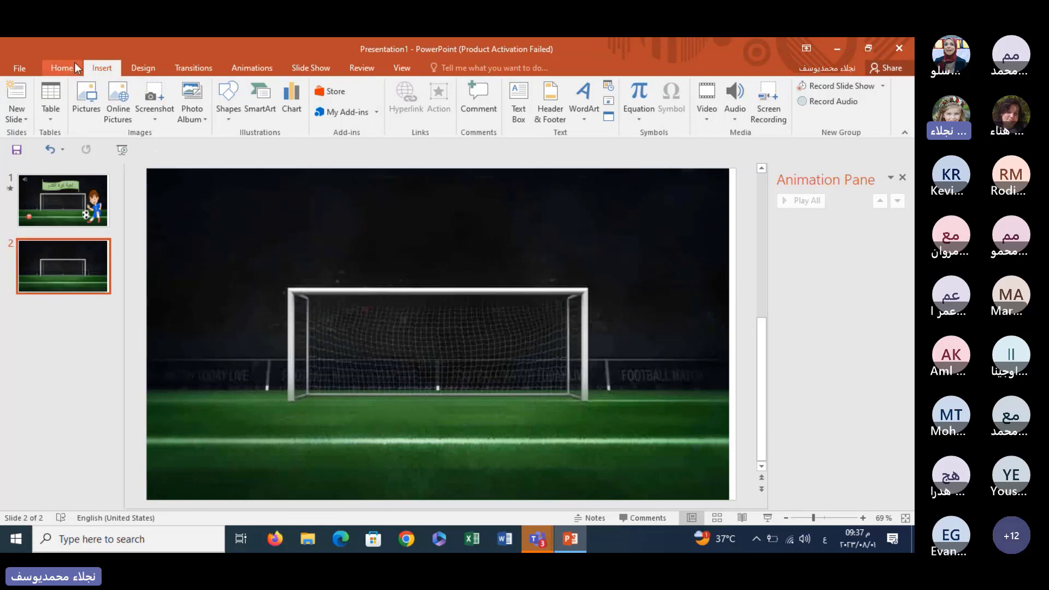
# - Draw a rounded rectangle above the goal, widen it to the right, and give it a green shape style
pyautogui.click(224, 126)
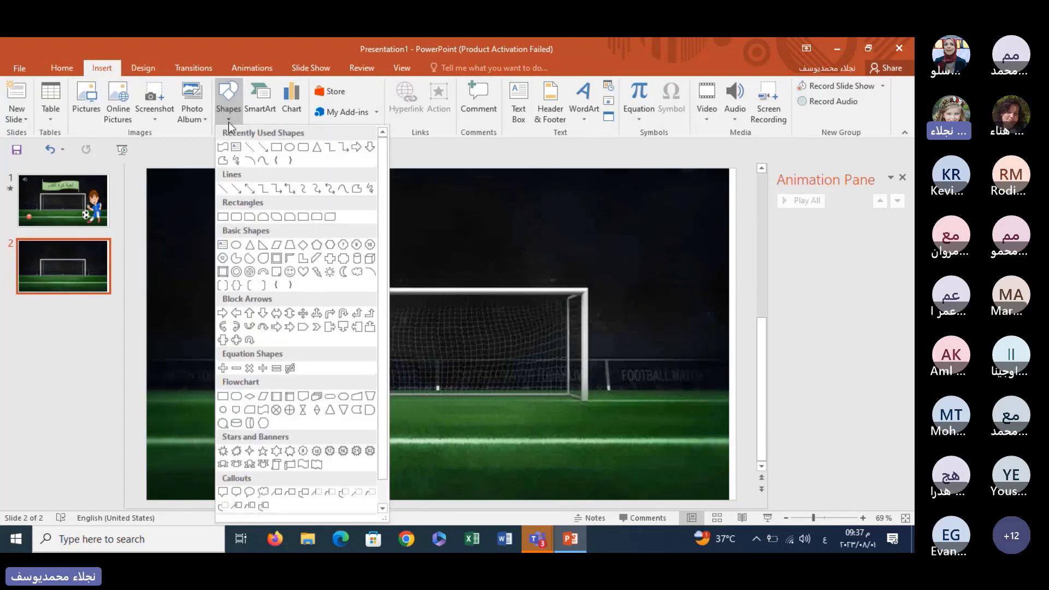
pyautogui.click(238, 216)
pyautogui.moveTo(501, 200); pyautogui.dragTo(289, 257)
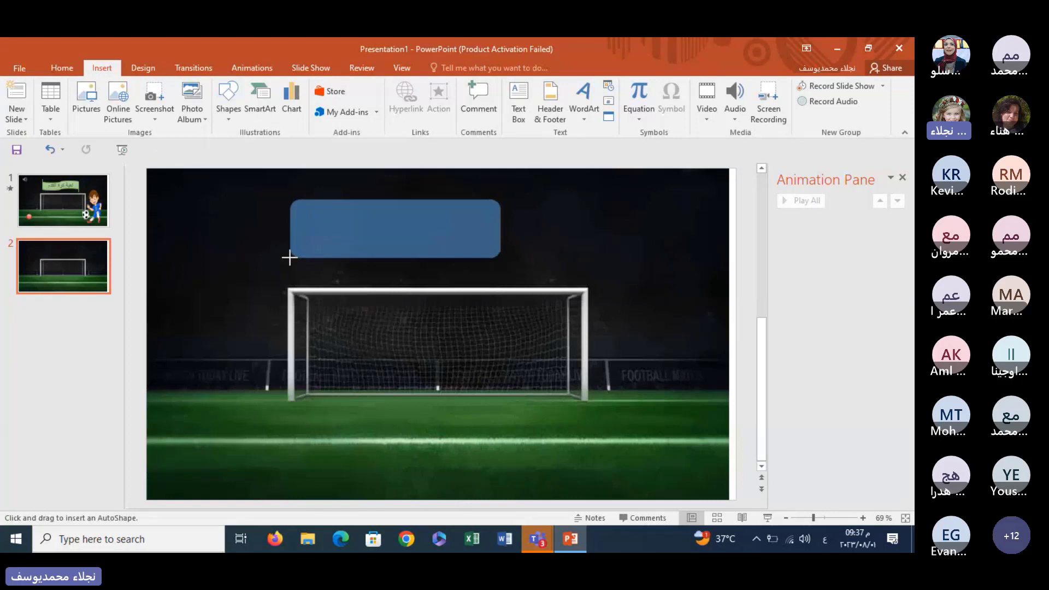
pyautogui.moveTo(289, 257); pyautogui.dragTo(290, 258)
pyautogui.moveTo(500, 228); pyautogui.dragTo(558, 232)
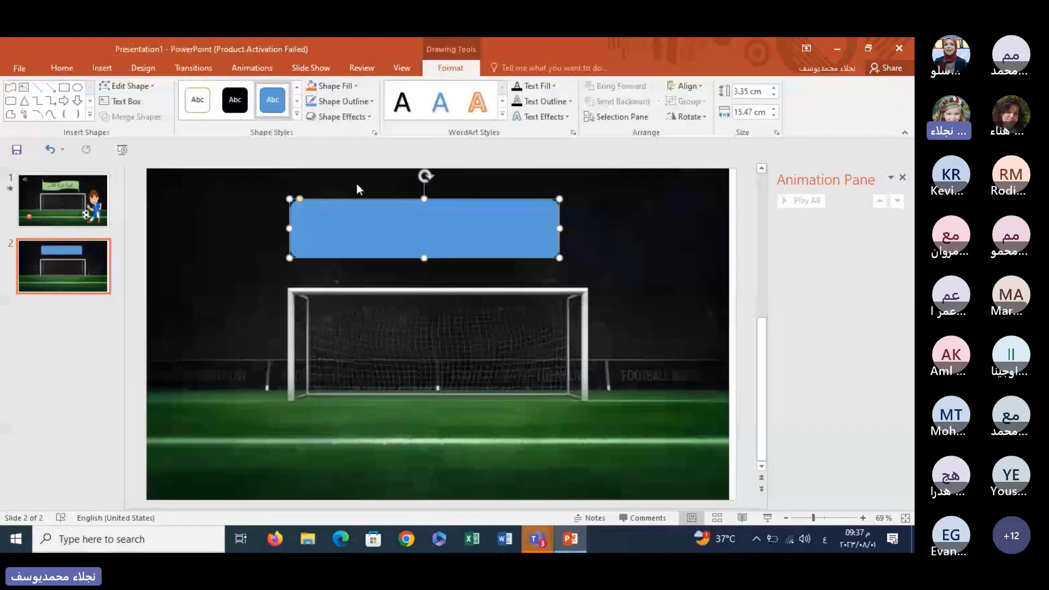
pyautogui.click(297, 114)
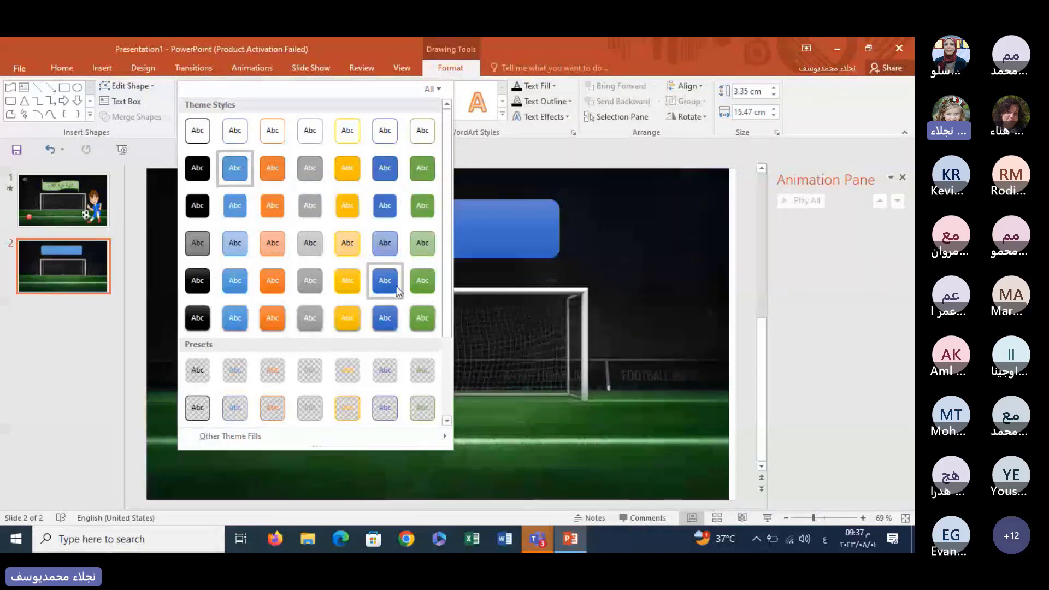
pyautogui.click(422, 280)
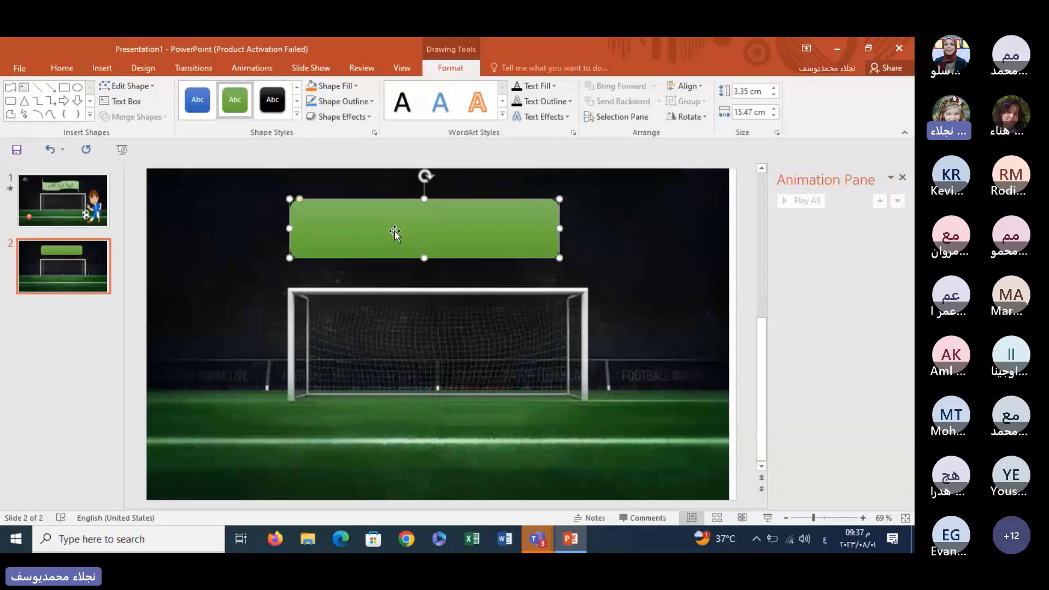
# - Type the Arabic question 'ما هو أطول نهر بالعالم ؟' into the green box and set it to 40 pt
pyautogui.hotkey('alt', 'shift')
pyautogui.write('ما')
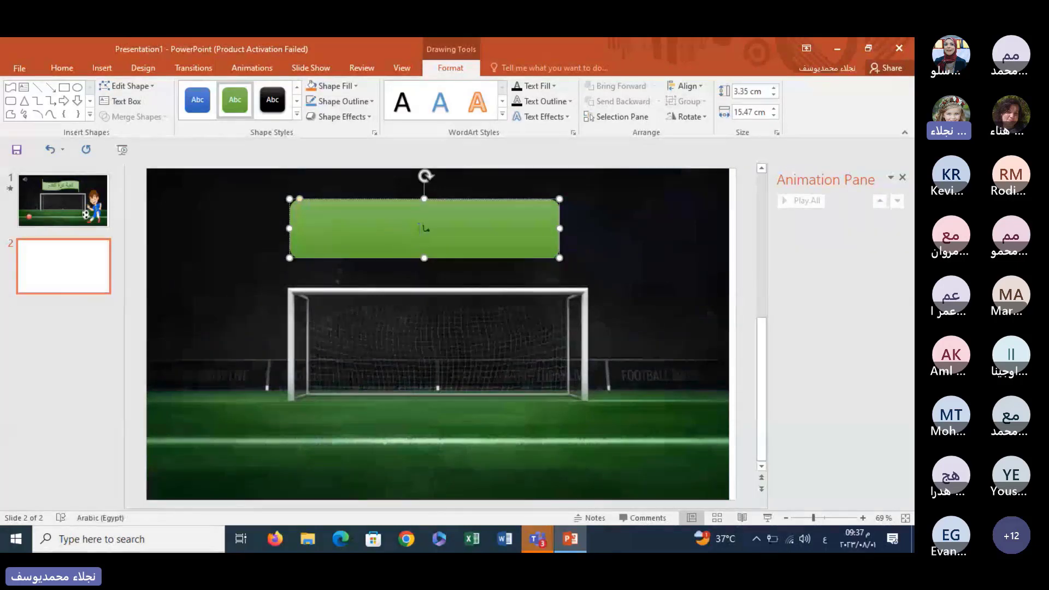
pyautogui.write(' هو')
pyautogui.write(' أطول')
pyautogui.write(' نهر ب')
pyautogui.write('العالم')
pyautogui.write(' ؟')
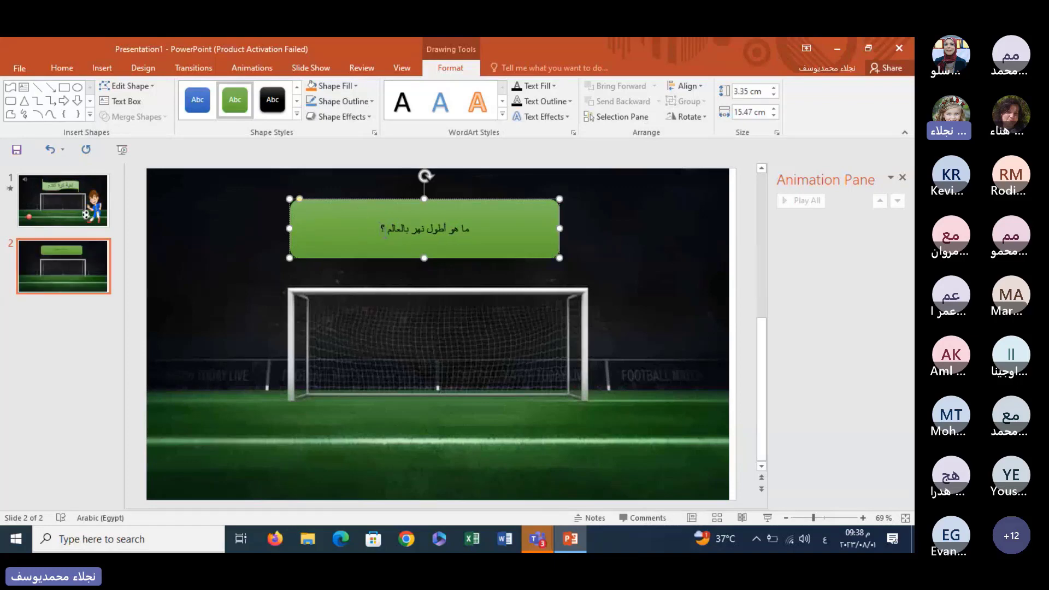
pyautogui.moveTo(381, 228); pyautogui.dragTo(466, 230)
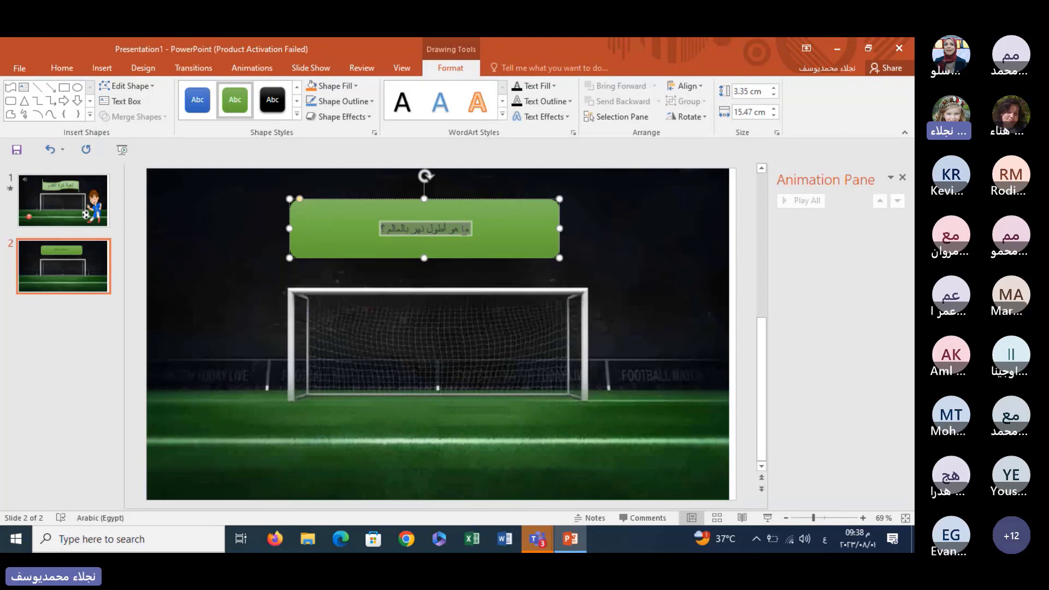
pyautogui.click(62, 68)
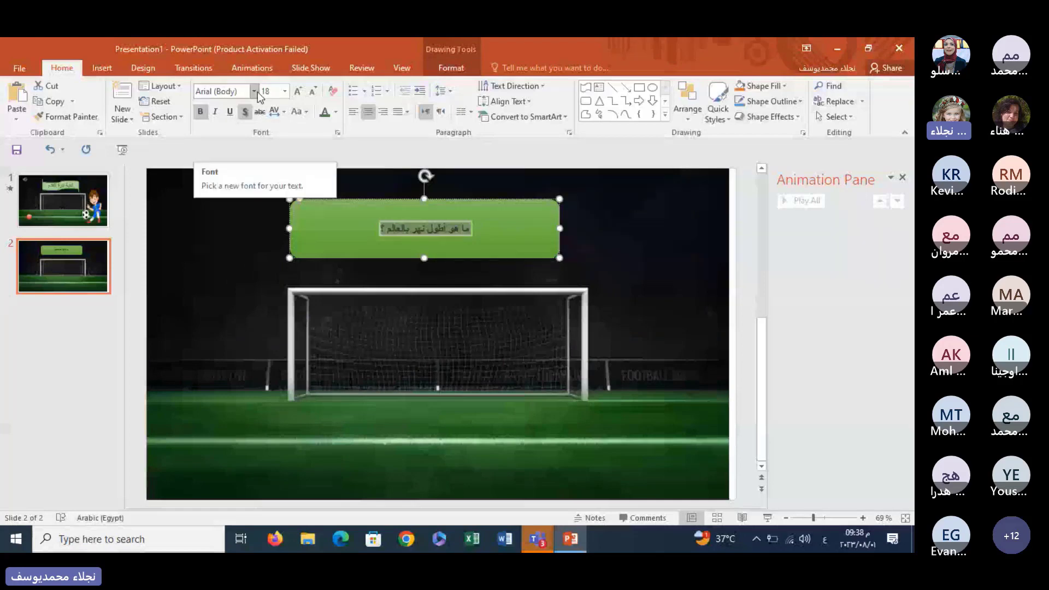
pyautogui.click(284, 92)
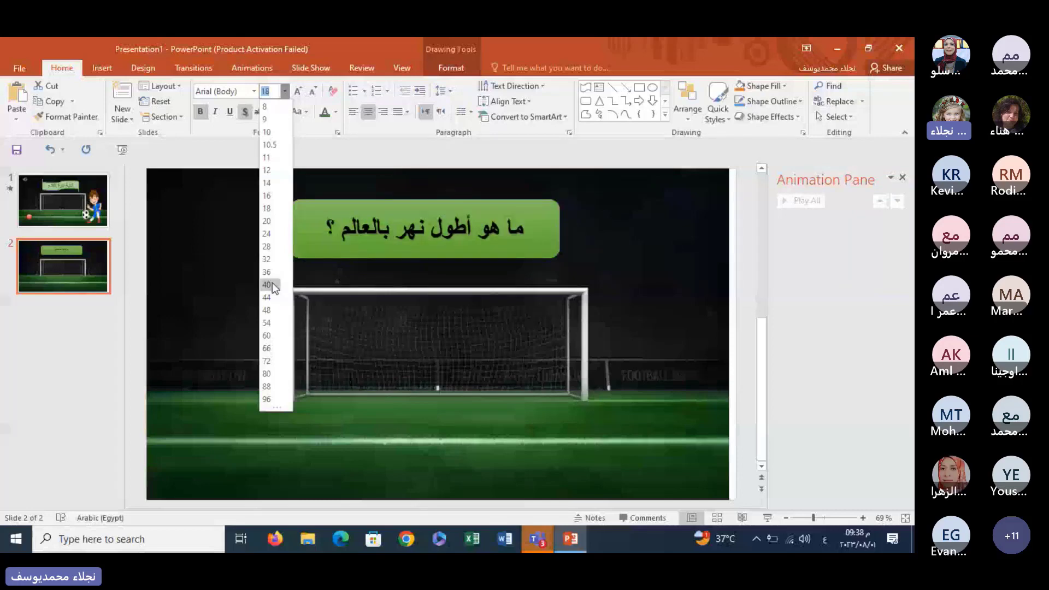
pyautogui.click(272, 284)
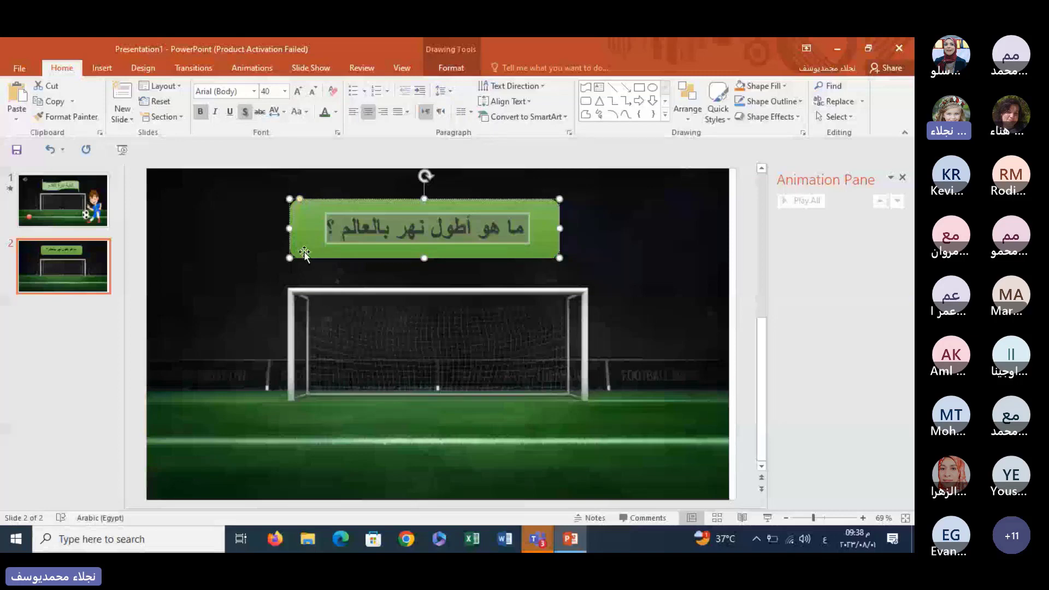
pyautogui.click(330, 208)
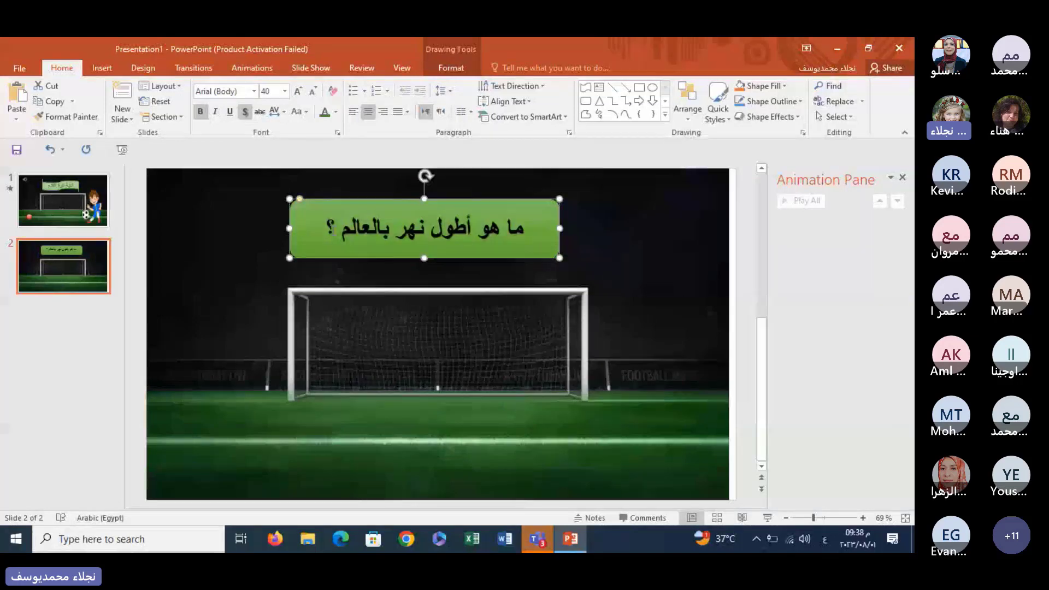
# - Apply a Fade entrance animation to the green question box, starting On Click
pyautogui.click(246, 70)
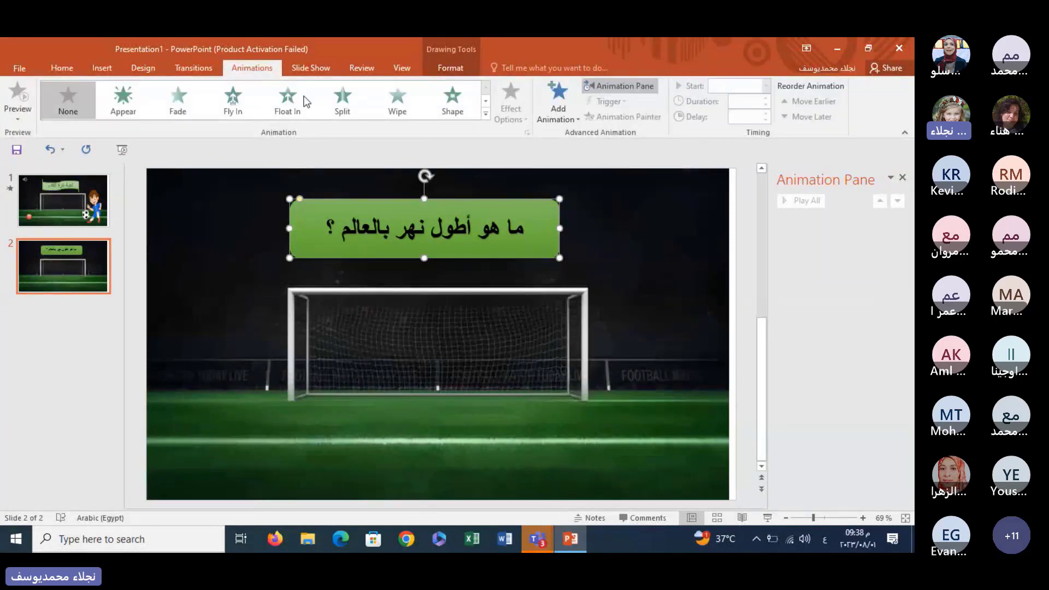
pyautogui.click(485, 114)
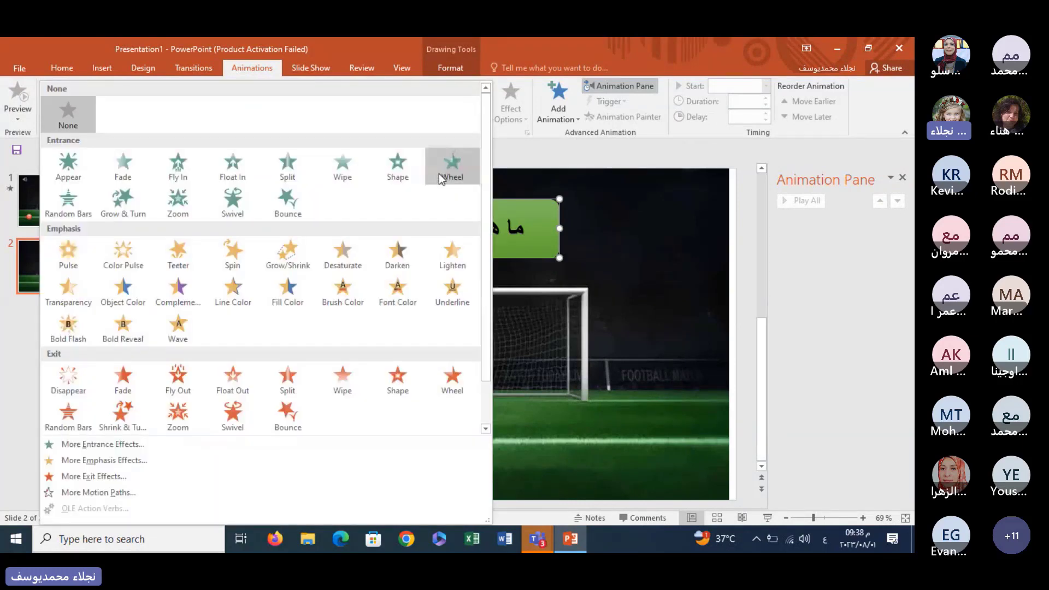
pyautogui.click(134, 170)
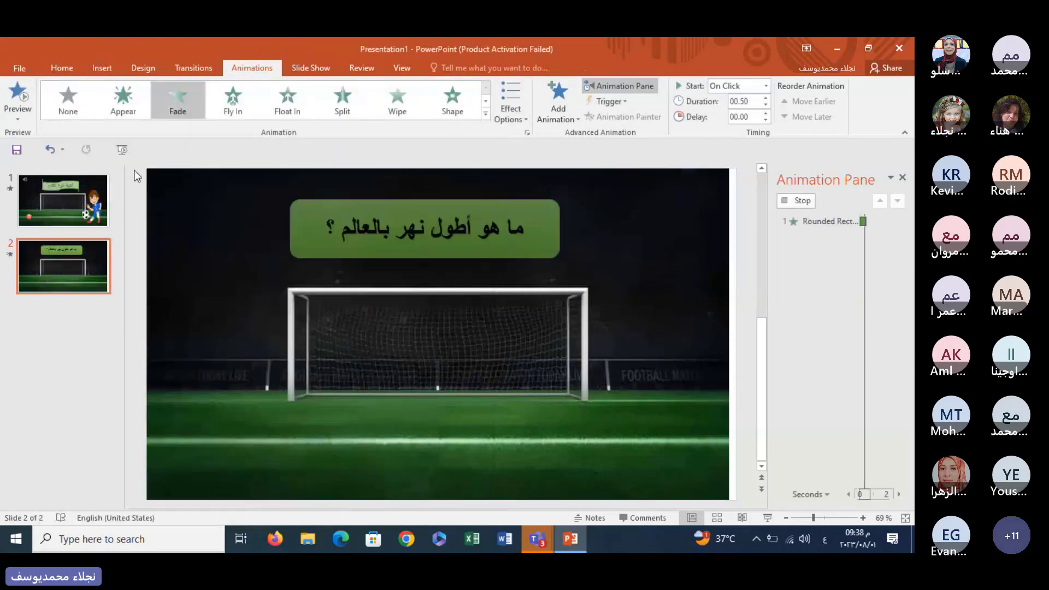
pyautogui.click(485, 114)
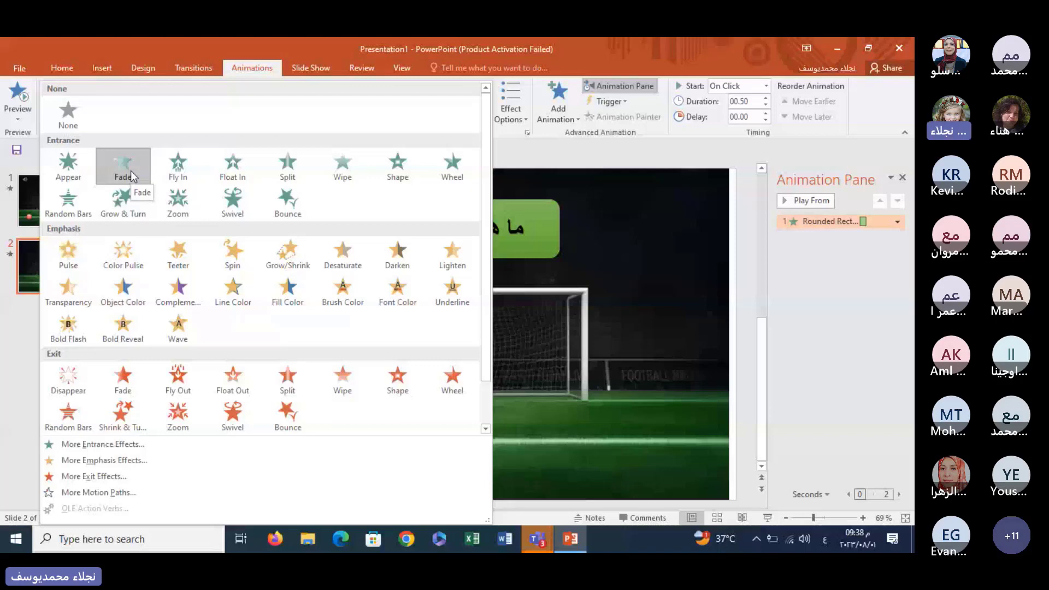
pyautogui.click(131, 176)
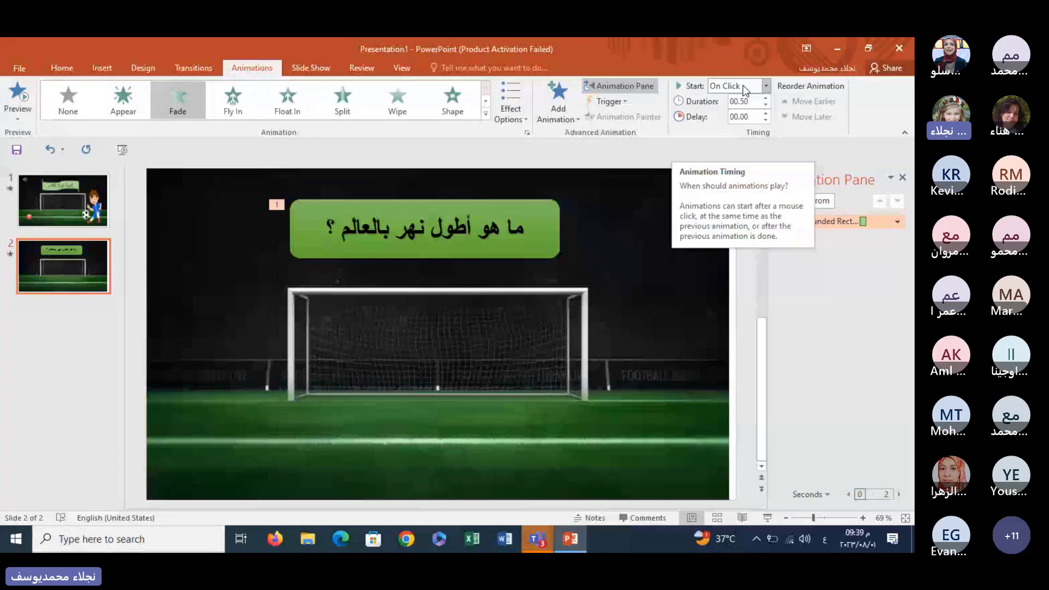
pyautogui.click(547, 218)
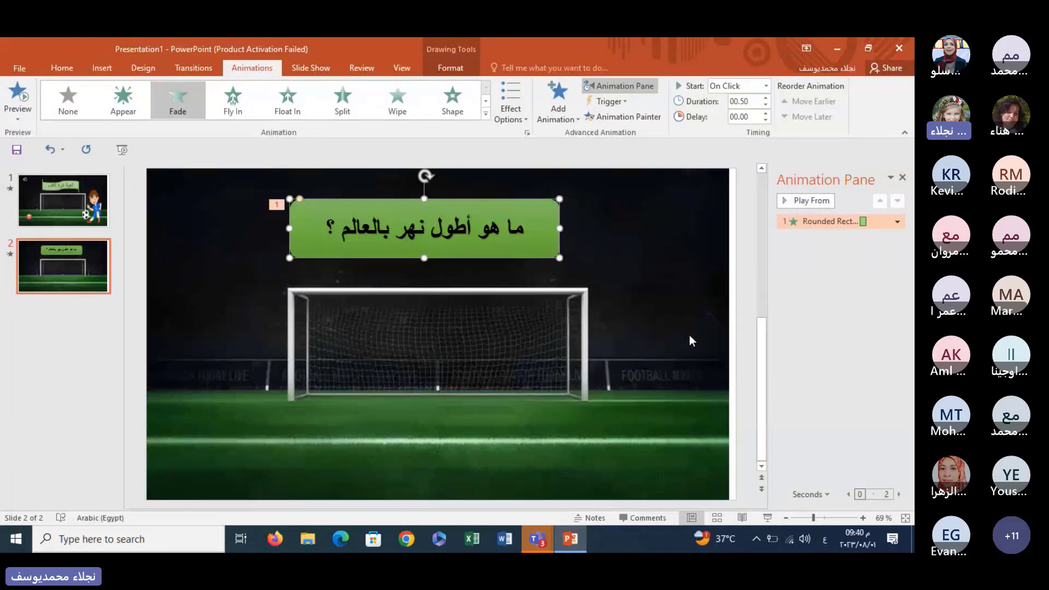
pyautogui.click(104, 69)
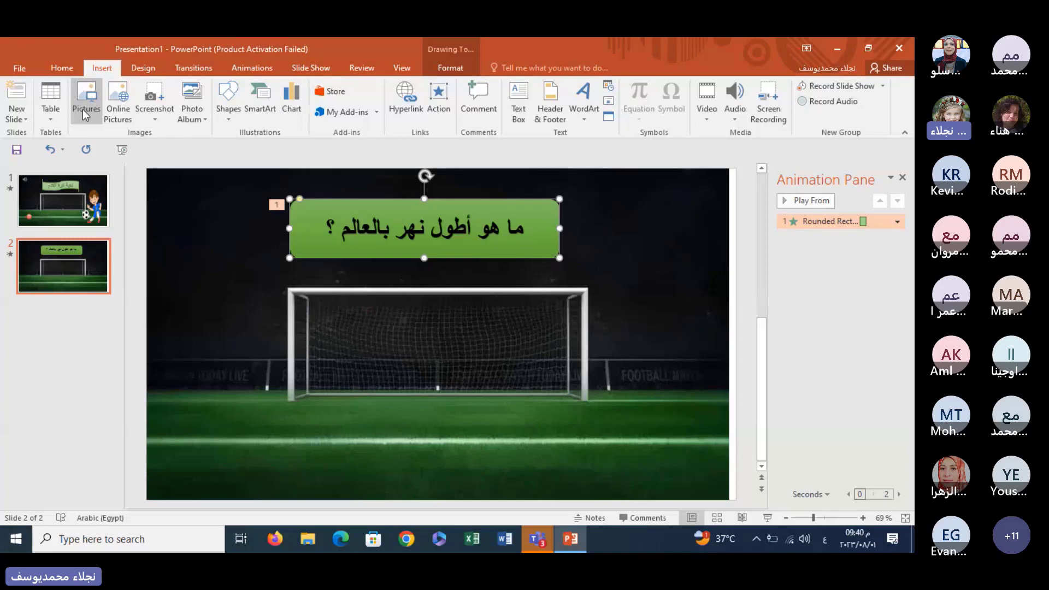
# - Browse the Desktop folders in the picture browser looking for the game images
pyautogui.click(83, 110)
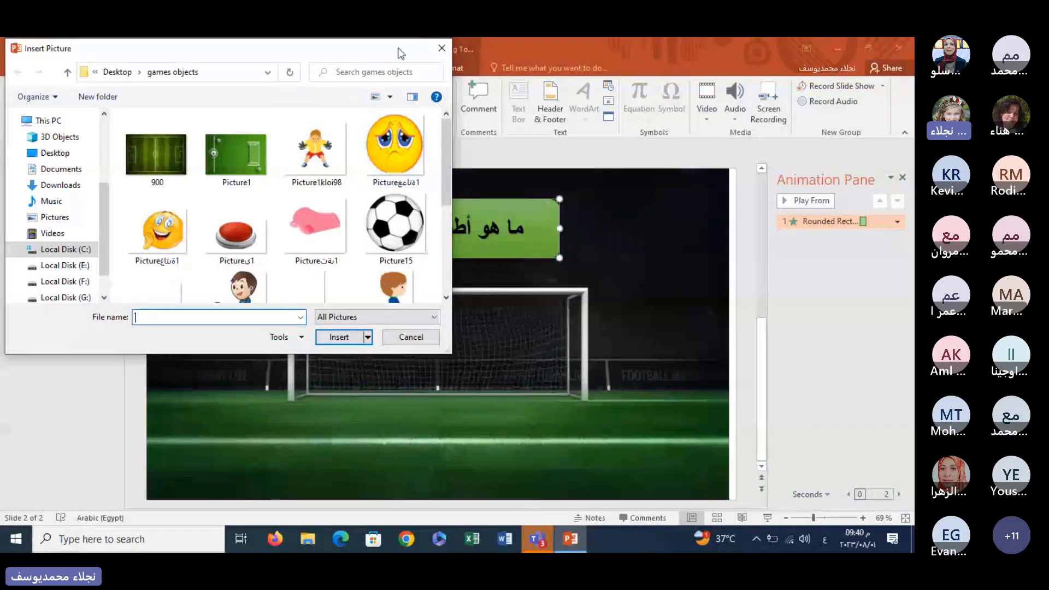
pyautogui.scroll(-3, 361, 200)
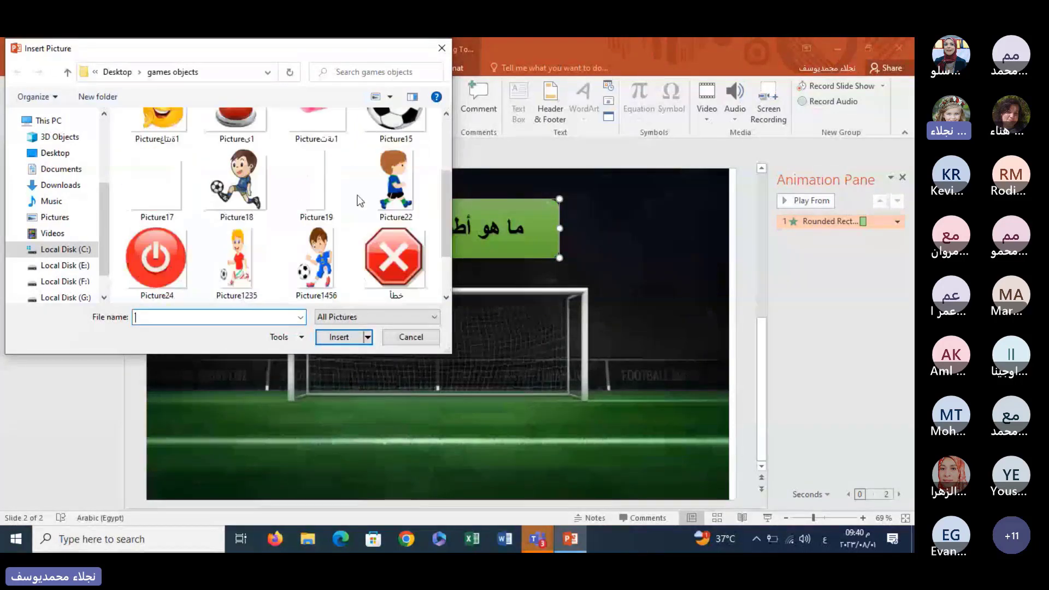
pyautogui.moveTo(446, 262); pyautogui.dragTo(427, 64)
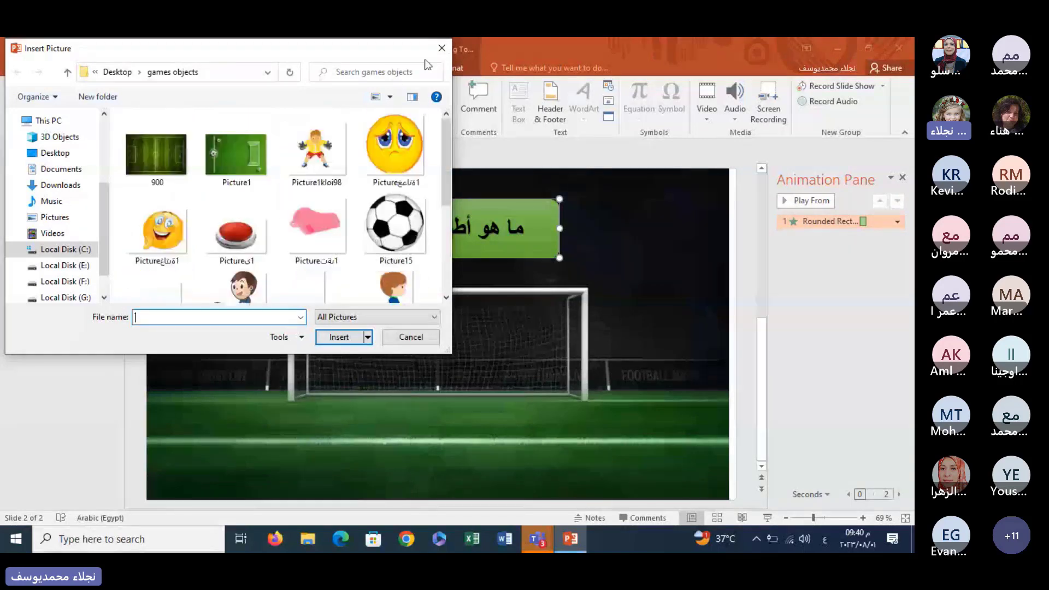
pyautogui.click(441, 49)
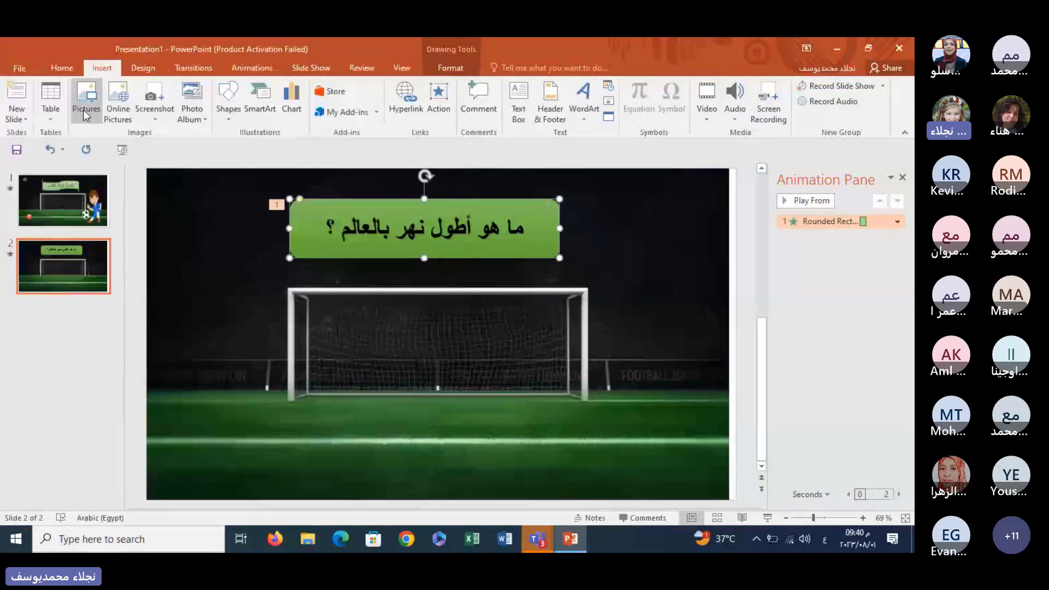
pyautogui.click(85, 104)
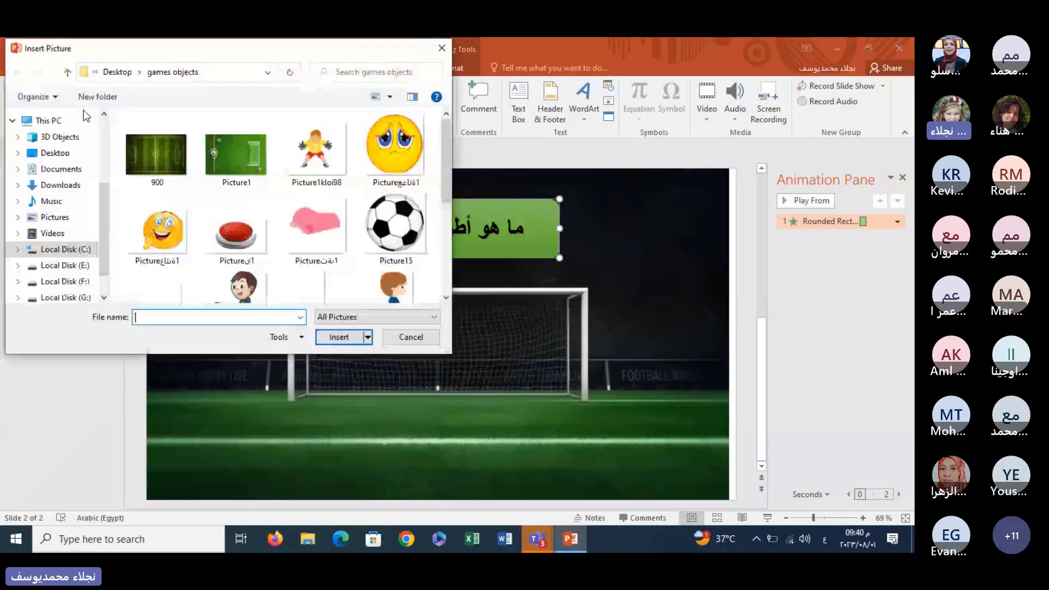
pyautogui.click(71, 156)
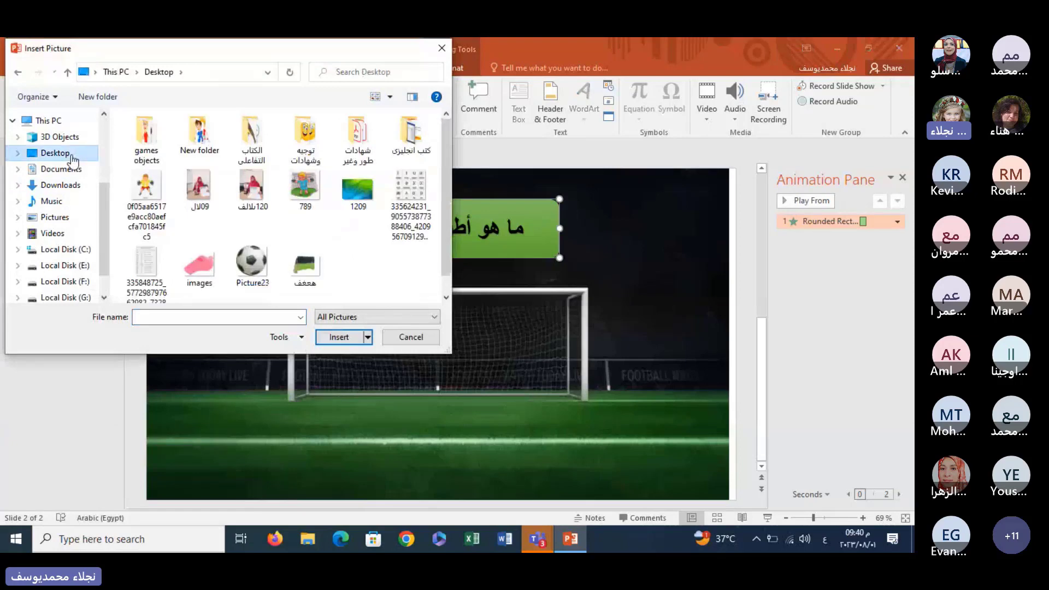
pyautogui.moveTo(305, 133)
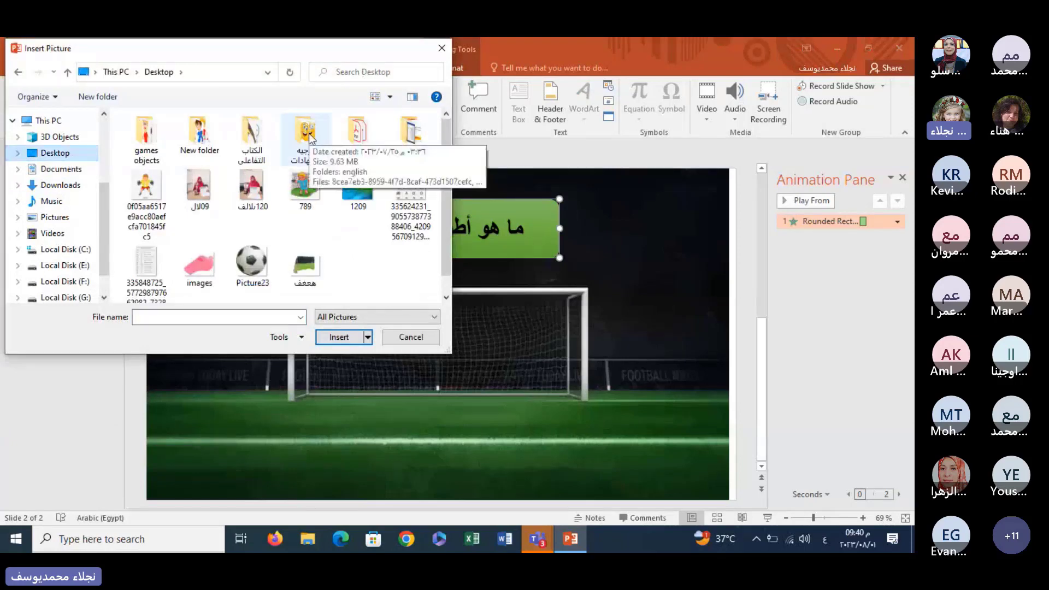
pyautogui.doubleClick(200, 134)
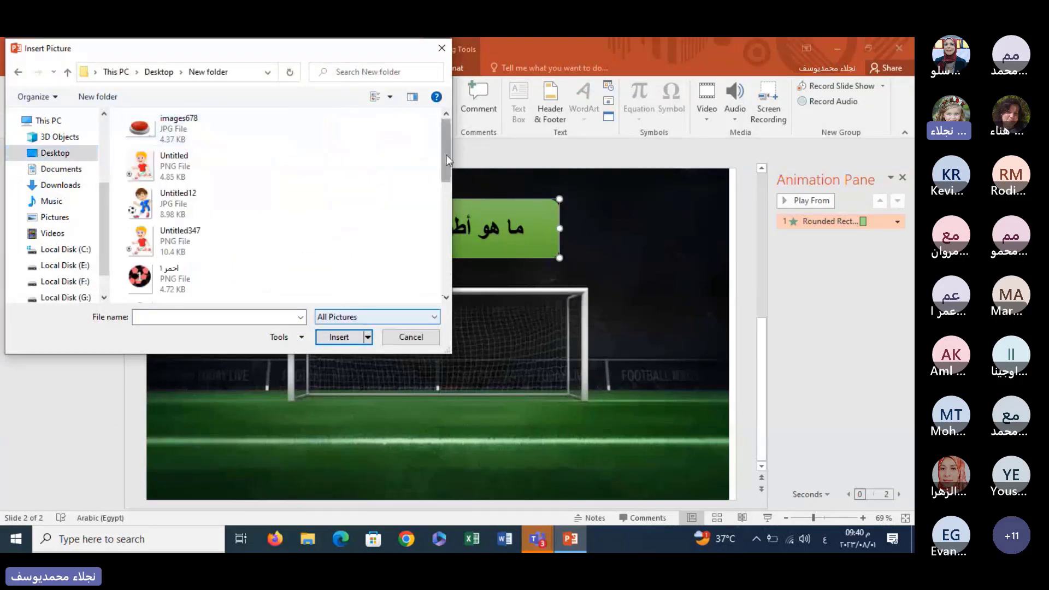
pyautogui.moveTo(446, 156)
pyautogui.mouseDown()
pyautogui.moveTo(448, 247)
pyautogui.moveTo(447, 147)
pyautogui.mouseUp()
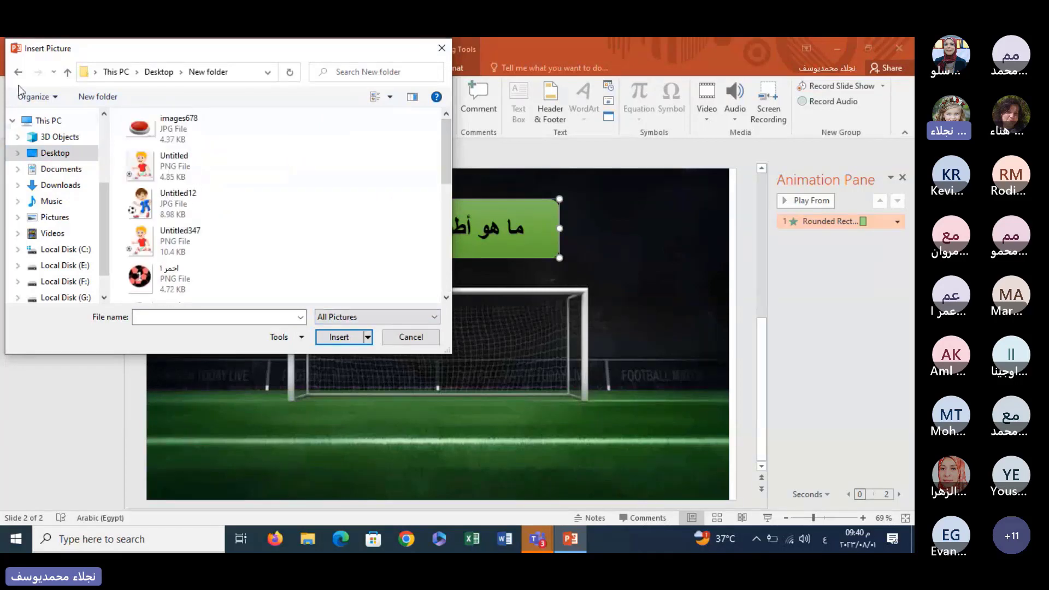
# - Insert the sad smiley picture from Desktop\games objects at the slide's lower left
pyautogui.click(19, 73)
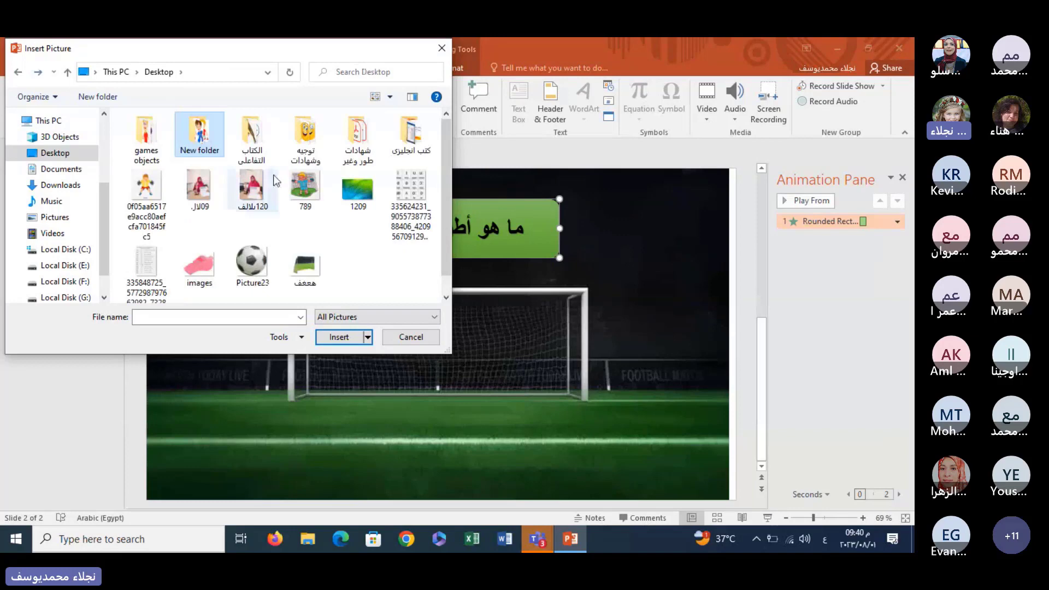
pyautogui.doubleClick(304, 139)
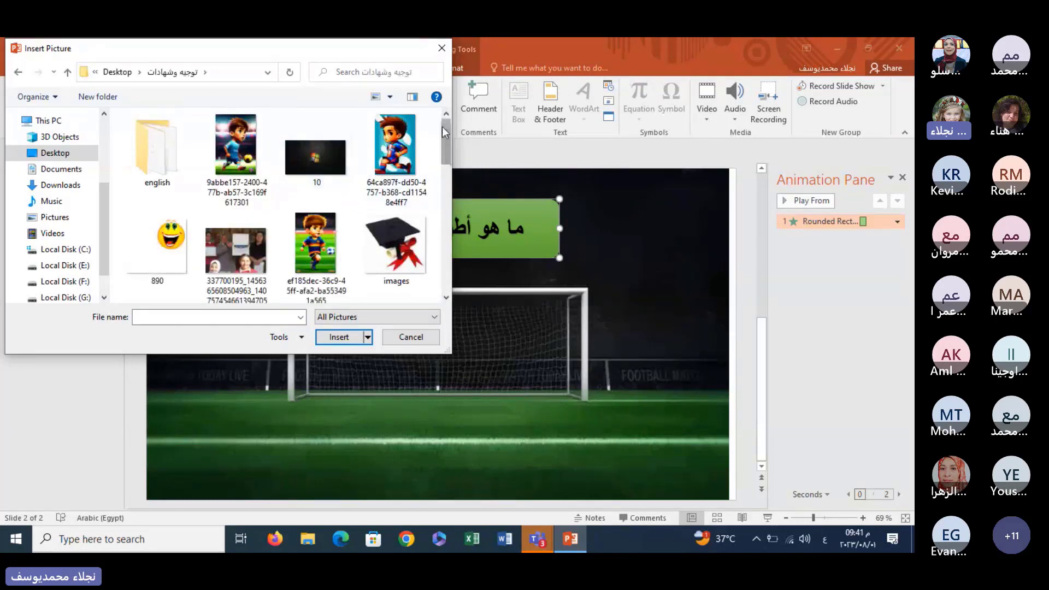
pyautogui.moveTo(442, 126)
pyautogui.mouseDown()
pyautogui.moveTo(445, 253)
pyautogui.moveTo(457, 156)
pyautogui.mouseUp()
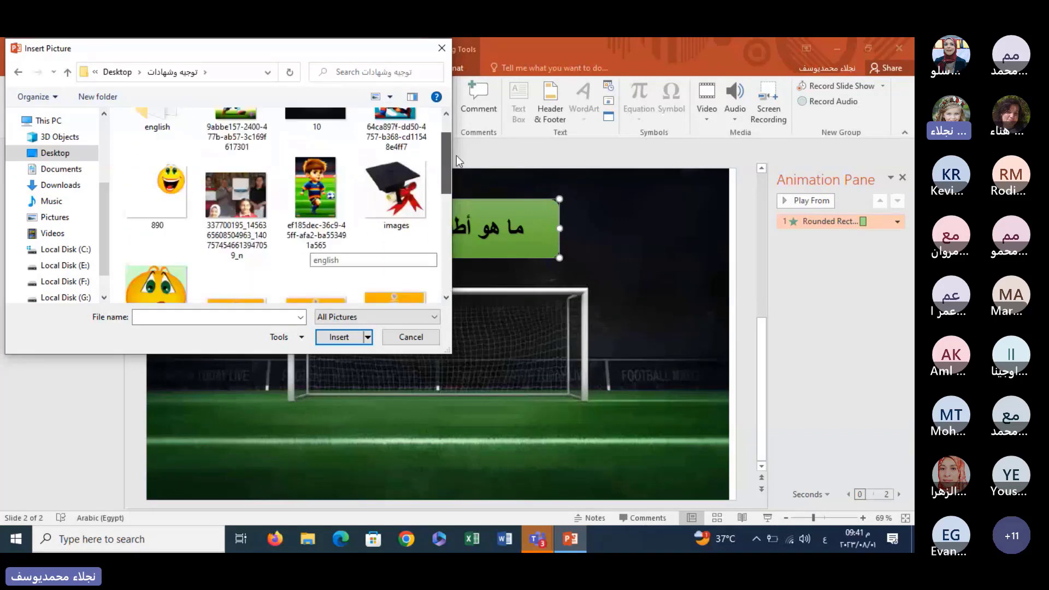
pyautogui.click(18, 73)
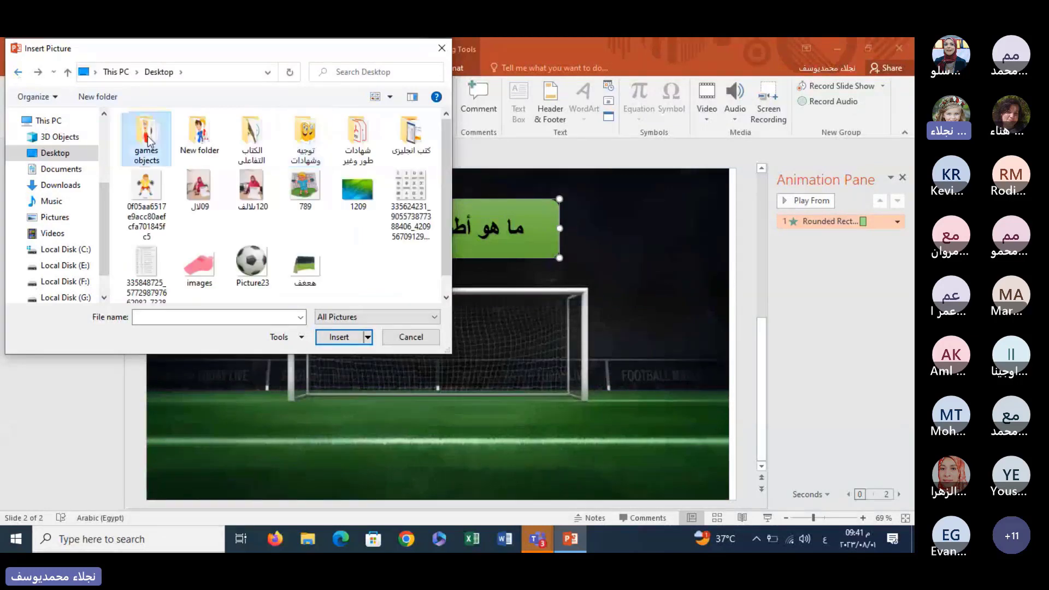
pyautogui.click(147, 140)
pyautogui.doubleClick(147, 139)
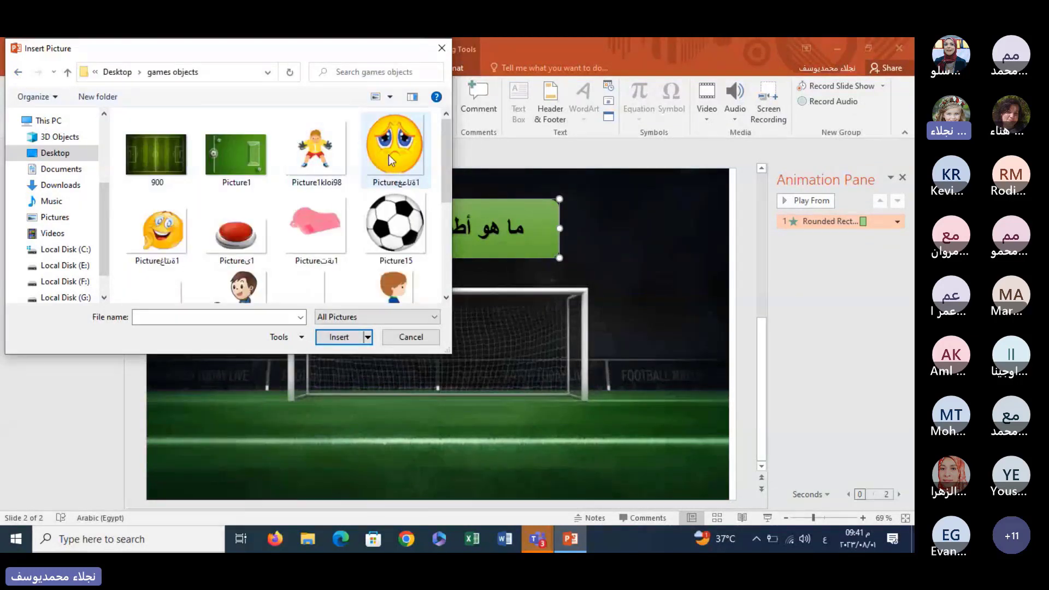
pyautogui.click(389, 155)
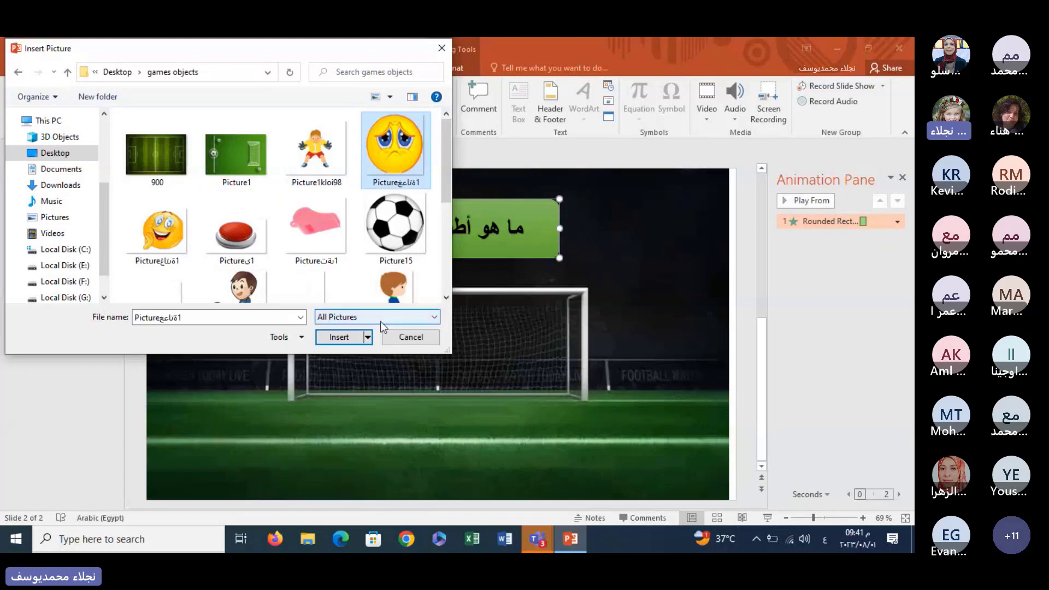
pyautogui.click(339, 337)
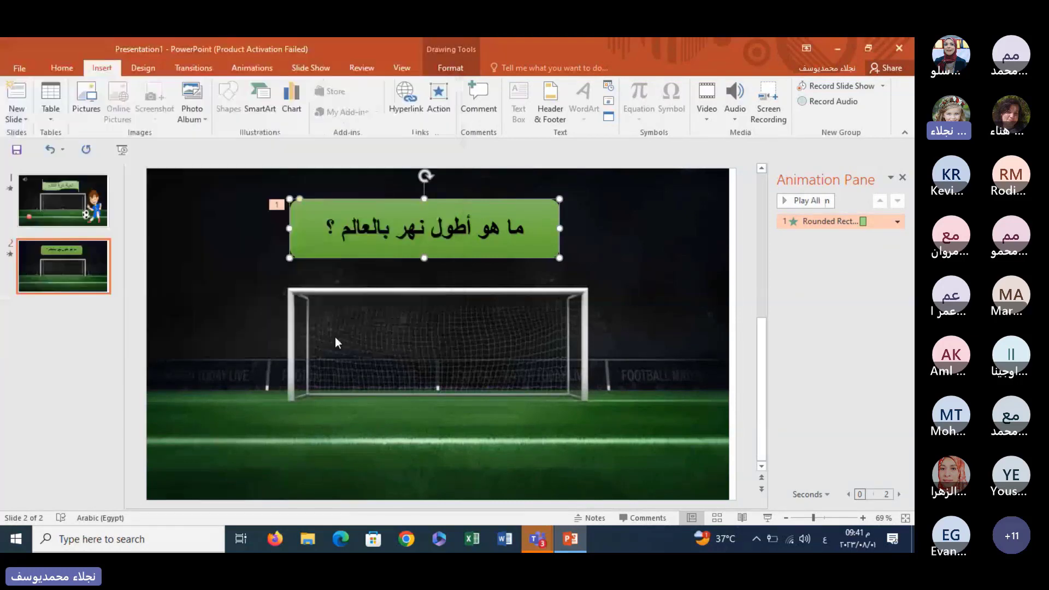
pyautogui.moveTo(437, 334)
pyautogui.mouseDown()
pyautogui.moveTo(267, 432)
pyautogui.moveTo(272, 437)
pyautogui.moveTo(201, 447)
pyautogui.mouseUp()
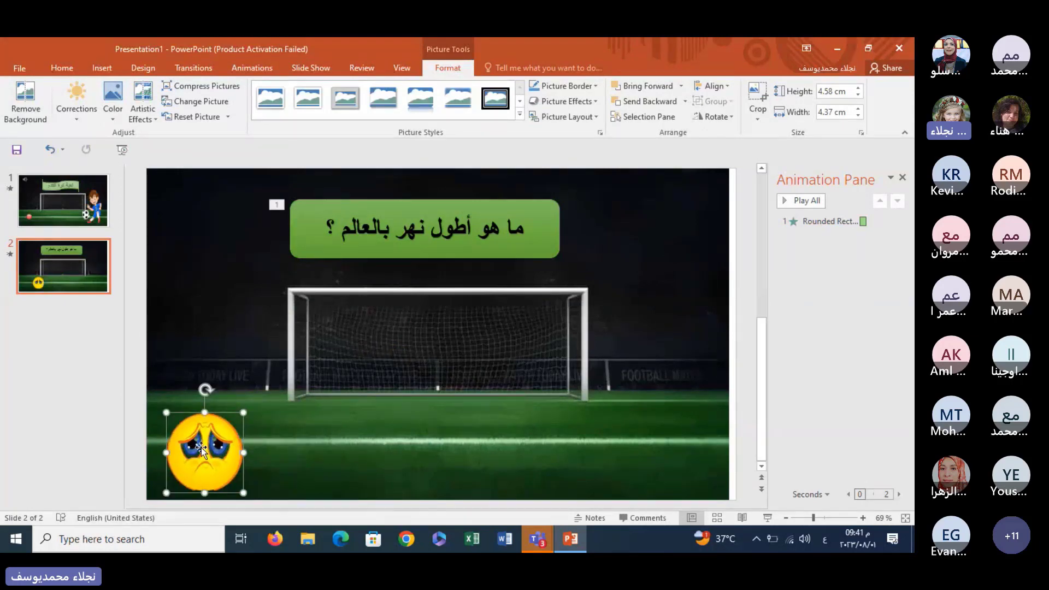
# - Insert the happy-face emoji picture and place it on the grass beside the sad face
pyautogui.click(100, 68)
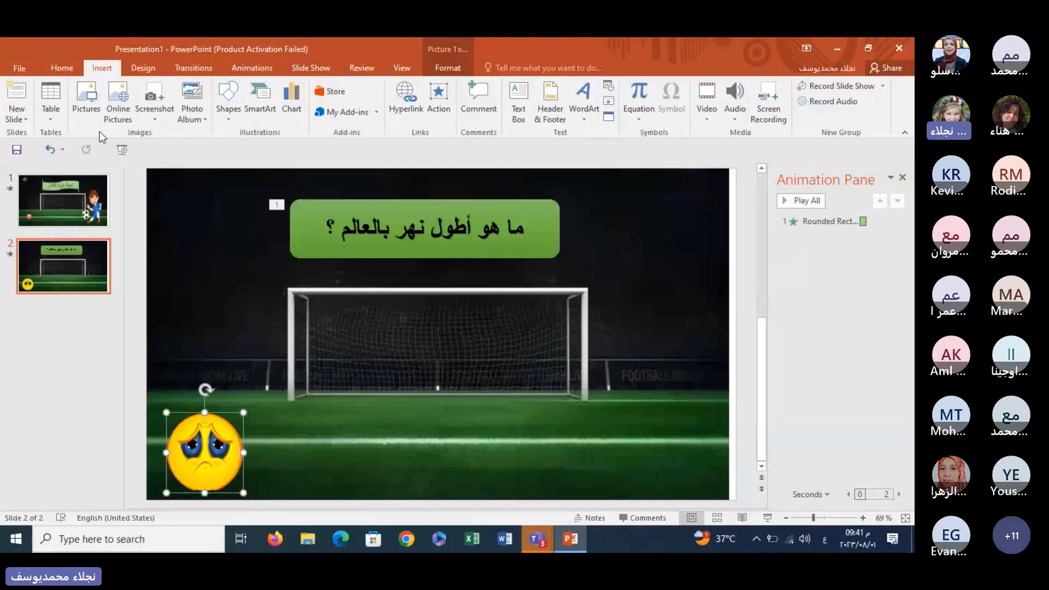
pyautogui.click(86, 104)
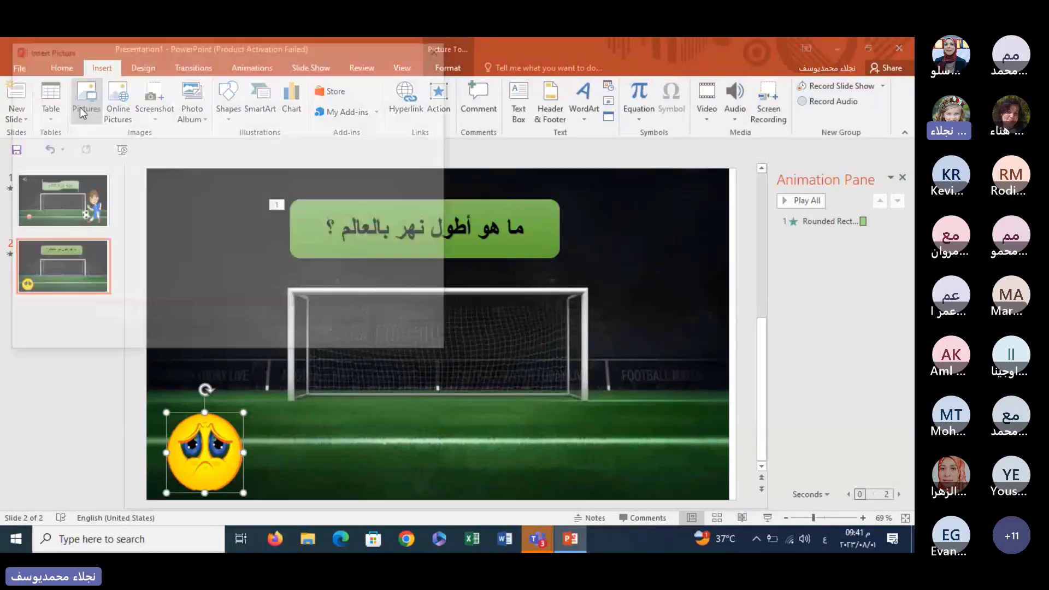
pyautogui.click(158, 230)
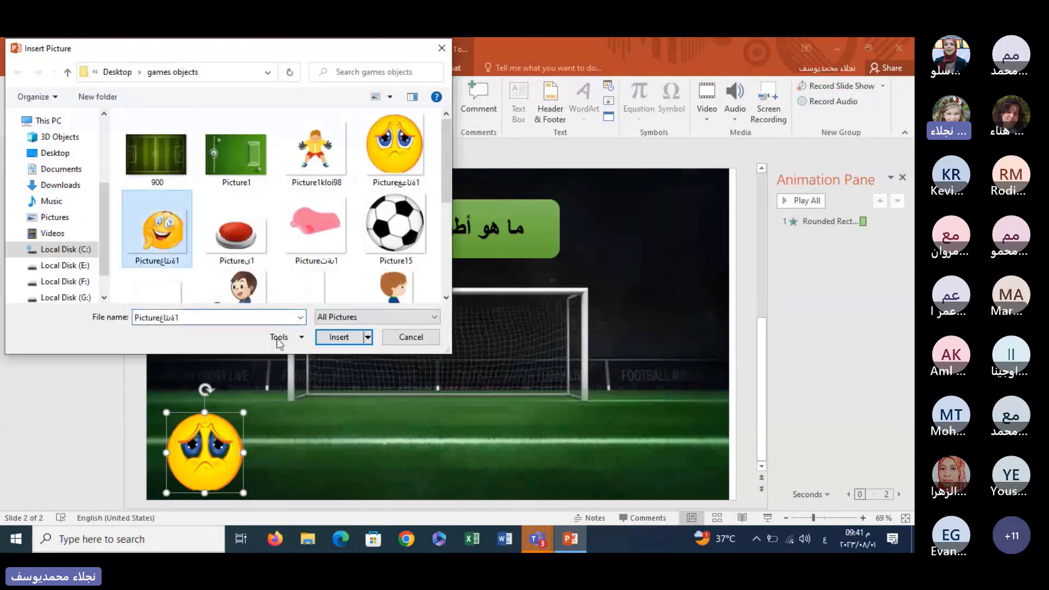
pyautogui.click(330, 336)
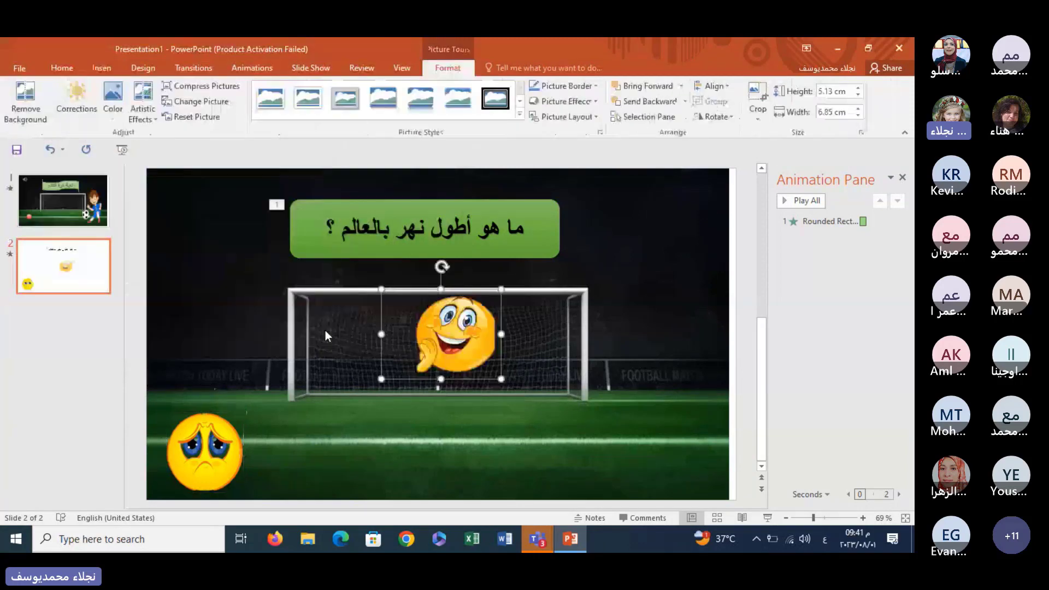
pyautogui.moveTo(457, 324)
pyautogui.mouseDown()
pyautogui.moveTo(333, 460)
pyautogui.moveTo(326, 454)
pyautogui.mouseUp()
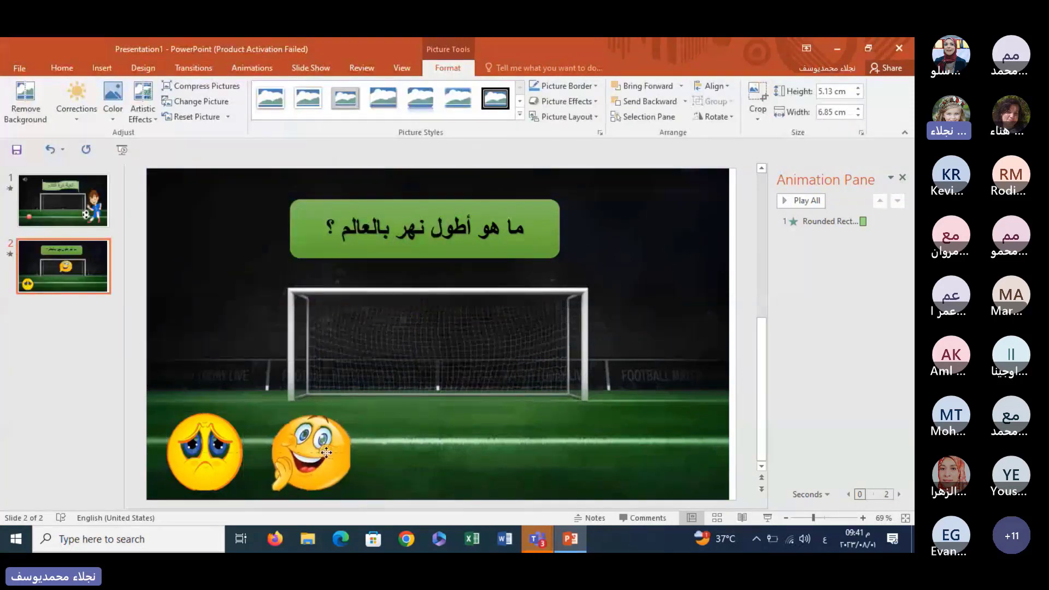
pyautogui.click(273, 405)
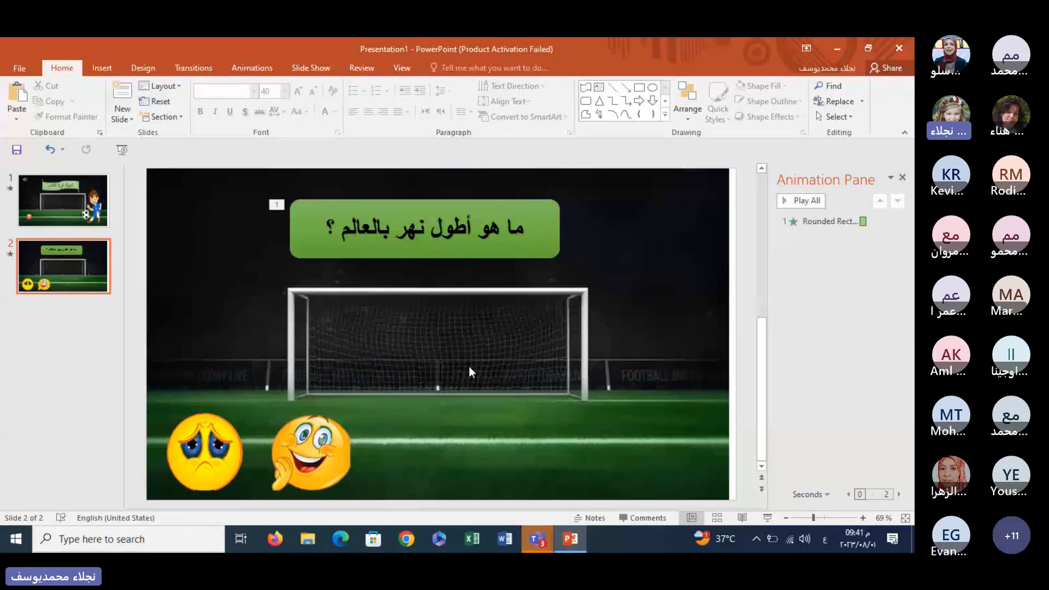
# - Insert Picture1235, the boy kicking a ball, and position him just right of the goal
pyautogui.click(102, 69)
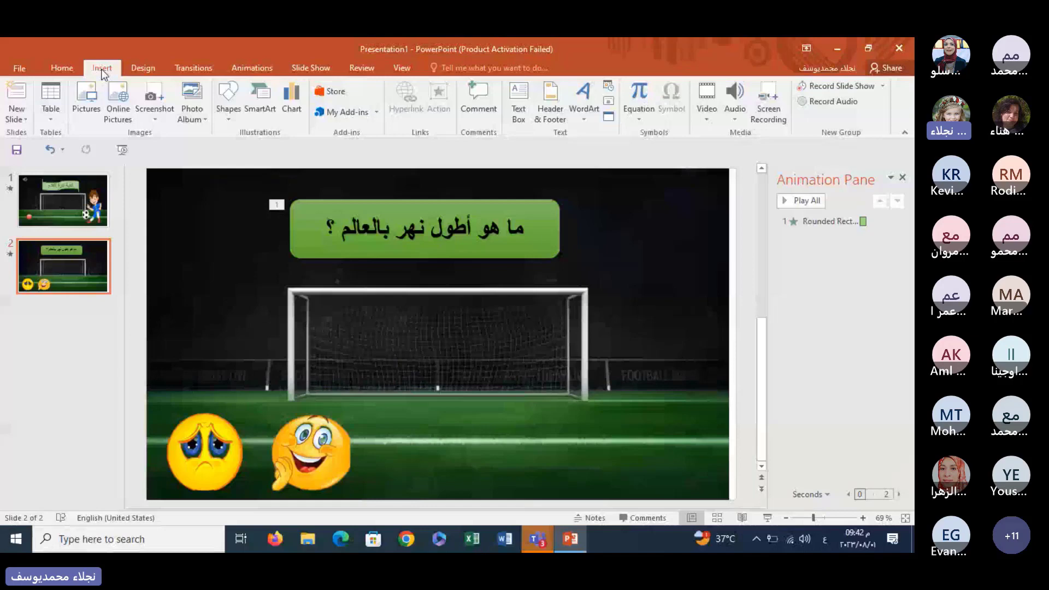
pyautogui.click(87, 101)
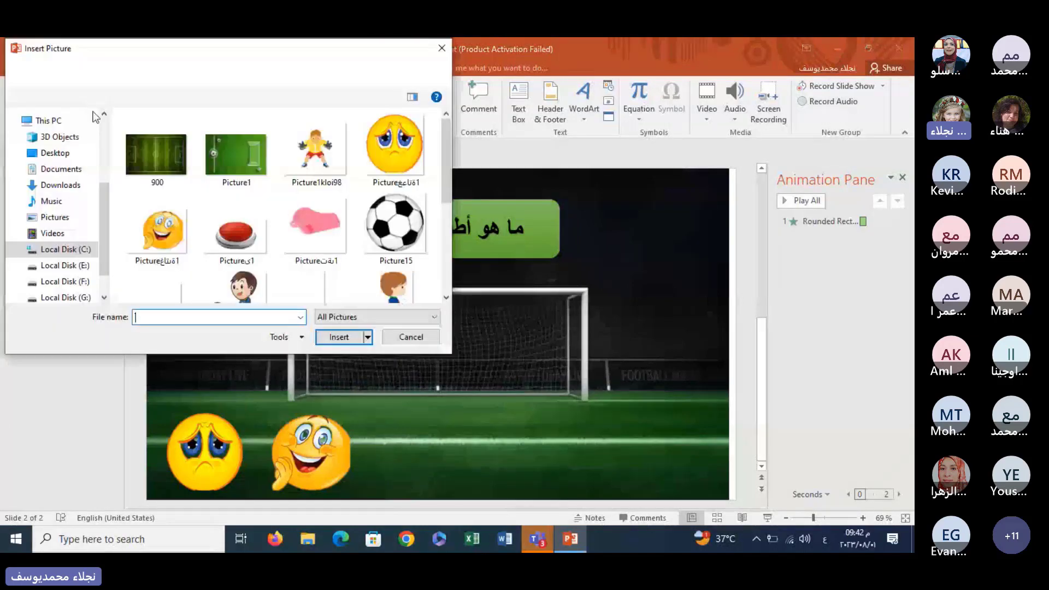
pyautogui.moveTo(446, 148)
pyautogui.mouseDown()
pyautogui.moveTo(444, 247)
pyautogui.moveTo(456, 151)
pyautogui.moveTo(448, 261)
pyautogui.mouseUp()
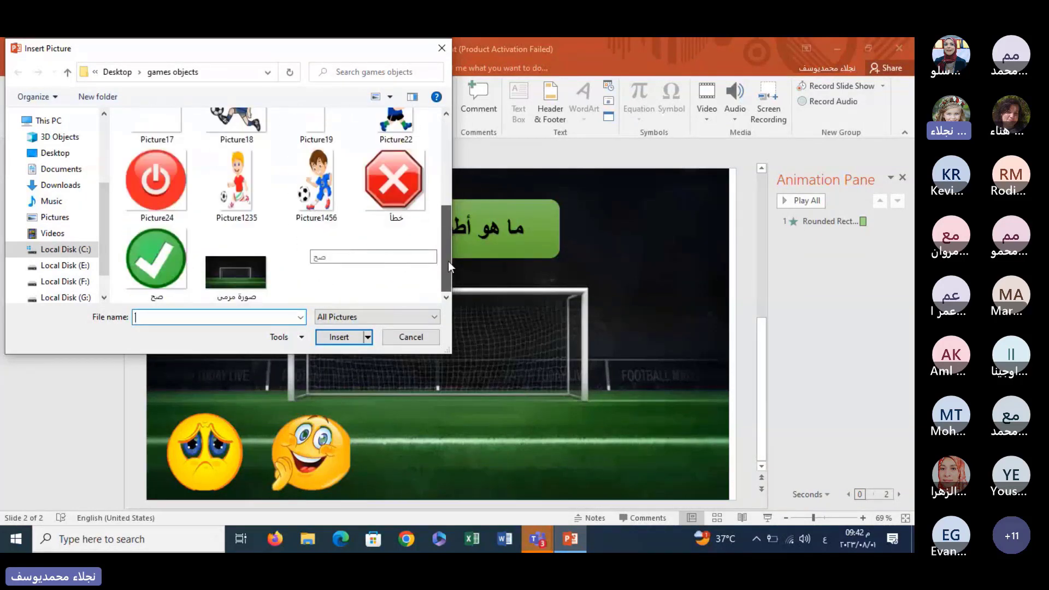
pyautogui.click(240, 191)
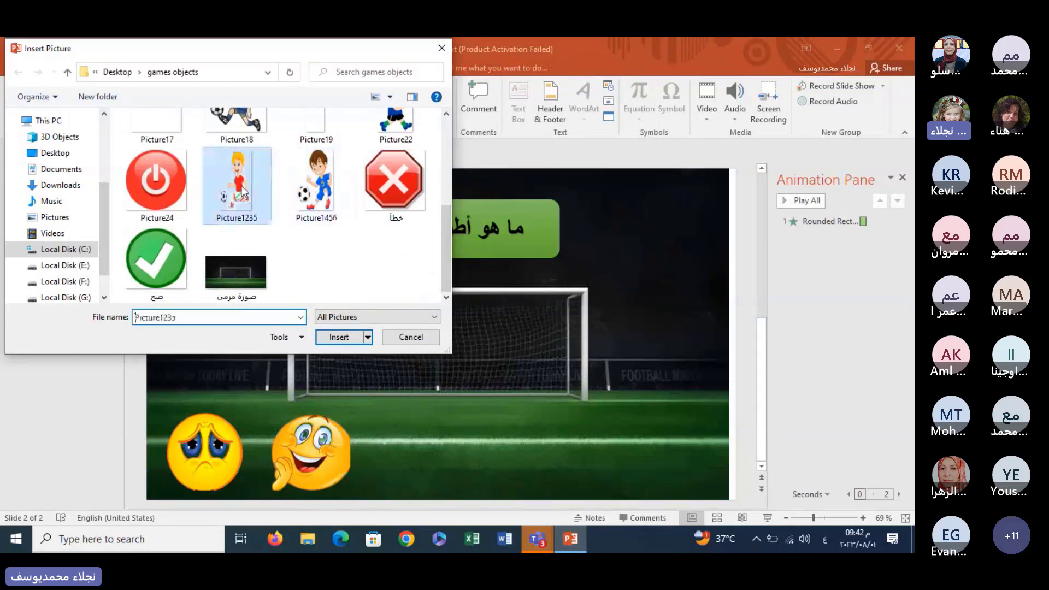
pyautogui.click(332, 340)
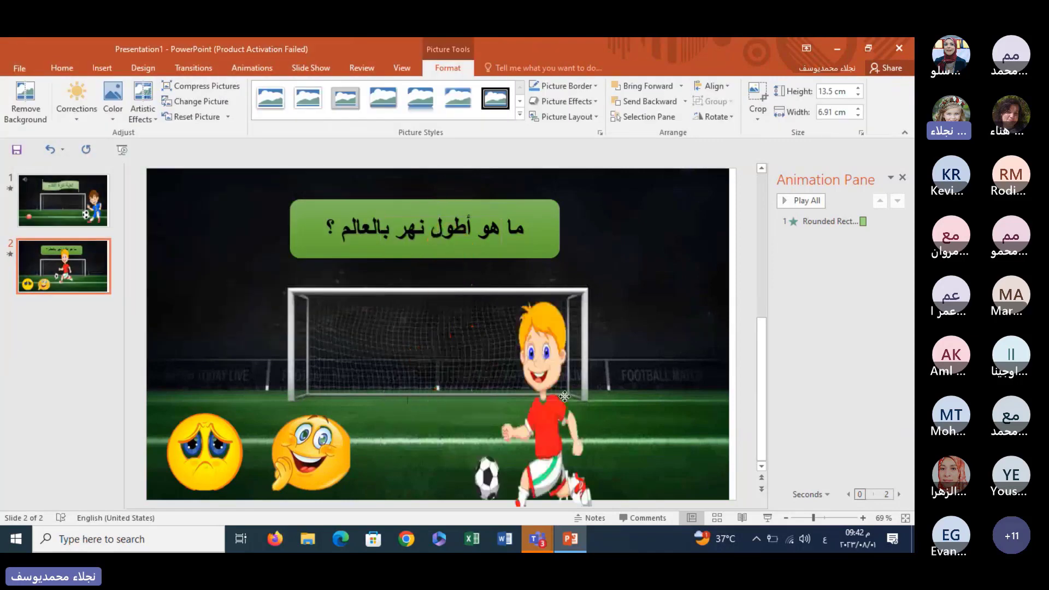
pyautogui.moveTo(546, 398); pyautogui.dragTo(654, 368)
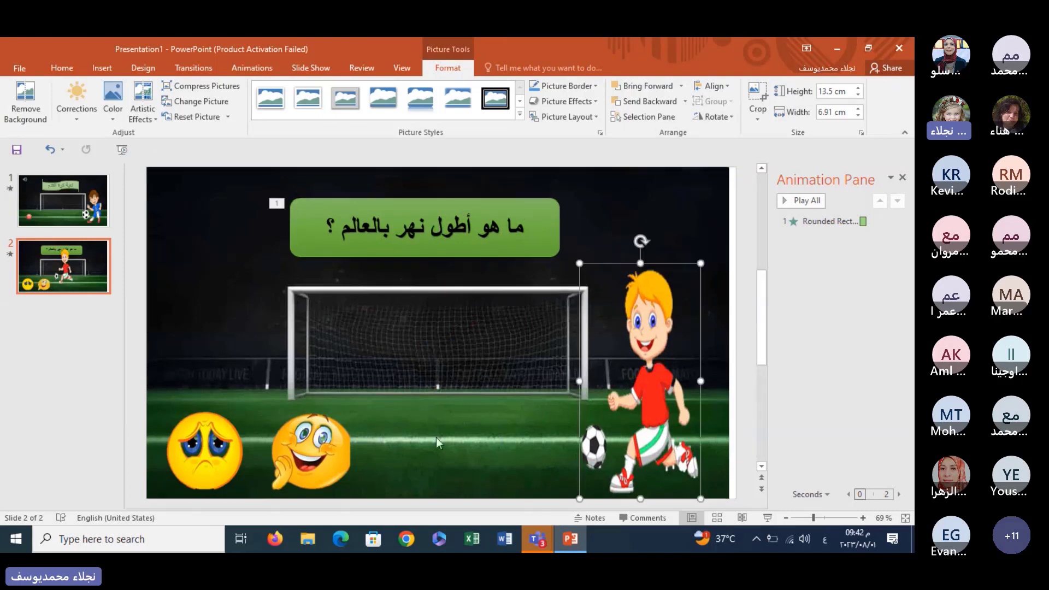
pyautogui.moveTo(654, 368); pyautogui.dragTo(645, 316)
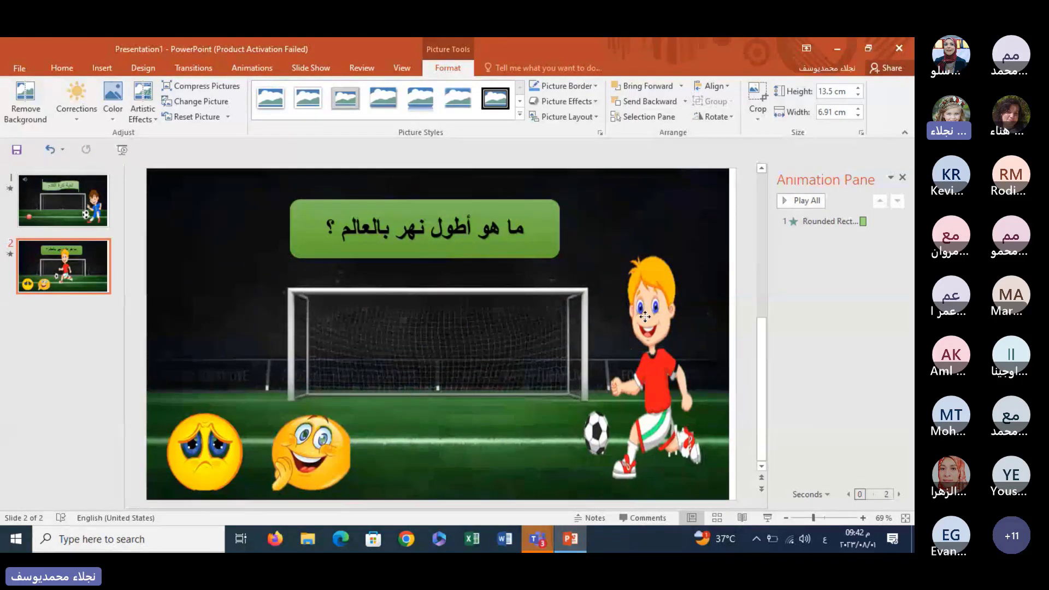
# - Insert the goalkeeper picture Picture1kloi98 in the goal and shorten it slightly from the top
pyautogui.click(508, 413)
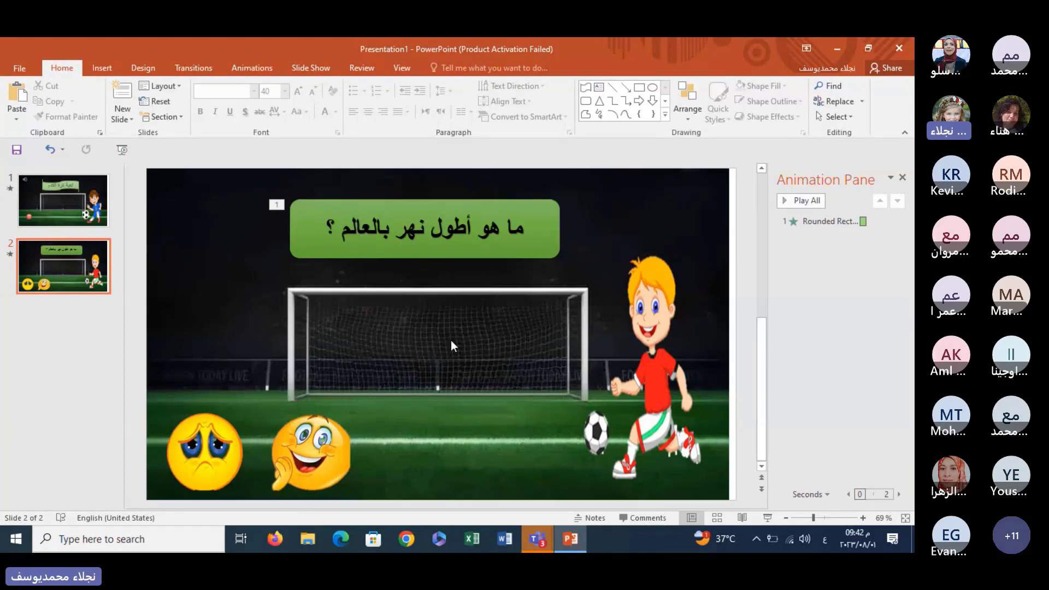
pyautogui.click(102, 67)
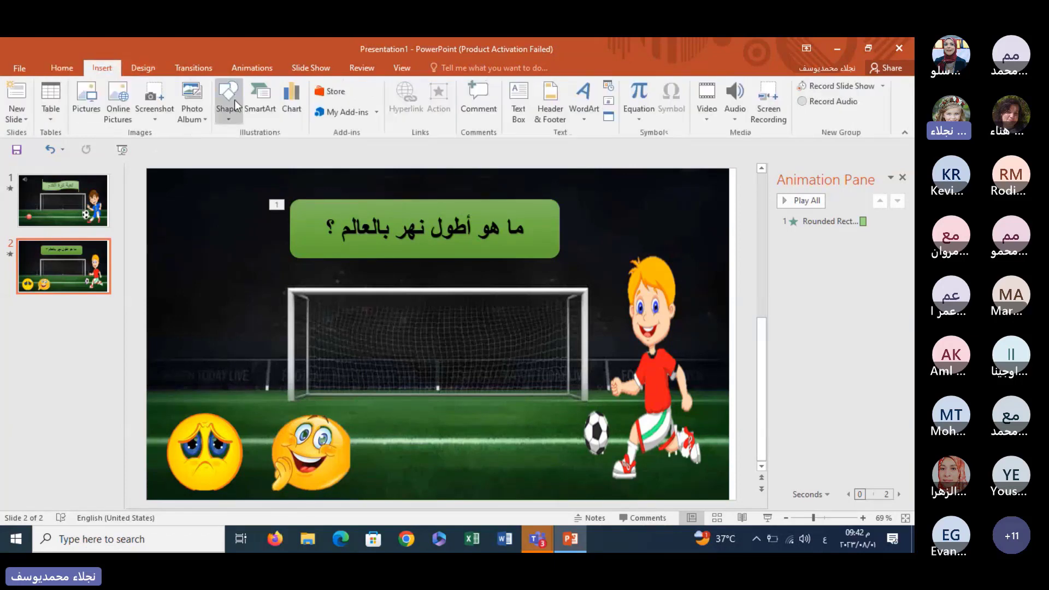
pyautogui.click(94, 108)
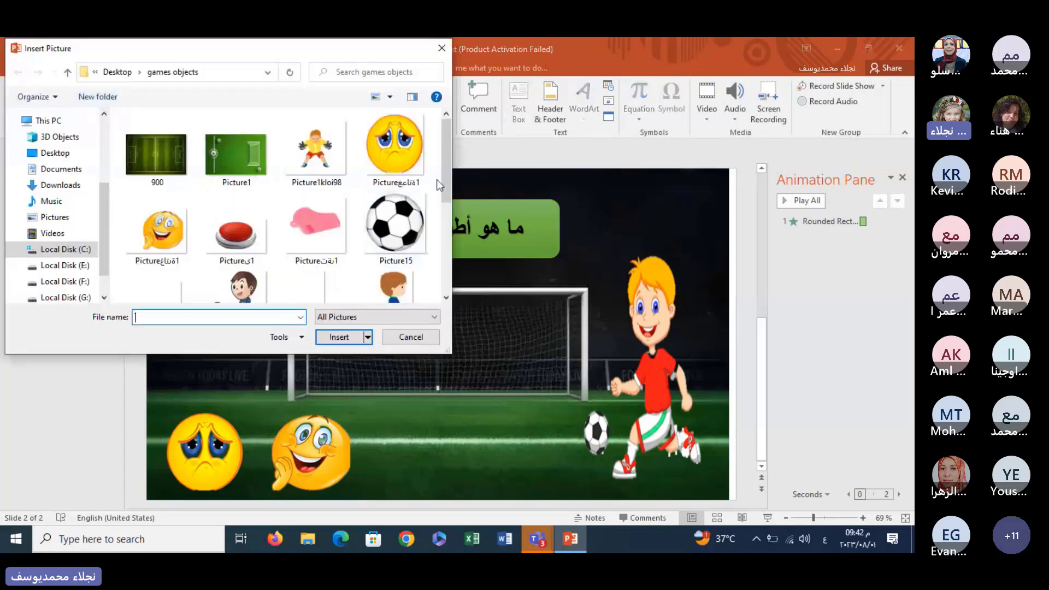
pyautogui.click(315, 146)
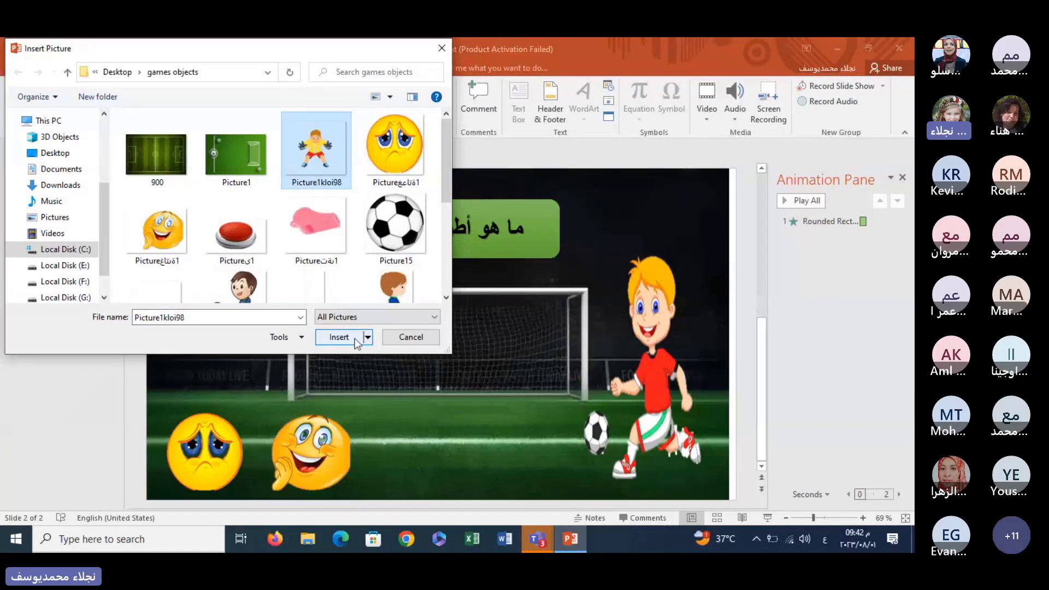
pyautogui.click(338, 337)
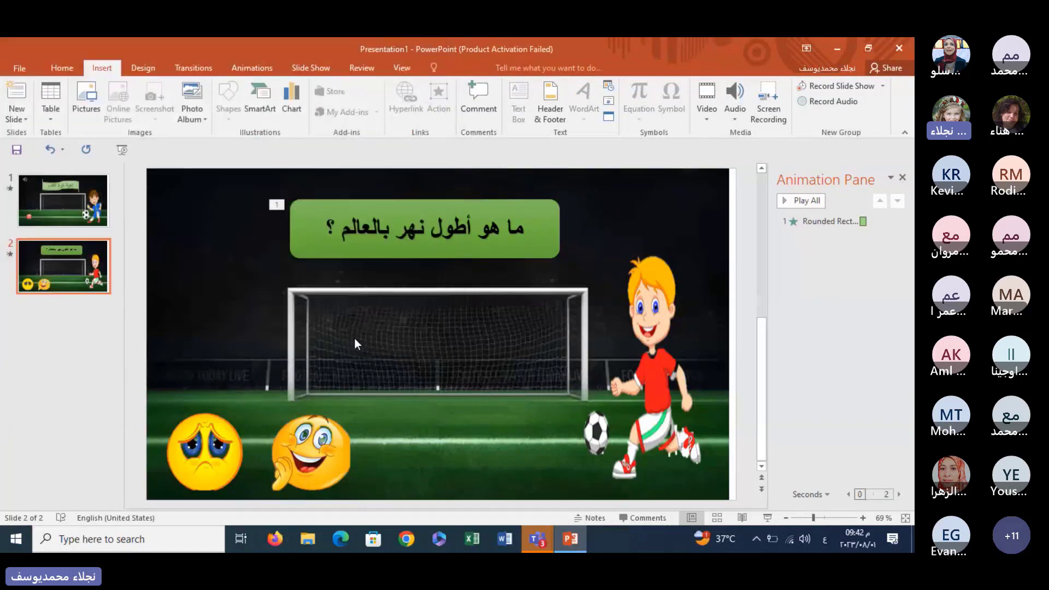
pyautogui.moveTo(451, 334); pyautogui.dragTo(452, 338)
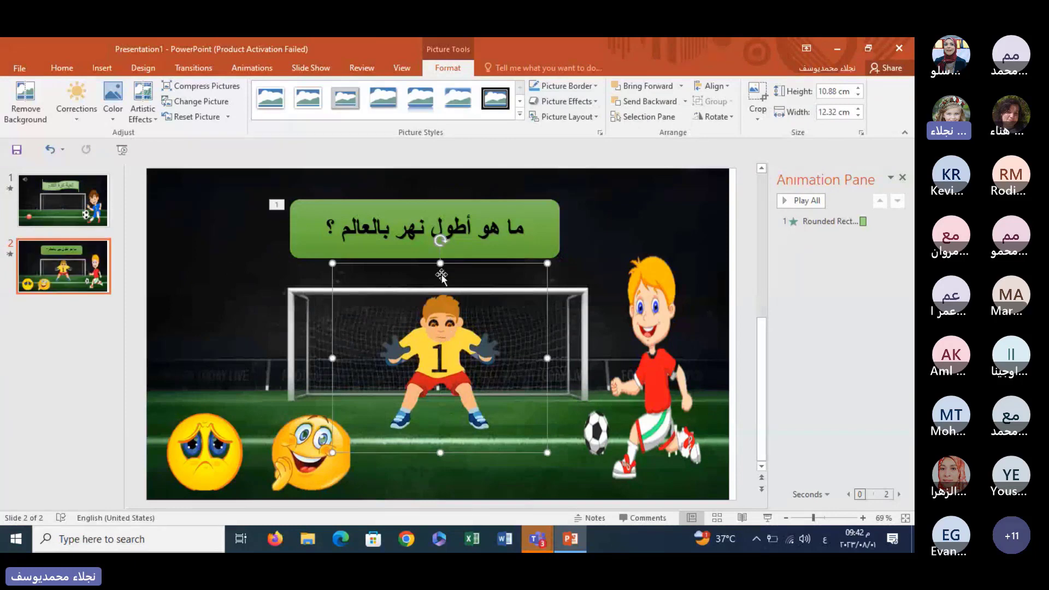
pyautogui.moveTo(439, 264); pyautogui.dragTo(440, 279)
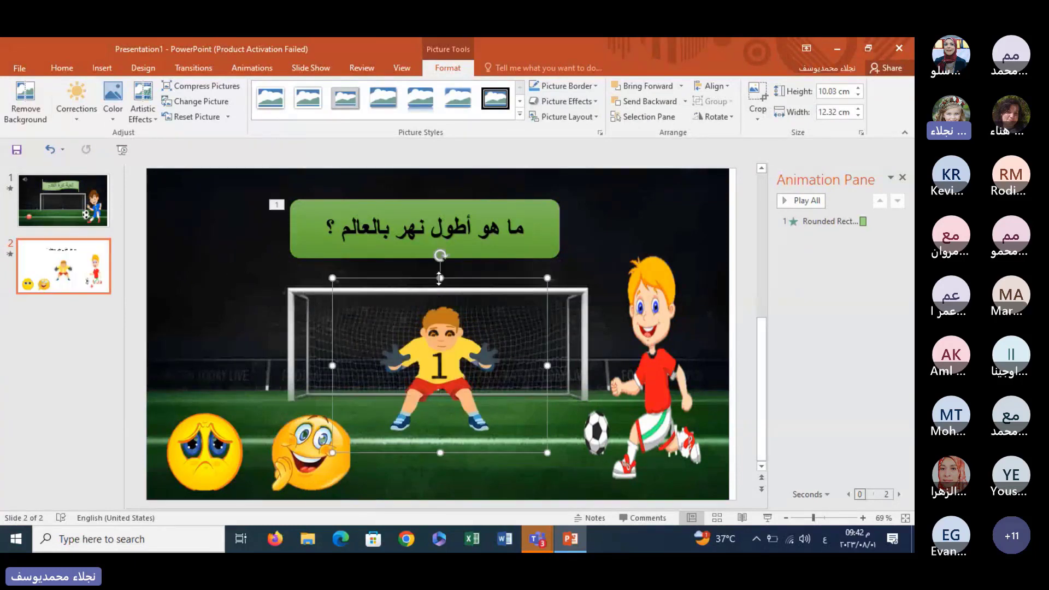
# - Insert the Picture15 soccer ball and drop it on the grass below the goalkeeper
pyautogui.click(429, 470)
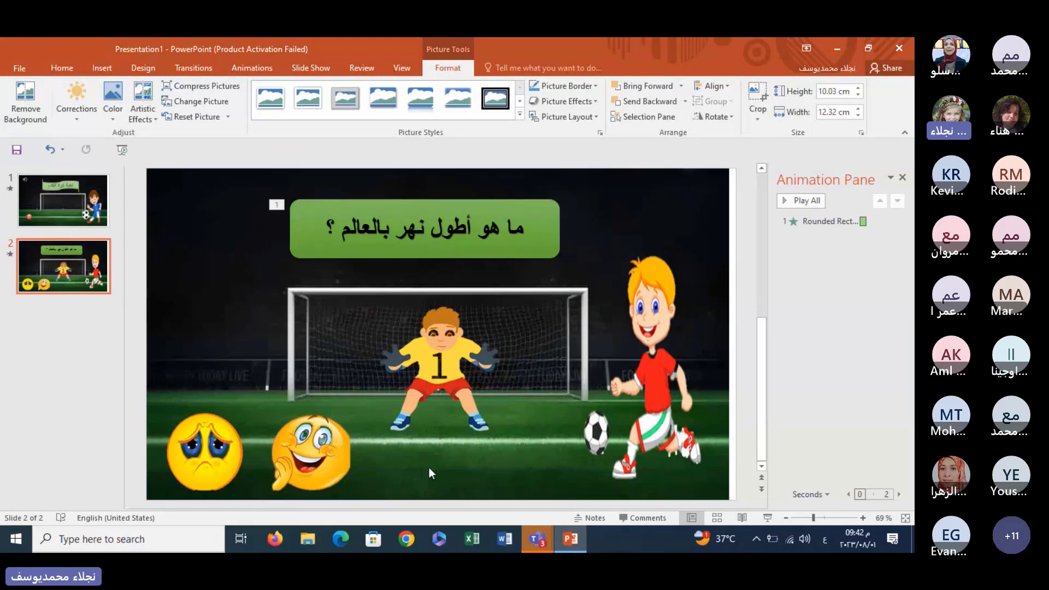
pyautogui.click(100, 68)
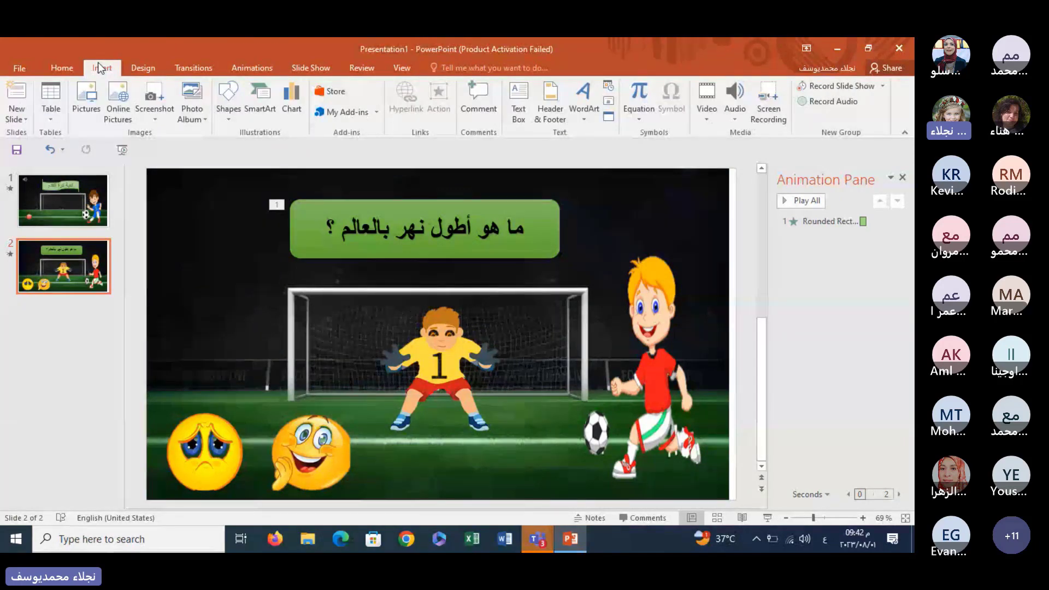
pyautogui.click(87, 101)
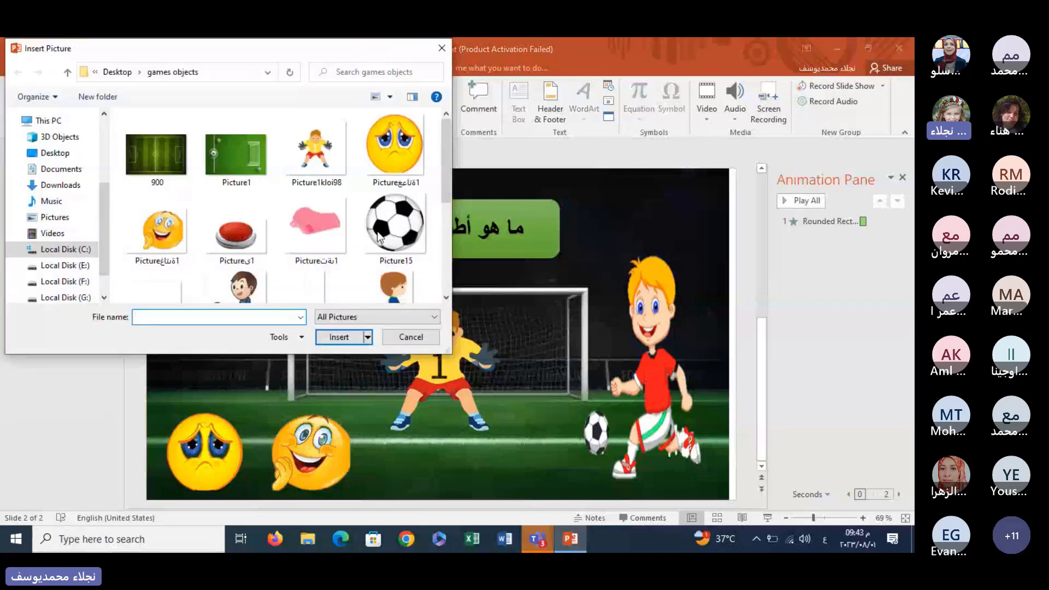
pyautogui.click(410, 223)
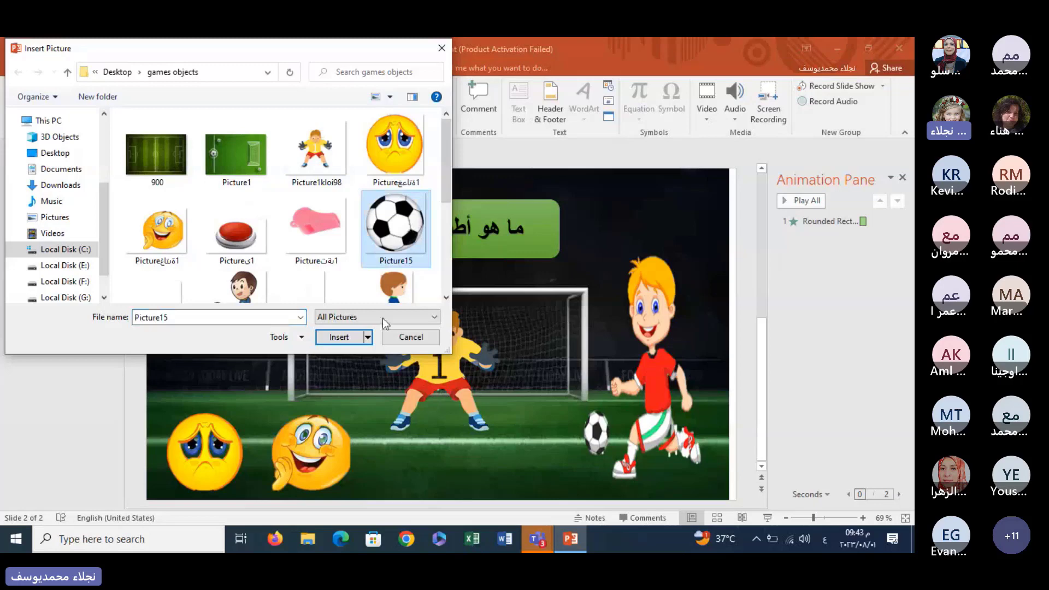
pyautogui.click(339, 337)
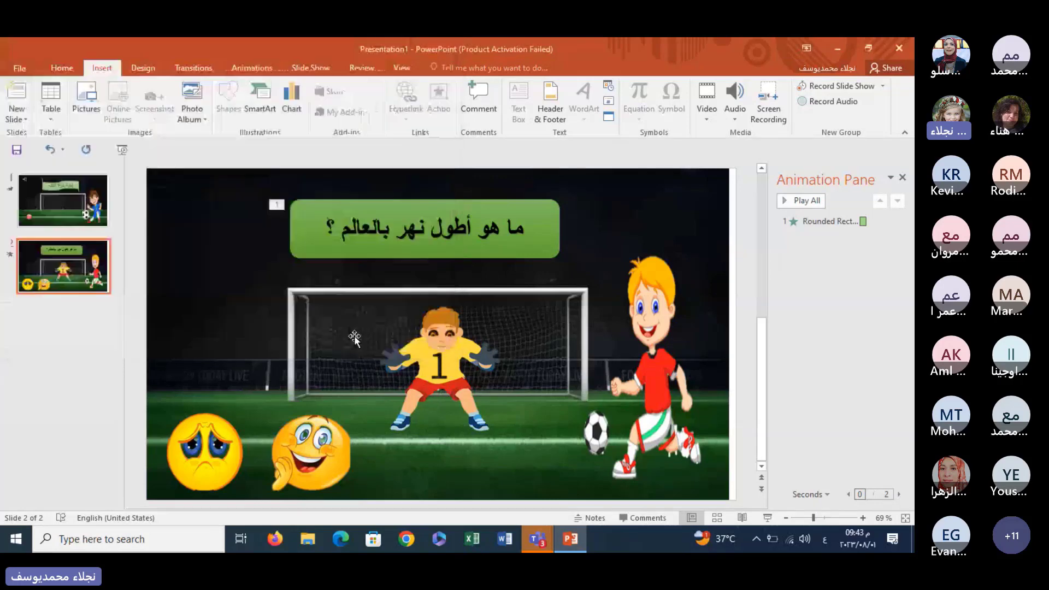
pyautogui.moveTo(434, 329); pyautogui.dragTo(436, 464)
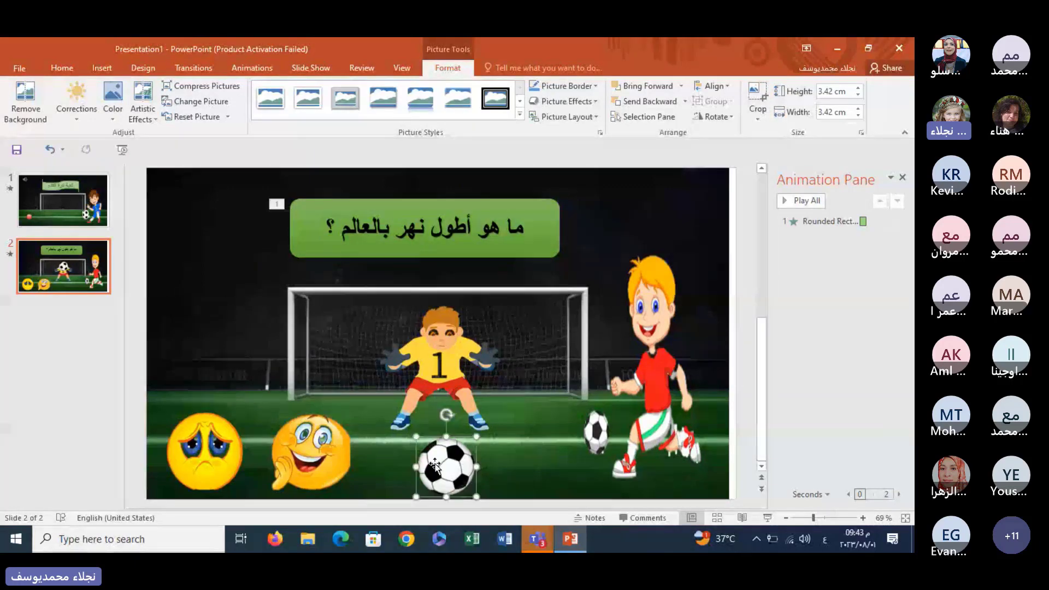
pyautogui.click(236, 346)
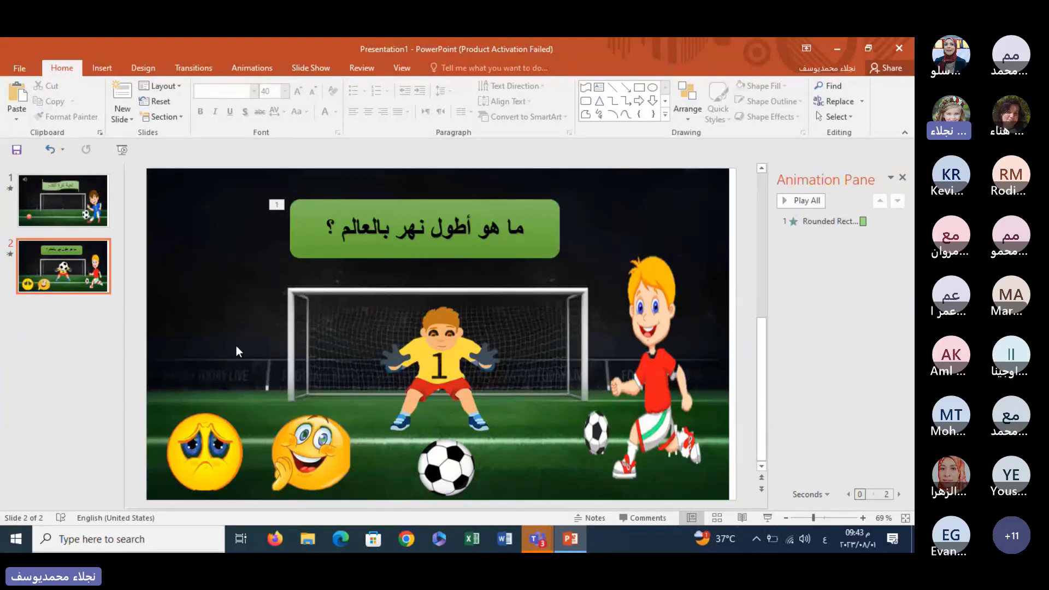
# - Insert the pink whistle picture and move it to the slide's top-left corner
pyautogui.click(101, 67)
pyautogui.click(90, 106)
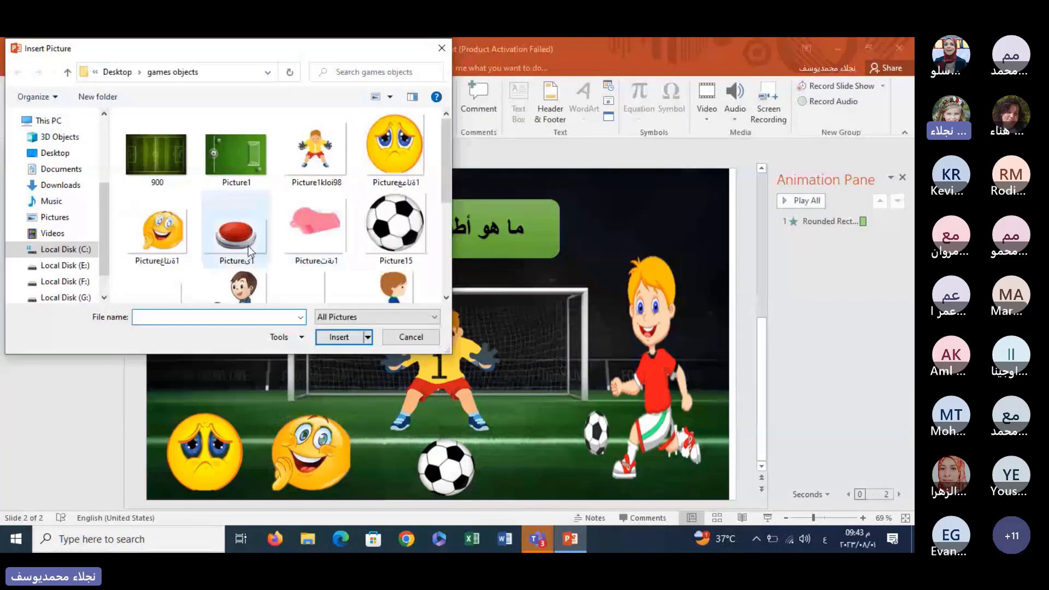
pyautogui.moveTo(451, 142)
pyautogui.mouseDown()
pyautogui.moveTo(451, 198)
pyautogui.moveTo(456, 139)
pyautogui.mouseUp()
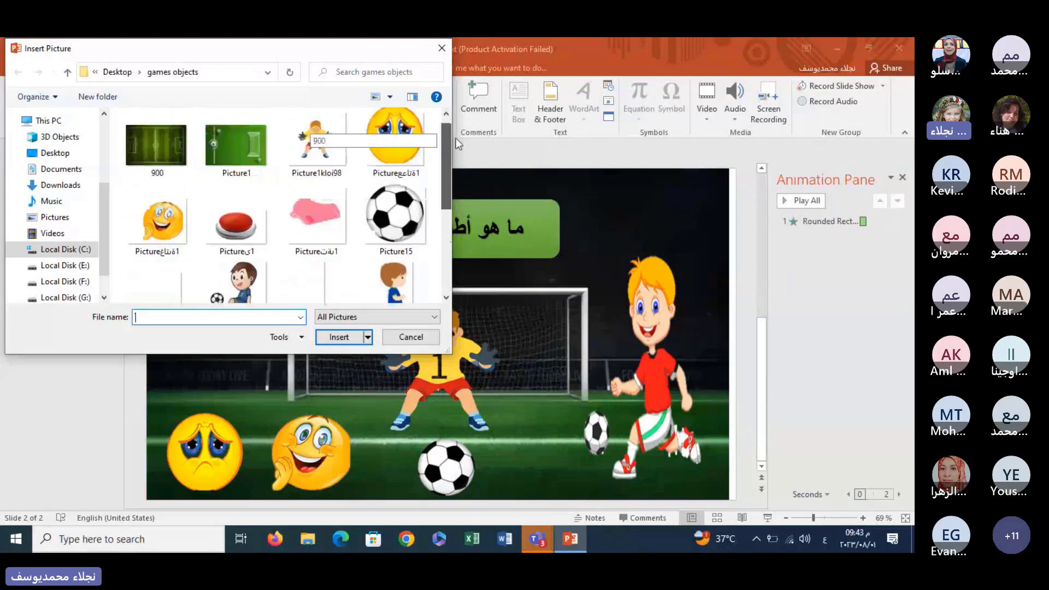
pyautogui.click(317, 221)
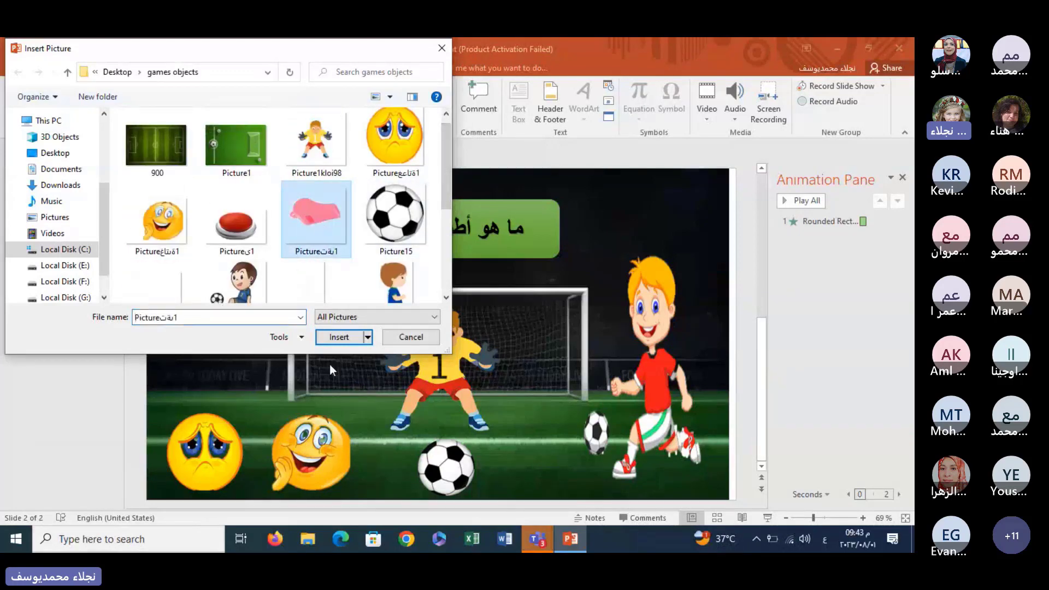
pyautogui.click(341, 339)
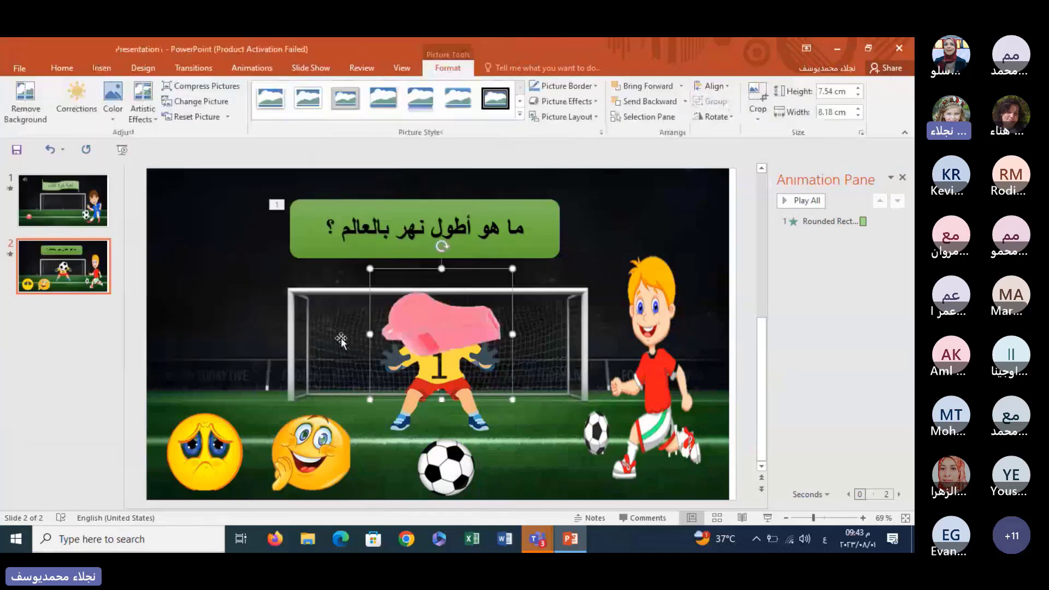
pyautogui.moveTo(341, 339)
pyautogui.mouseDown()
pyautogui.moveTo(146, 199)
pyautogui.moveTo(173, 220)
pyautogui.mouseUp()
pyautogui.click(238, 351)
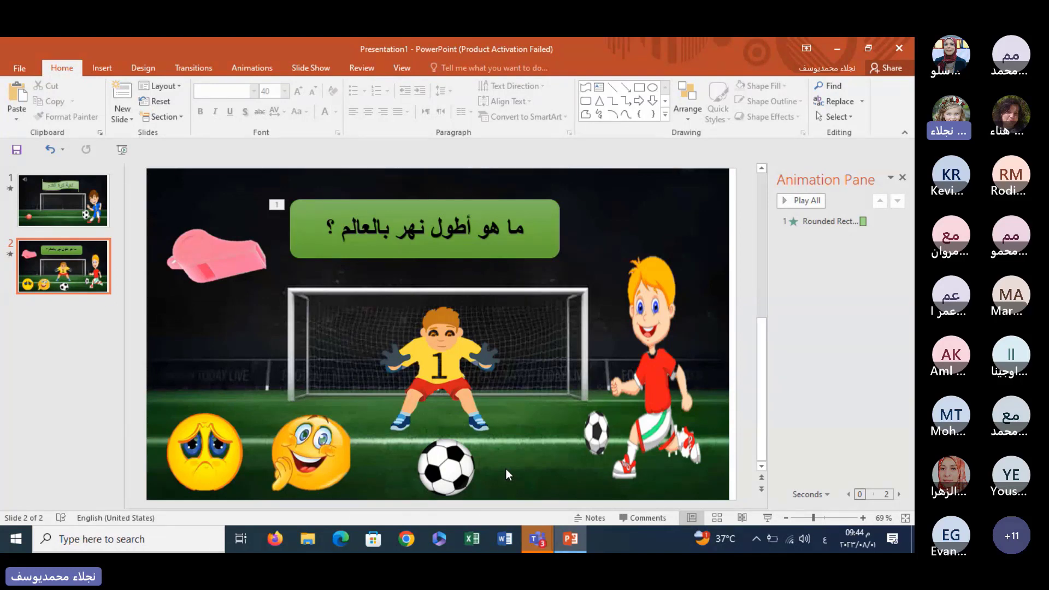
# - Give the laughing emoji an Appear entrance that starts With Previous
pyautogui.click(314, 458)
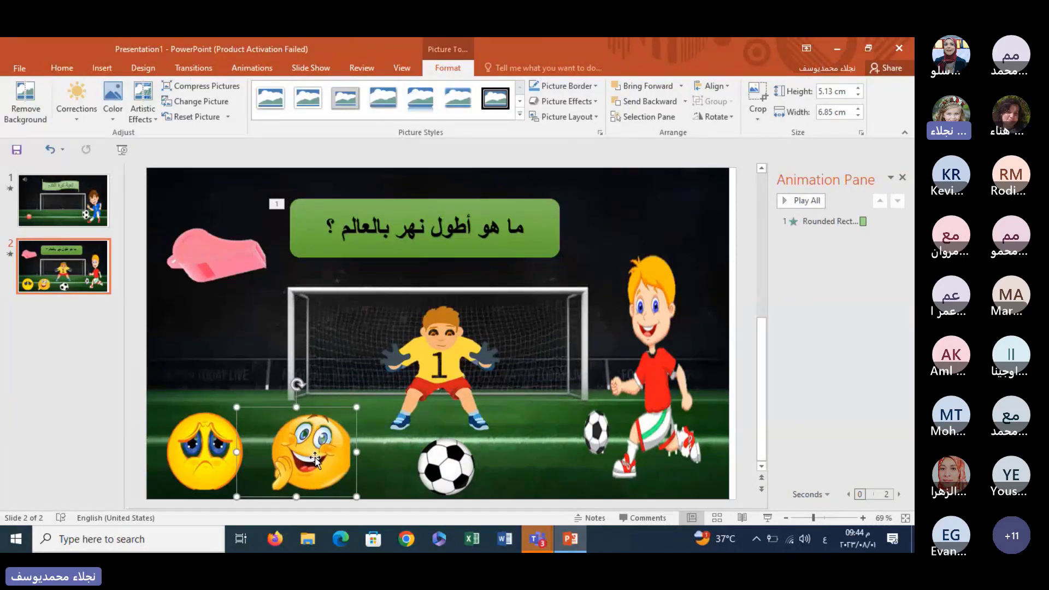
pyautogui.click(257, 71)
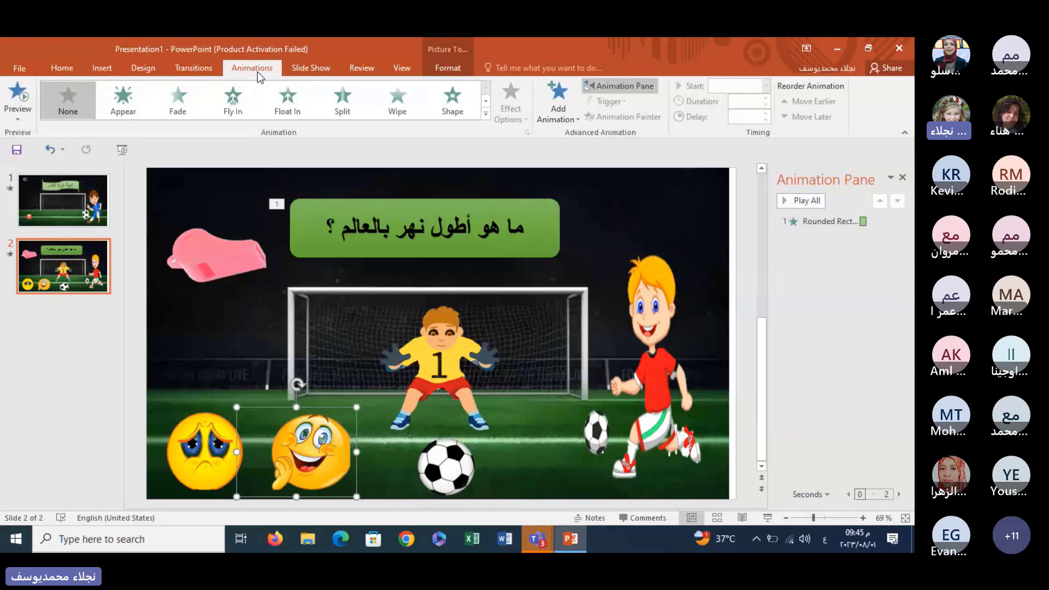
pyautogui.click(485, 113)
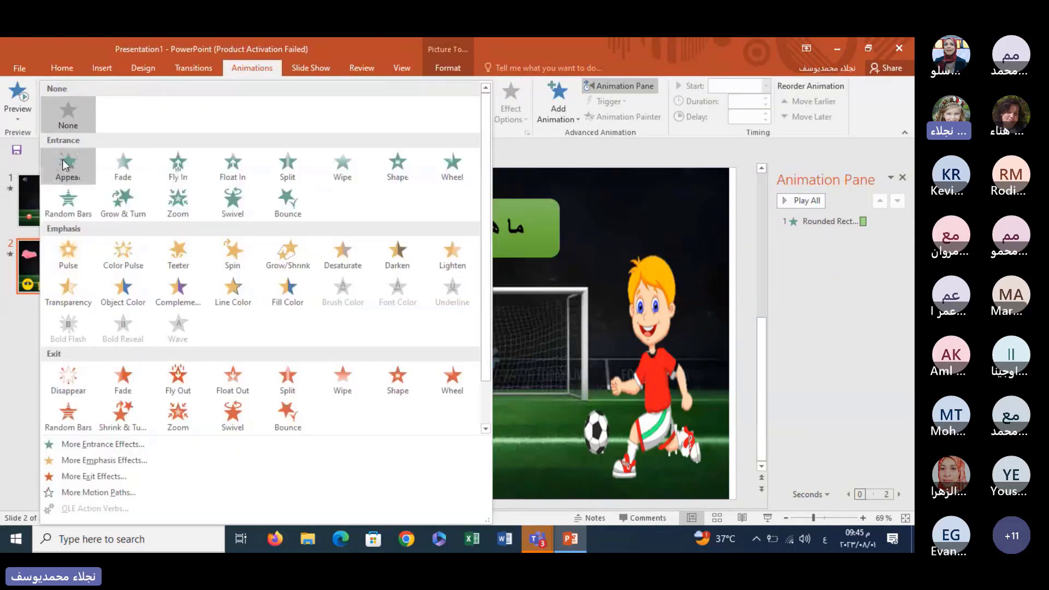
pyautogui.press('Escape')
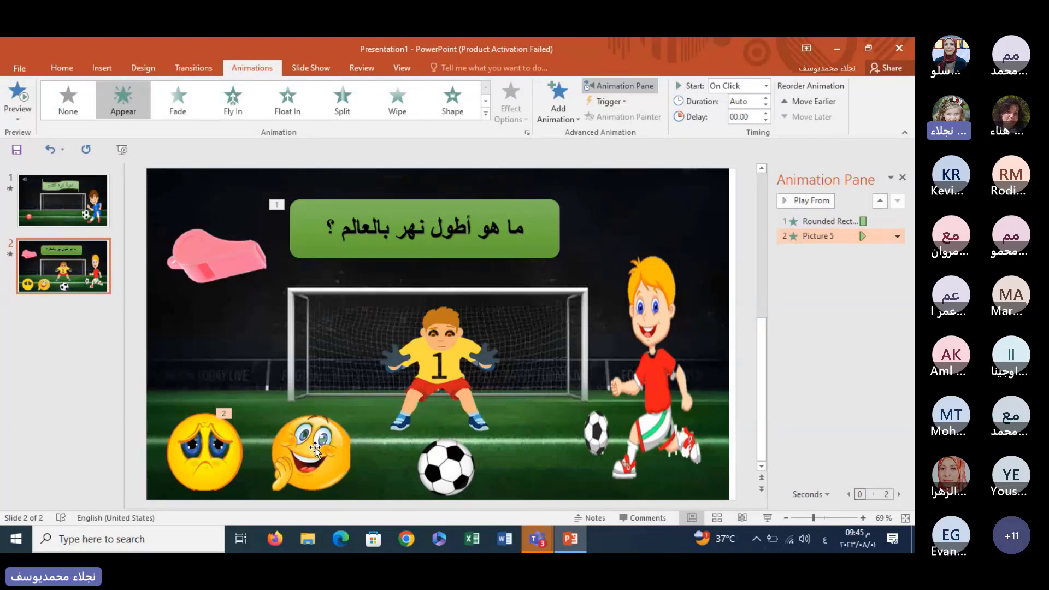
pyautogui.click(764, 86)
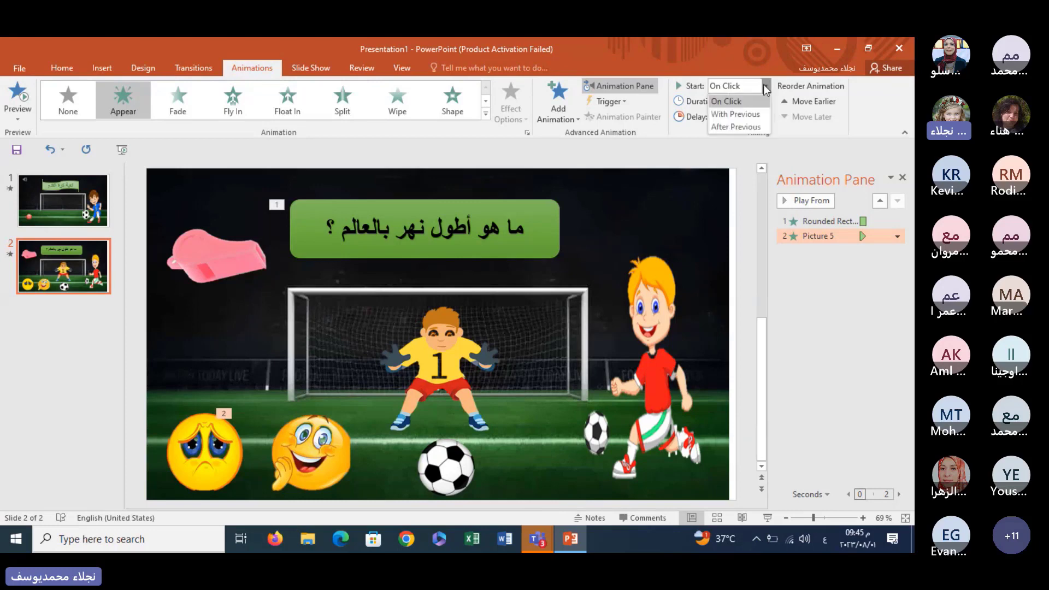
pyautogui.click(736, 114)
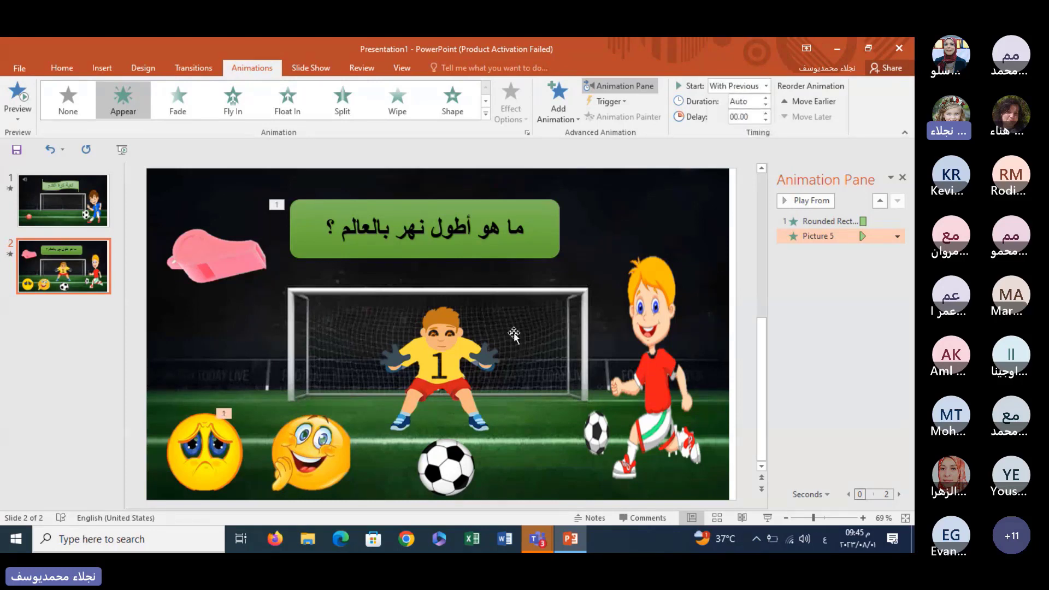
# - Give the sad emoji an Appear entrance that starts With Previous
pyautogui.click(209, 454)
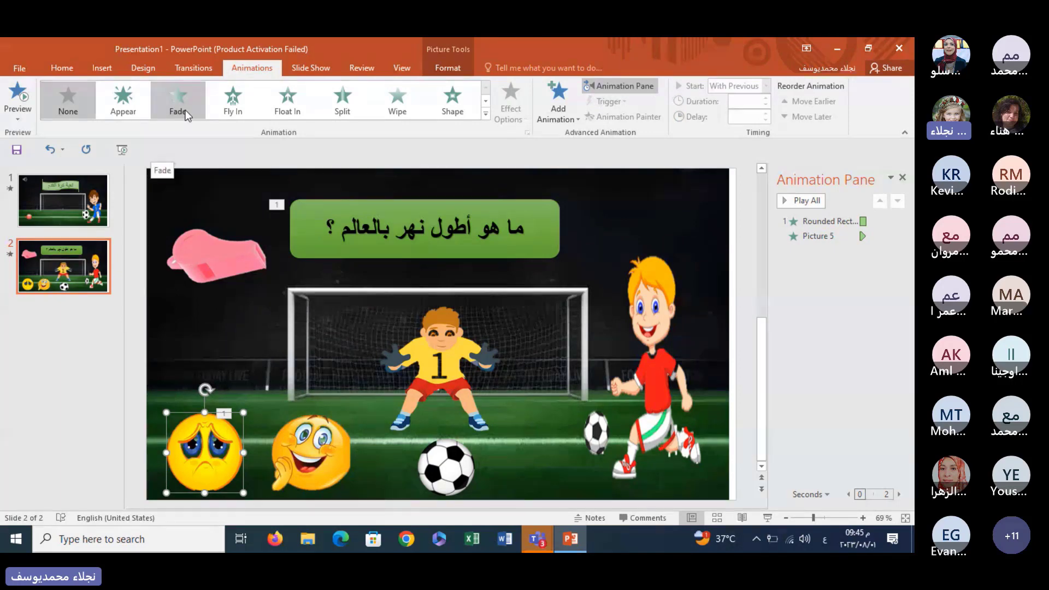
pyautogui.click(124, 101)
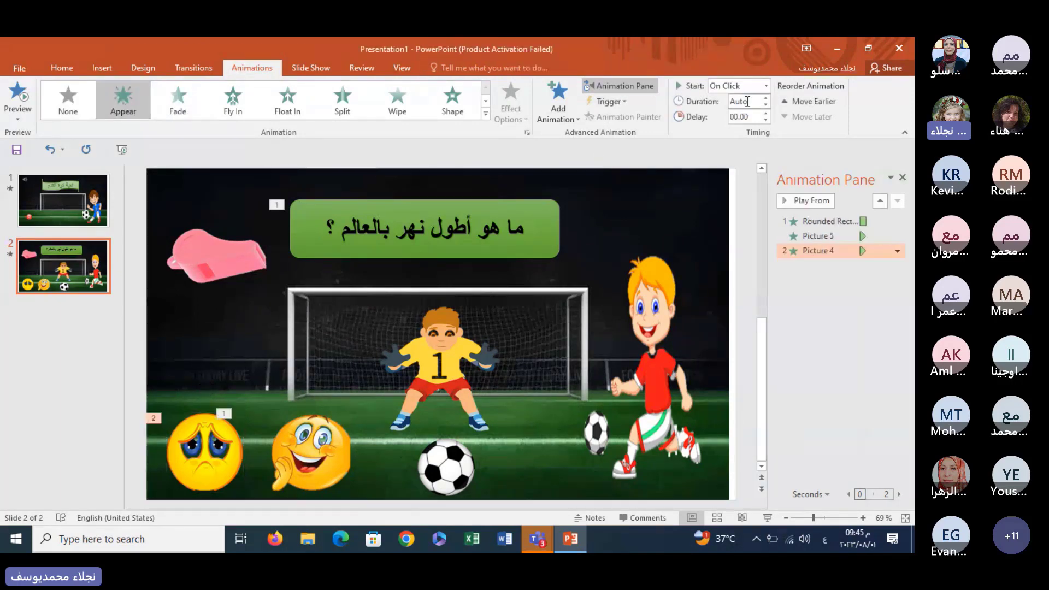
pyautogui.click(766, 85)
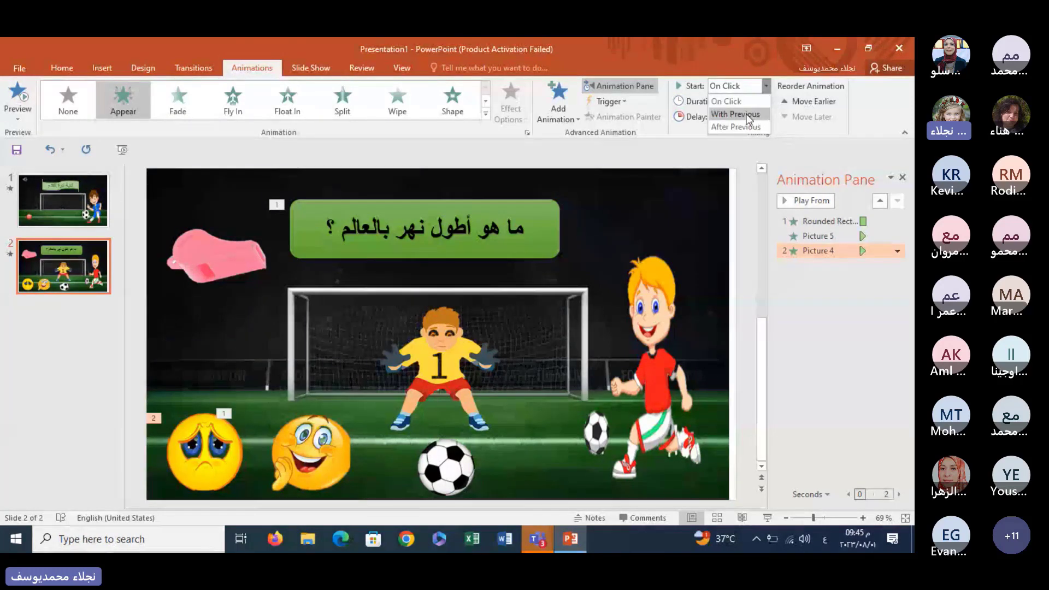
pyautogui.click(735, 114)
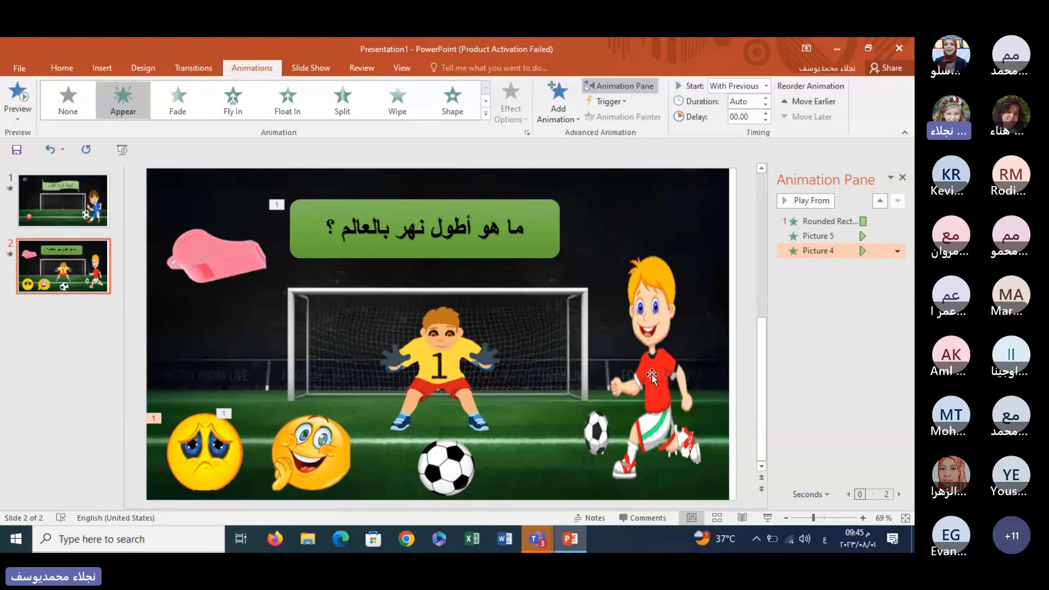
pyautogui.click(652, 347)
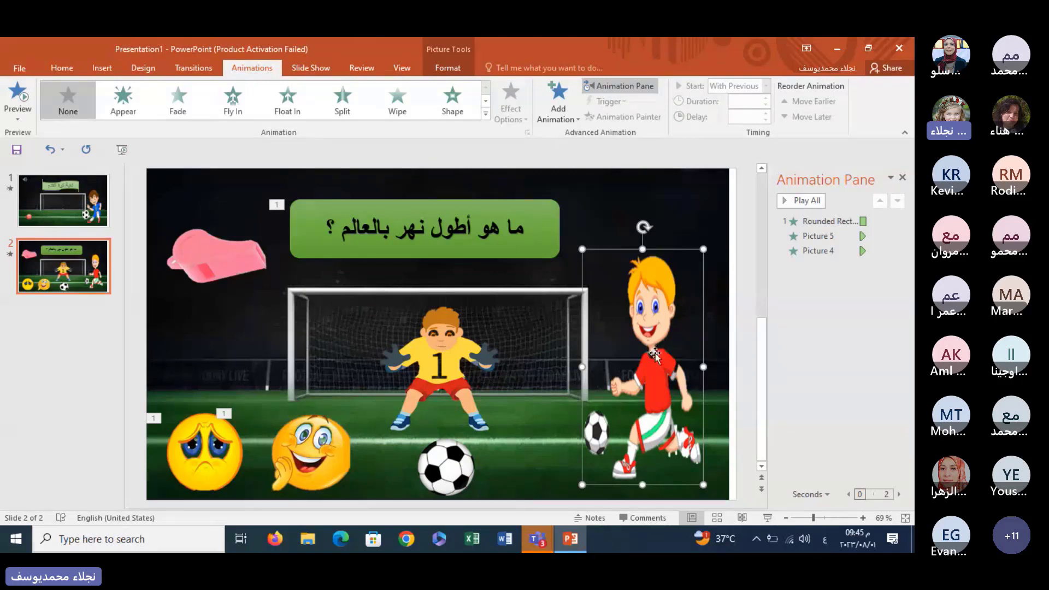
# - Give the kicking player picture a Fade entrance starting With Previous
pyautogui.click(488, 115)
pyautogui.click(121, 169)
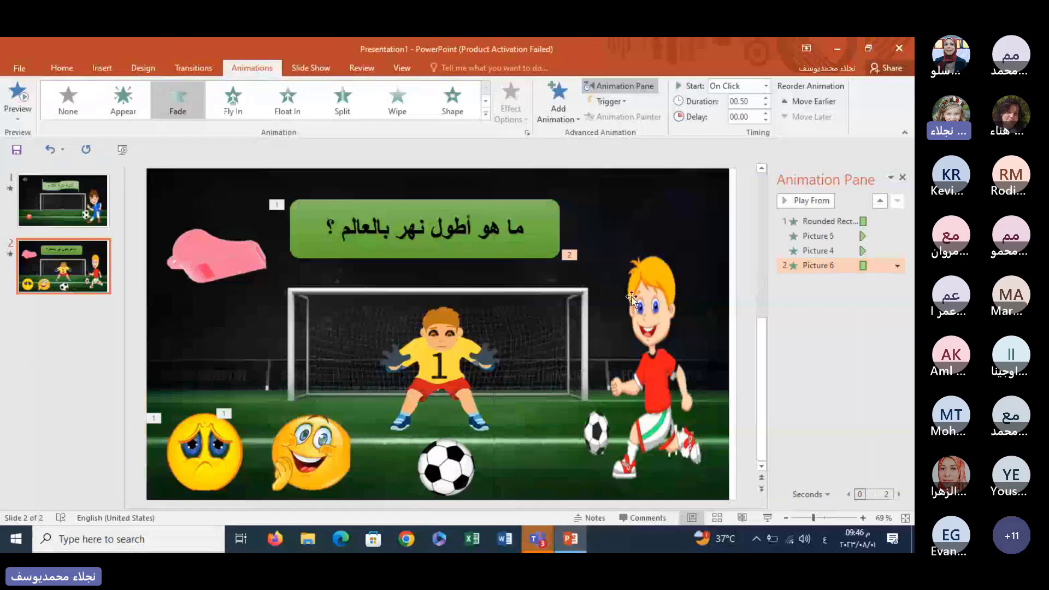
pyautogui.click(768, 86)
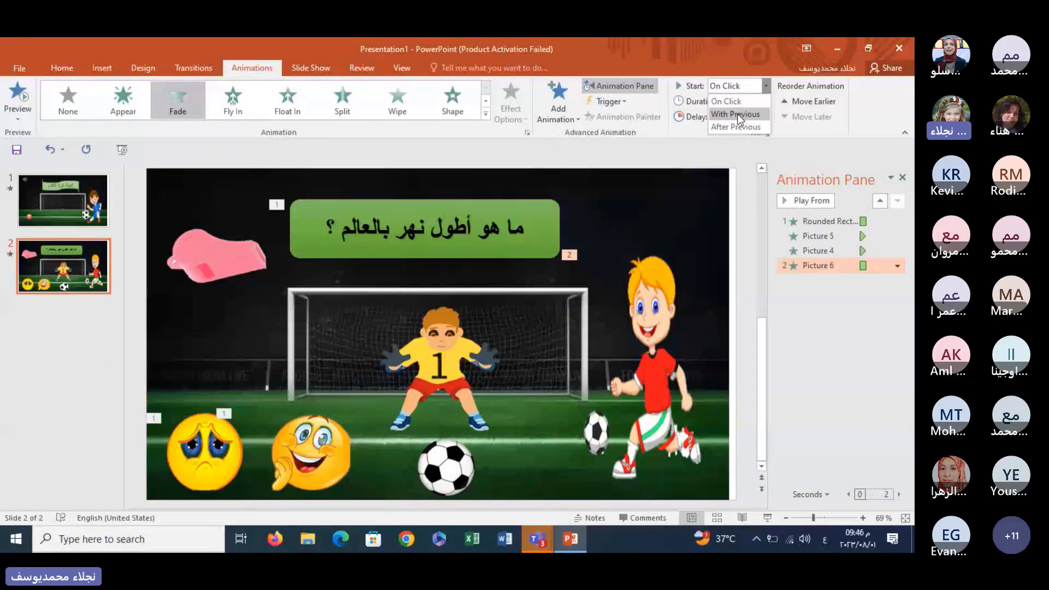
pyautogui.click(742, 114)
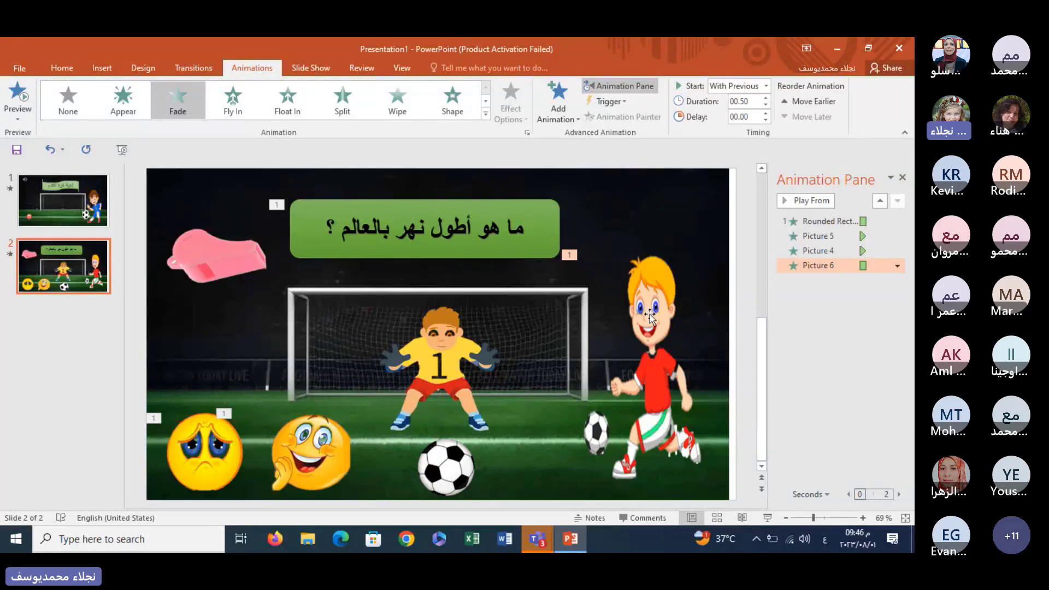
# - Add a Teeter emphasis to the player, also starting With Previous
pyautogui.click(645, 362)
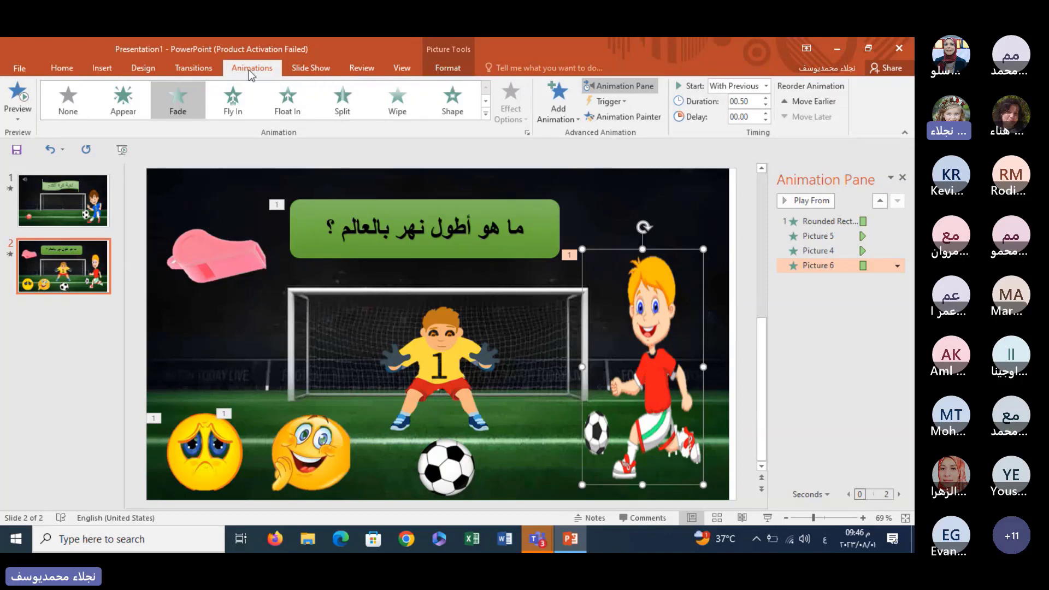
pyautogui.click(563, 110)
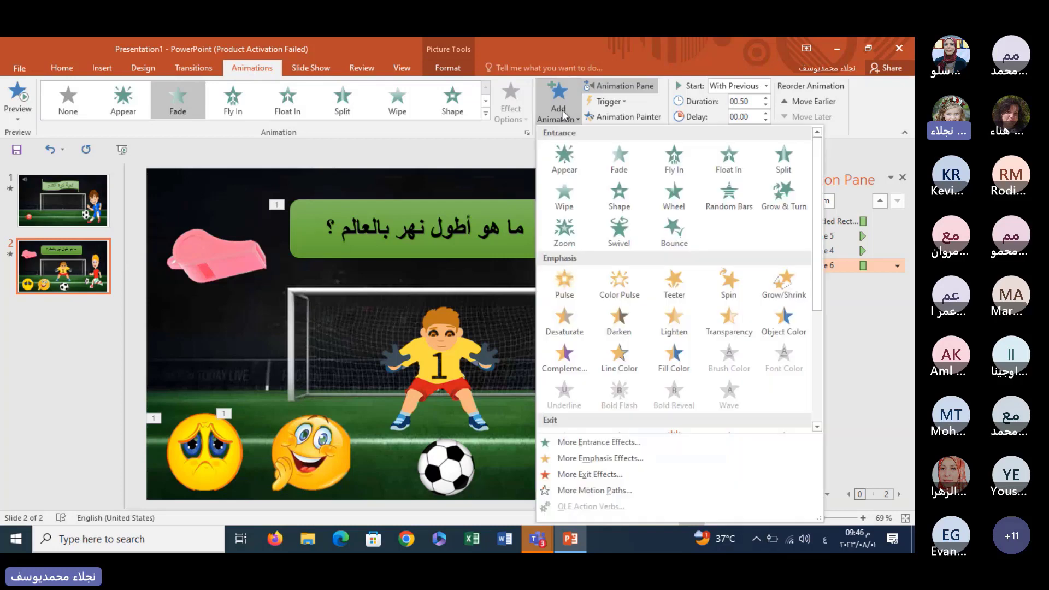
pyautogui.click(679, 288)
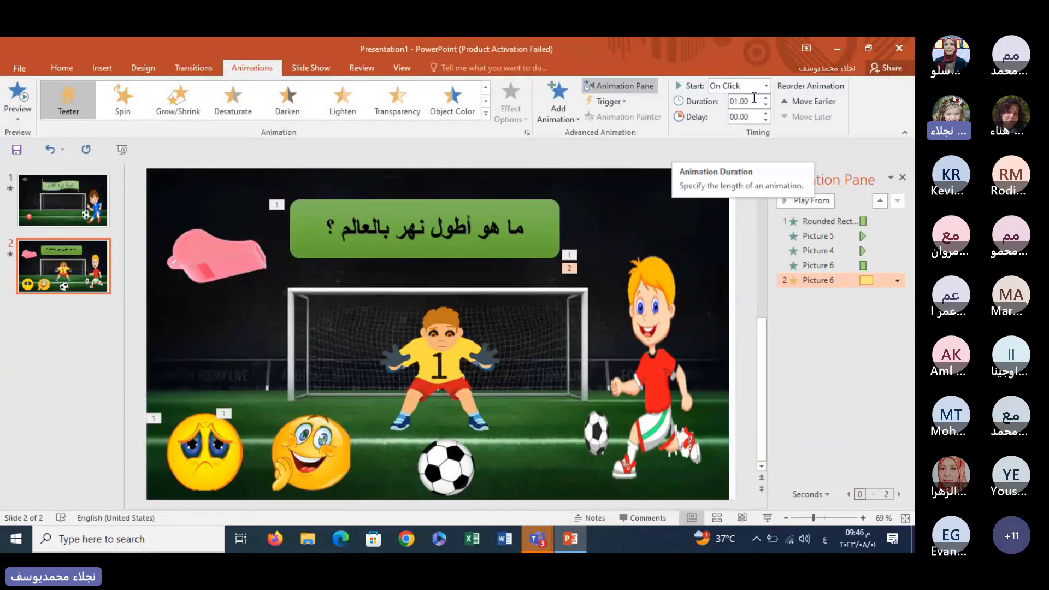
pyautogui.click(766, 86)
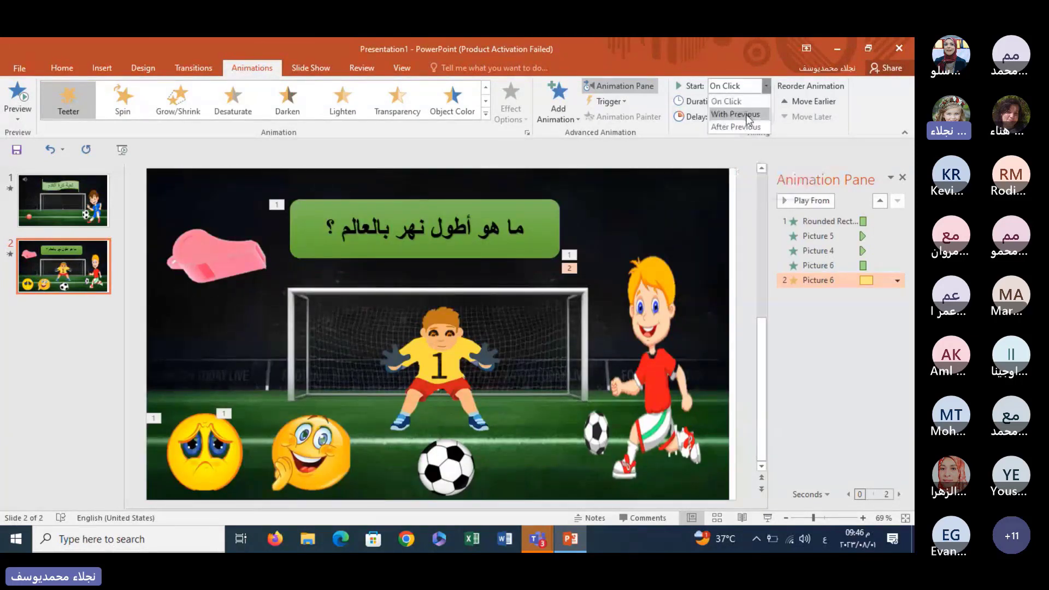
pyautogui.click(749, 115)
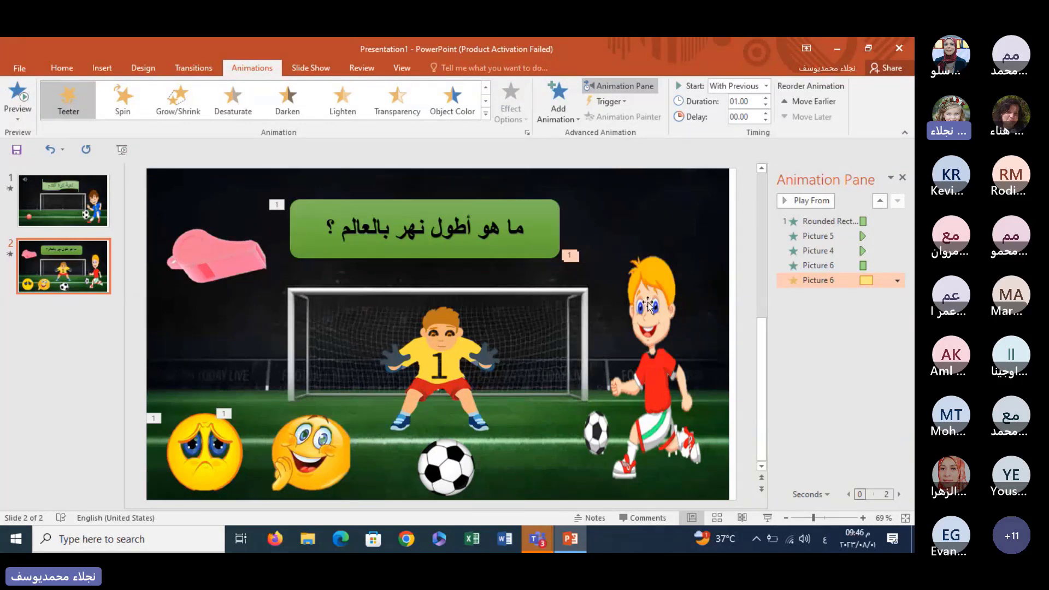
pyautogui.click(648, 304)
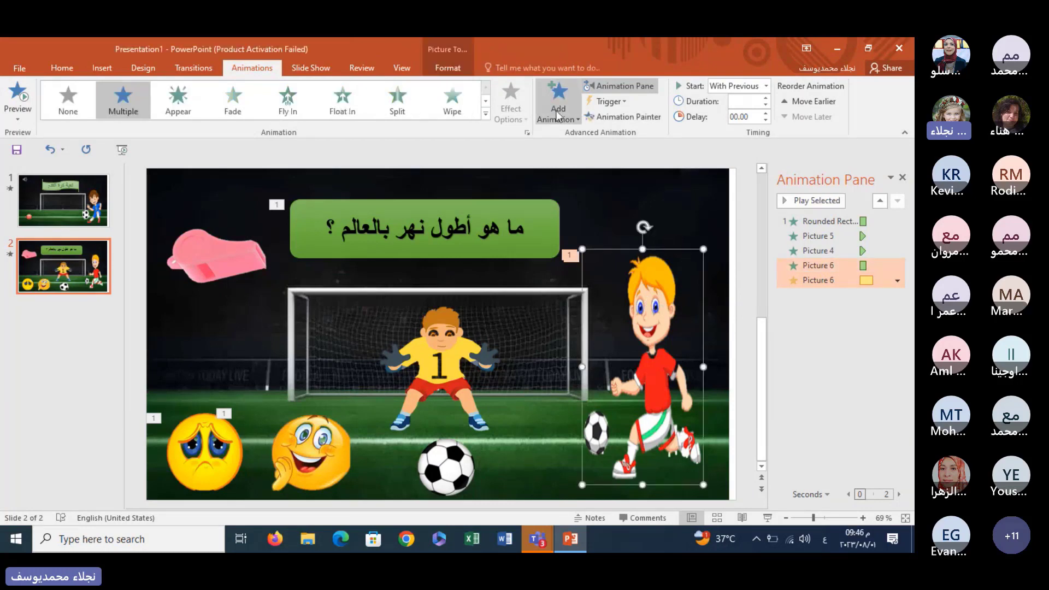
# - Add a Fade exit effect to the kicking player (Picture 6), triggered On Click
pyautogui.click(556, 110)
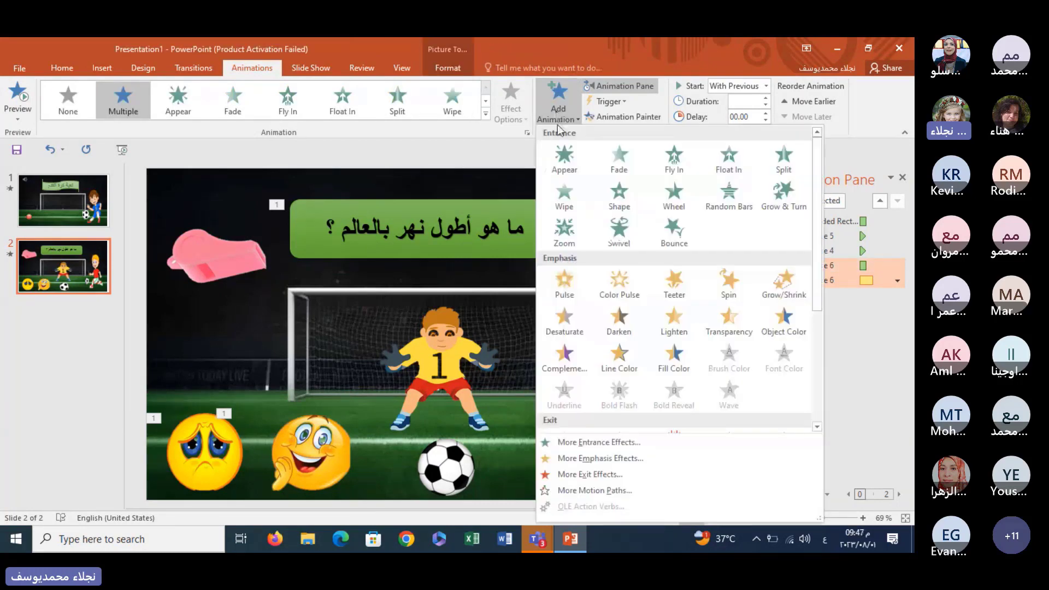
pyautogui.click(596, 474)
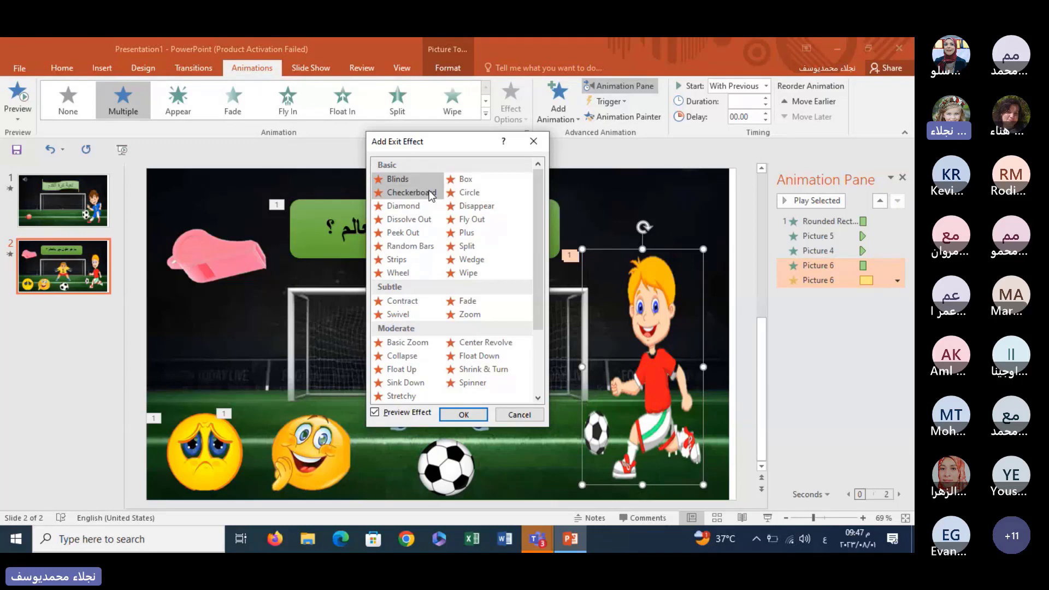
pyautogui.moveTo(536, 189); pyautogui.dragTo(543, 240)
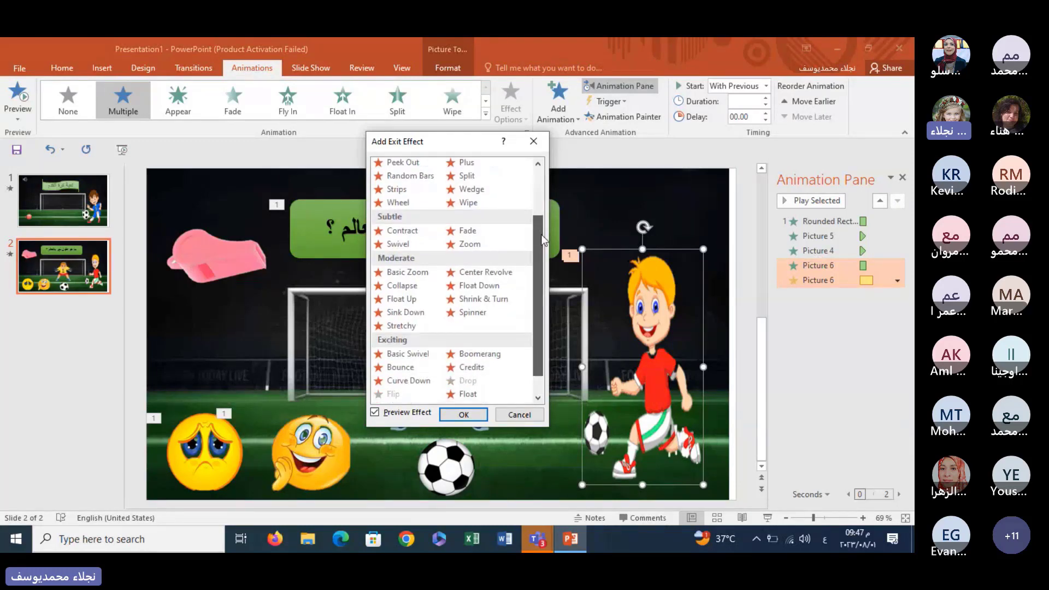
pyautogui.moveTo(539, 234); pyautogui.dragTo(538, 257)
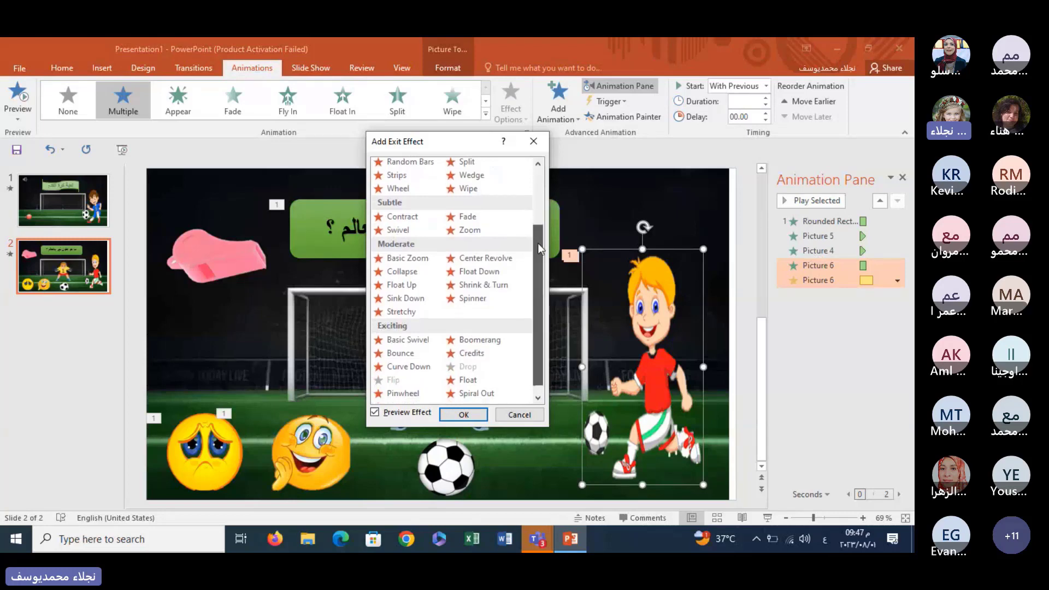
pyautogui.click(480, 209)
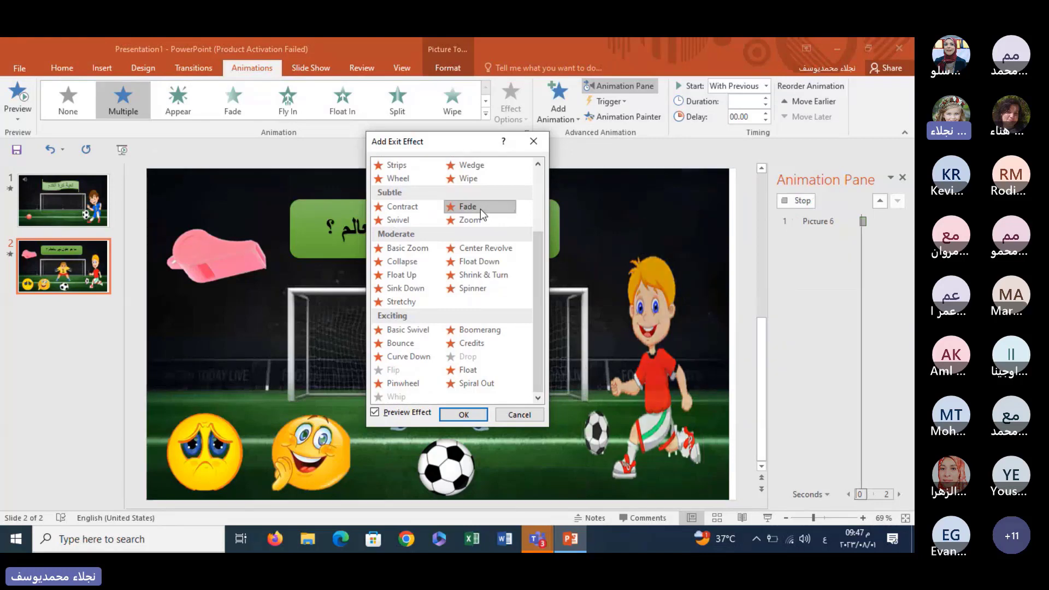
pyautogui.click(463, 415)
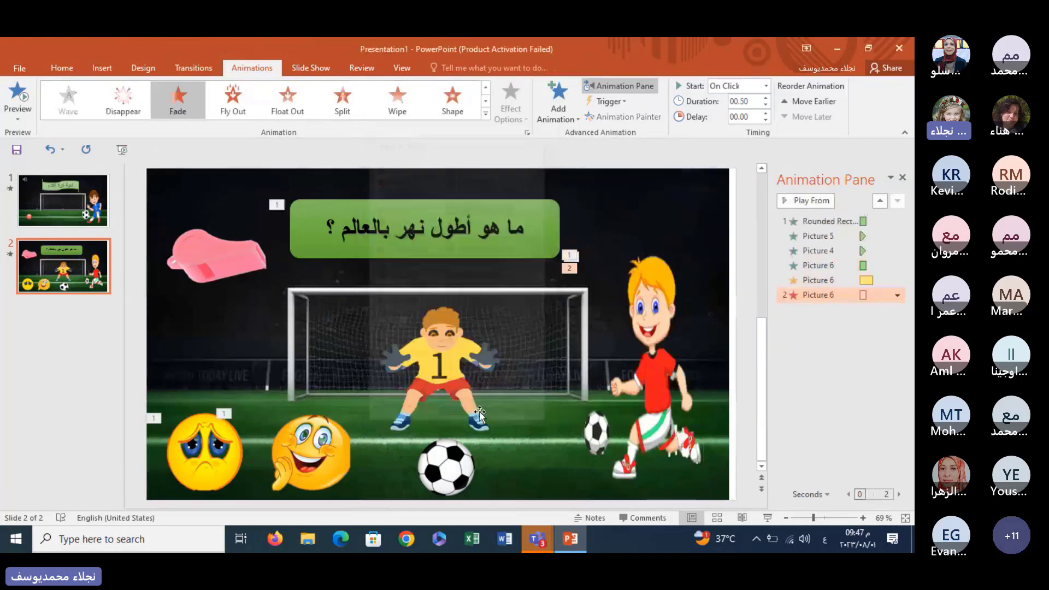
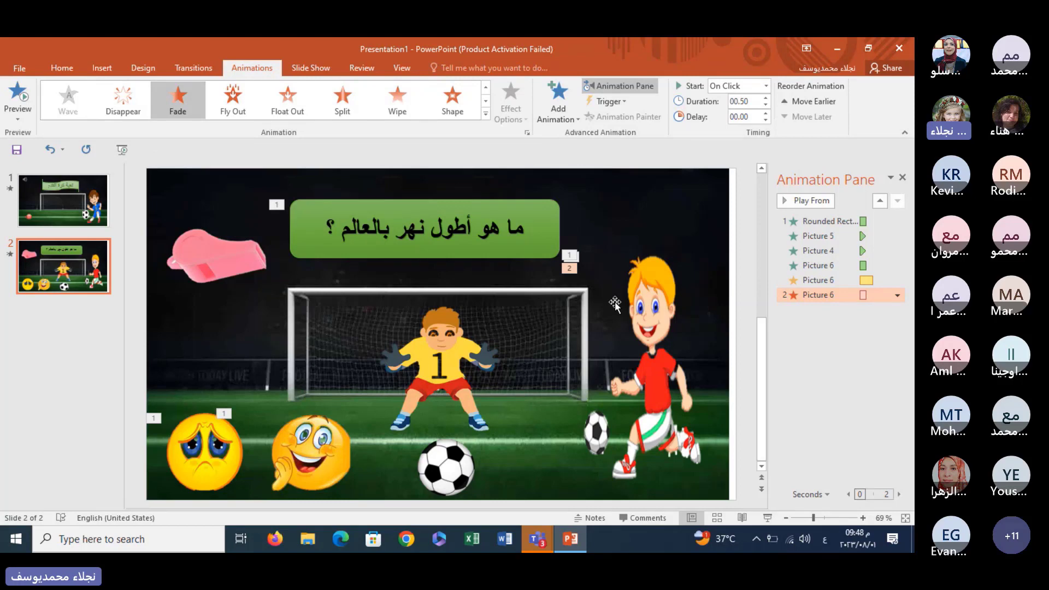
# - Give the goalkeeper picture a Fade entrance effect and select the pink whistle picture
pyautogui.click(441, 341)
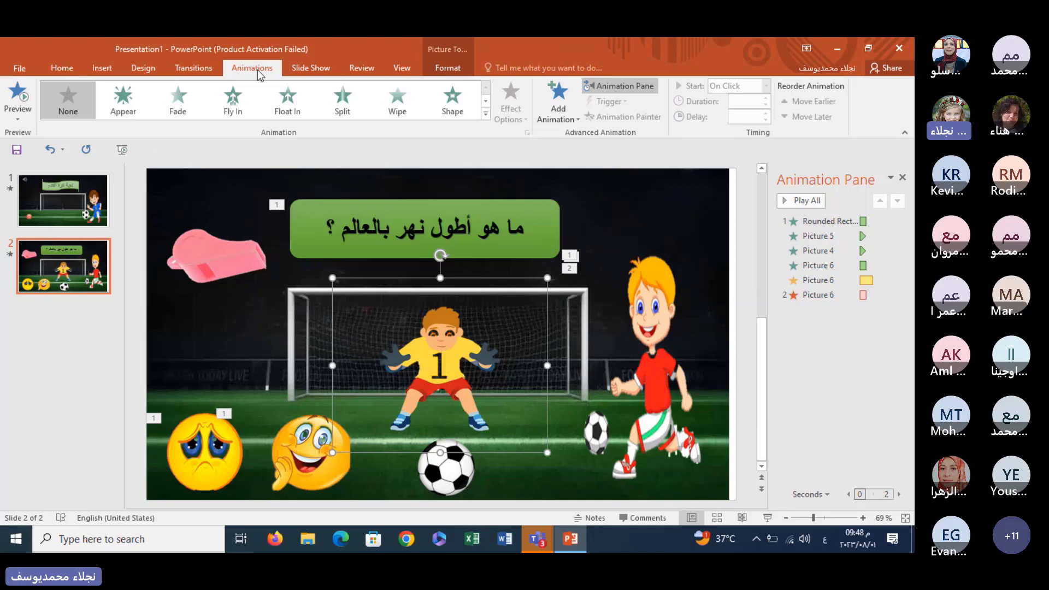
pyautogui.click(176, 104)
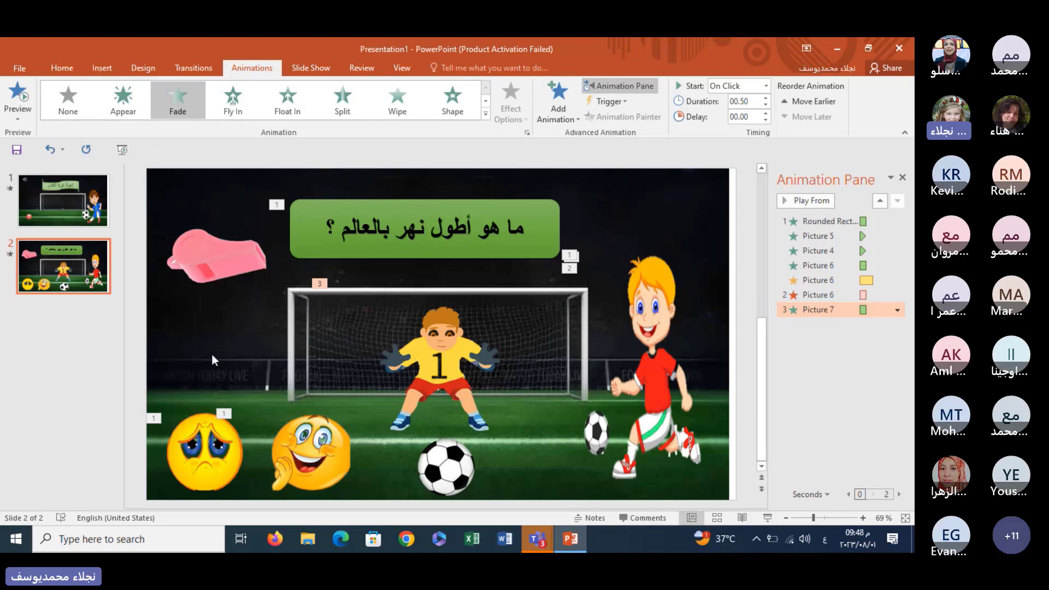
pyautogui.click(203, 269)
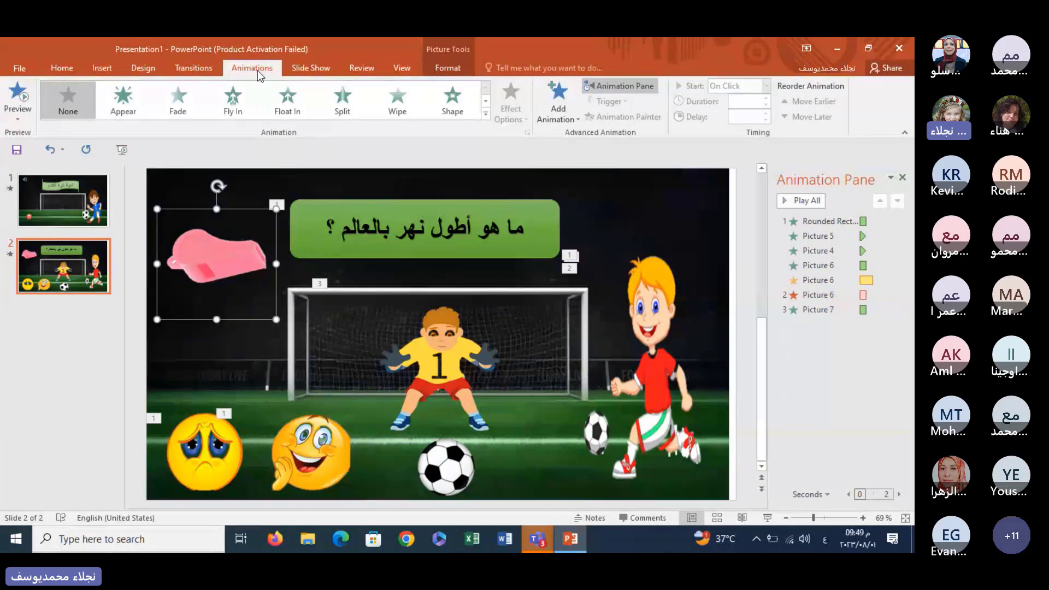
# - Apply a Fade entrance to the pink whistle, starting With Previous
pyautogui.click(189, 101)
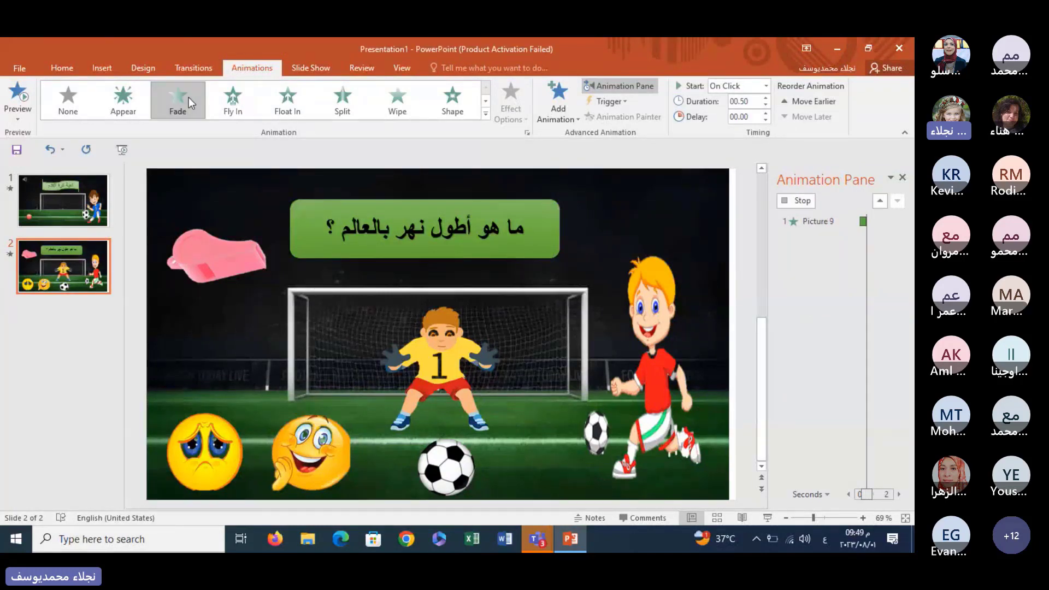
pyautogui.click(766, 86)
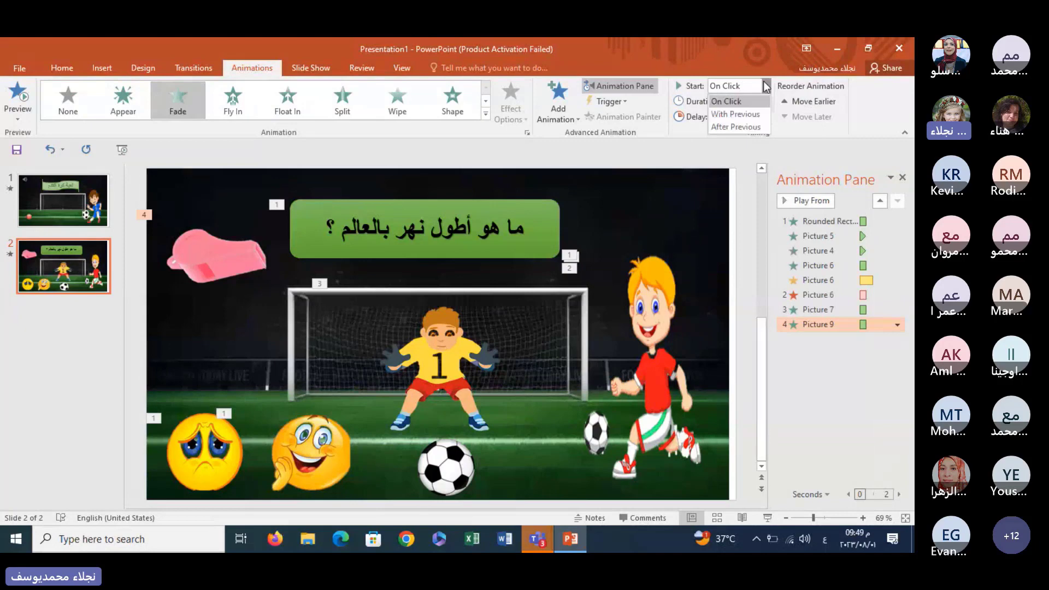
pyautogui.click(735, 113)
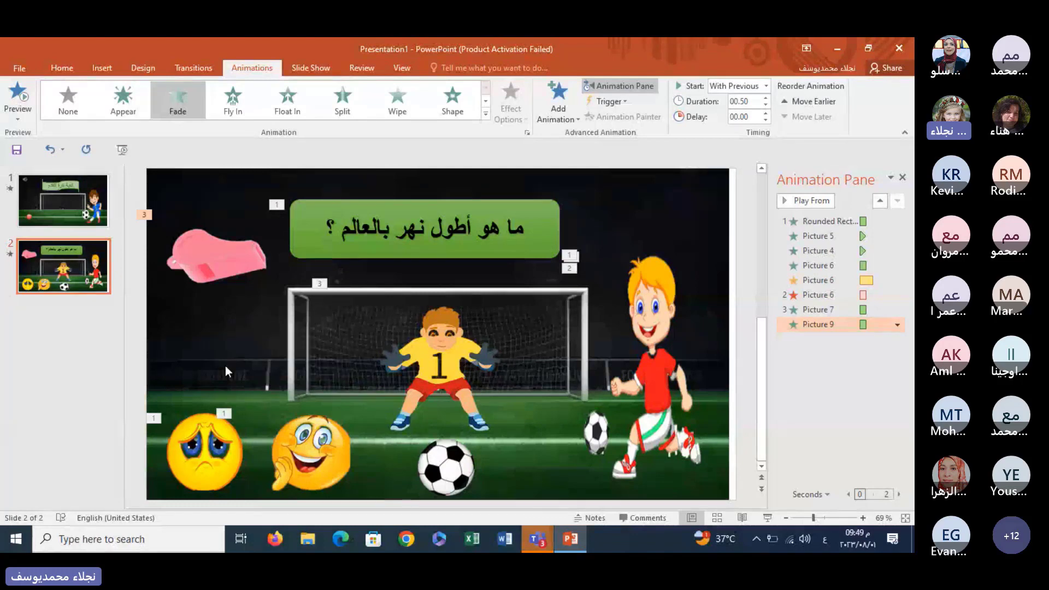
pyautogui.click(227, 267)
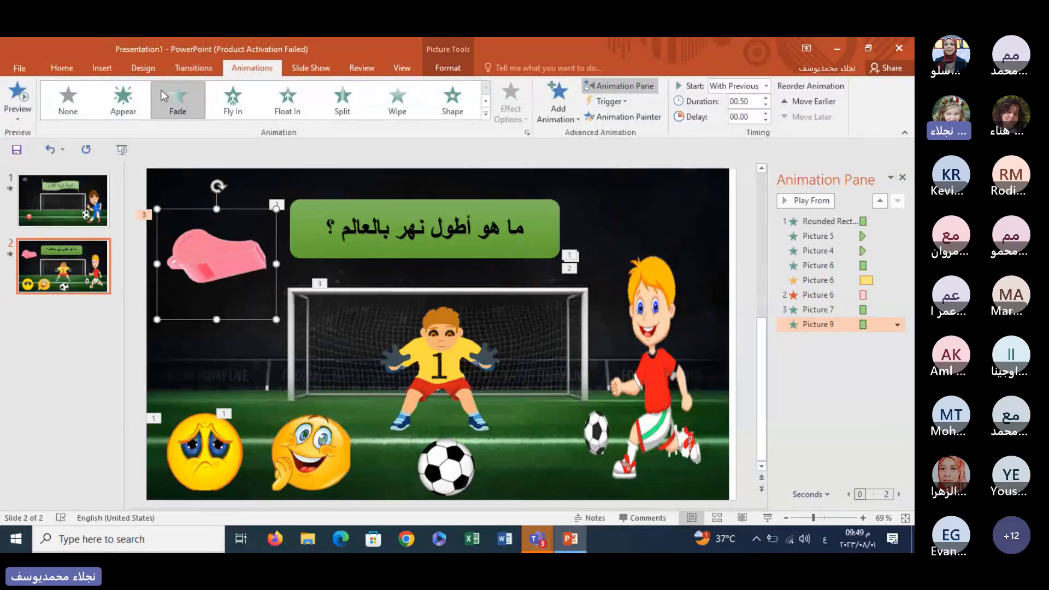
pyautogui.click(101, 68)
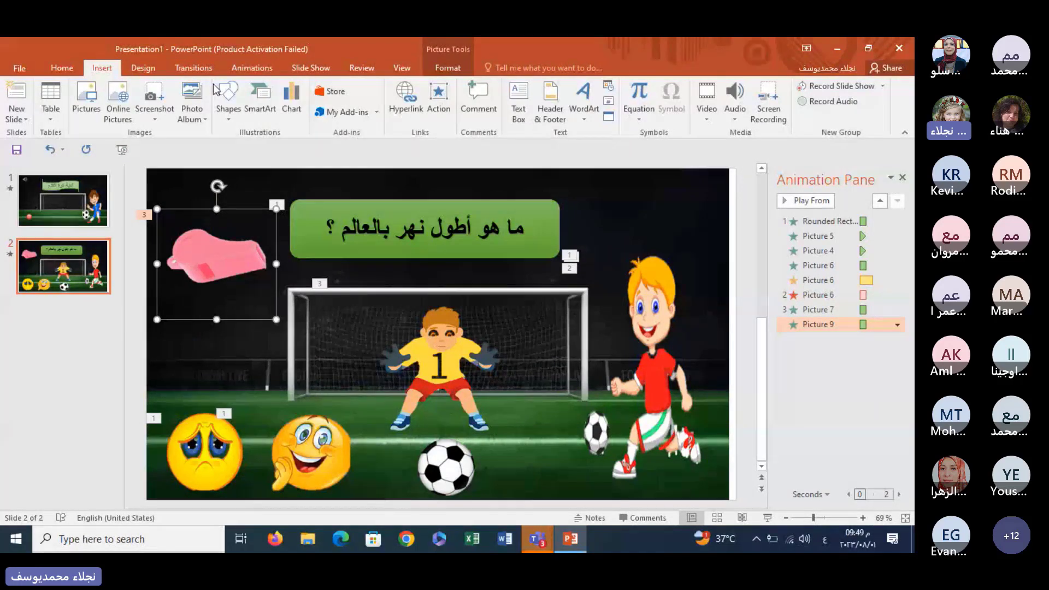
# - Start inserting audio from this PC and browse to the Desktop folder
pyautogui.click(739, 107)
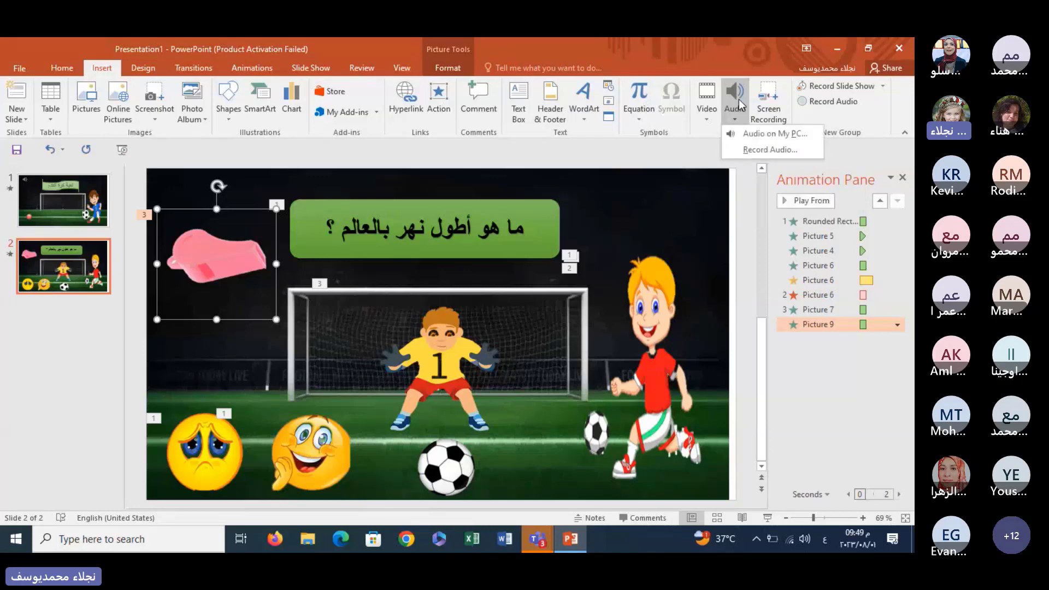
pyautogui.click(742, 135)
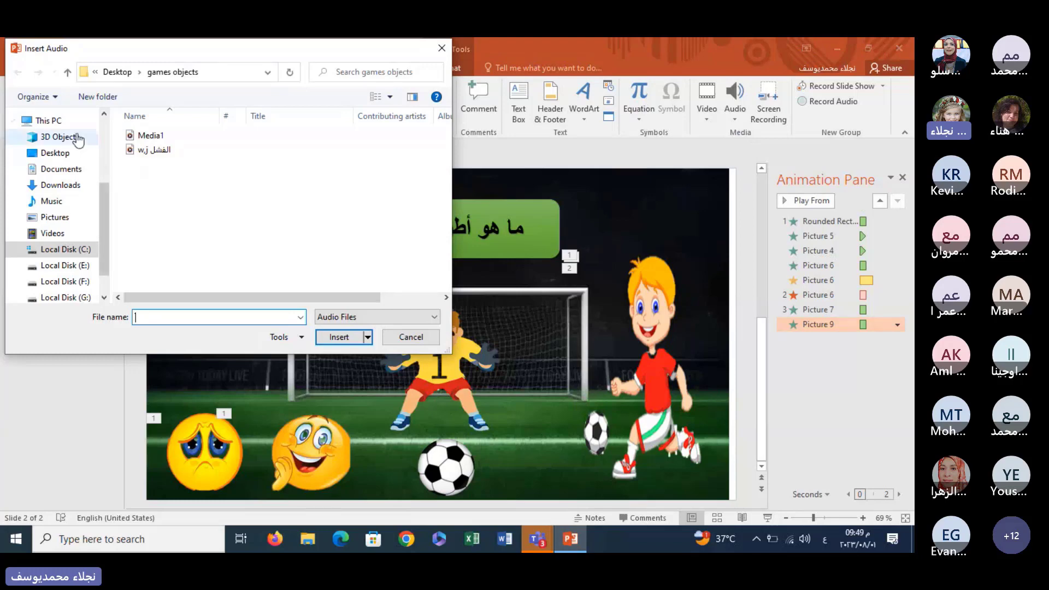
pyautogui.click(53, 153)
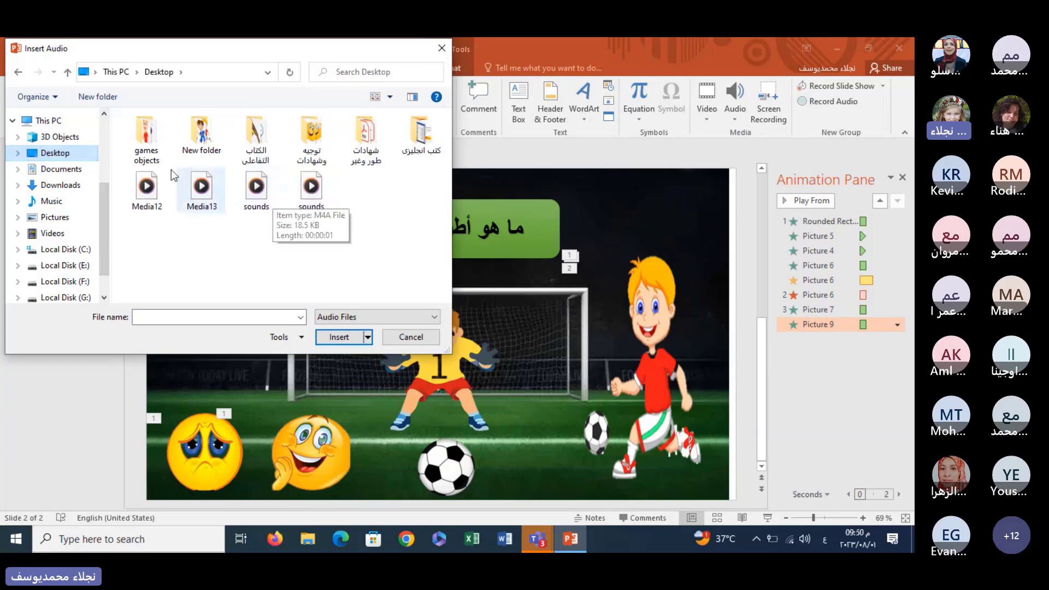
pyautogui.click(149, 154)
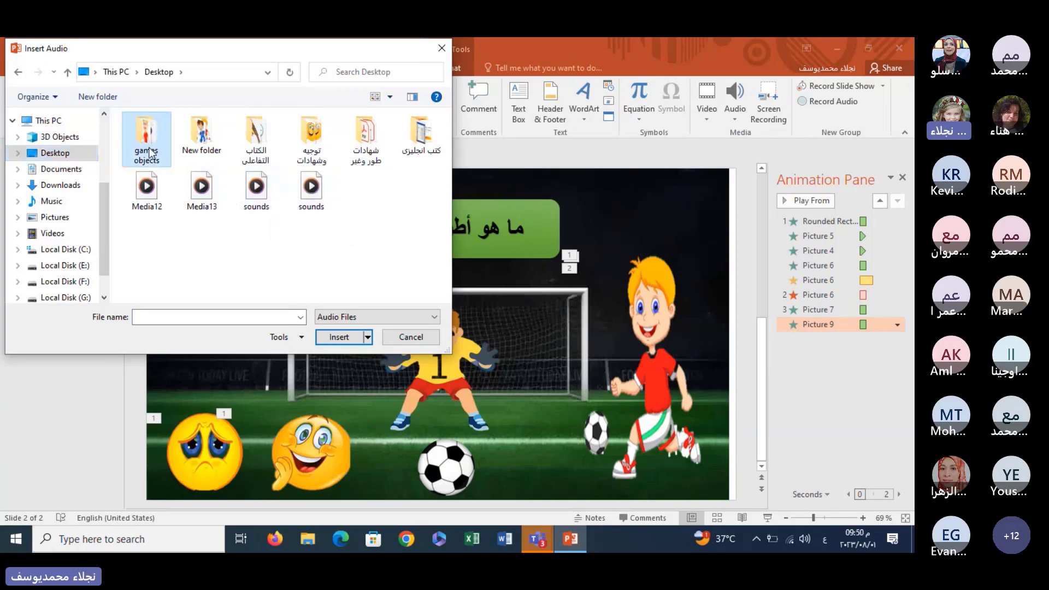
pyautogui.doubleClick(151, 153)
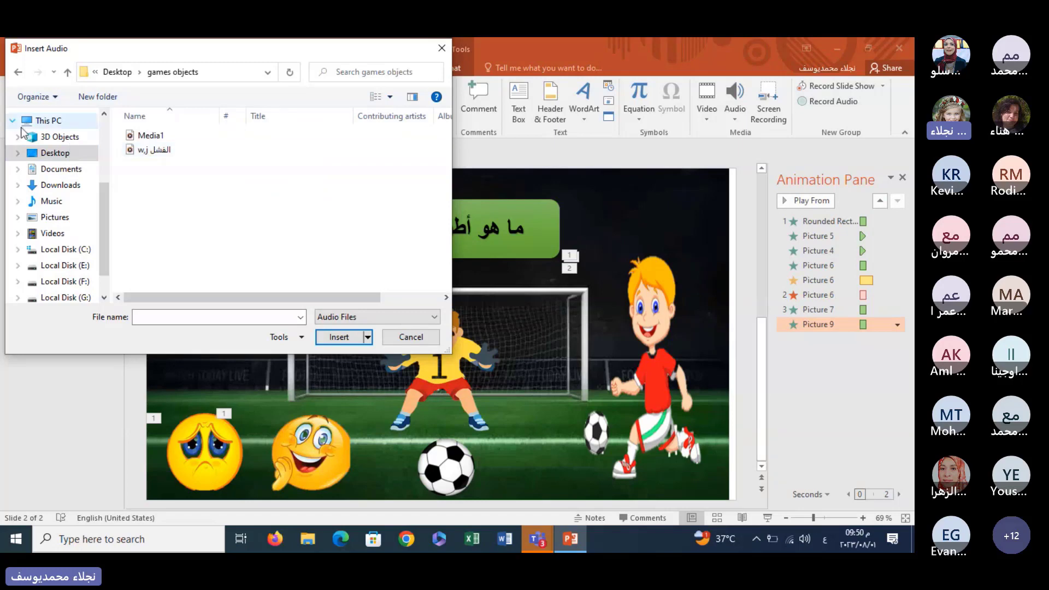
pyautogui.hotkey('alt', 'Left')
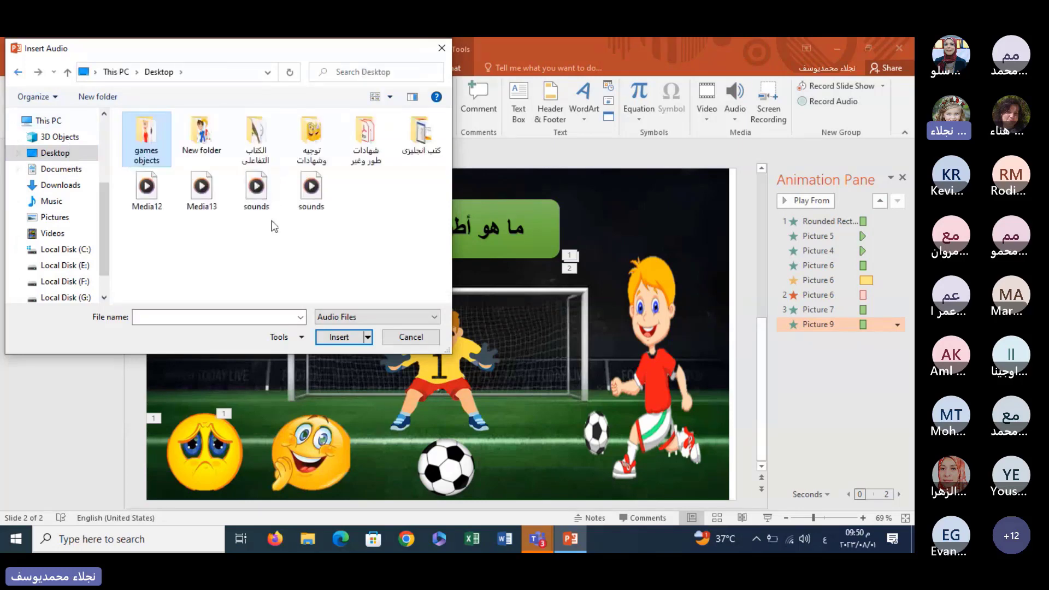
pyautogui.doubleClick(146, 137)
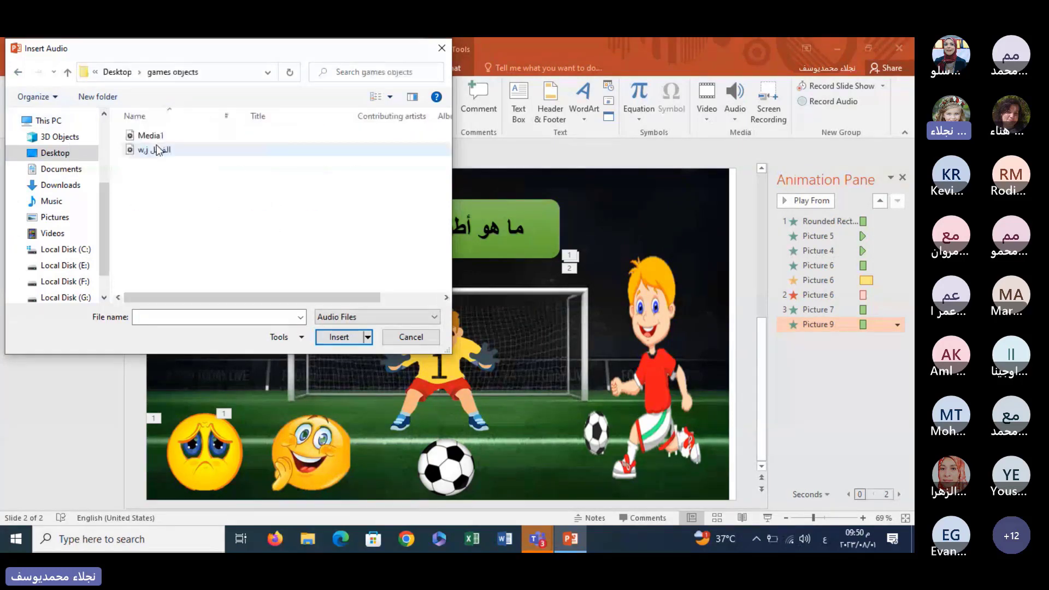
pyautogui.click(18, 72)
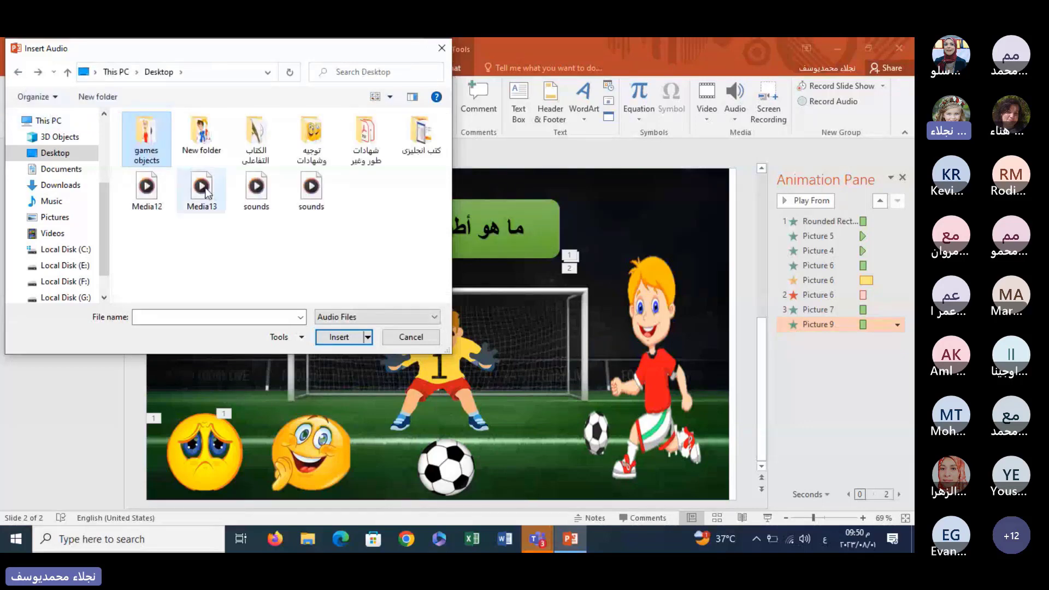
# - Insert the 'sounds' audio file and place its speaker icon in the top-left corner
pyautogui.doubleClick(256, 191)
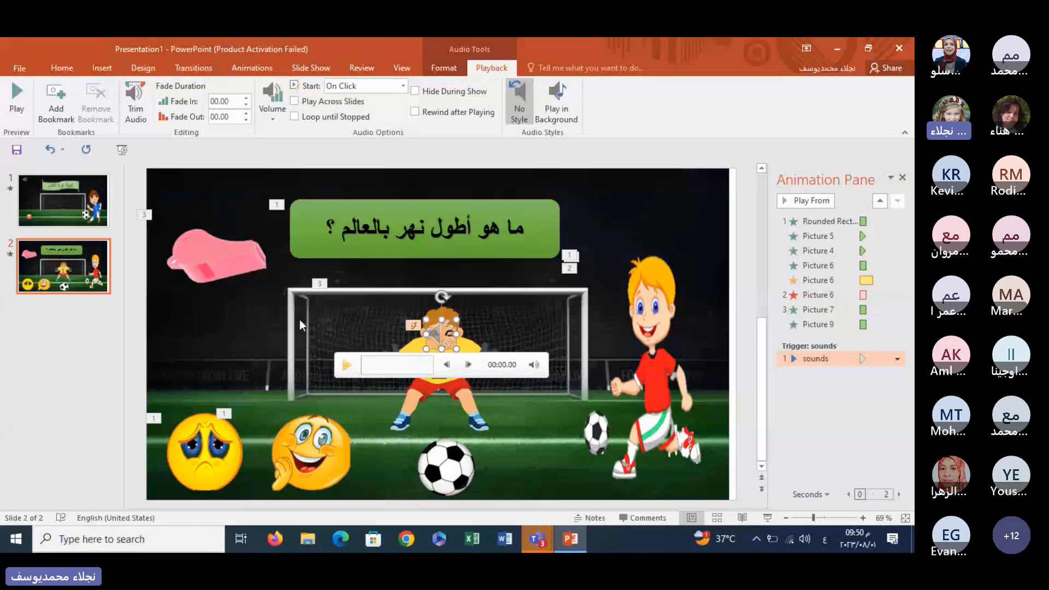
pyautogui.moveTo(433, 335); pyautogui.dragTo(191, 188)
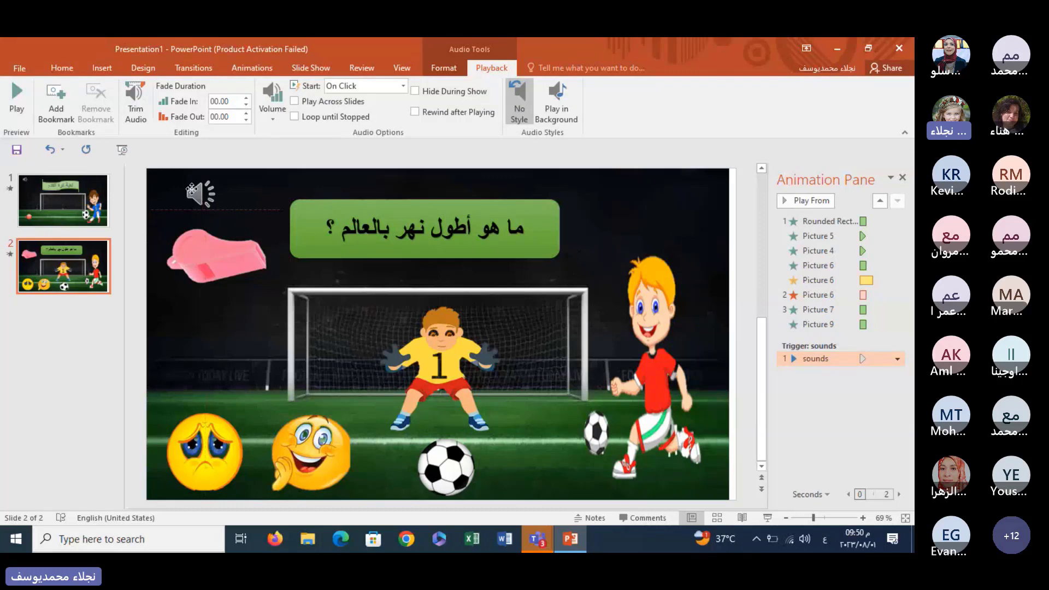
pyautogui.click(244, 345)
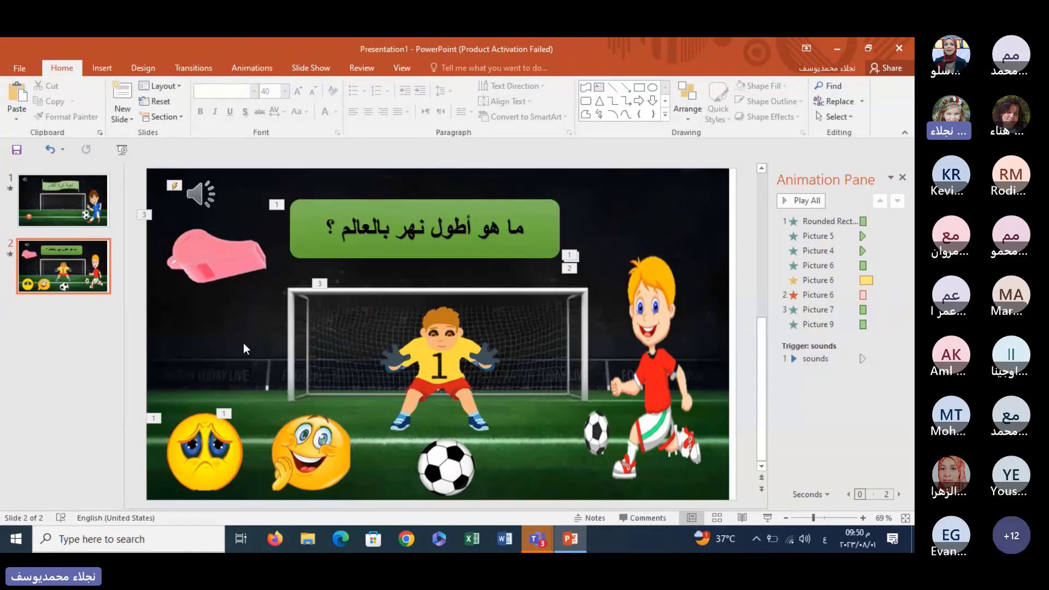
# - Set the 'sounds' clip's play animation to start With Previous
pyautogui.click(175, 190)
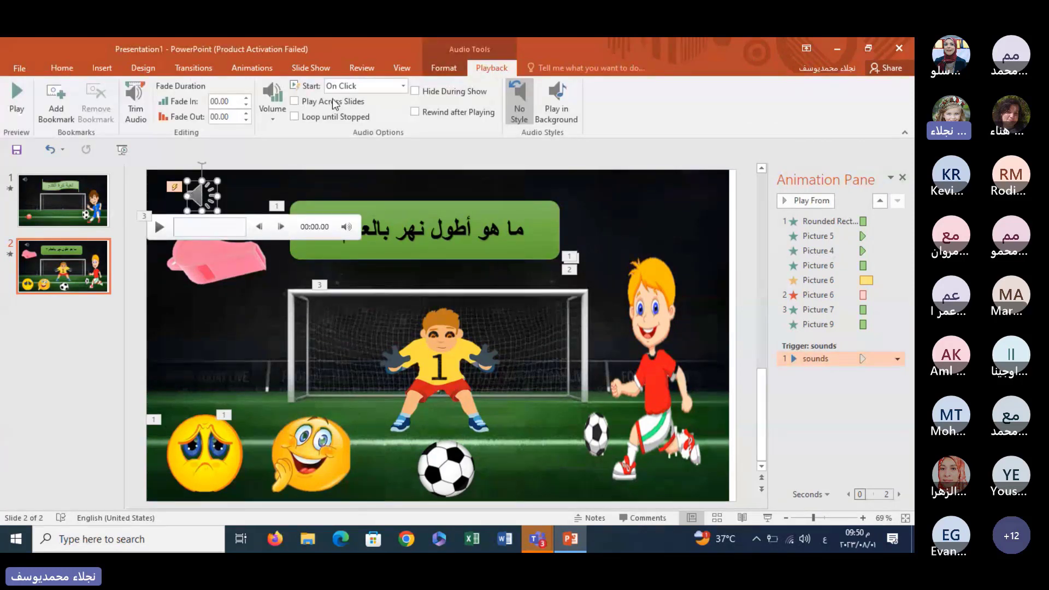
pyautogui.click(268, 70)
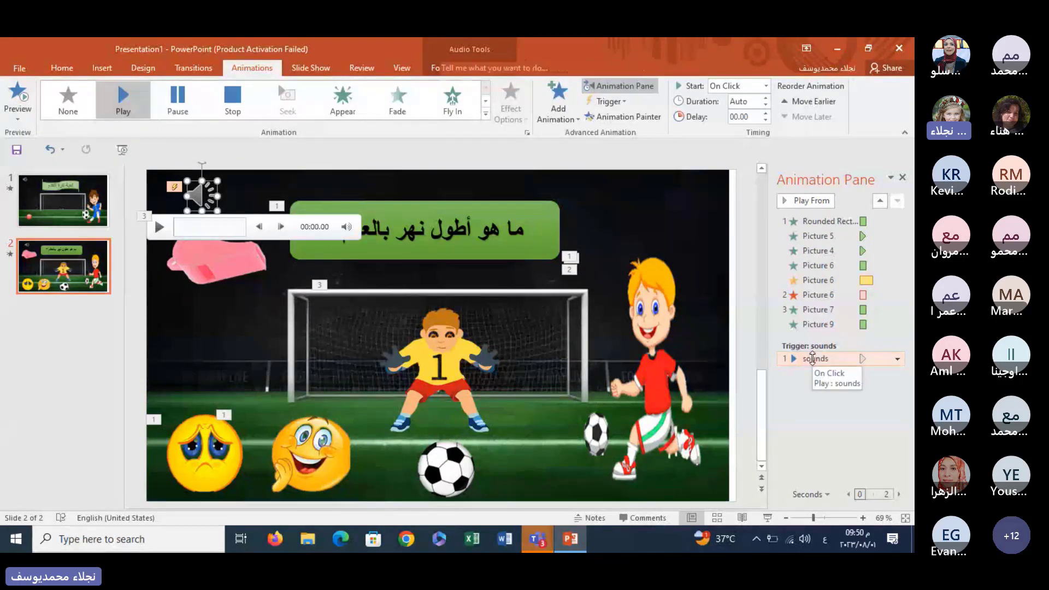
pyautogui.click(813, 358)
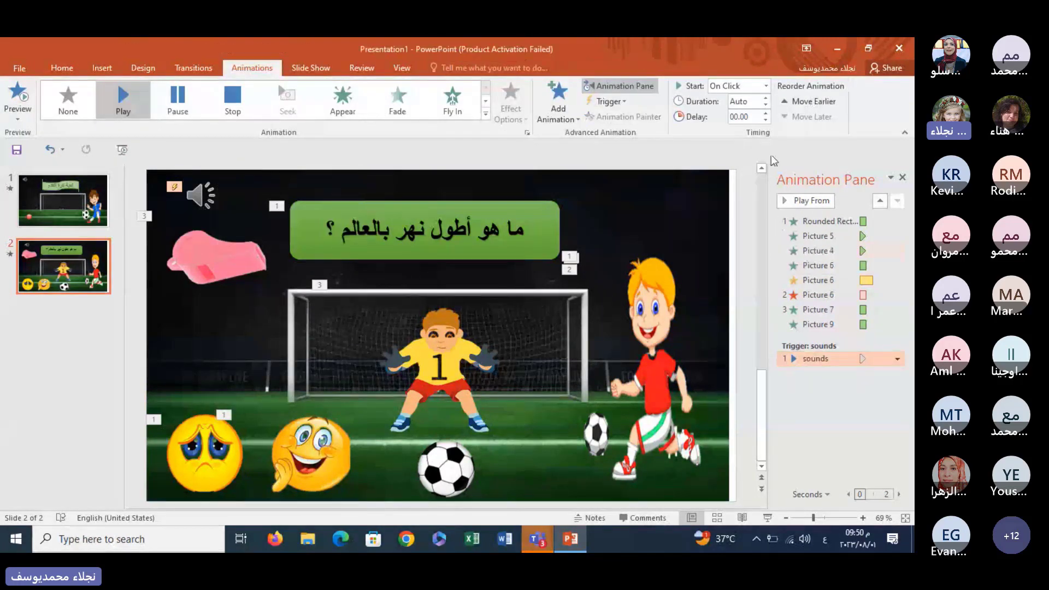
pyautogui.click(766, 86)
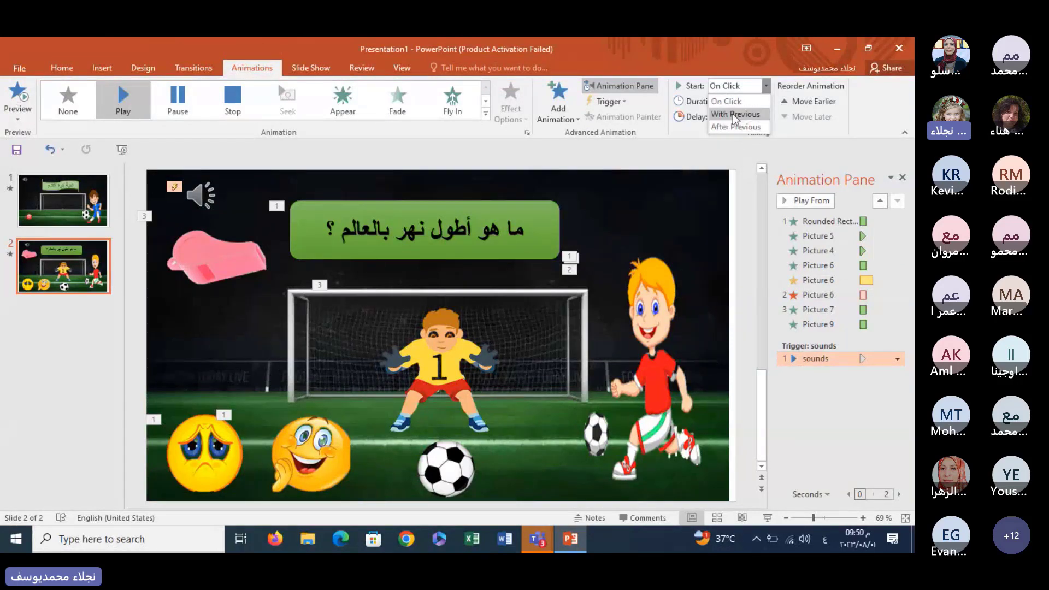
pyautogui.click(733, 113)
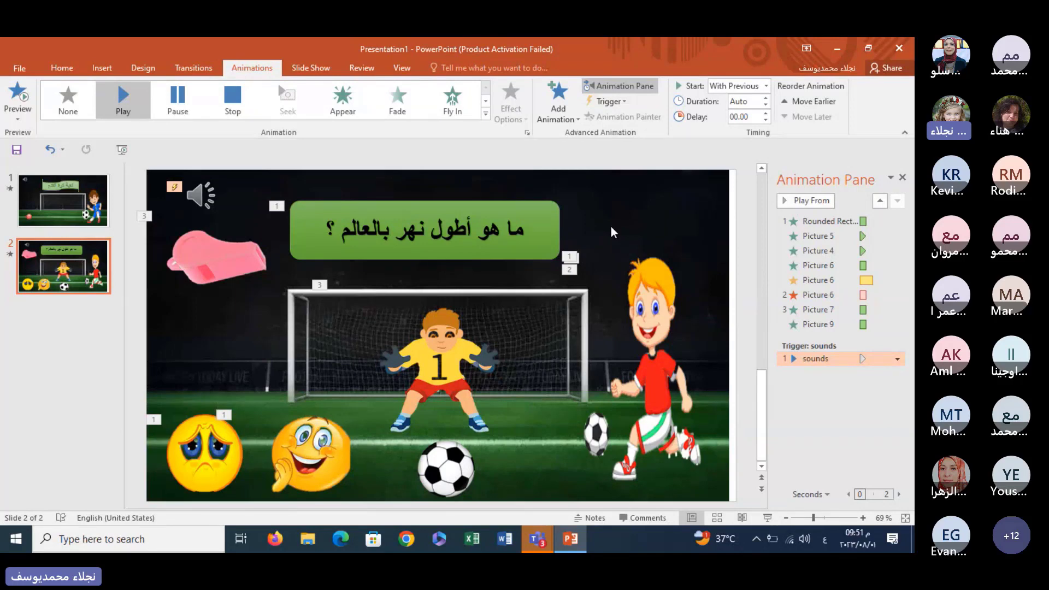
pyautogui.click(228, 258)
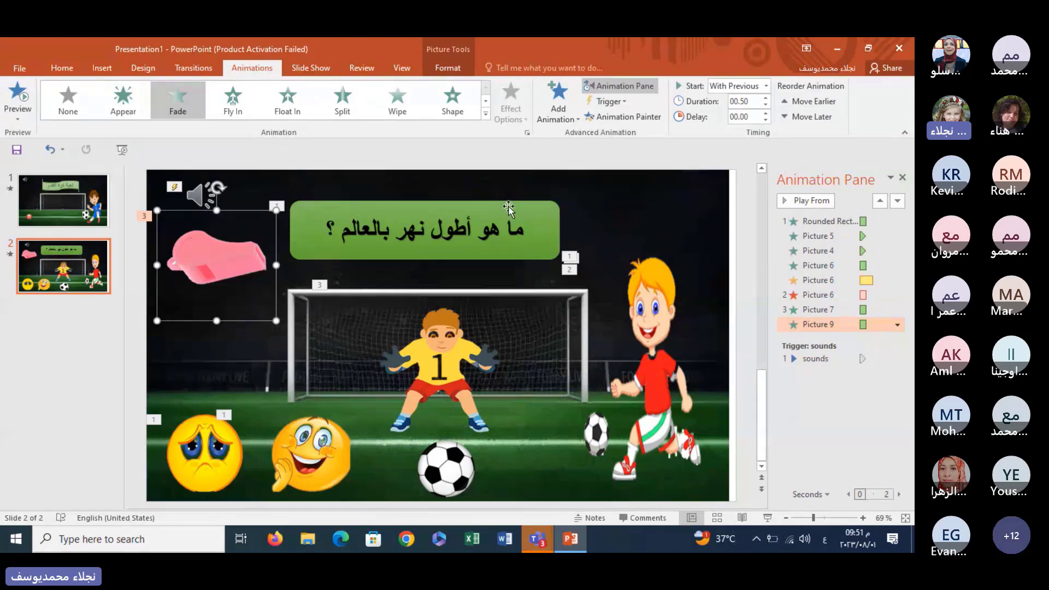
# - Add a Disappear exit effect to the whistle (Picture 9), starting With Previous
pyautogui.click(558, 104)
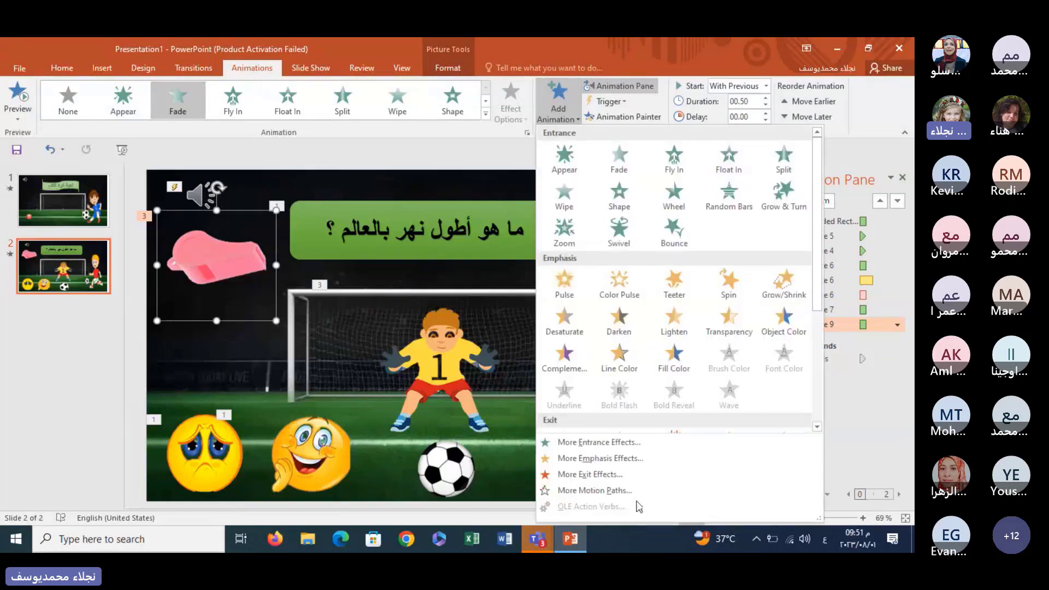
pyautogui.click(609, 475)
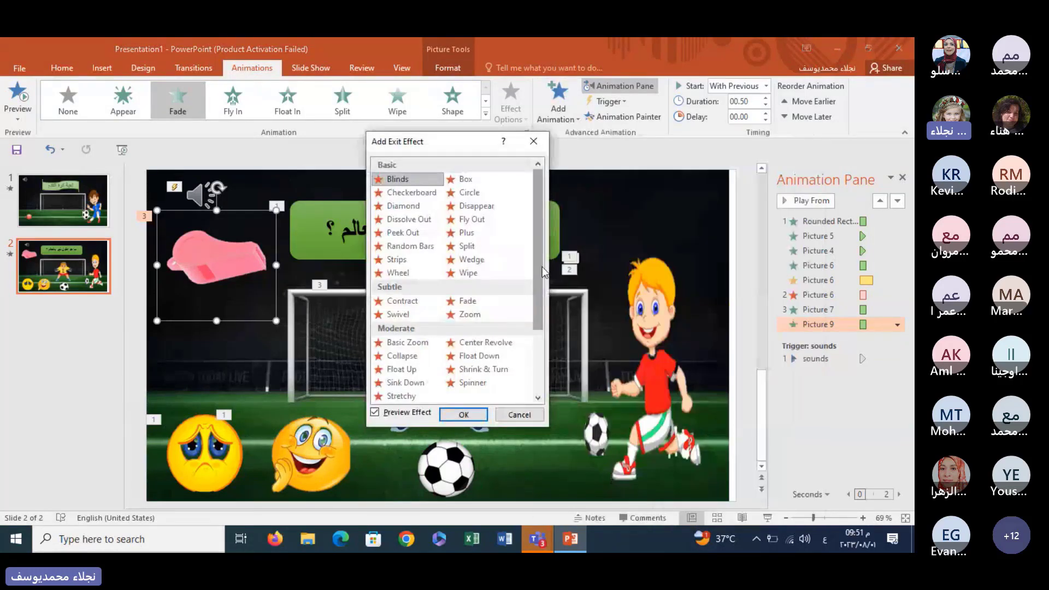
pyautogui.moveTo(542, 278); pyautogui.dragTo(543, 328)
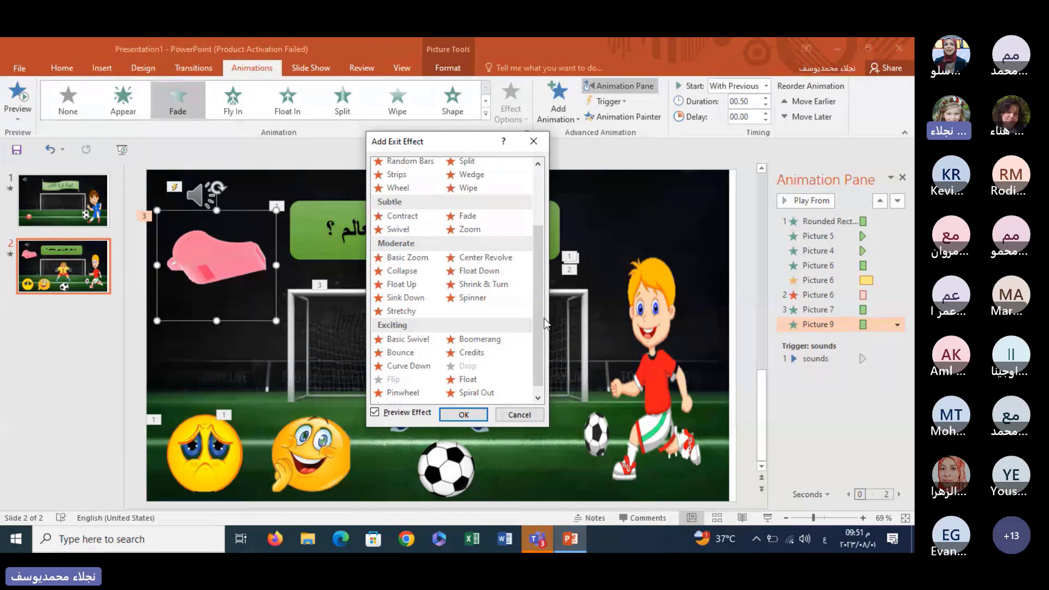
pyautogui.moveTo(545, 323); pyautogui.dragTo(544, 228)
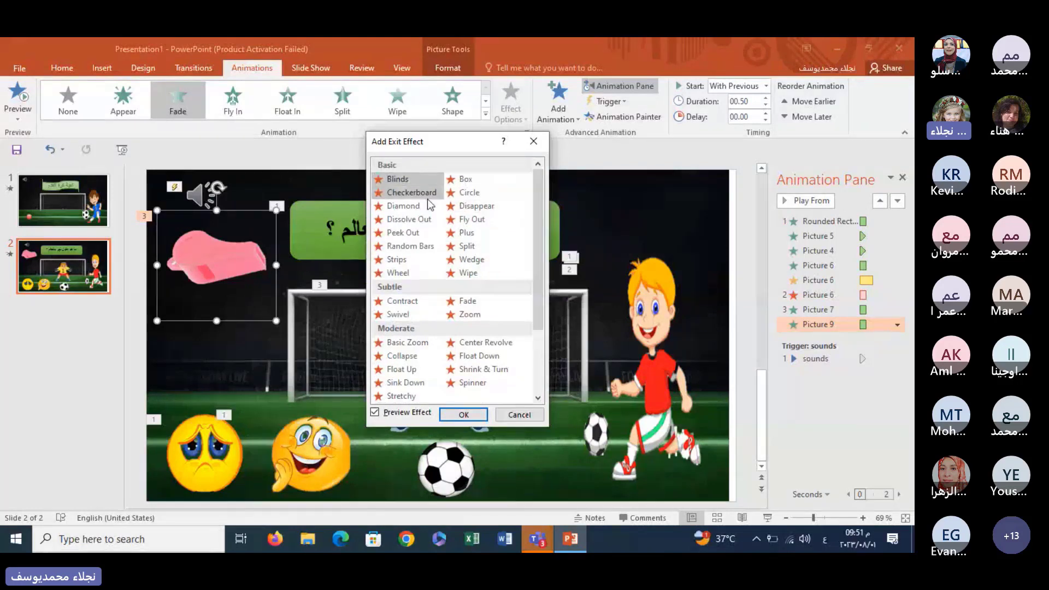
pyautogui.click(476, 206)
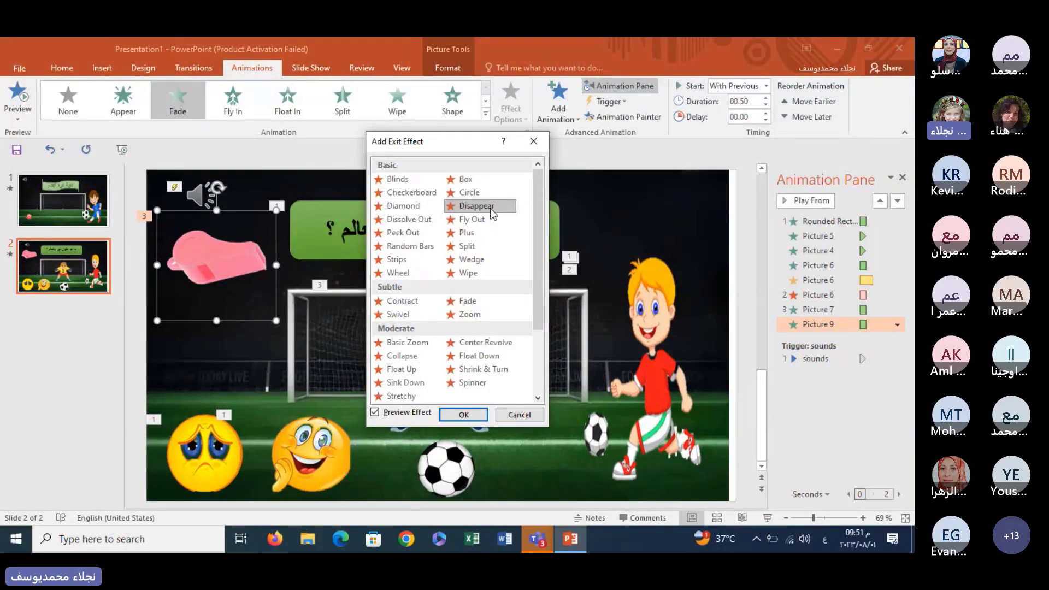
pyautogui.click(463, 414)
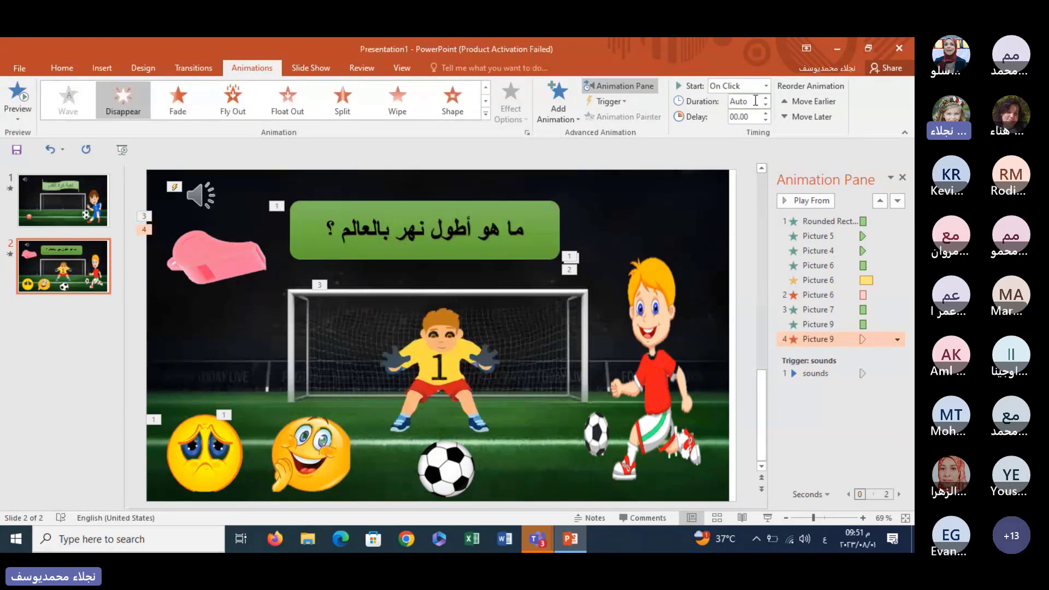
pyautogui.click(767, 85)
pyautogui.click(733, 112)
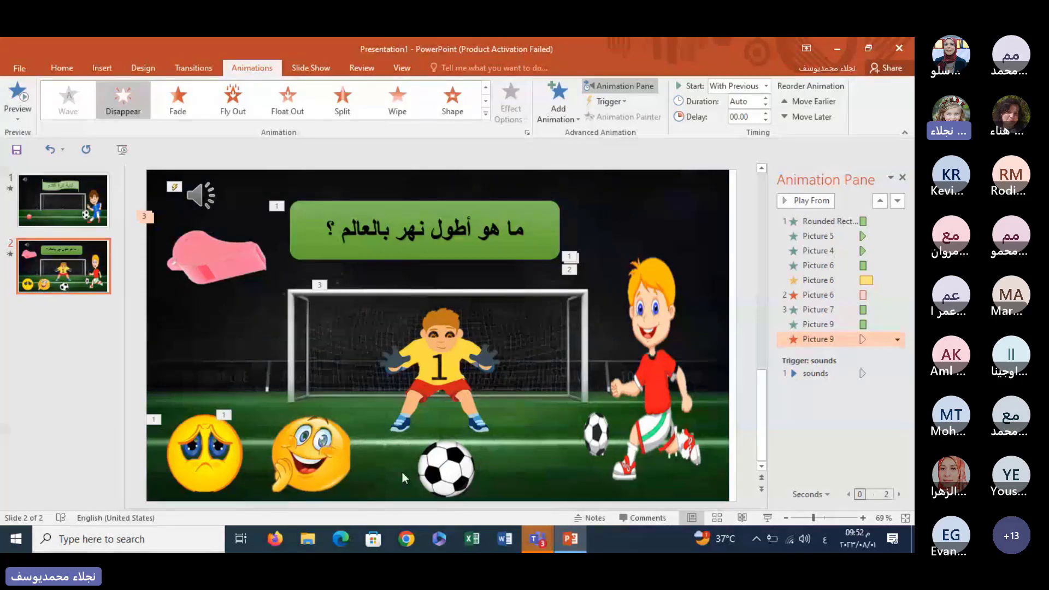
# - Select the football picture at the bottom centre of the slide
pyautogui.click(456, 473)
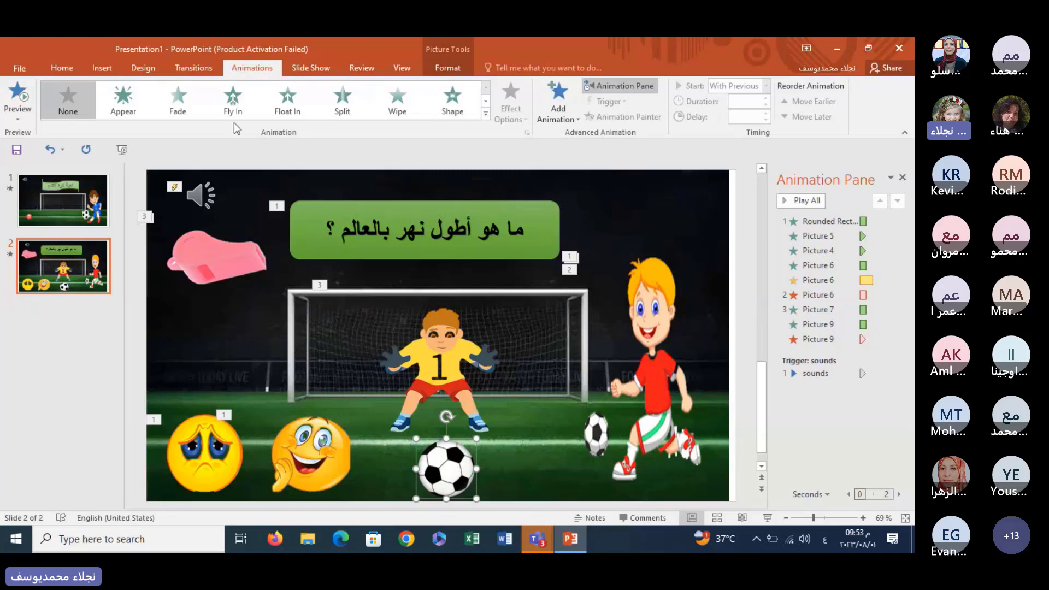
# - Give the football an Appear entrance effect starting With Previous
pyautogui.click(133, 110)
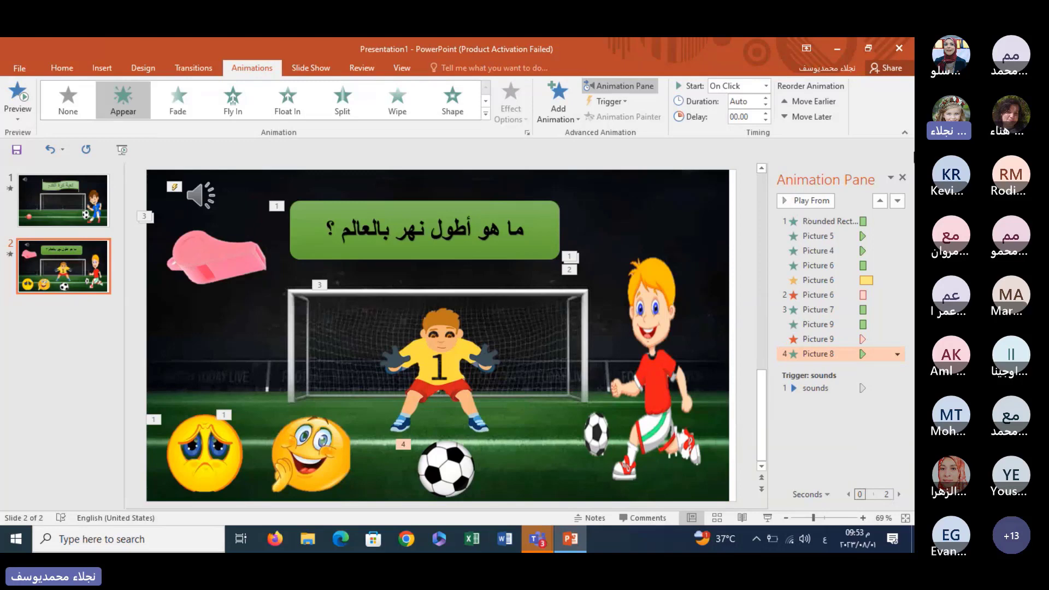
pyautogui.click(767, 86)
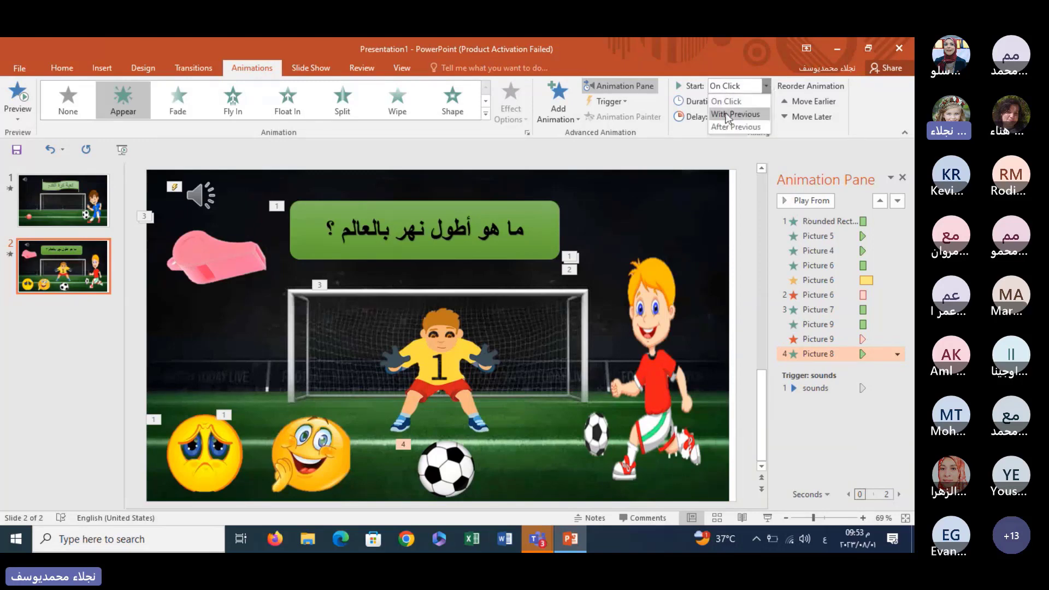
pyautogui.click(733, 108)
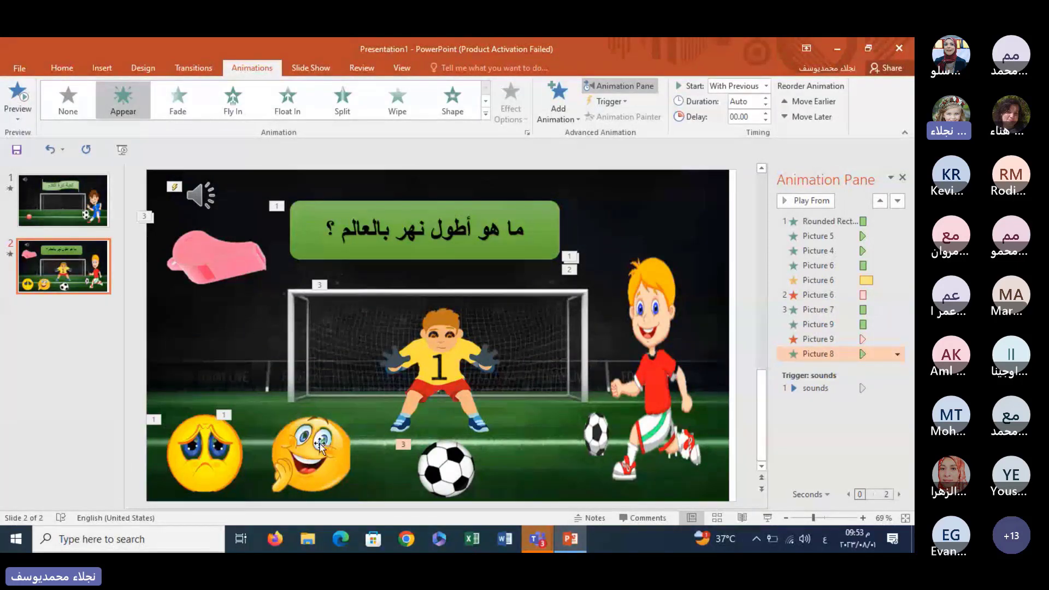
pyautogui.click(440, 467)
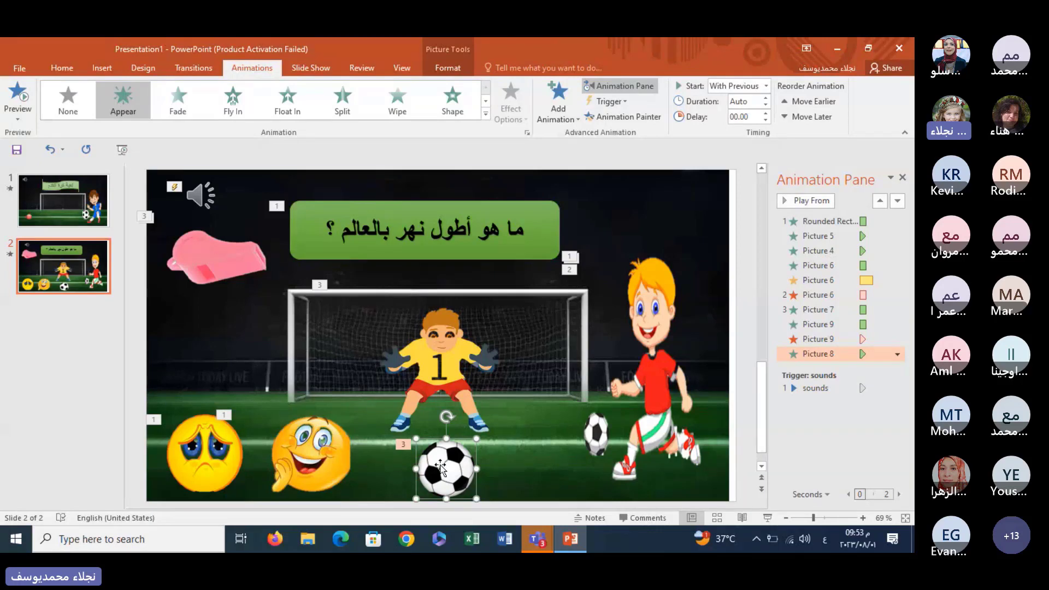
pyautogui.click(557, 106)
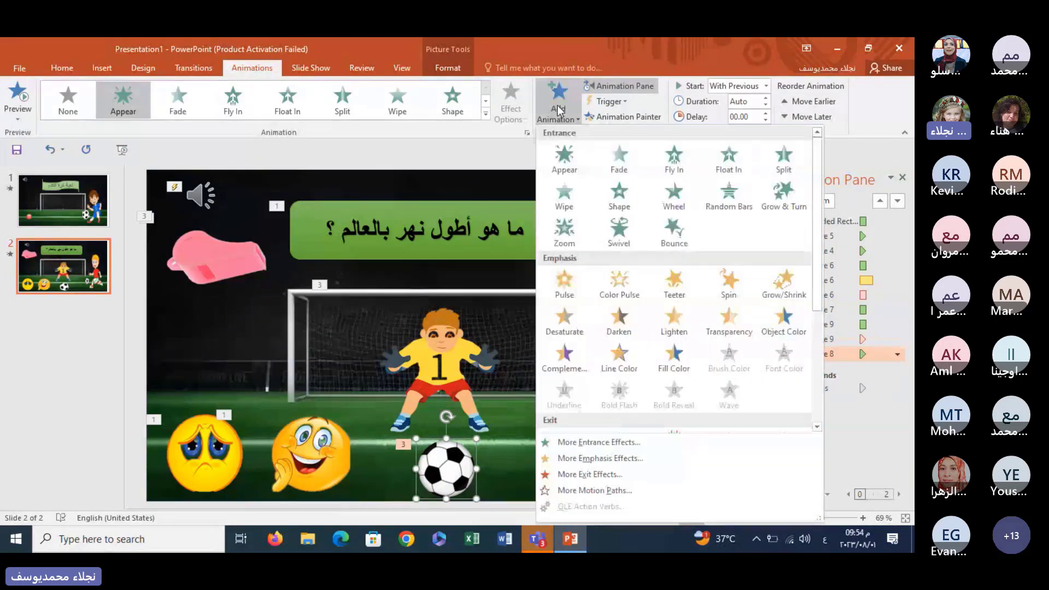
# - Add a Right line motion path to the football from More Motion Paths
pyautogui.click(596, 491)
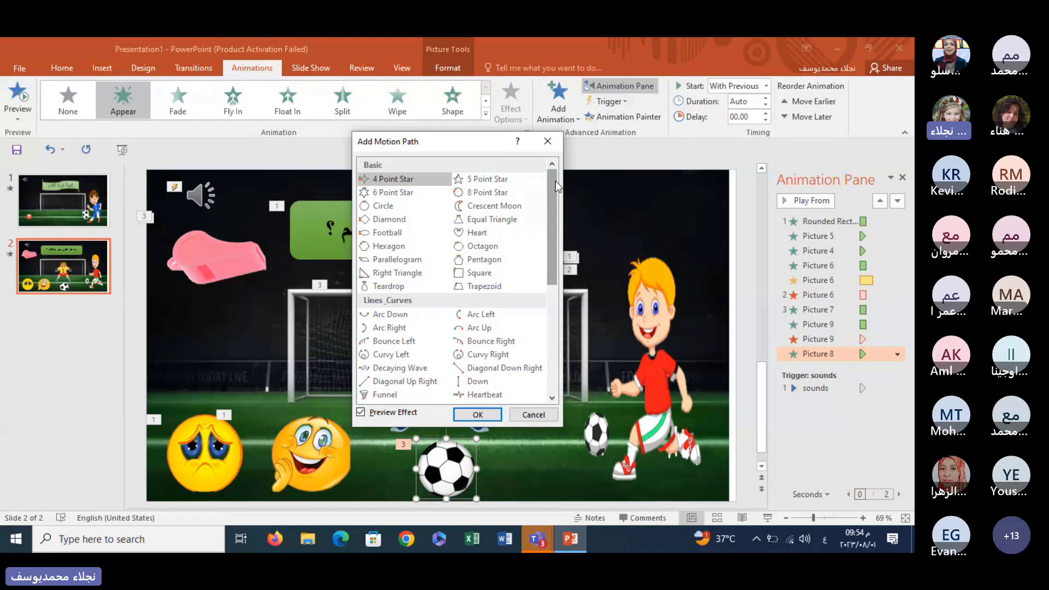
pyautogui.moveTo(555, 181); pyautogui.dragTo(565, 284)
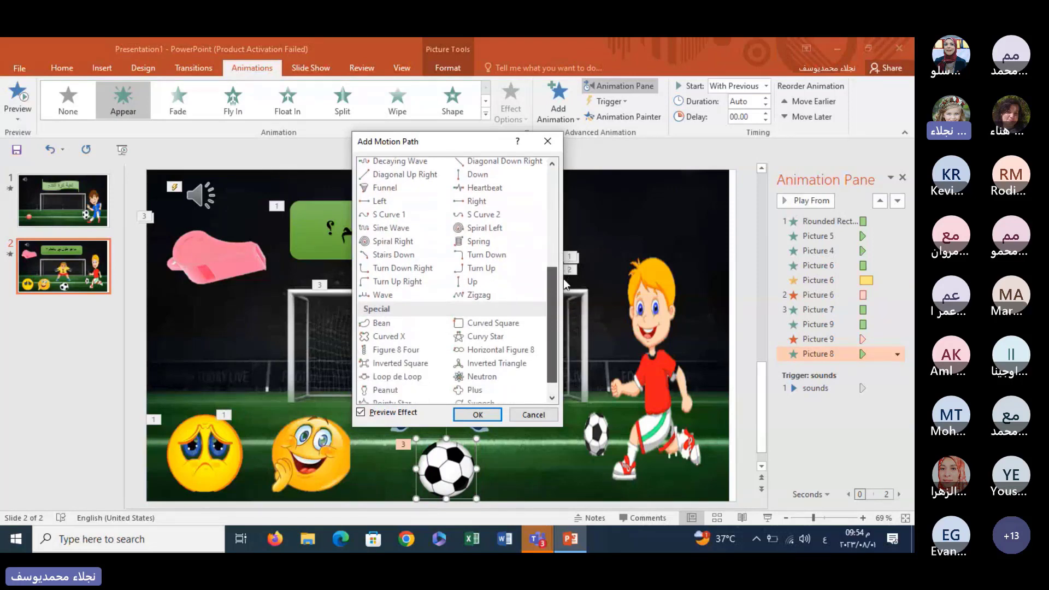
pyautogui.moveTo(566, 284); pyautogui.dragTo(567, 320)
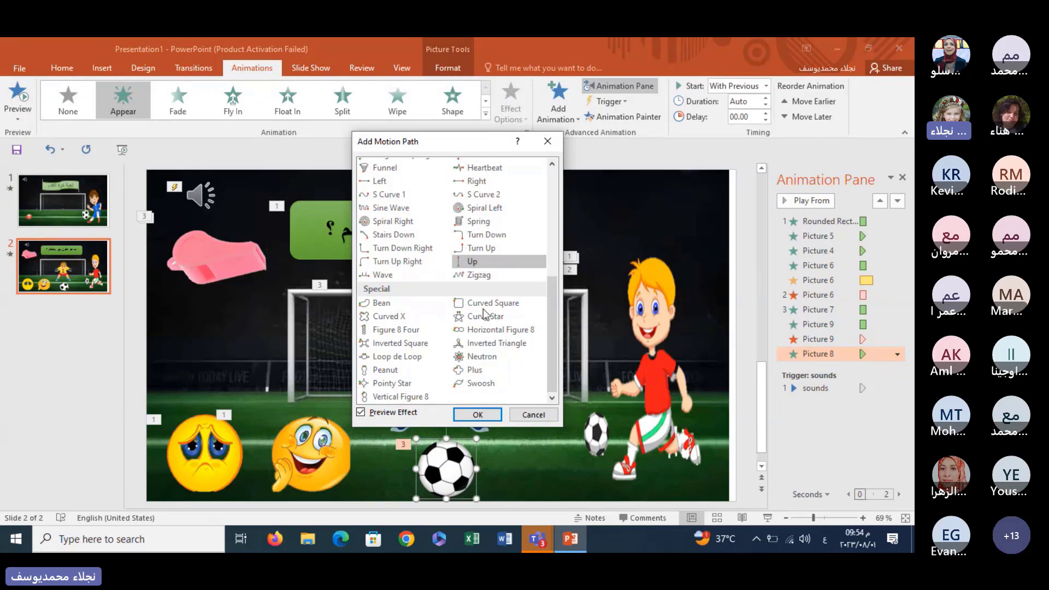
pyautogui.click(398, 250)
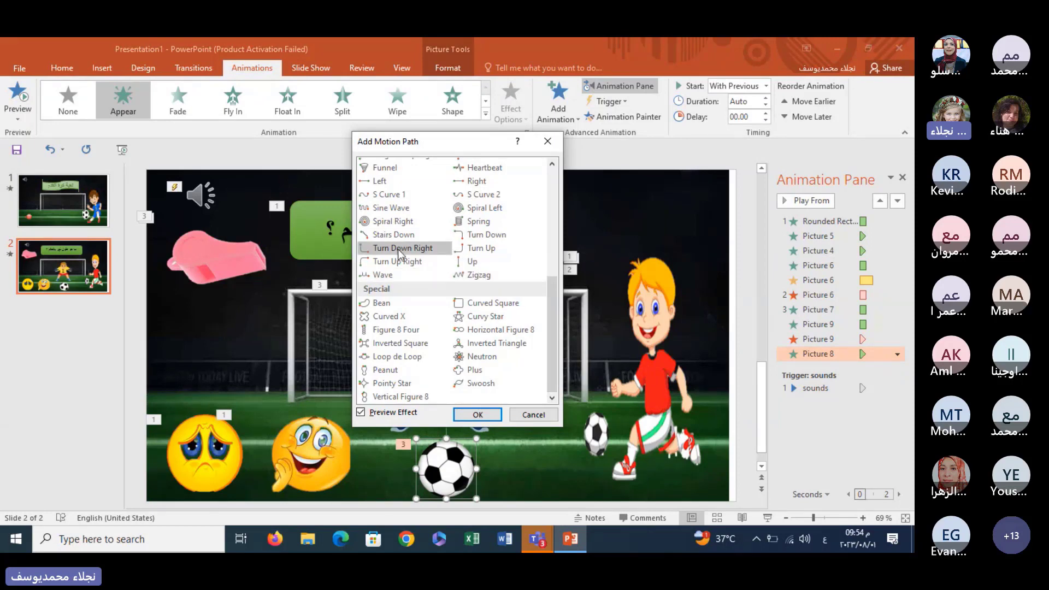
pyautogui.click(382, 181)
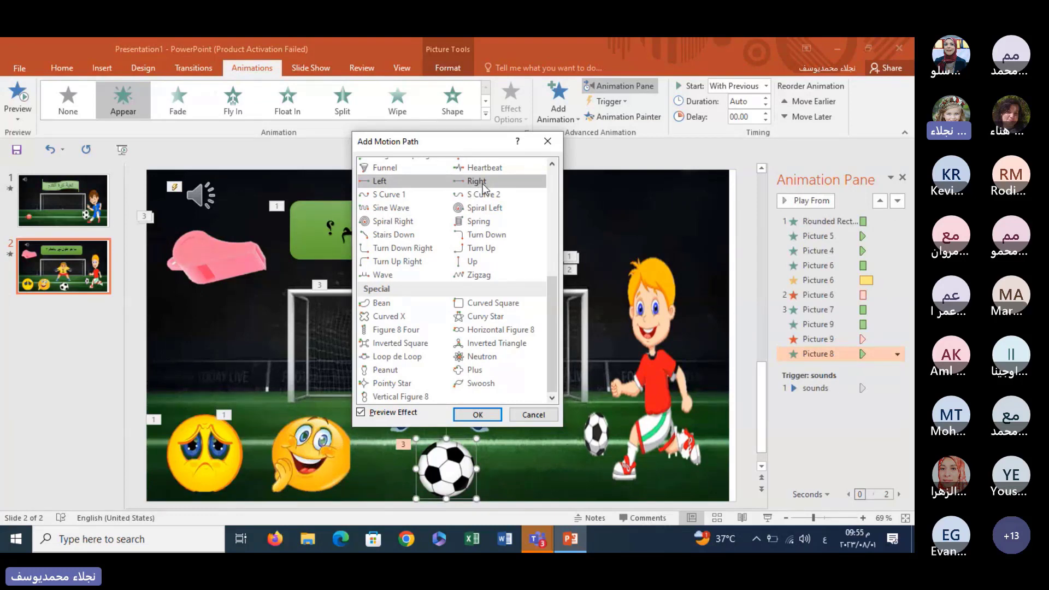
pyautogui.click(484, 183)
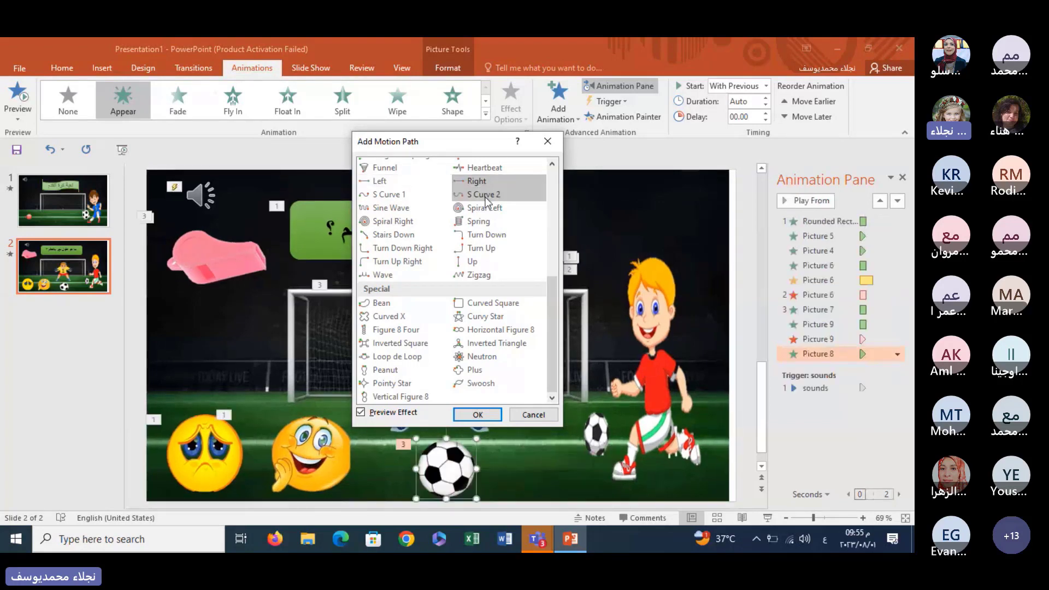
pyautogui.click(488, 418)
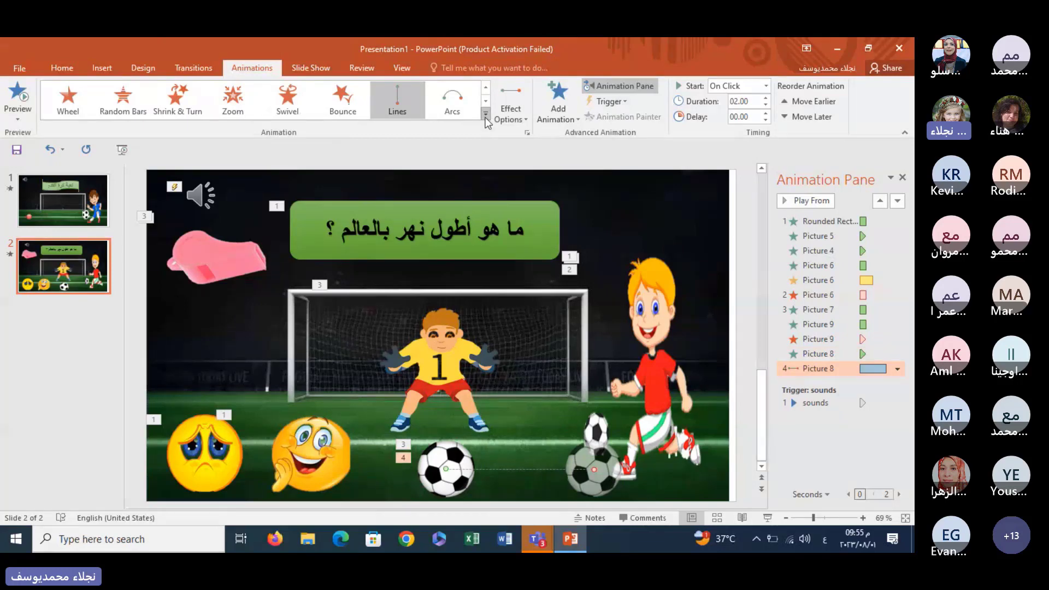
# - Review the motion path's Effect Options, then choose Custom Path from the animation gallery
pyautogui.click(516, 116)
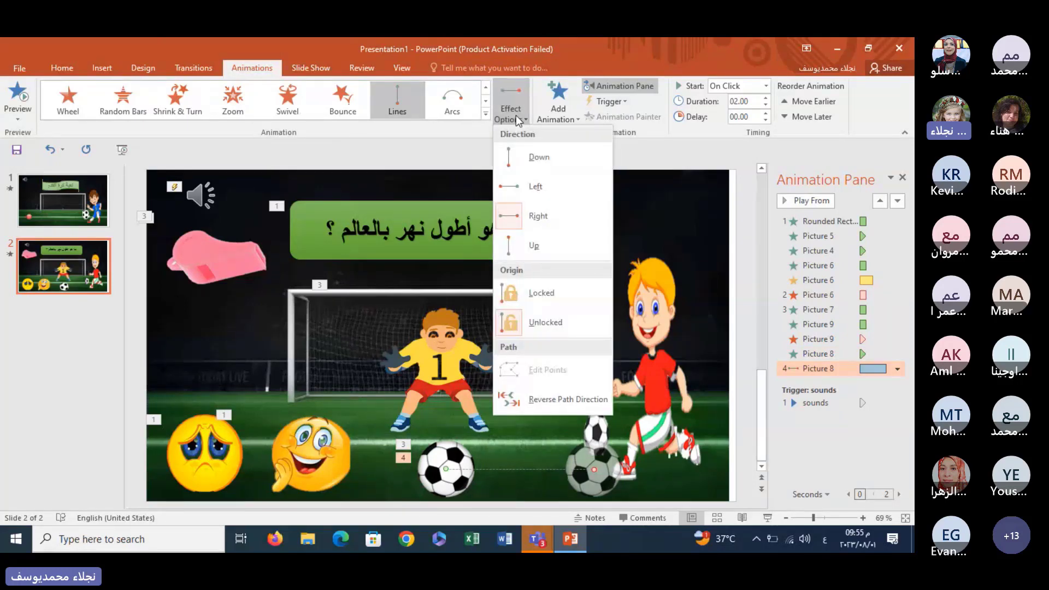
pyautogui.click(487, 115)
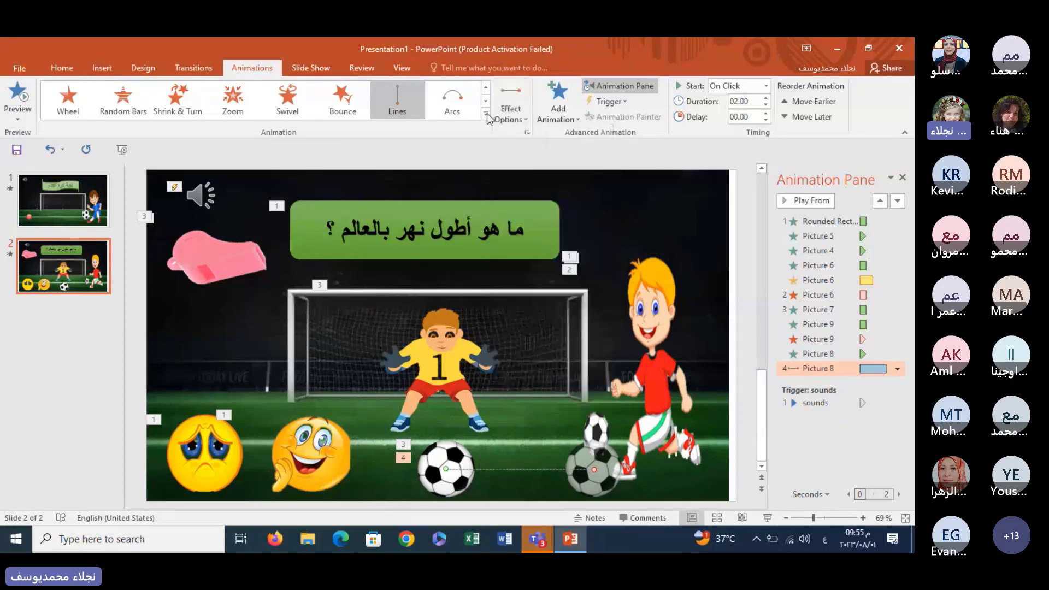
pyautogui.click(486, 113)
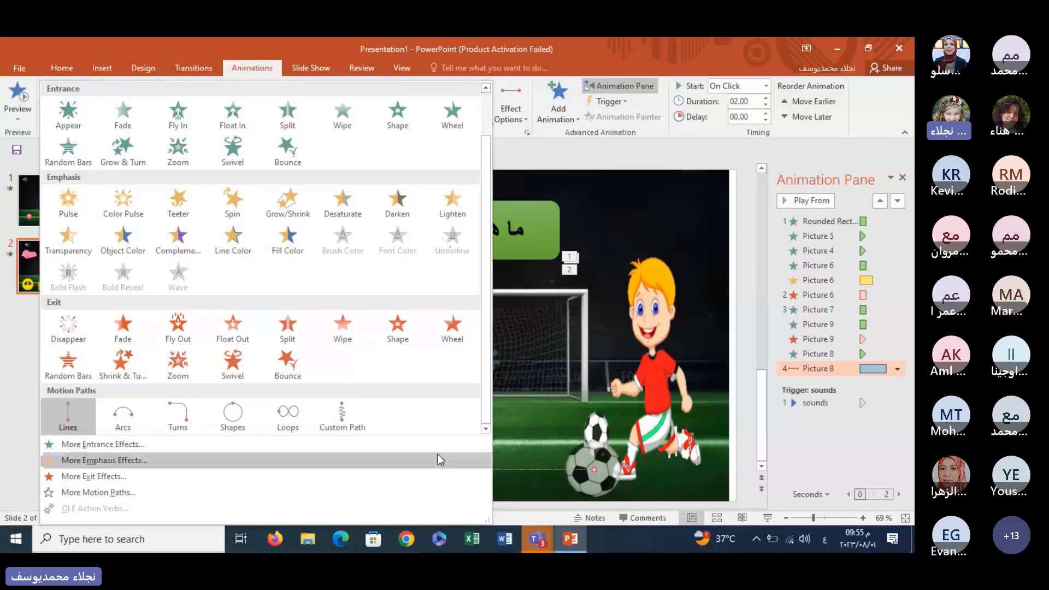
pyautogui.click(345, 417)
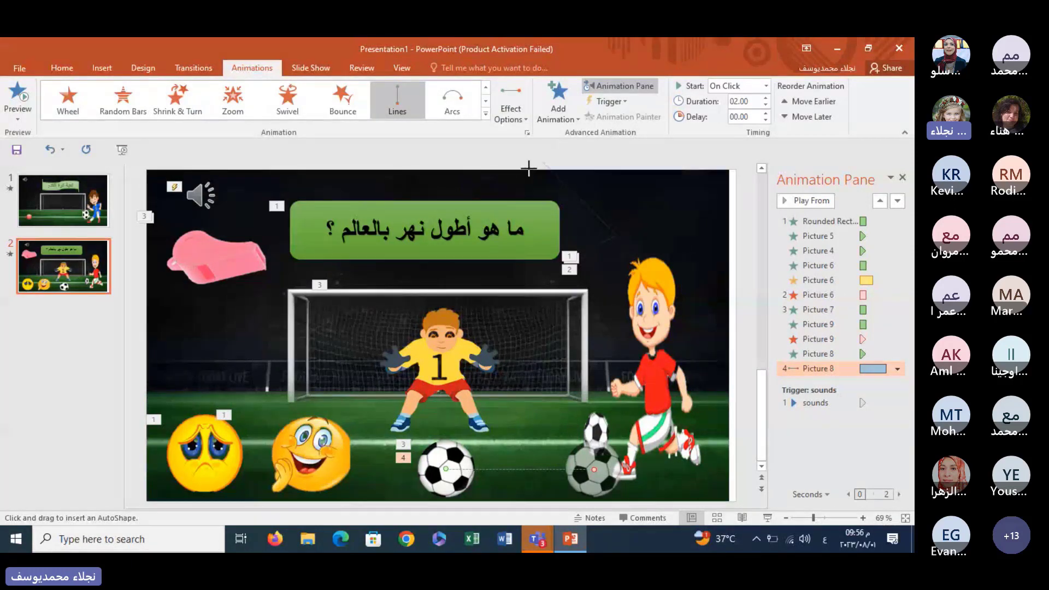
# - Finish and delete the stray custom motion path, then reselect the football
pyautogui.doubleClick(599, 236)
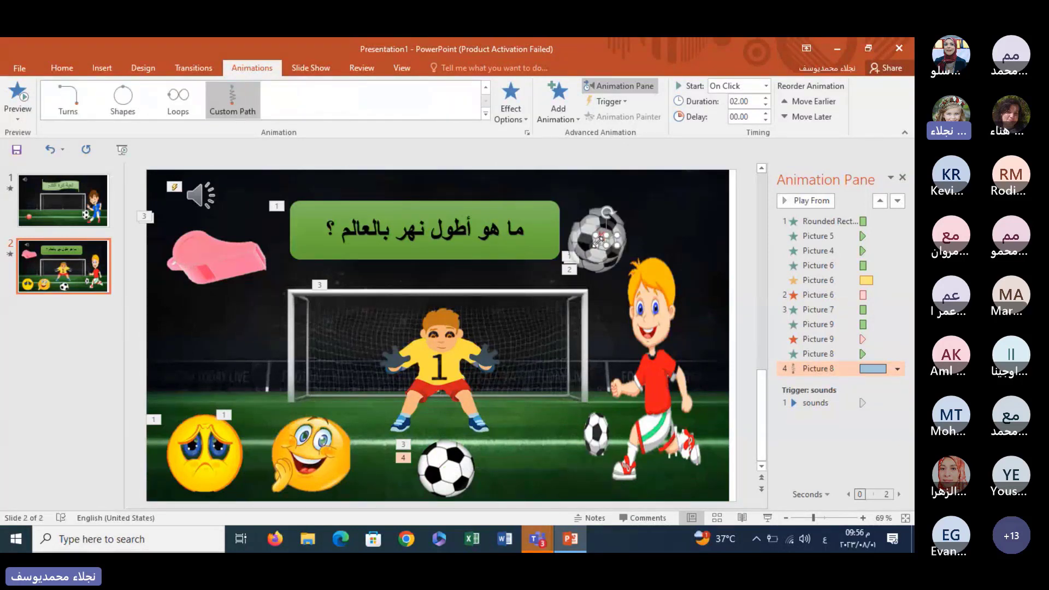
pyautogui.press('Delete')
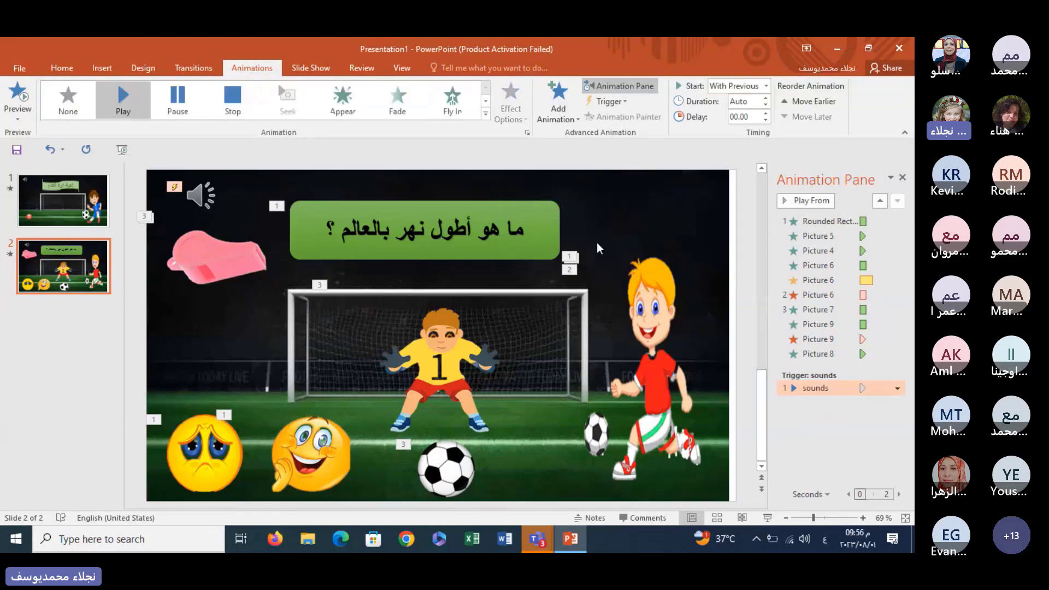
pyautogui.click(450, 481)
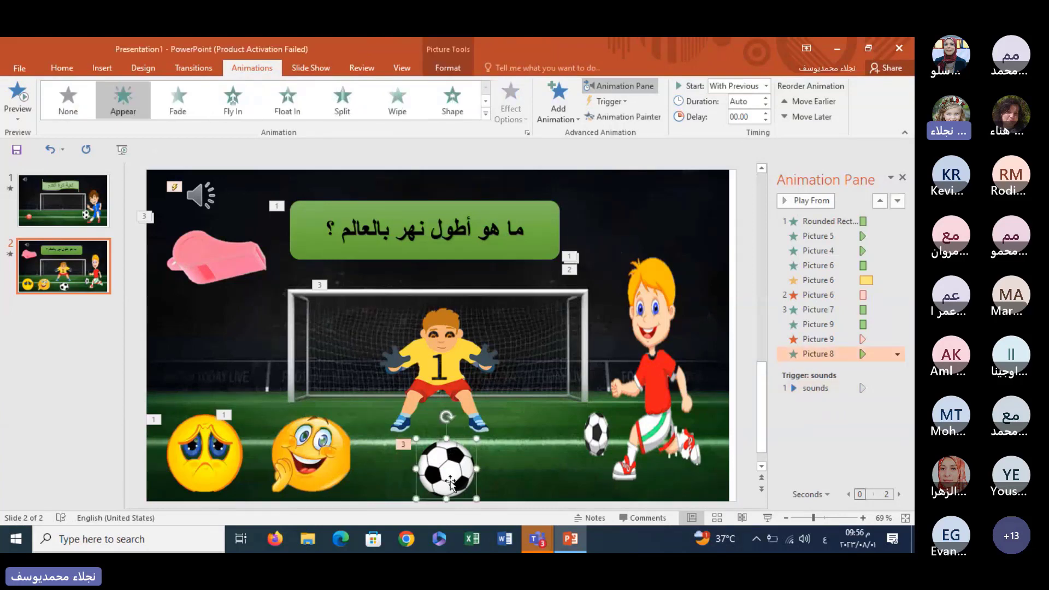
# - Select the Right motion path for the football in More Motion Paths
pyautogui.click(559, 115)
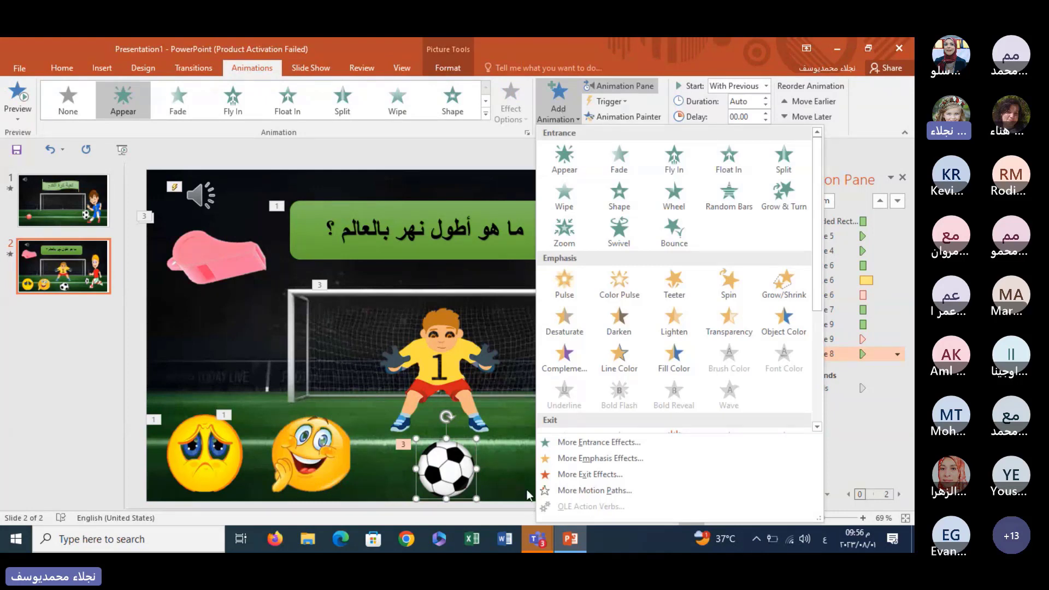
pyautogui.click(563, 490)
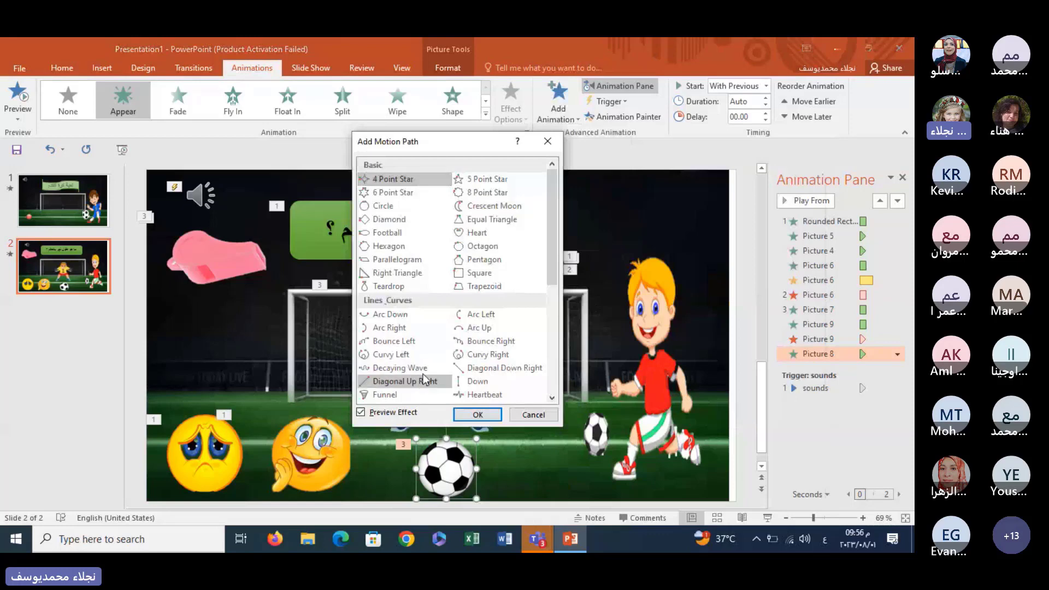
pyautogui.moveTo(553, 188); pyautogui.dragTo(554, 224)
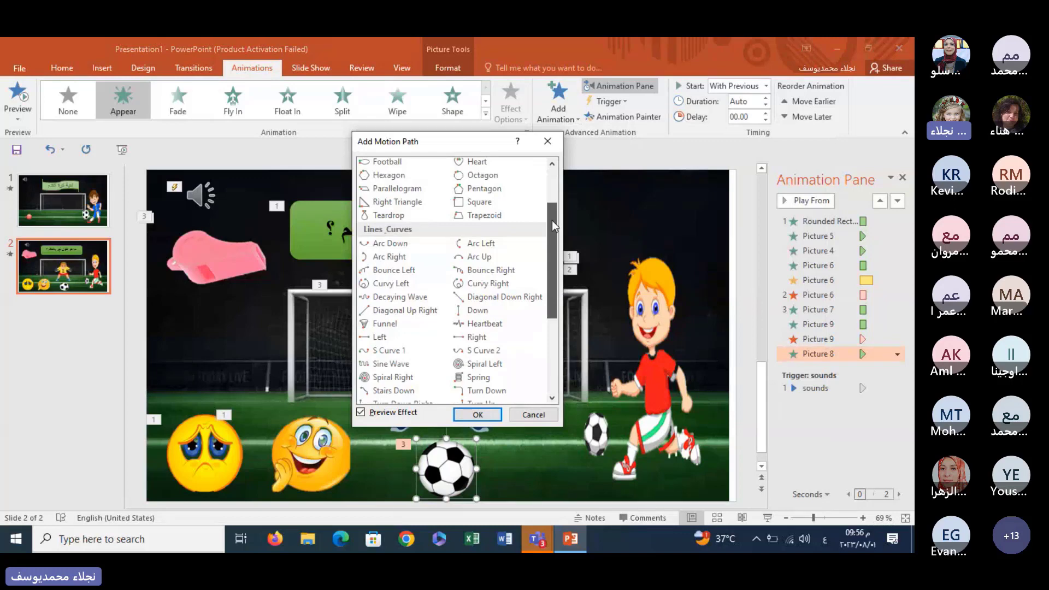
pyautogui.moveTo(552, 221); pyautogui.dragTo(552, 279)
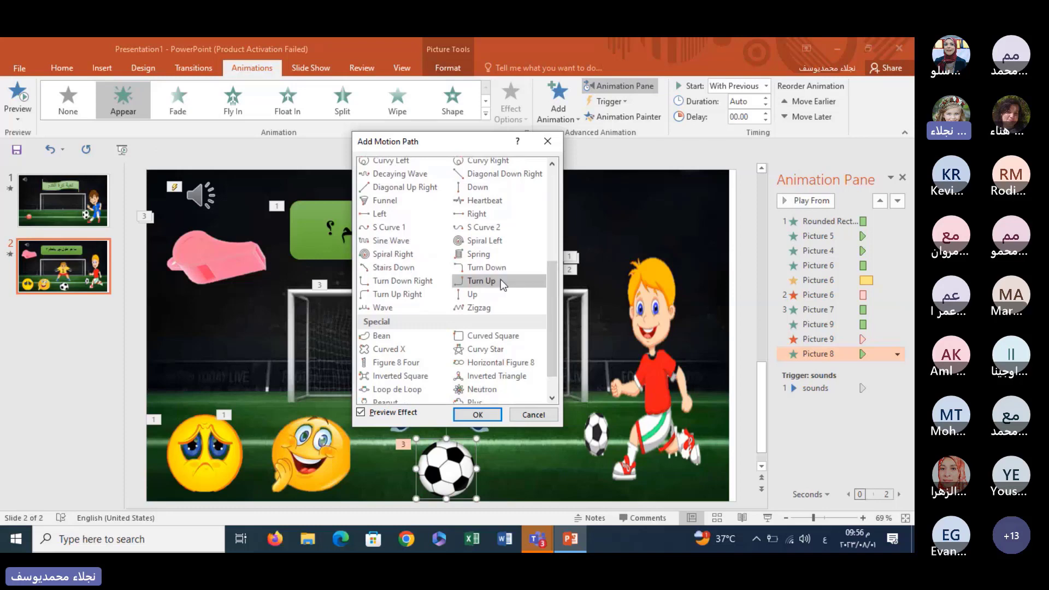
pyautogui.click(476, 214)
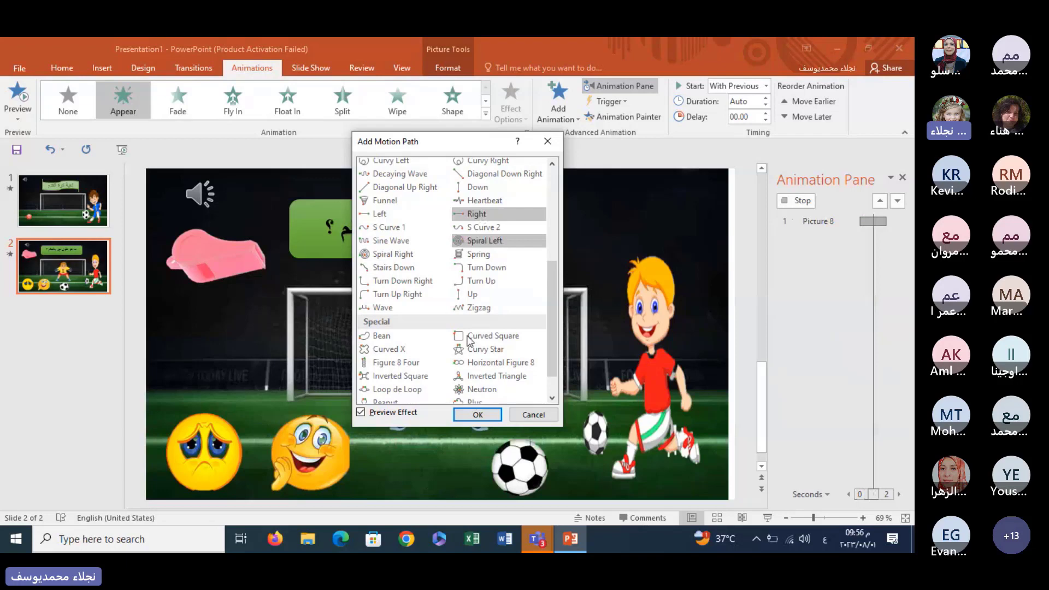
# - Apply the Right motion path to the football, then begin a Custom Path
pyautogui.click(469, 416)
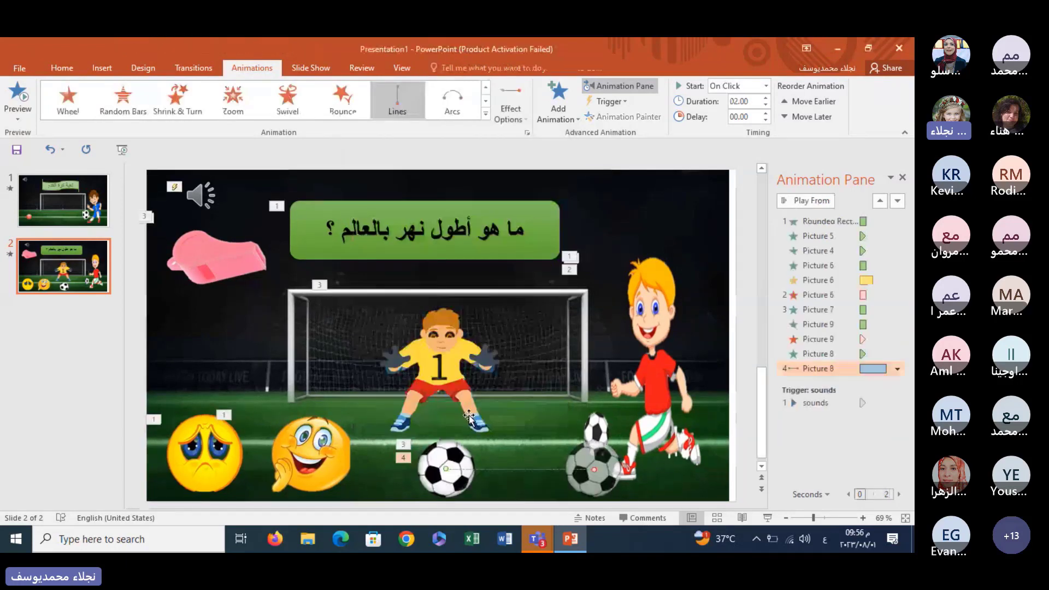
pyautogui.click(486, 114)
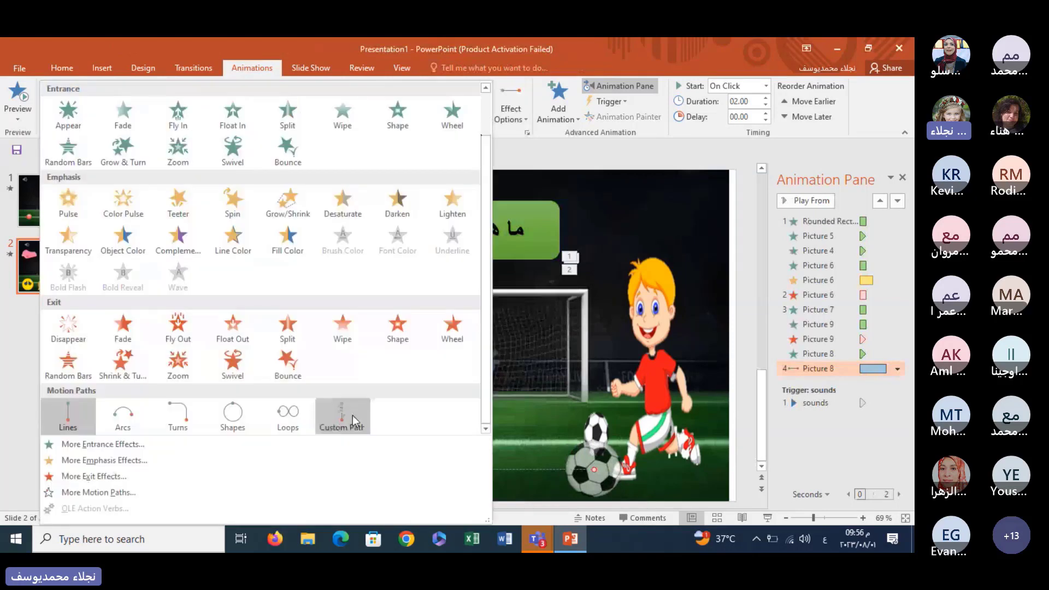
pyautogui.click(341, 418)
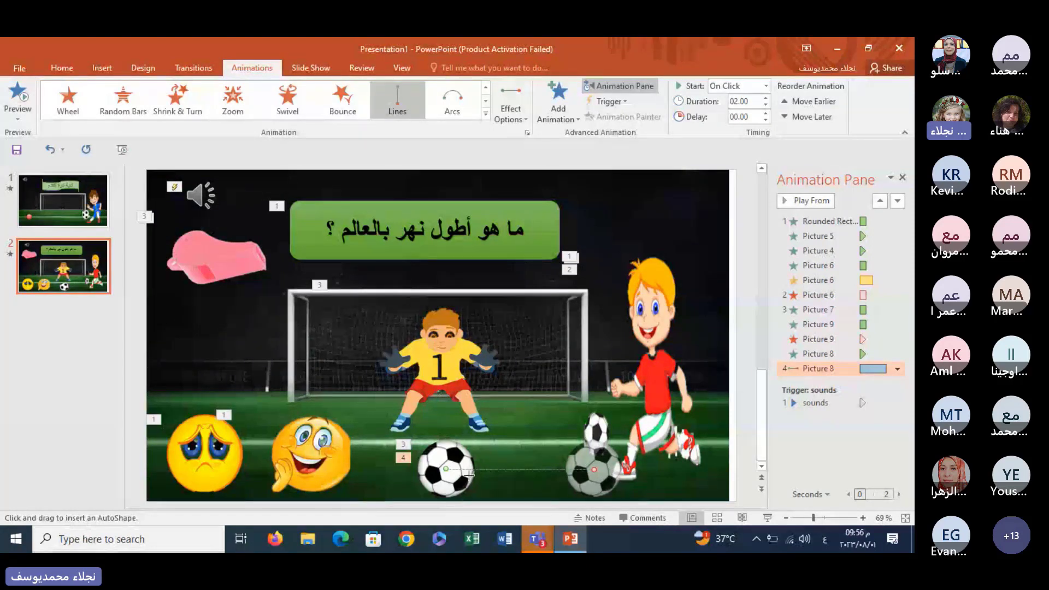
# - Run the slide show to test the animations, then return to editing
pyautogui.click(769, 519)
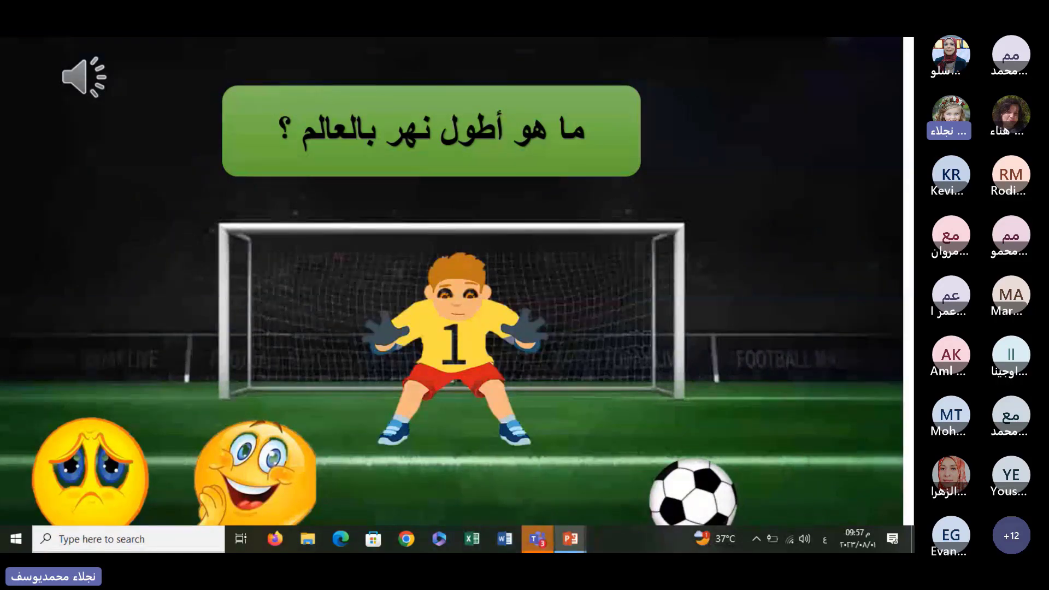
pyautogui.press('Escape')
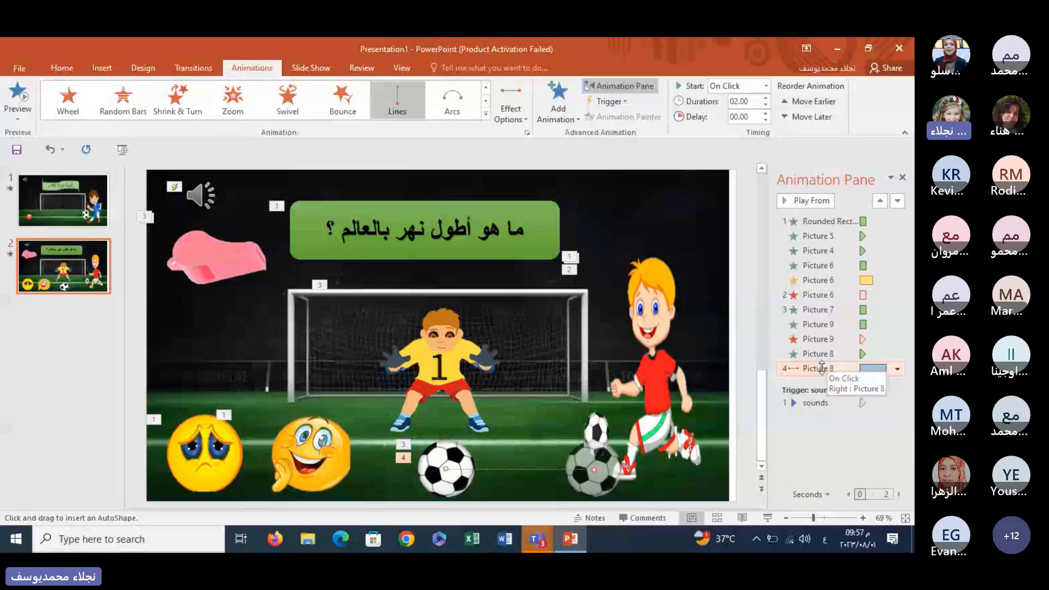
pyautogui.rightClick(822, 368)
pyautogui.click(818, 435)
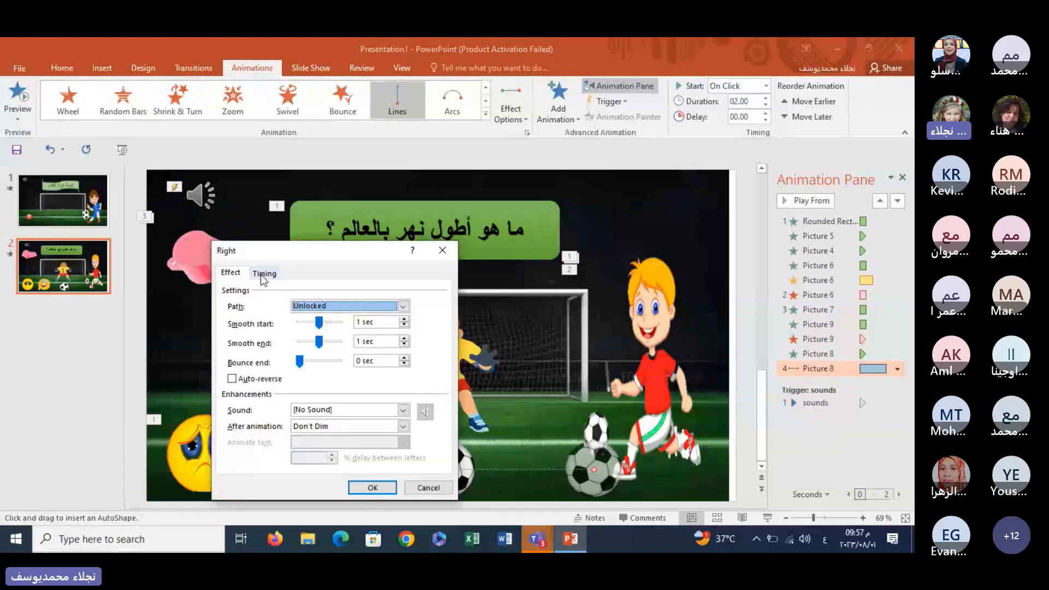
pyautogui.click(261, 275)
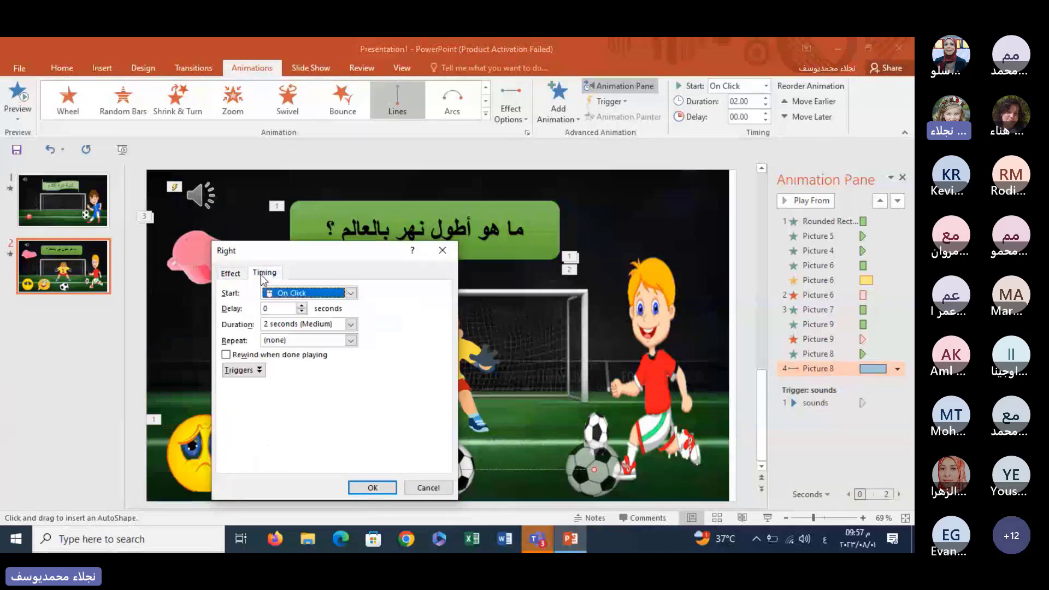
pyautogui.click(350, 295)
pyautogui.click(303, 317)
pyautogui.click(257, 371)
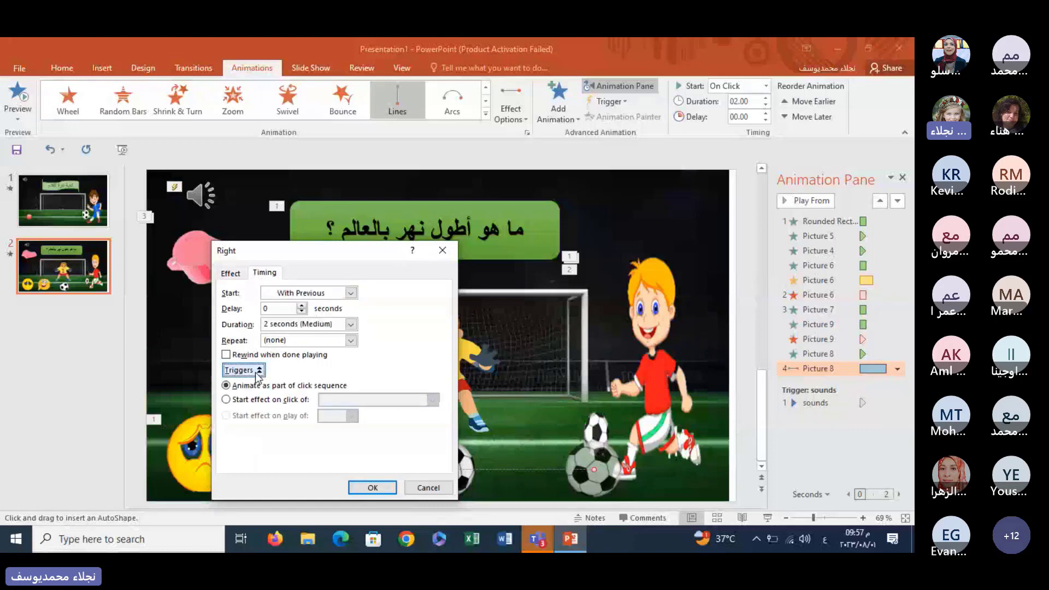
pyautogui.click(284, 400)
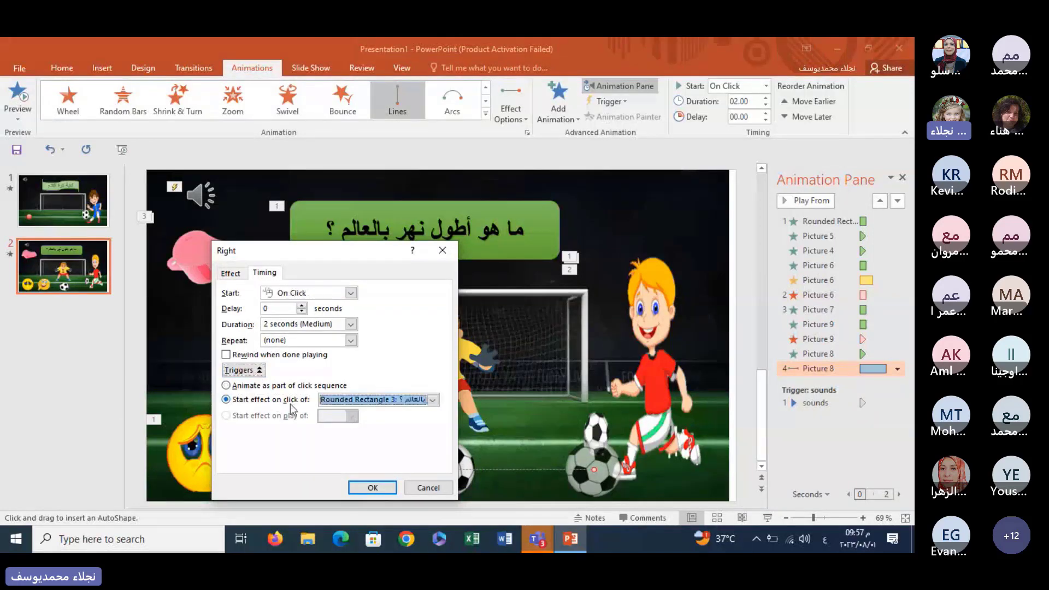
pyautogui.click(432, 399)
pyautogui.moveTo(435, 420); pyautogui.dragTo(438, 452)
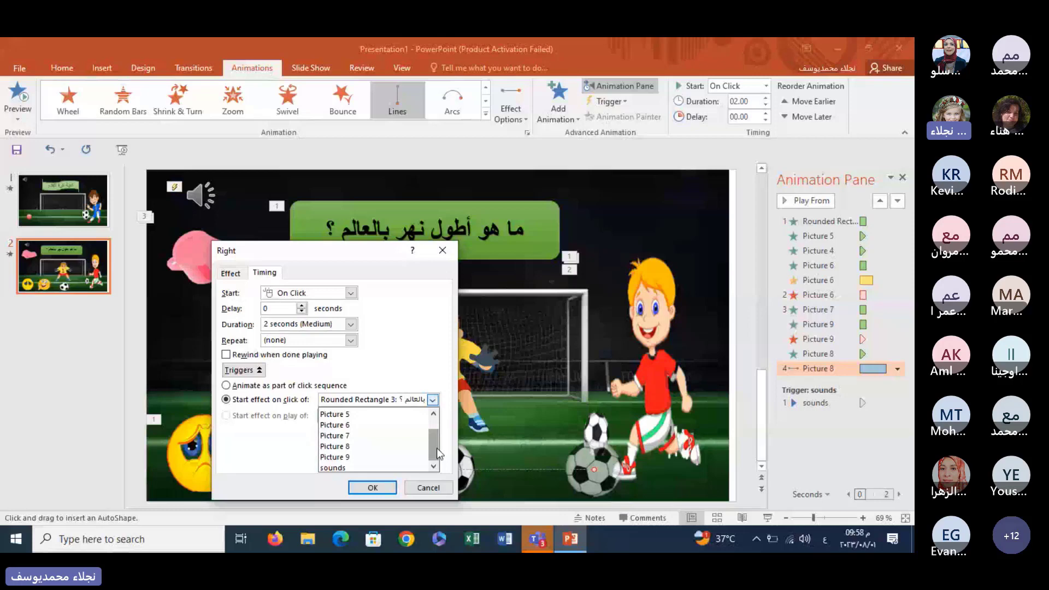
pyautogui.click(447, 261)
pyautogui.click(444, 485)
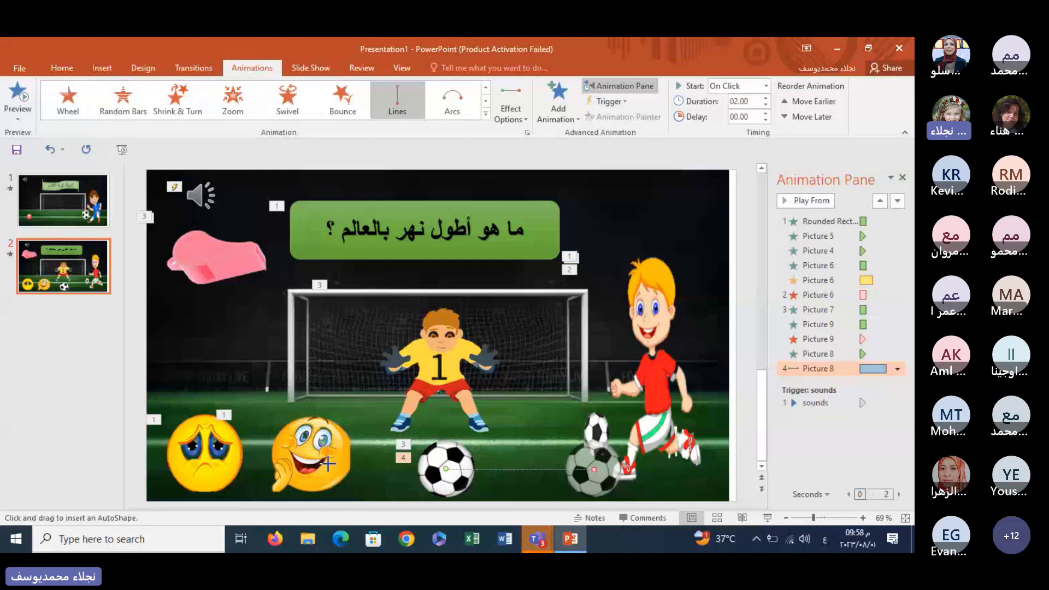
# - Select the goalkeeper and the smiling emoji to check their picture names
pyautogui.press('Escape')
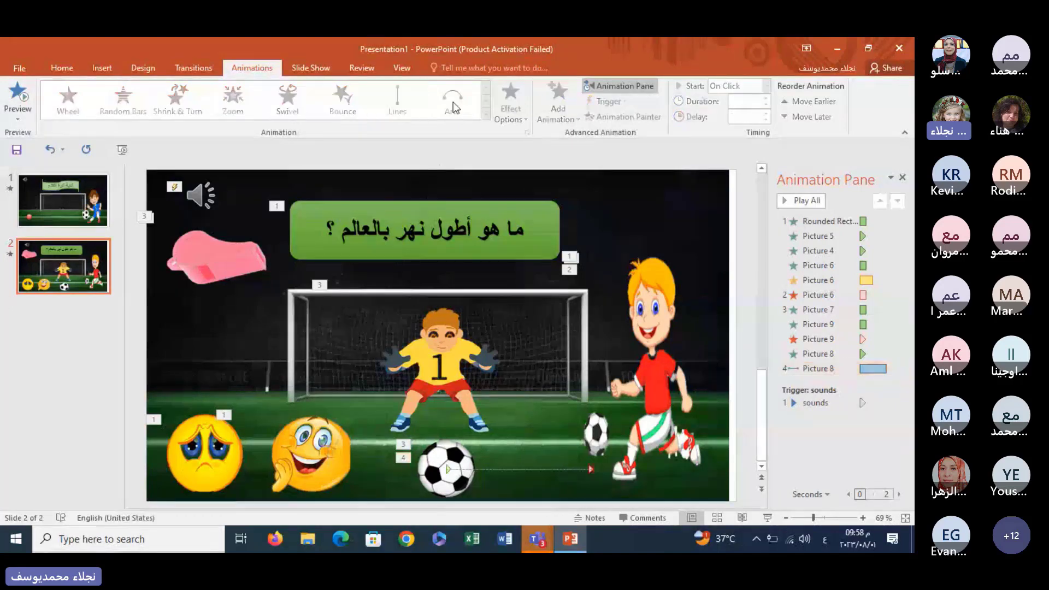
pyautogui.click(366, 444)
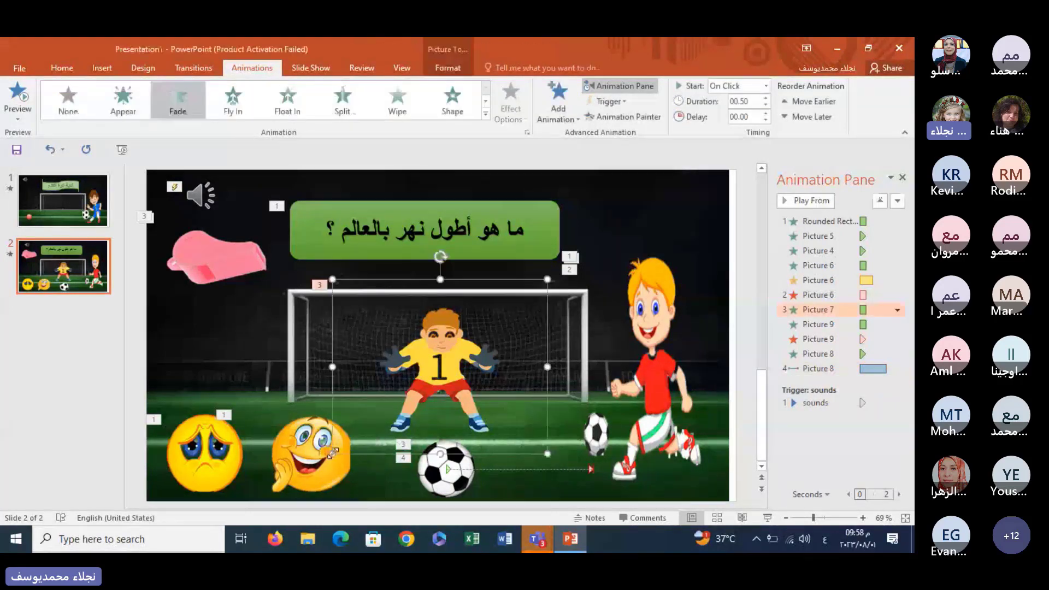
pyautogui.click(327, 454)
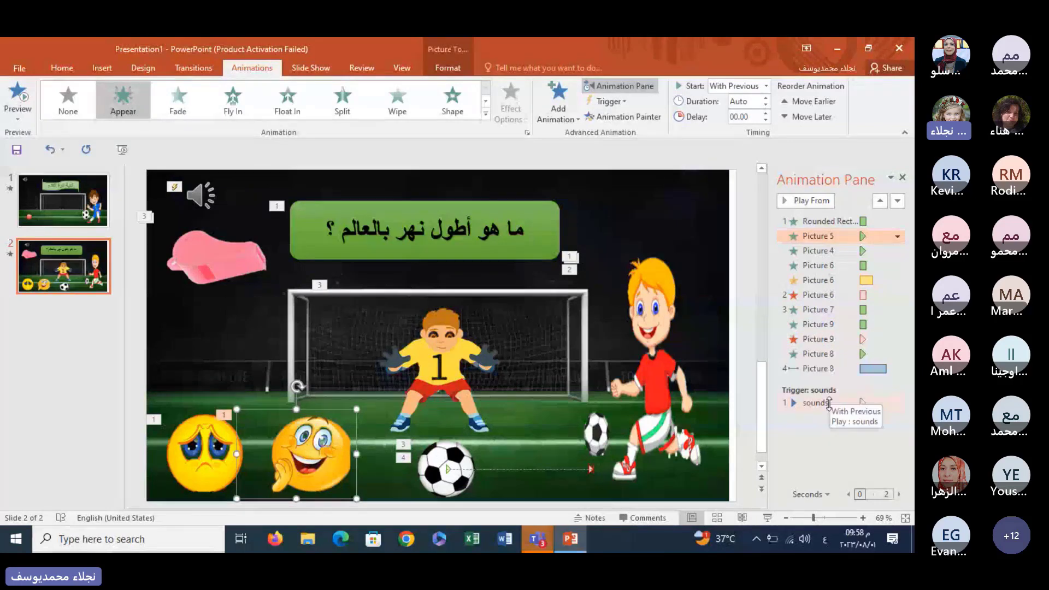
# - Set the ball's Right motion to start With Previous, triggered by clicking Picture 5
pyautogui.rightClick(829, 368)
pyautogui.click(830, 432)
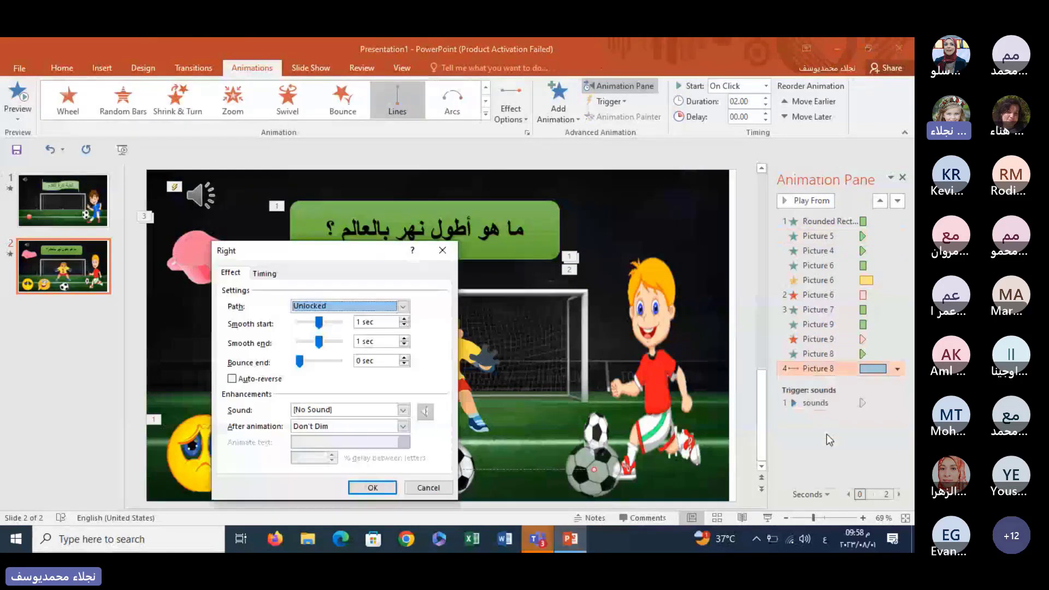
pyautogui.click(264, 274)
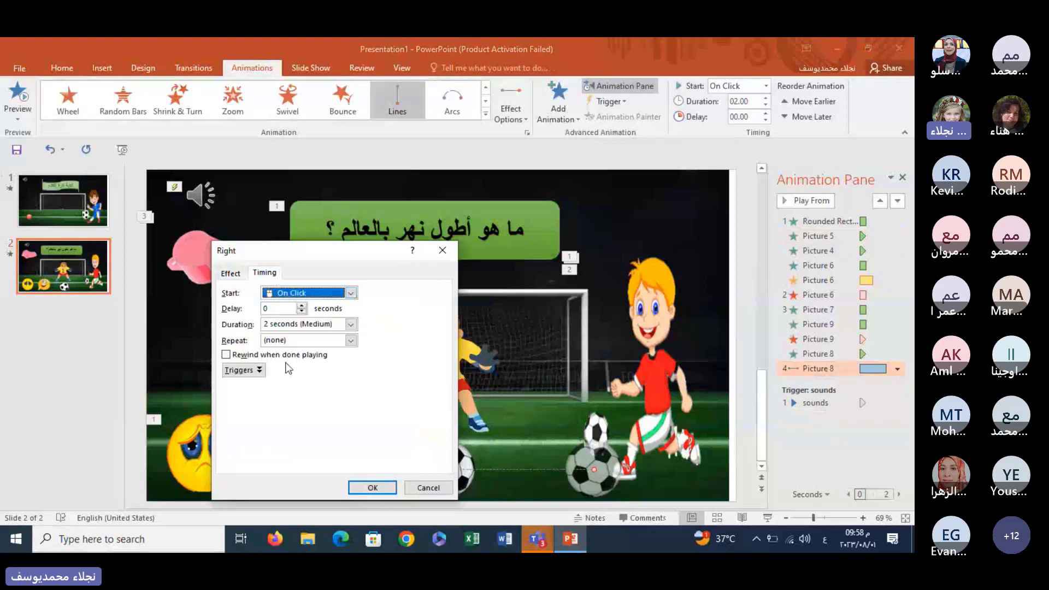
pyautogui.click(351, 293)
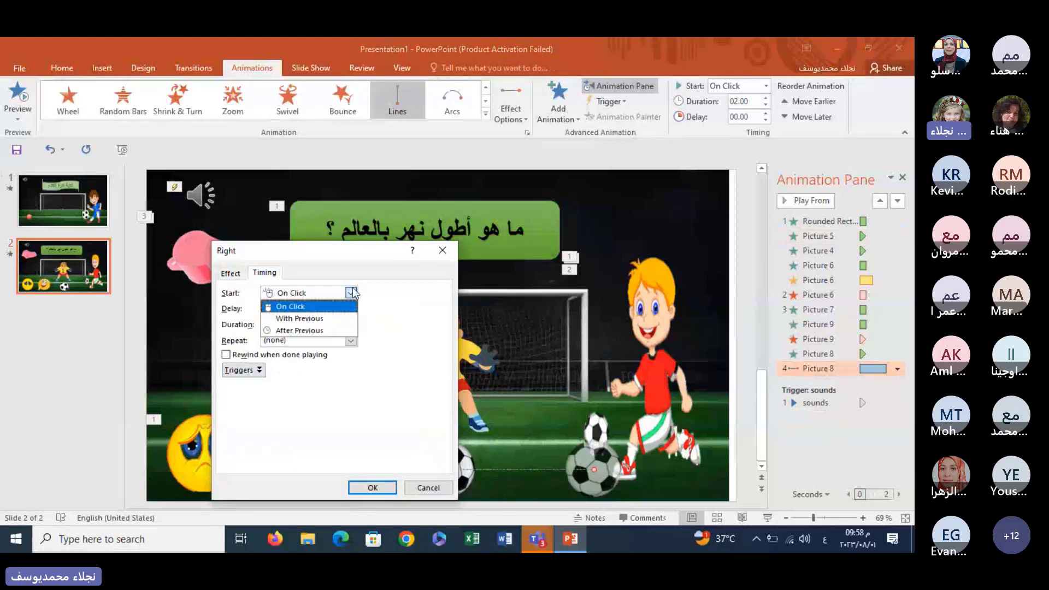
pyautogui.click(300, 319)
pyautogui.click(243, 370)
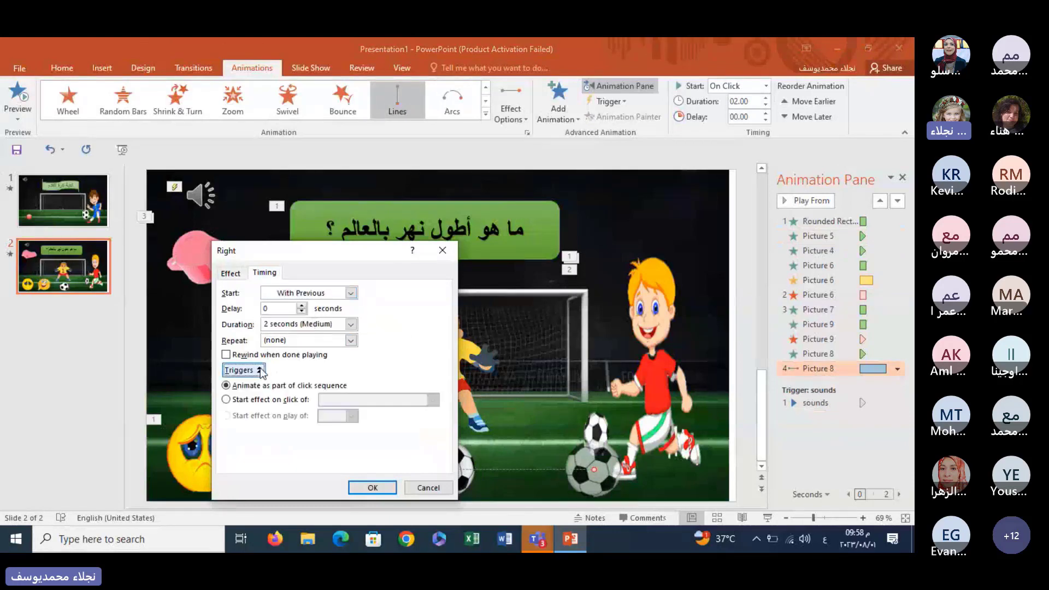
pyautogui.click(226, 399)
pyautogui.click(433, 399)
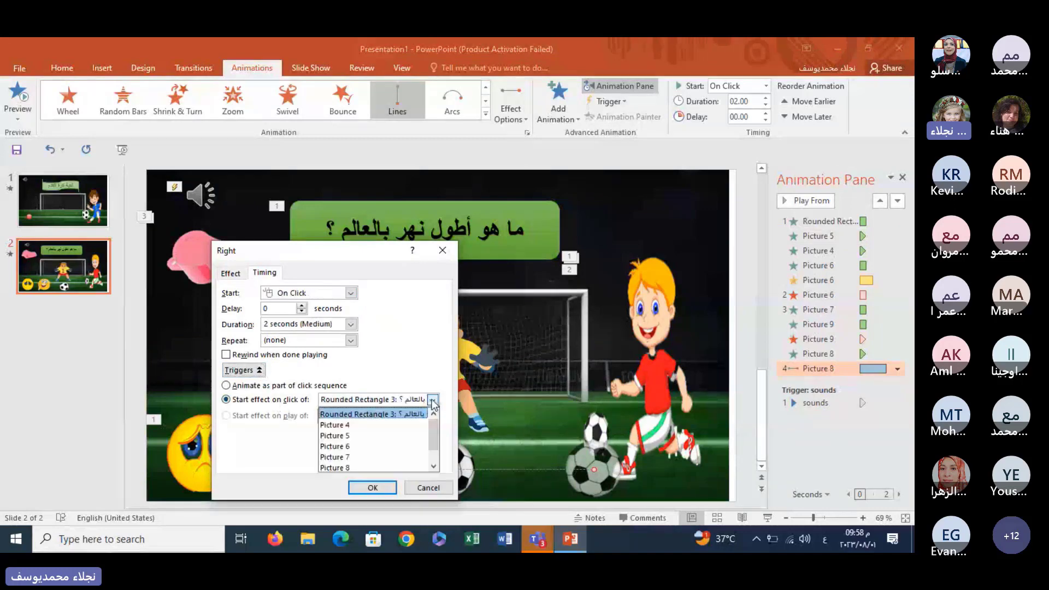
pyautogui.click(346, 440)
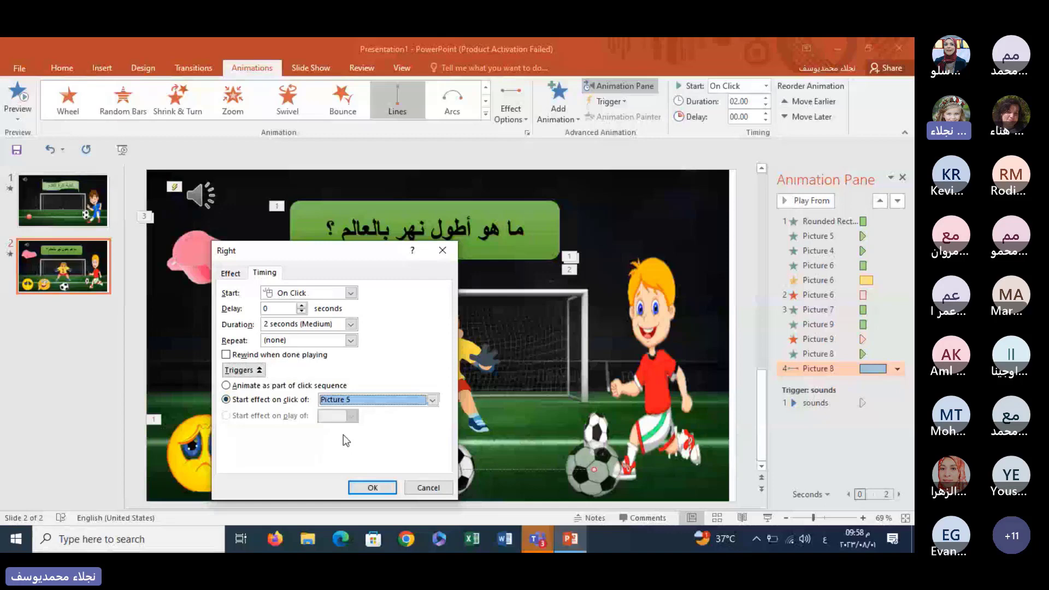
pyautogui.press('Return')
pyautogui.click(436, 370)
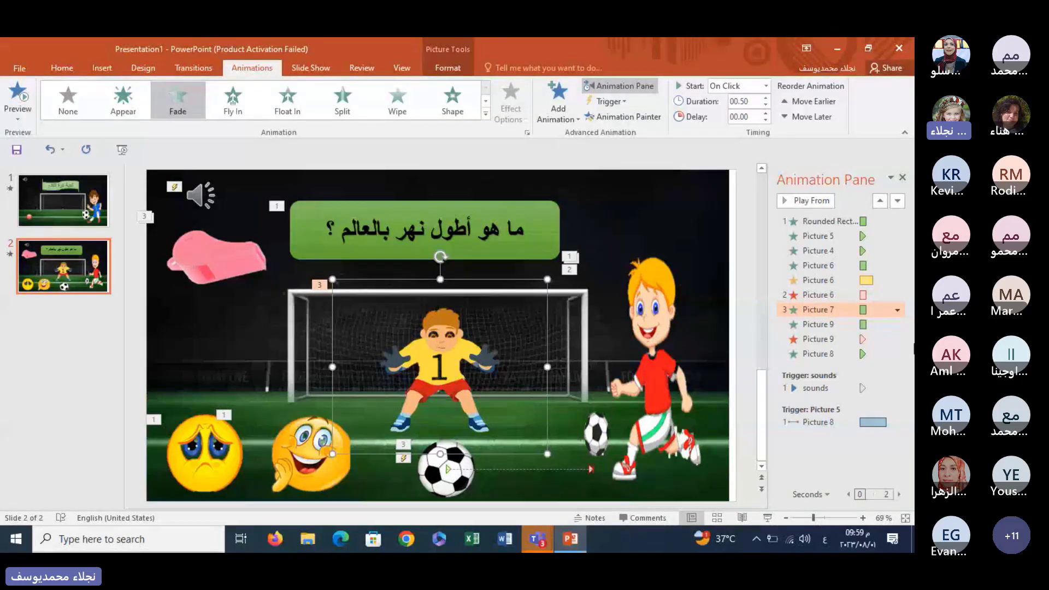
# - Set the goalkeeper's Fade to start With Previous, triggered by clicking Picture 5
pyautogui.rightClick(818, 309)
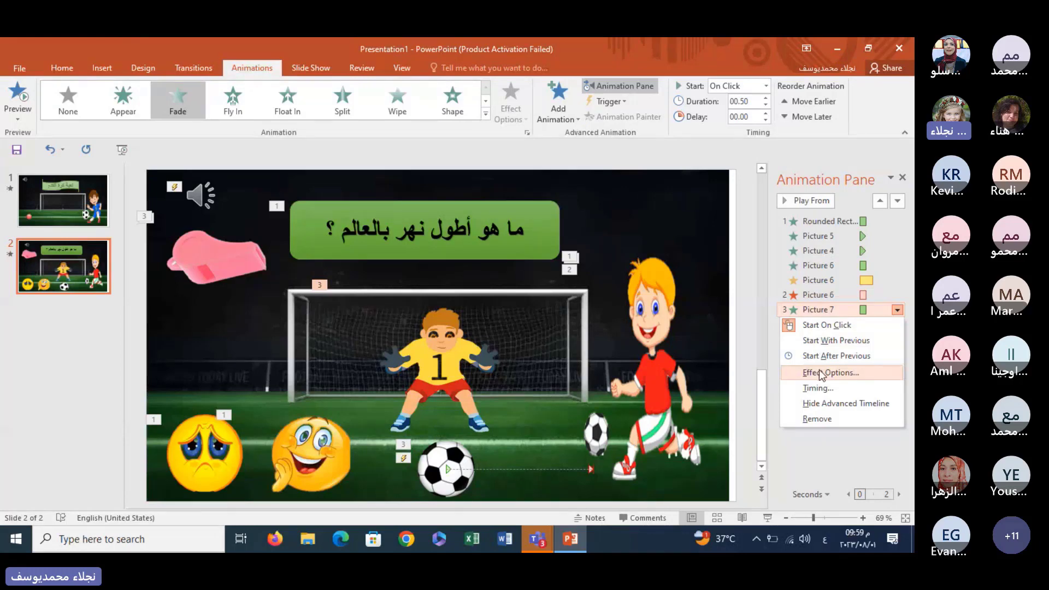
pyautogui.click(819, 372)
pyautogui.click(264, 297)
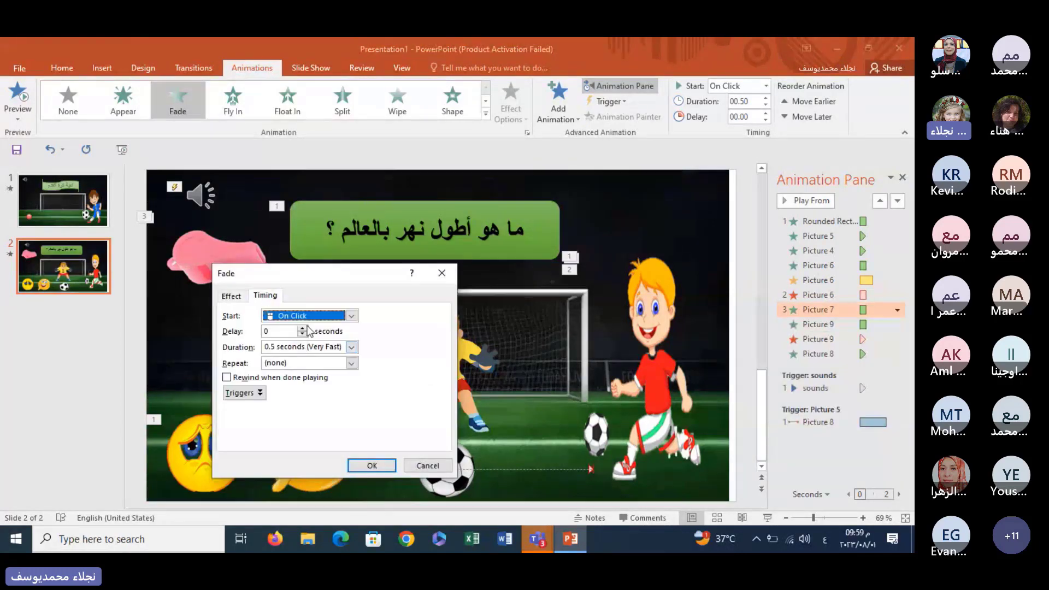
pyautogui.click(353, 316)
pyautogui.click(300, 336)
pyautogui.click(257, 393)
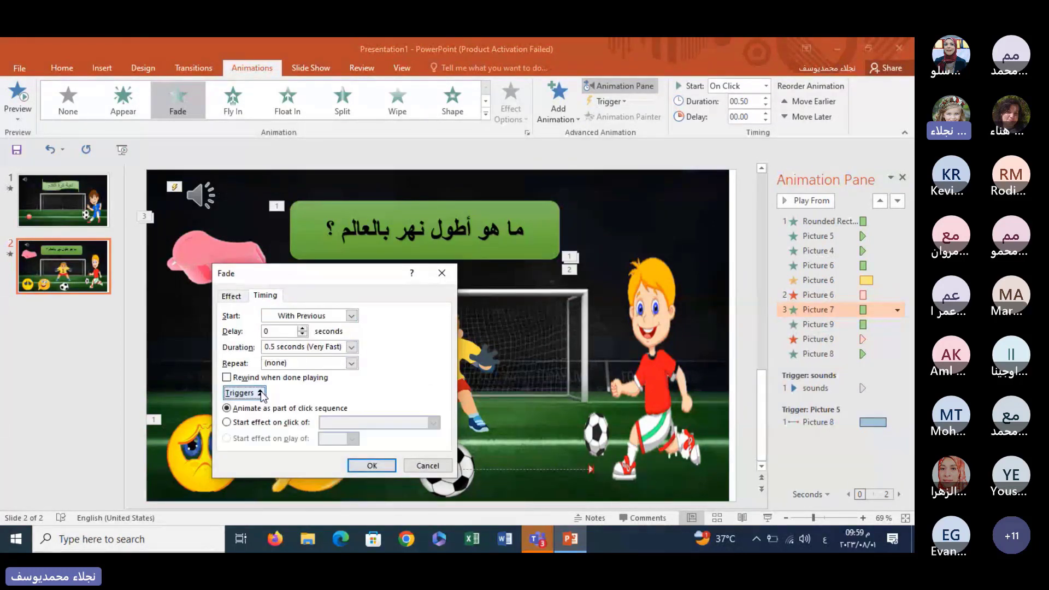
pyautogui.click(269, 423)
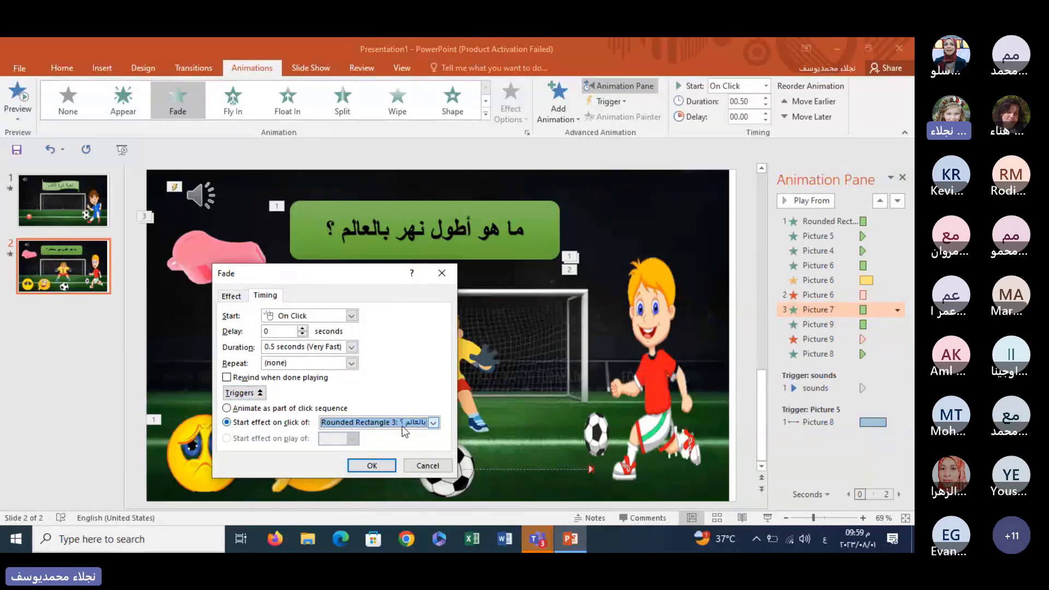
pyautogui.click(420, 428)
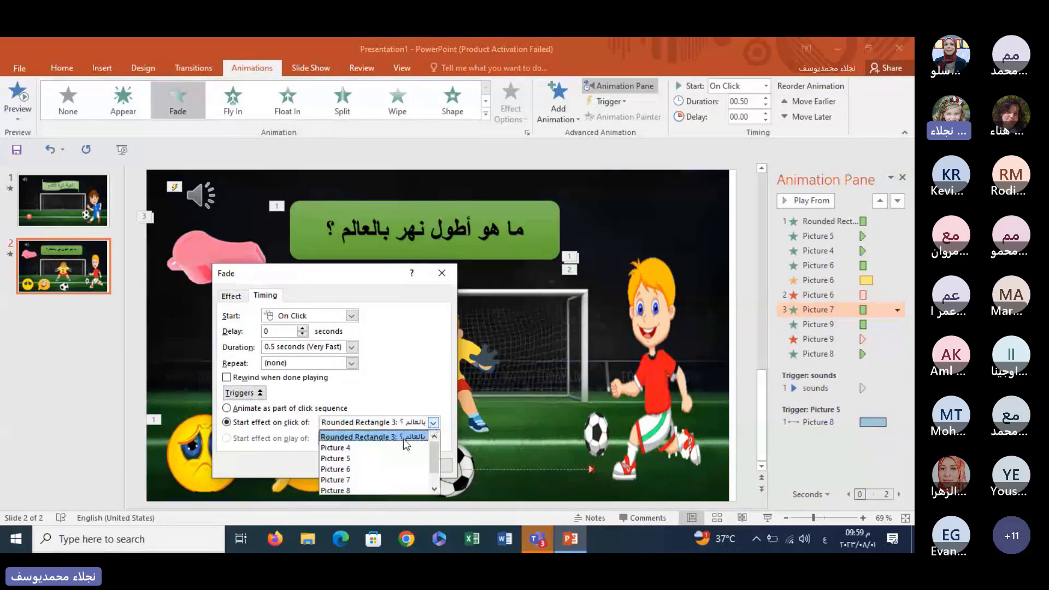
pyautogui.click(350, 459)
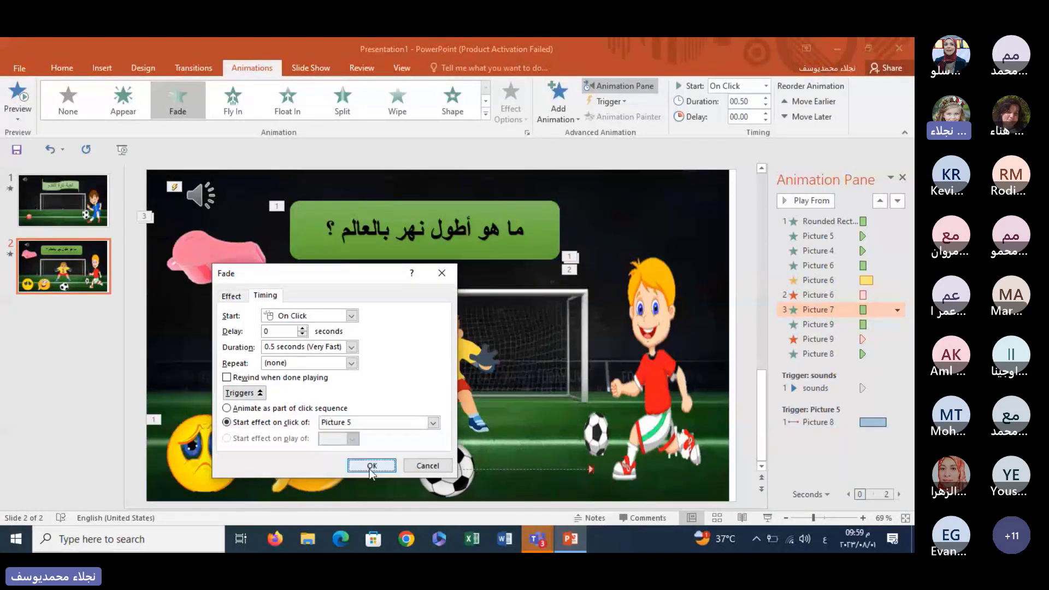
pyautogui.click(371, 466)
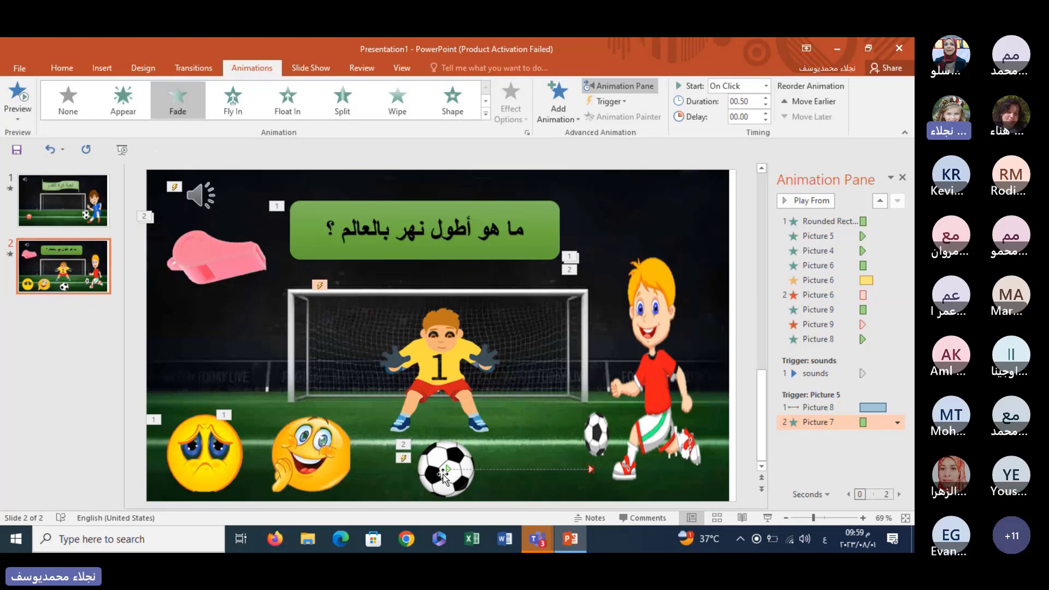
pyautogui.click(433, 368)
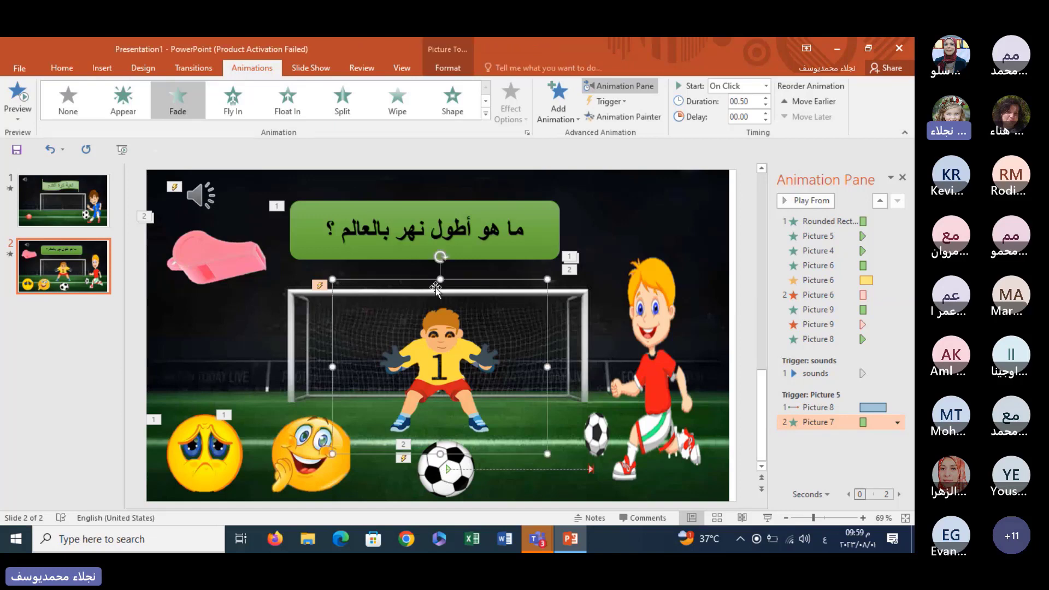
# - Add a Left motion path to the goalkeeper from More Motion Paths
pyautogui.click(564, 116)
pyautogui.click(564, 477)
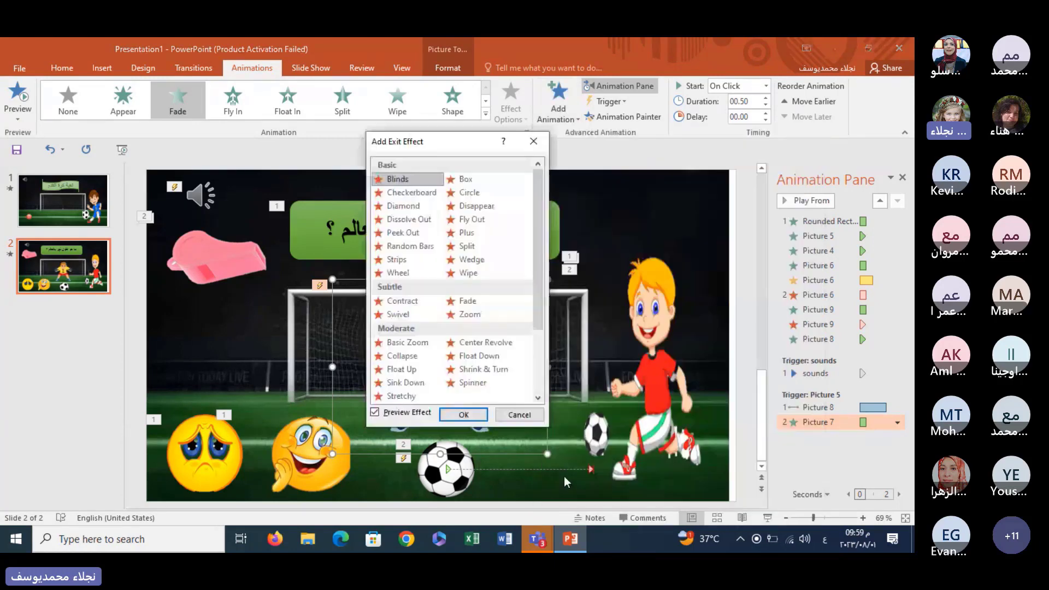
pyautogui.click(520, 415)
pyautogui.click(566, 109)
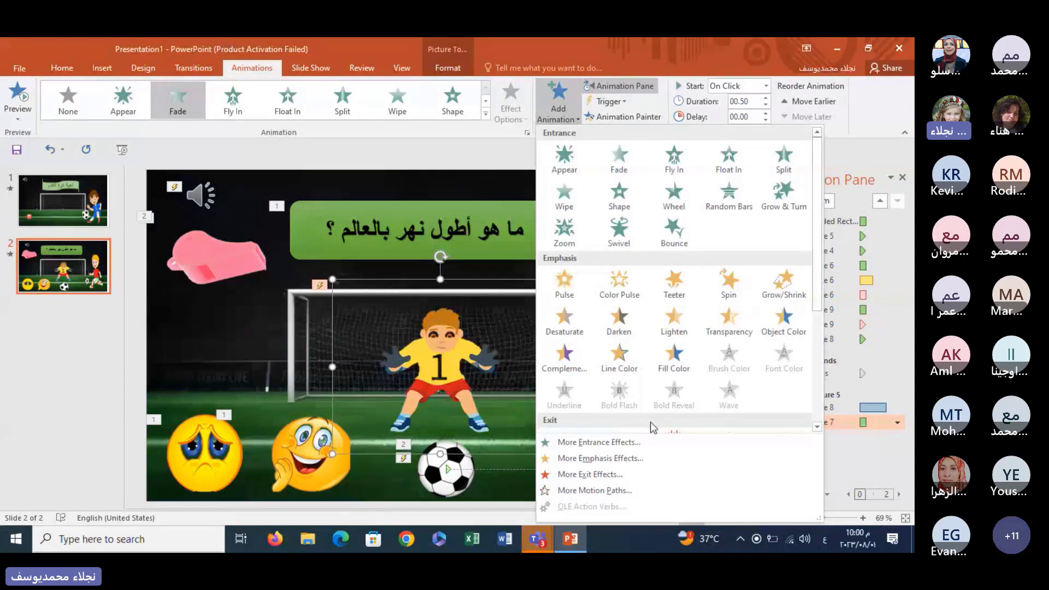
pyautogui.click(595, 490)
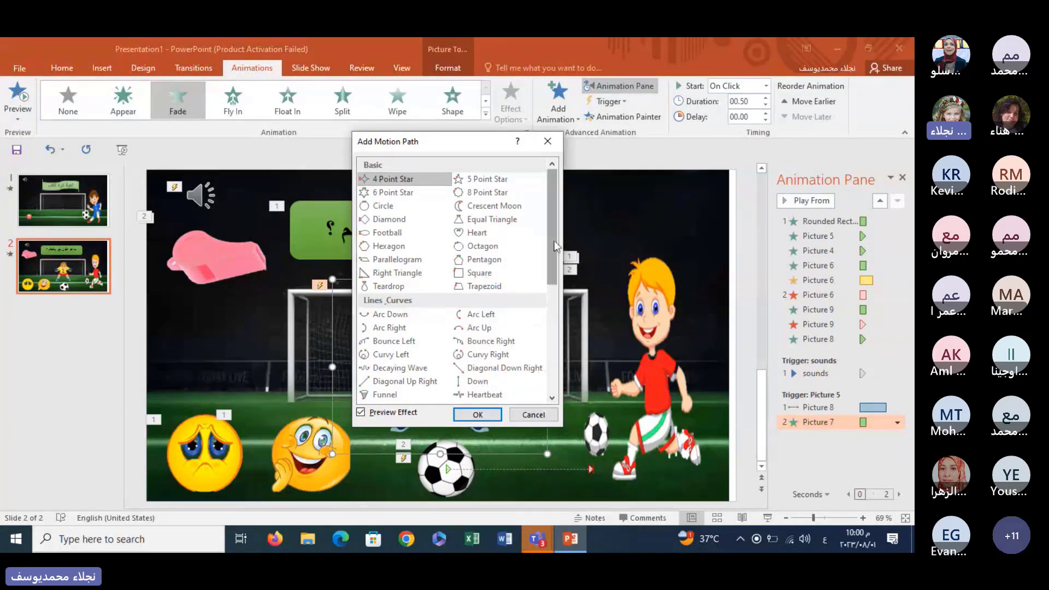
pyautogui.moveTo(554, 241); pyautogui.dragTo(552, 314)
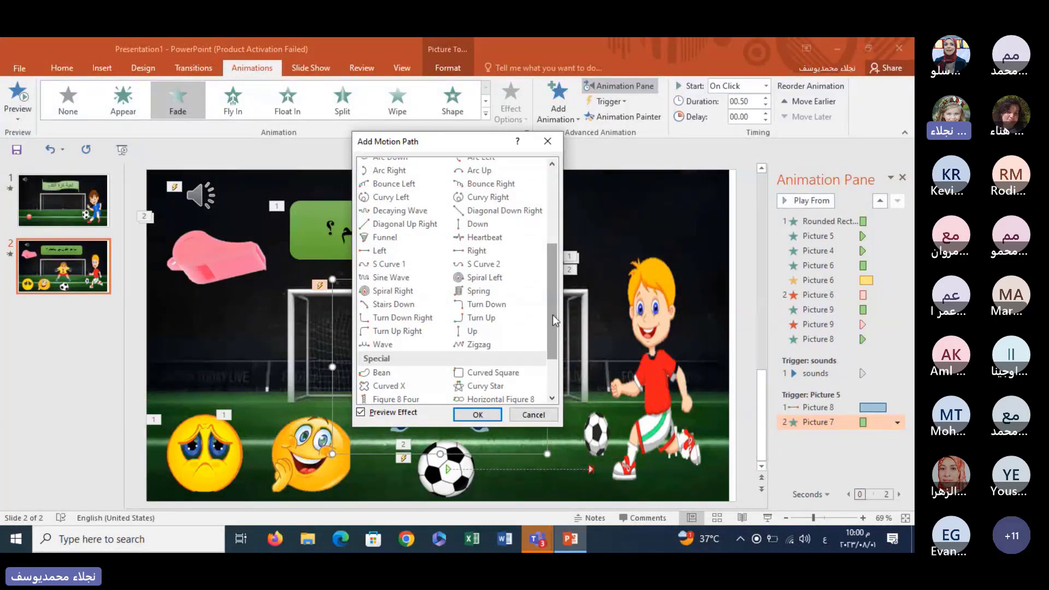
pyautogui.click(385, 250)
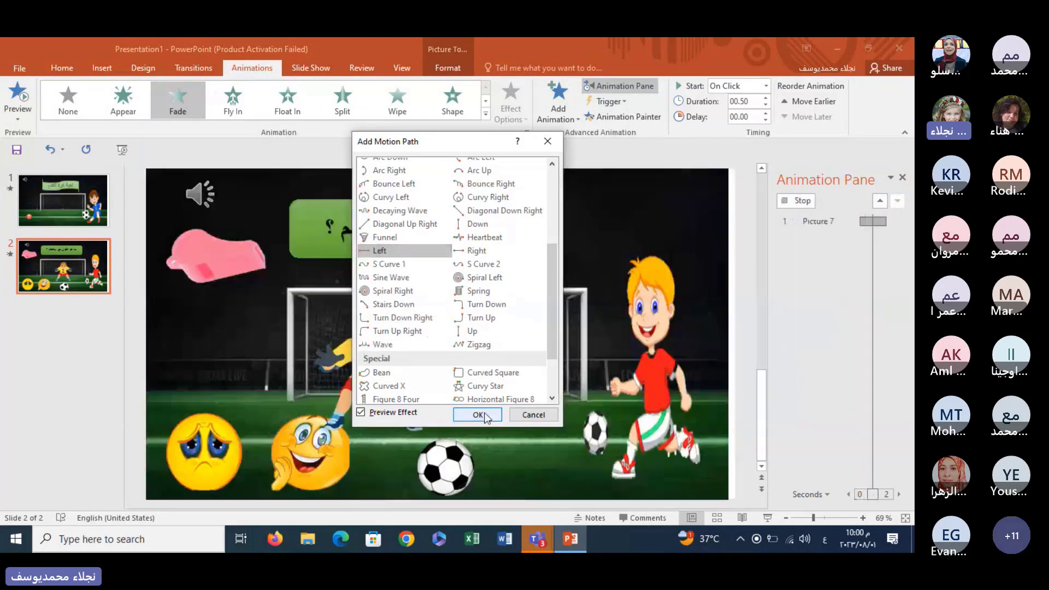
pyautogui.click(485, 416)
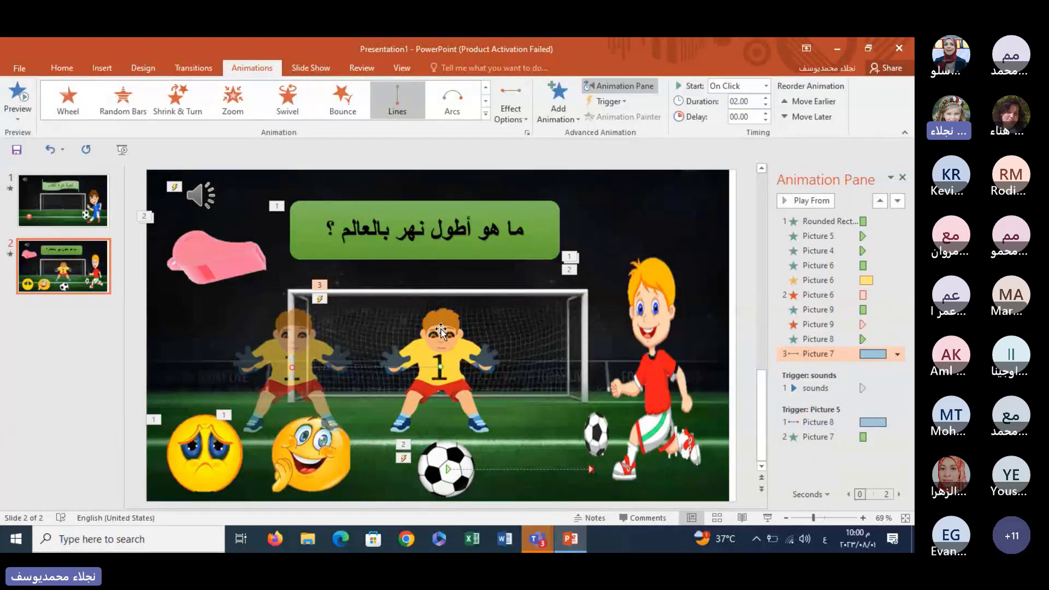
# - Set the Click sound on the goalkeeper's Left motion path in its Effect Options
pyautogui.rightClick(814, 355)
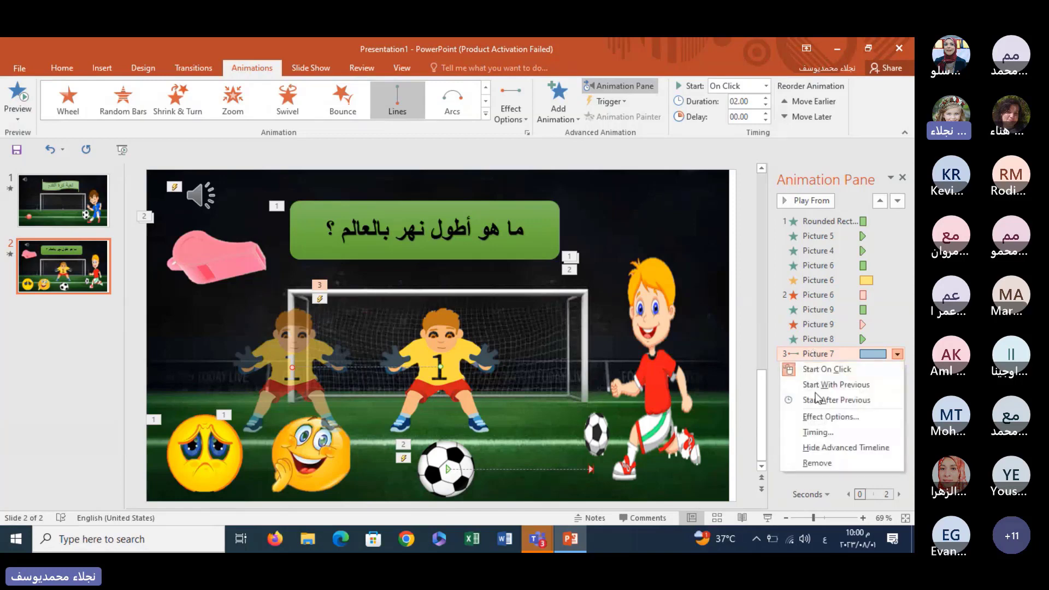
pyautogui.click(830, 416)
pyautogui.click(265, 272)
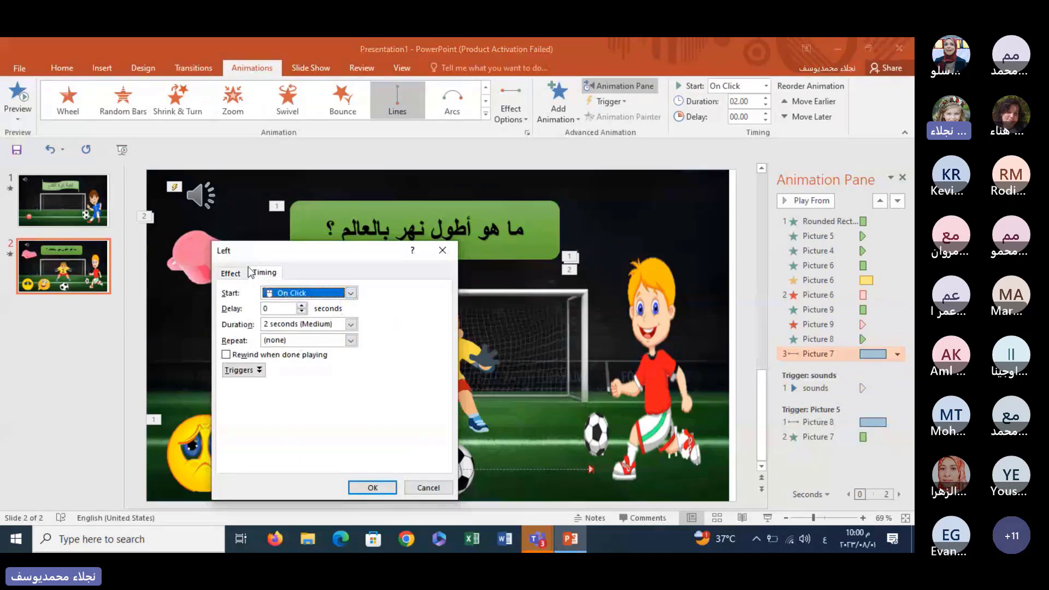
pyautogui.click(230, 273)
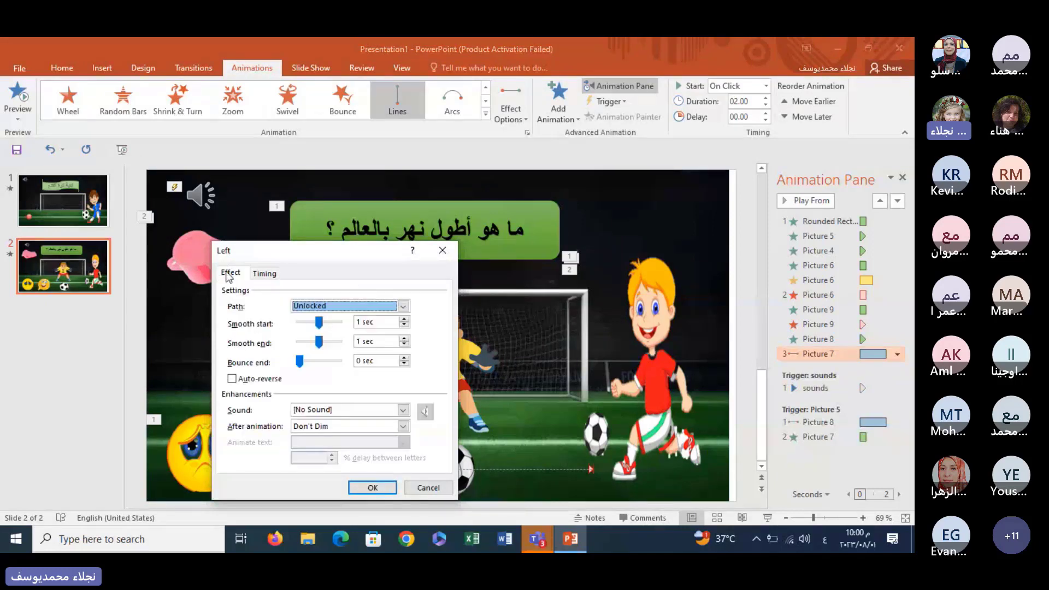
pyautogui.click(403, 410)
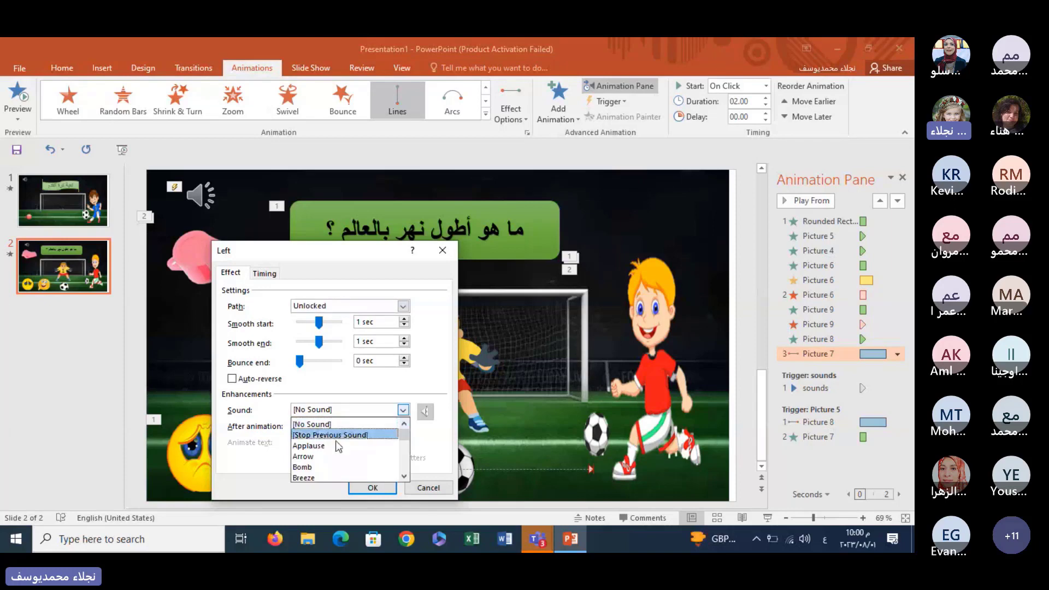
pyautogui.click(404, 476)
pyautogui.click(405, 476)
pyautogui.click(405, 476)
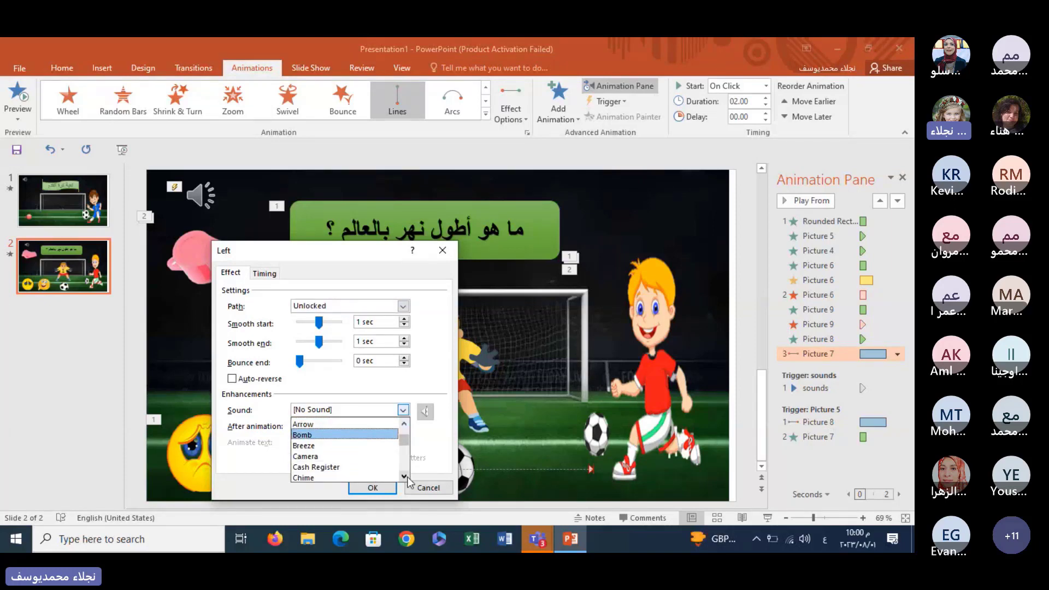
pyautogui.click(405, 476)
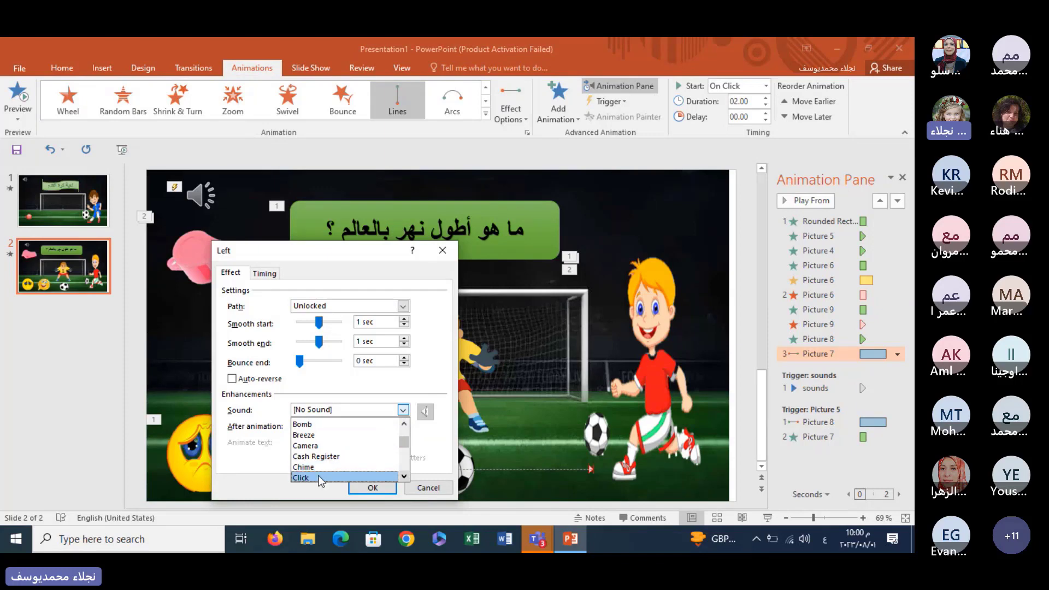
pyautogui.click(321, 477)
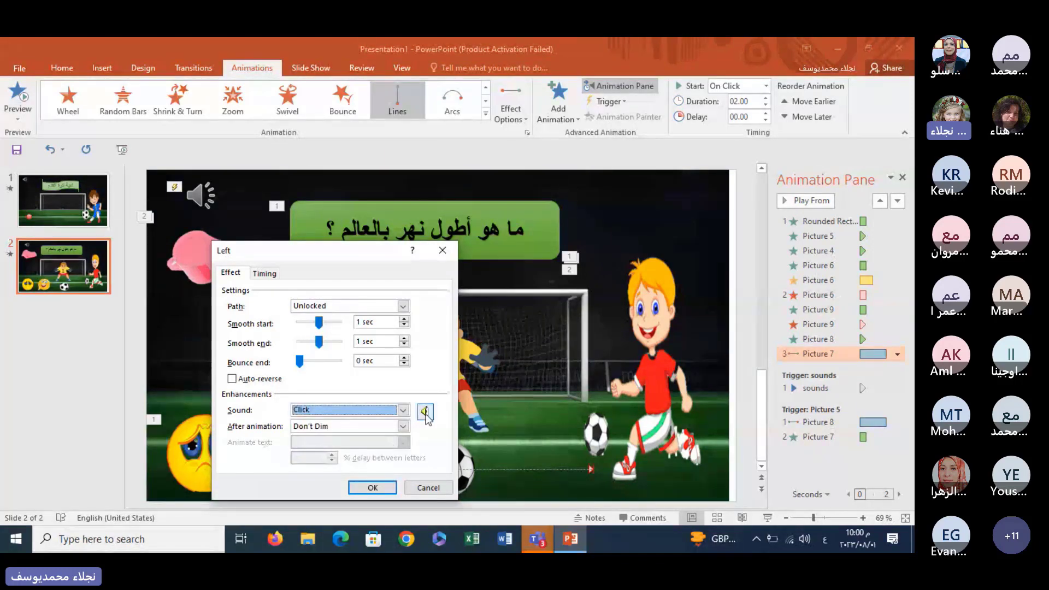
pyautogui.click(425, 411)
pyautogui.click(426, 413)
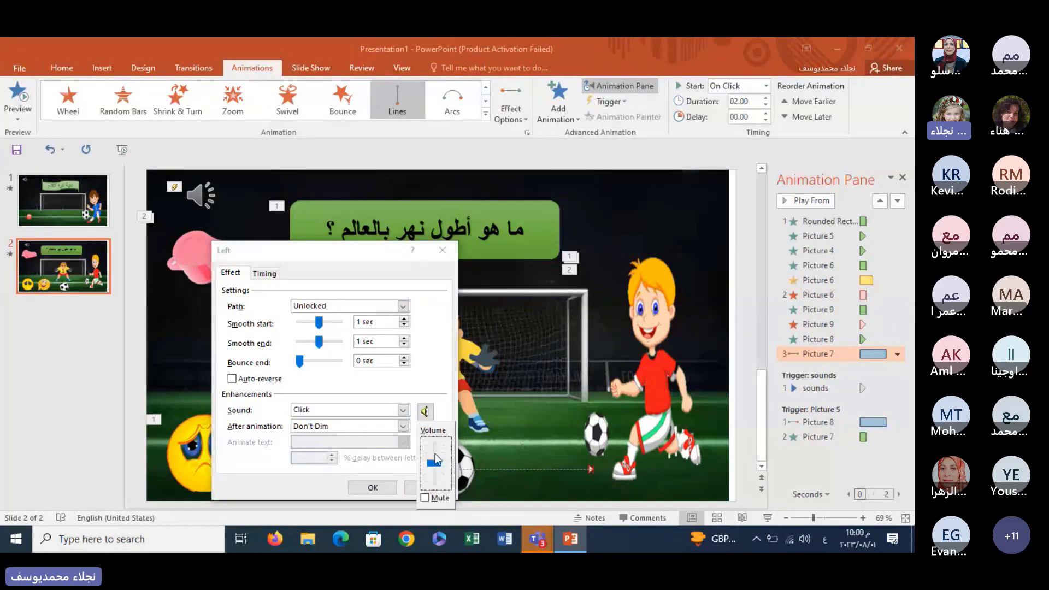
pyautogui.click(366, 488)
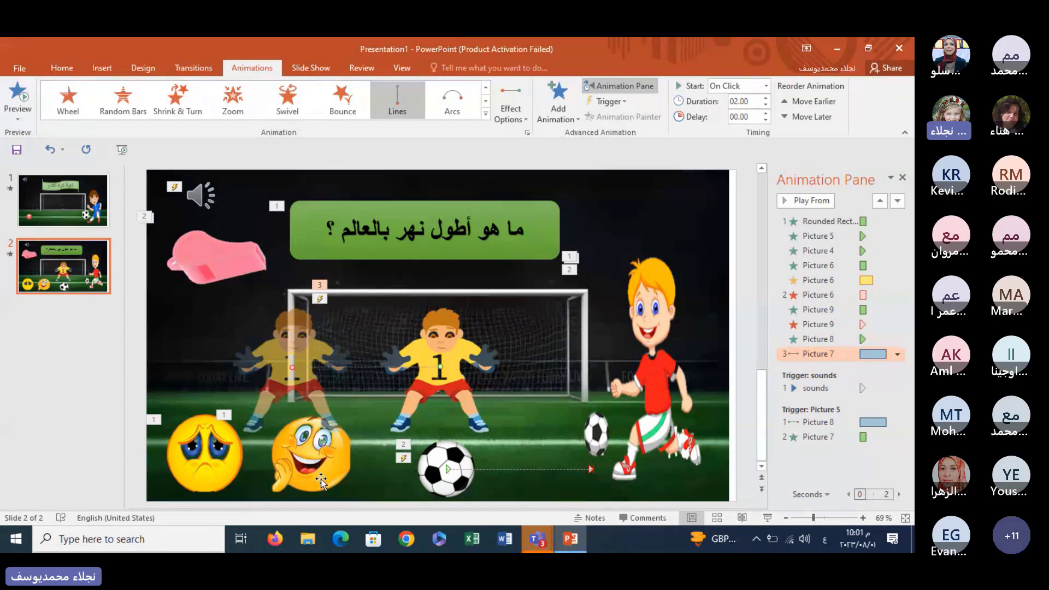
pyautogui.click(228, 458)
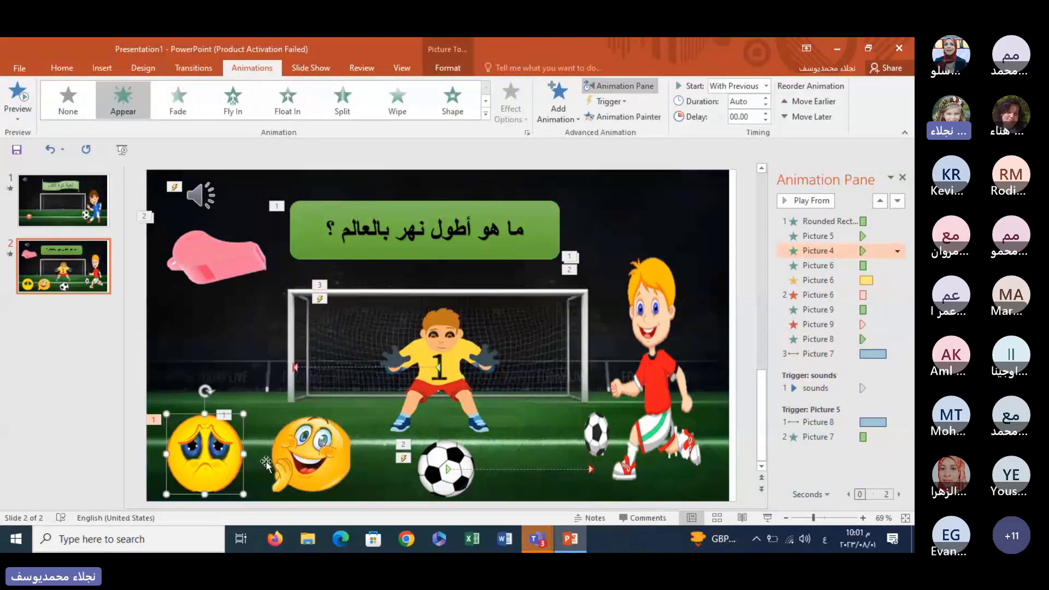
pyautogui.click(325, 473)
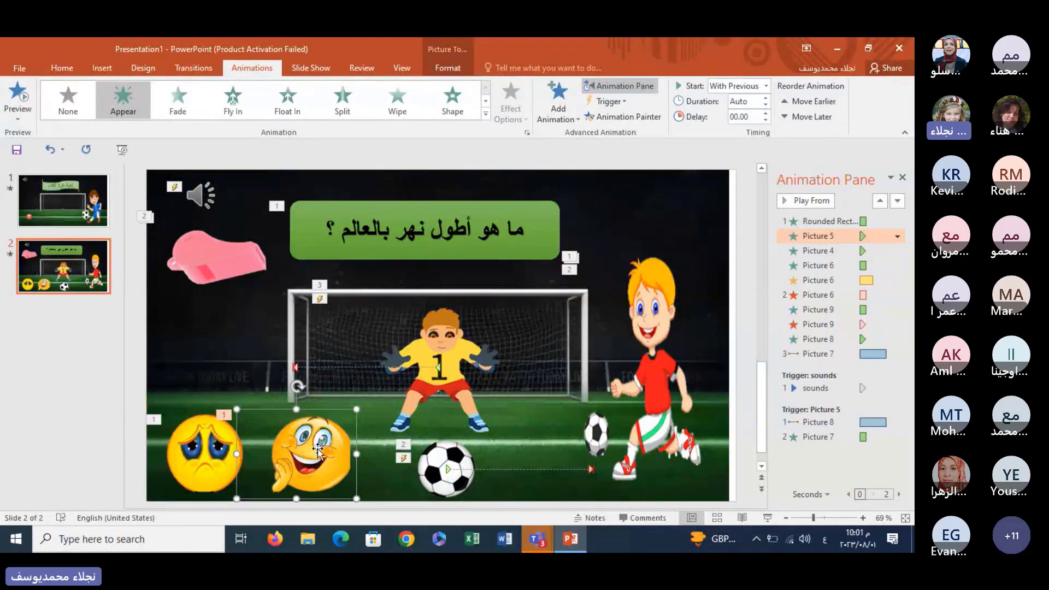
pyautogui.click(212, 452)
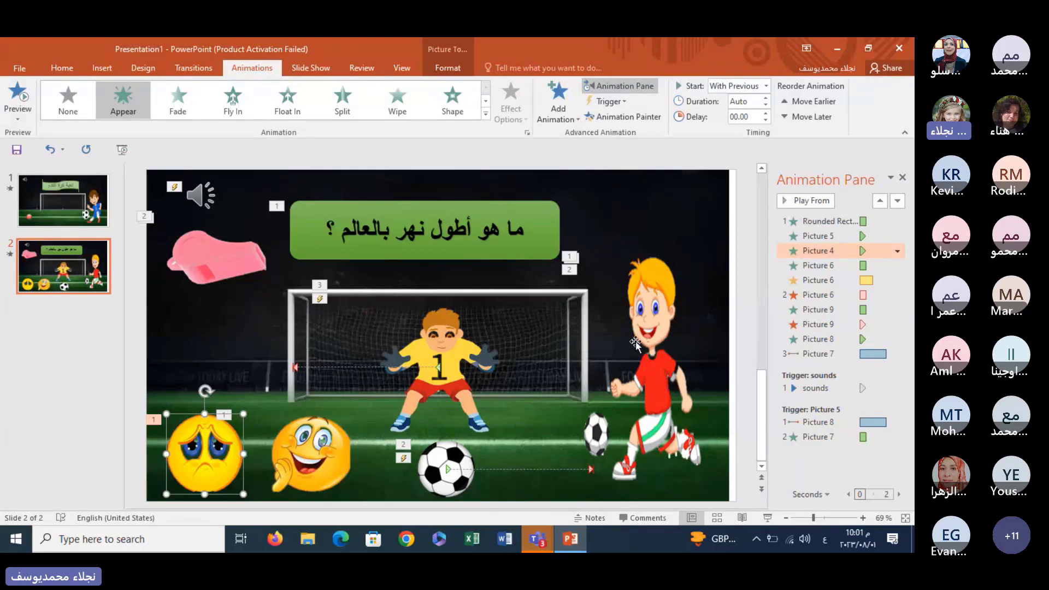
pyautogui.moveTo(537, 539)
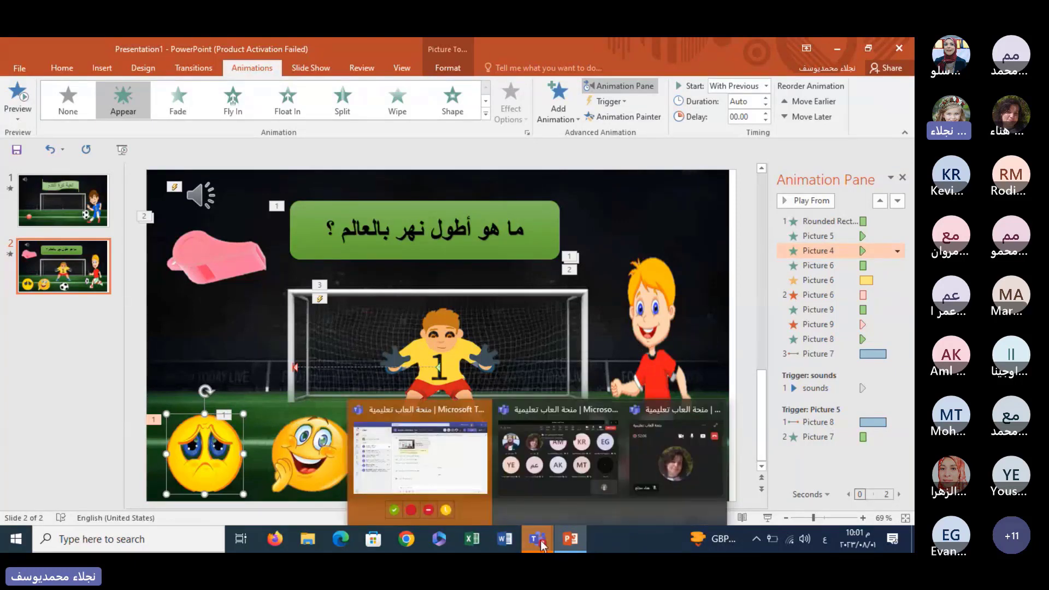
pyautogui.click(582, 482)
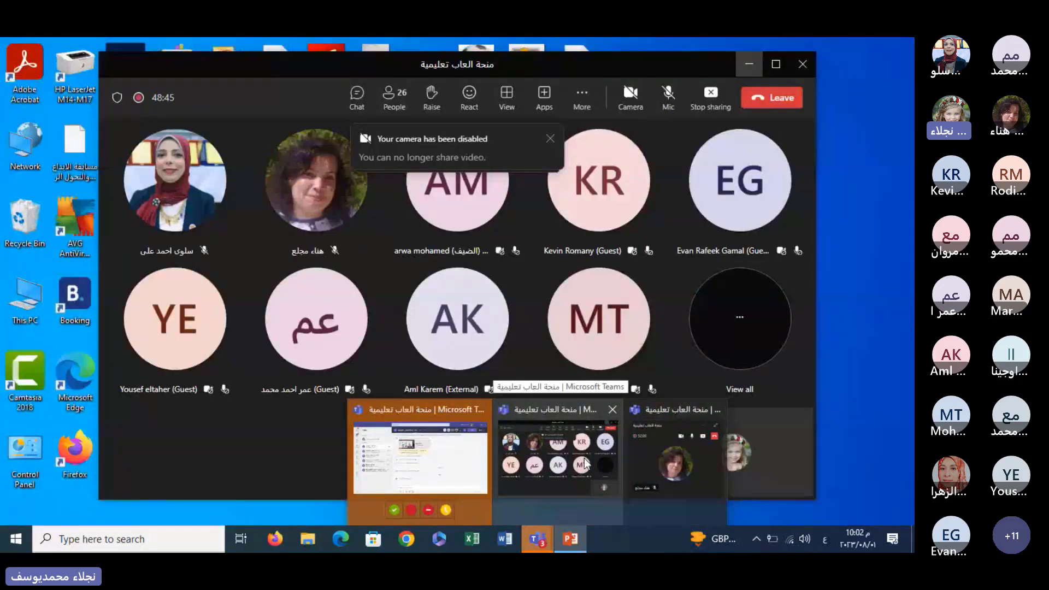
pyautogui.click(585, 464)
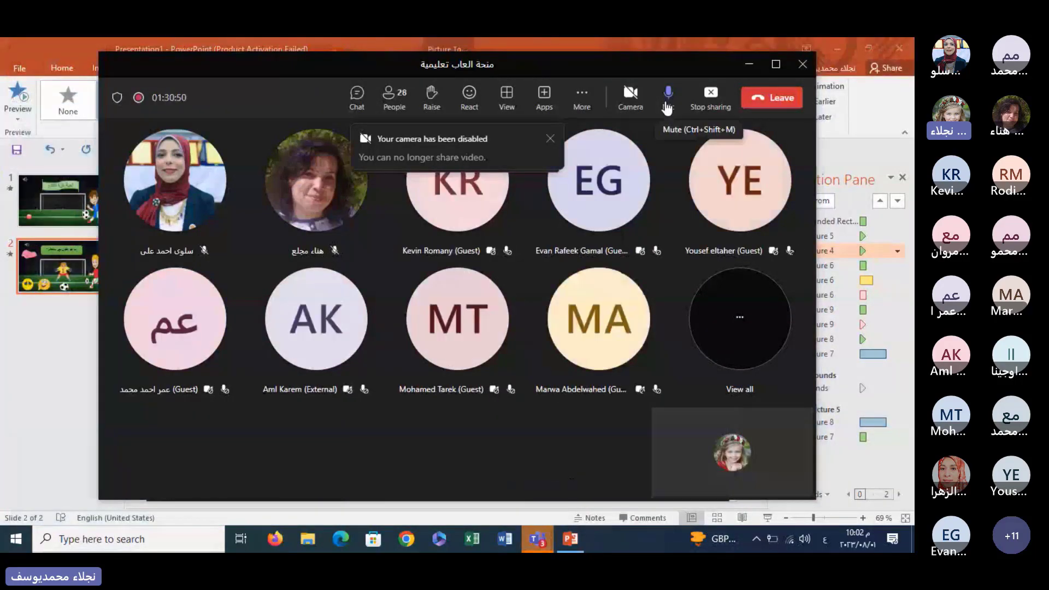
pyautogui.click(748, 68)
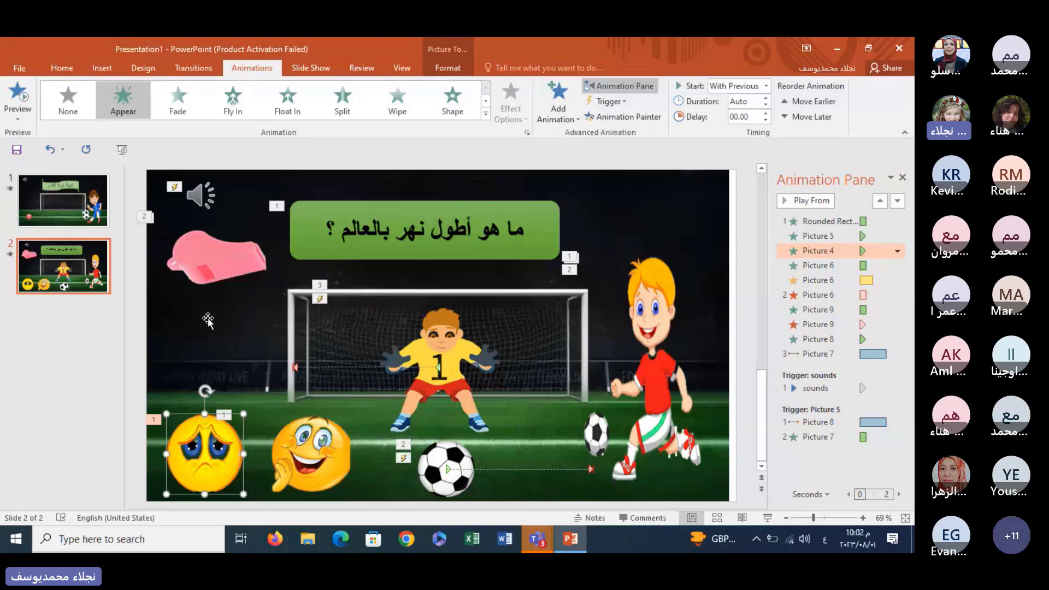
# - Set the Applause sound on Picture 5's Appear animation
pyautogui.click(314, 460)
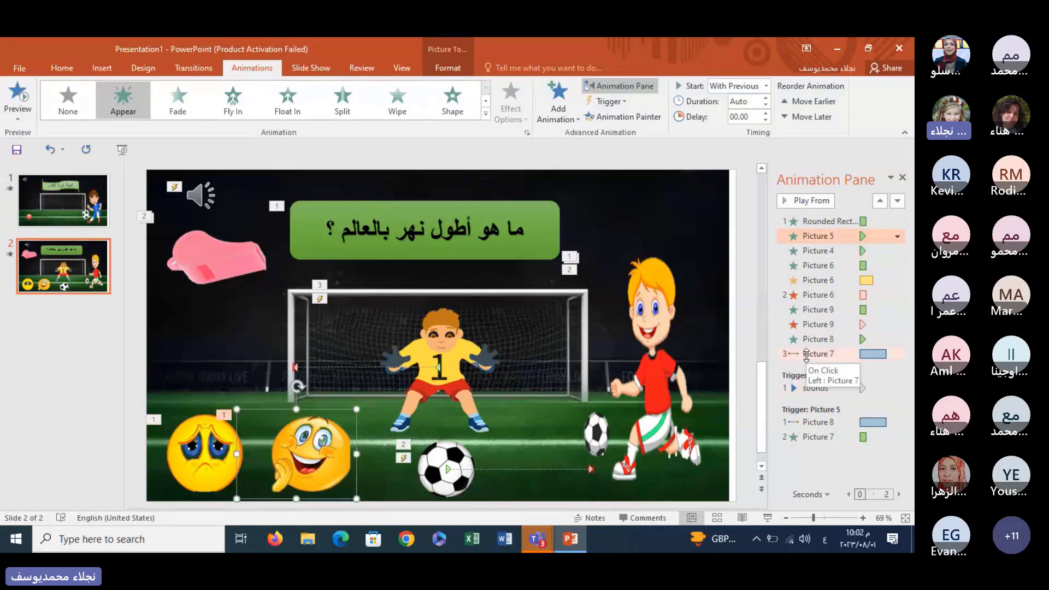
pyautogui.rightClick(840, 236)
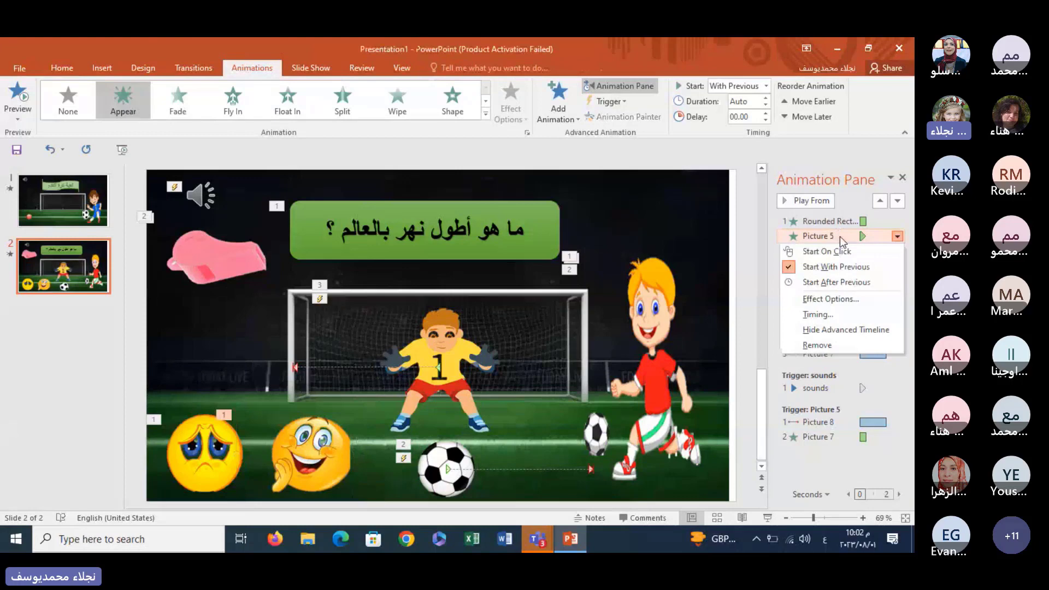
pyautogui.click(819, 314)
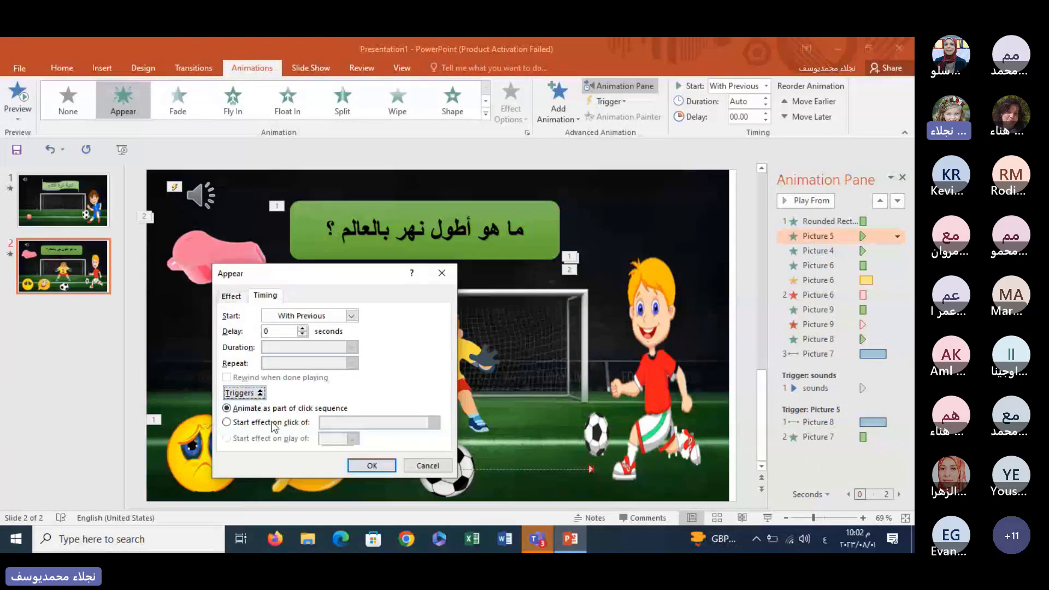
pyautogui.click(231, 295)
pyautogui.click(402, 329)
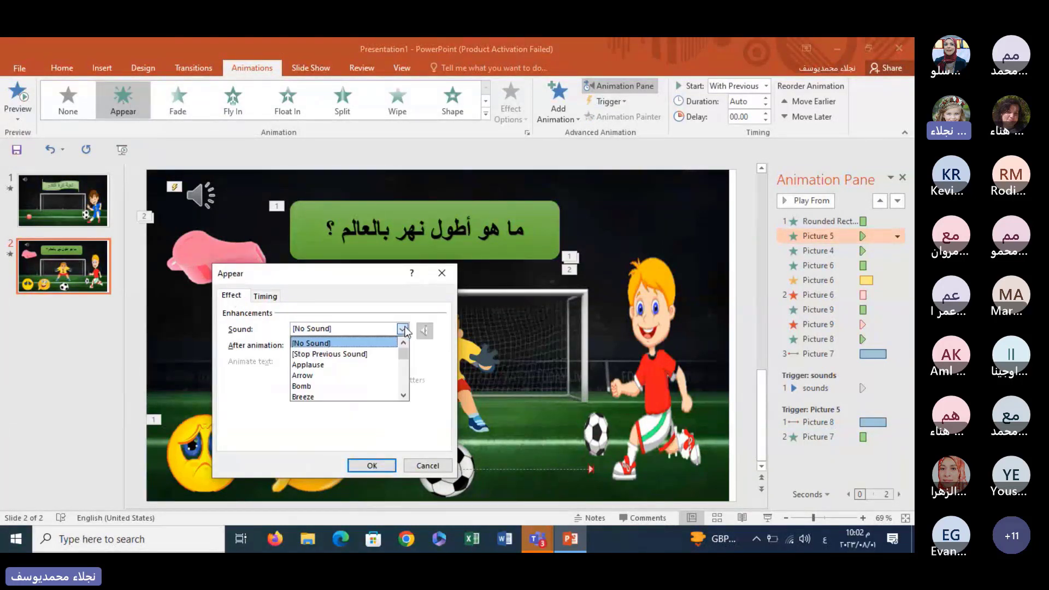
pyautogui.click(343, 364)
pyautogui.click(370, 462)
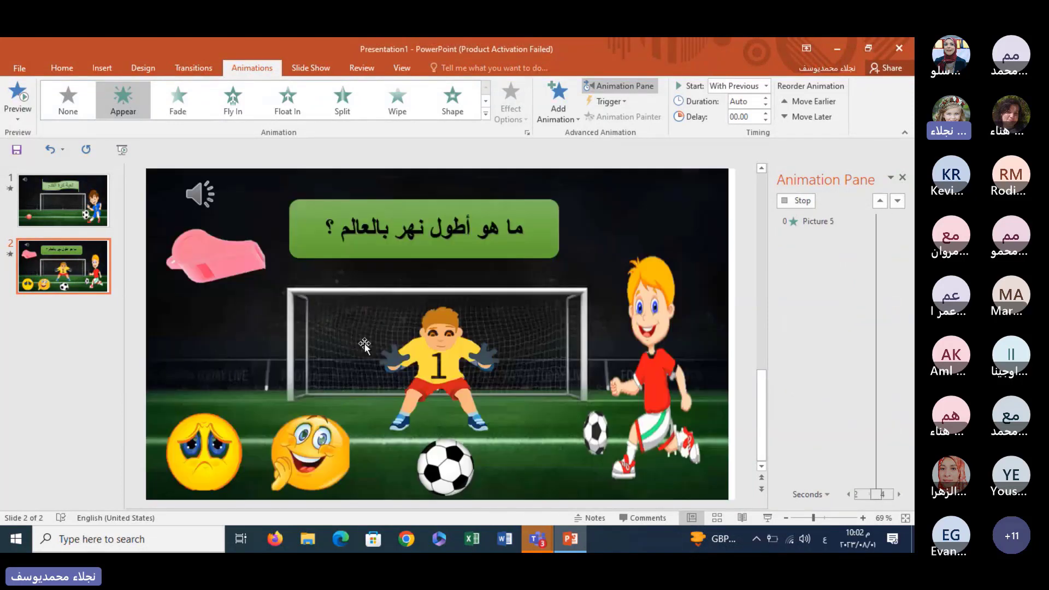
pyautogui.click(210, 451)
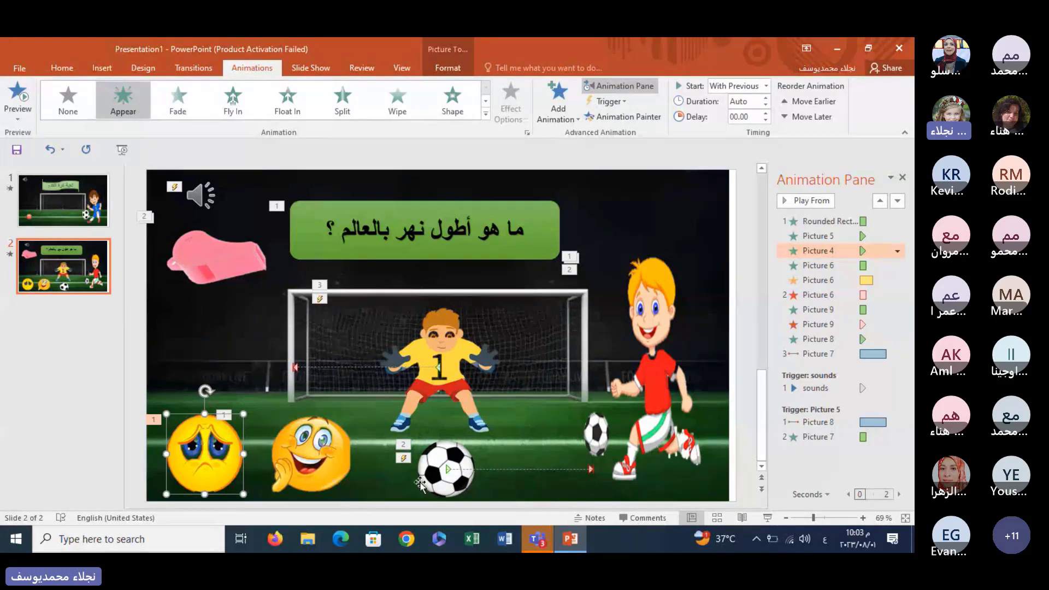
# - Add an Up motion path from Lines_Curves to the soccer ball (Picture 8)
pyautogui.click(447, 479)
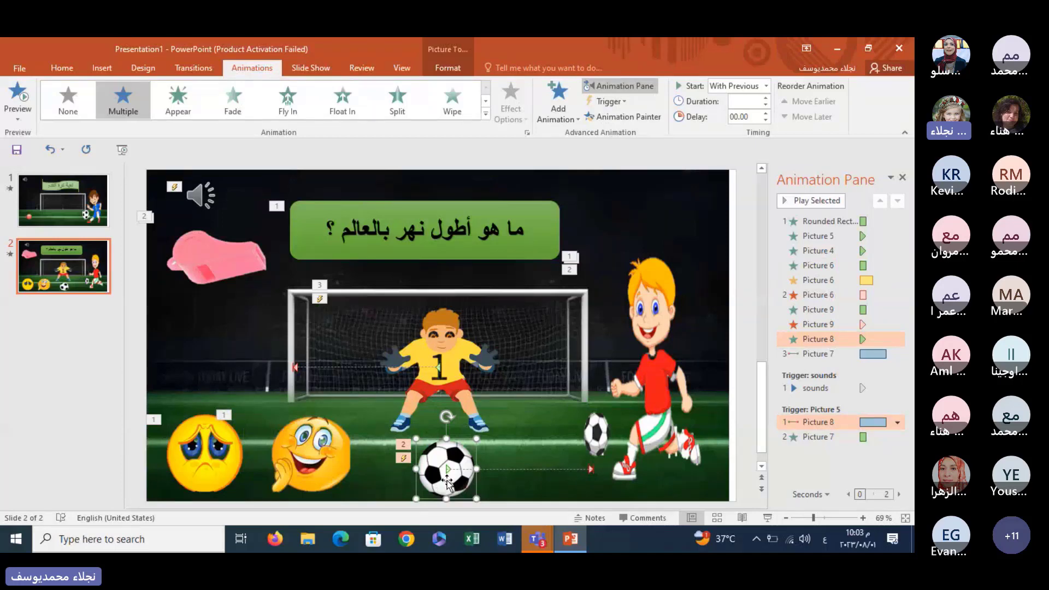
pyautogui.click(552, 110)
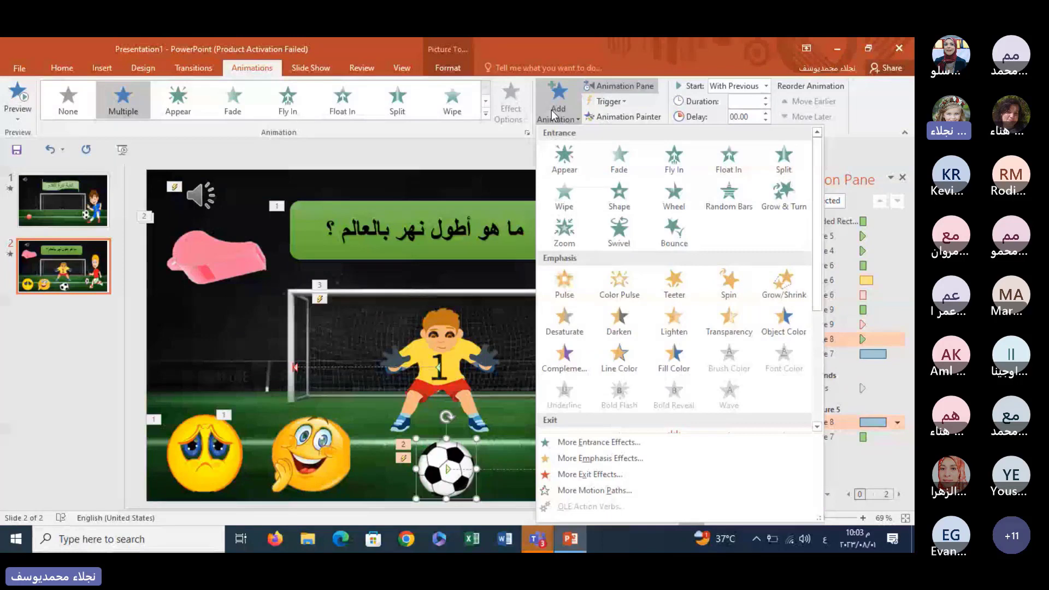
pyautogui.click(588, 474)
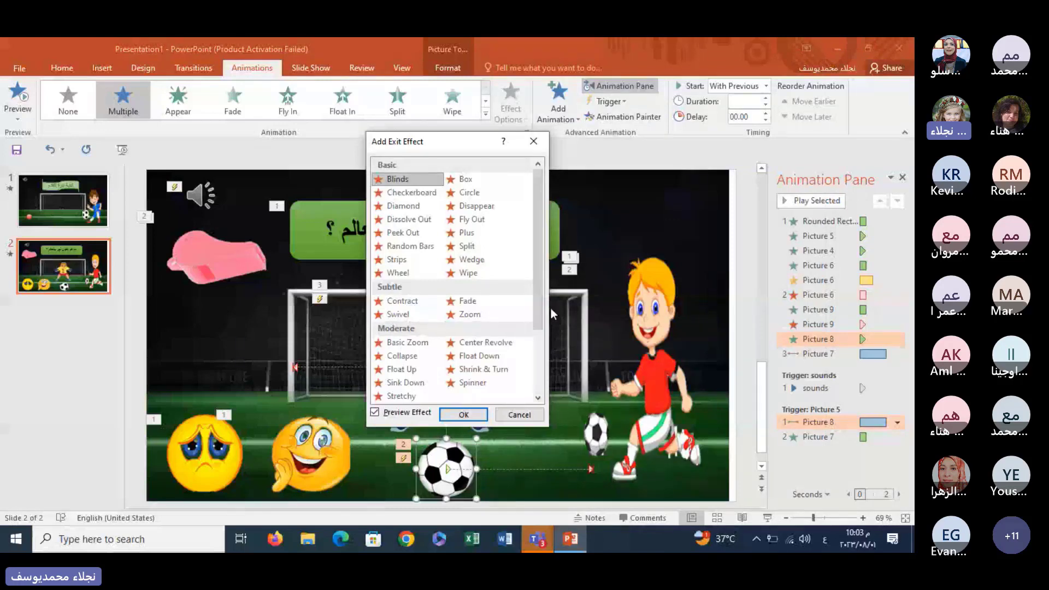
pyautogui.click(530, 142)
pyautogui.click(558, 104)
pyautogui.click(590, 490)
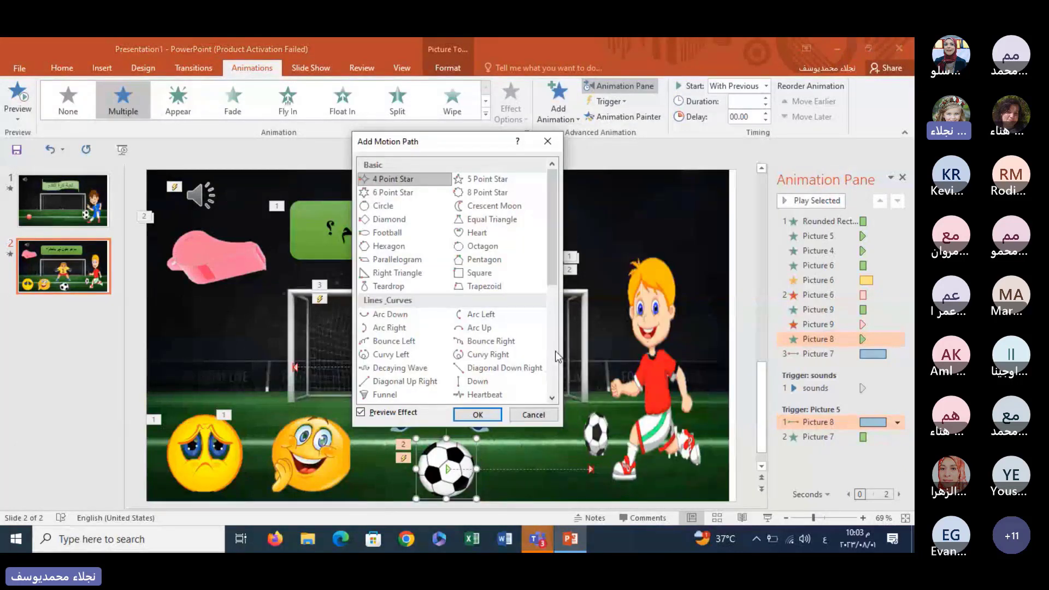
pyautogui.moveTo(553, 225); pyautogui.dragTo(557, 264)
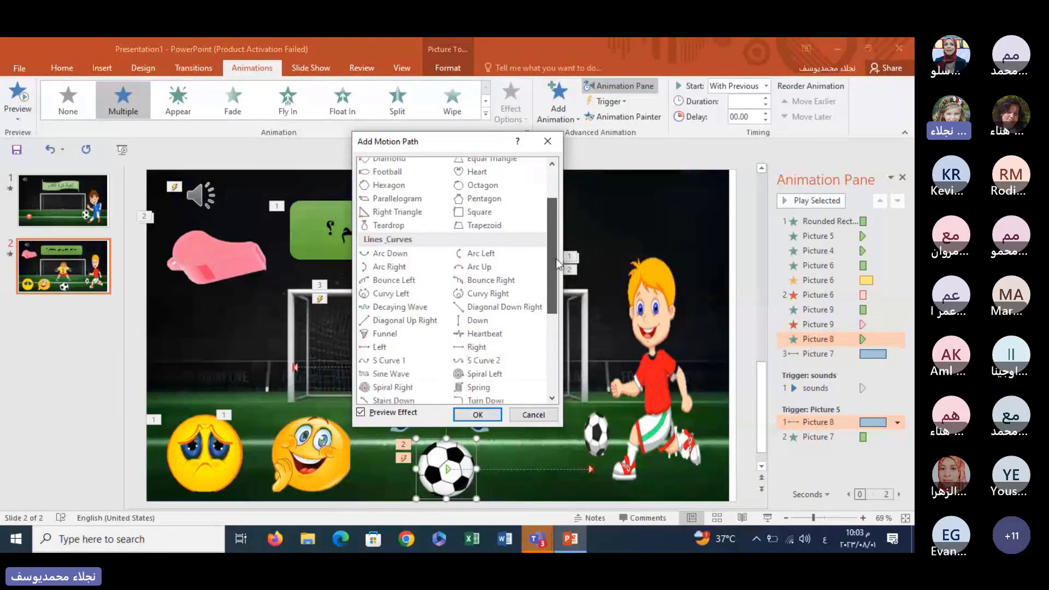
pyautogui.scroll(-2, 519, 317)
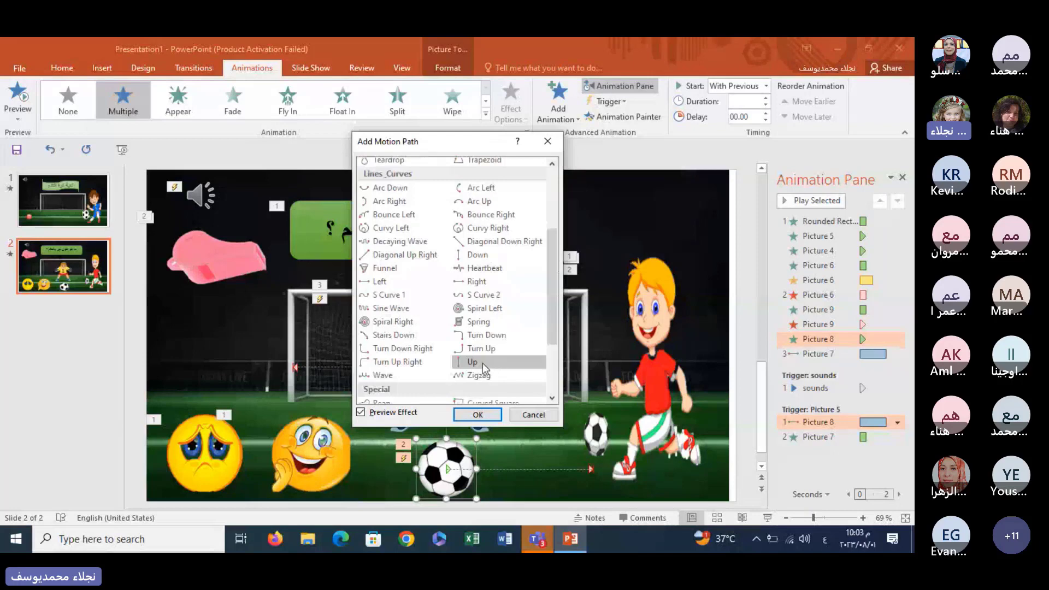
pyautogui.click(483, 363)
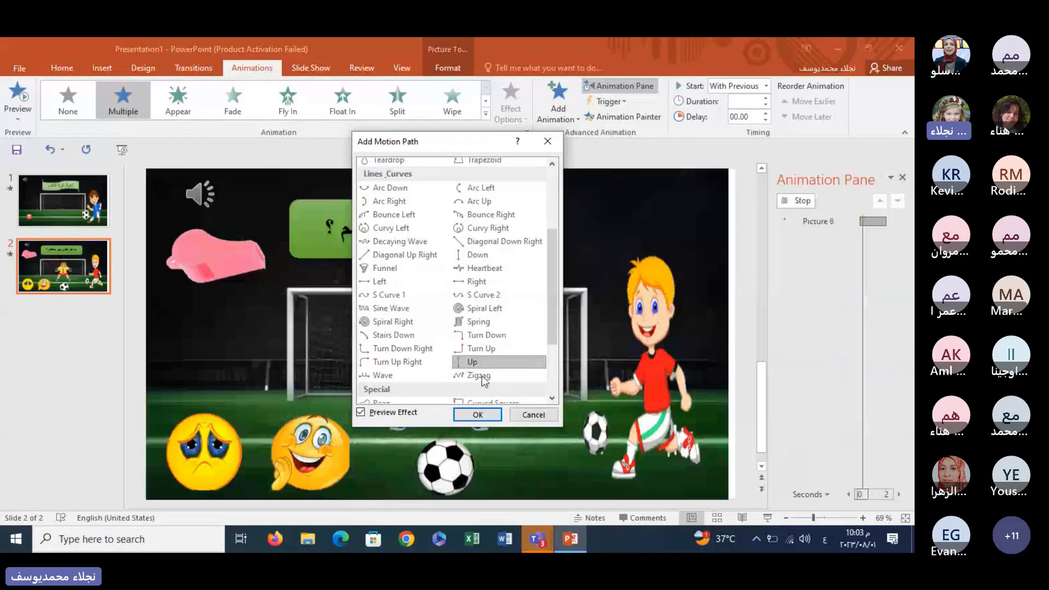
pyautogui.click(477, 414)
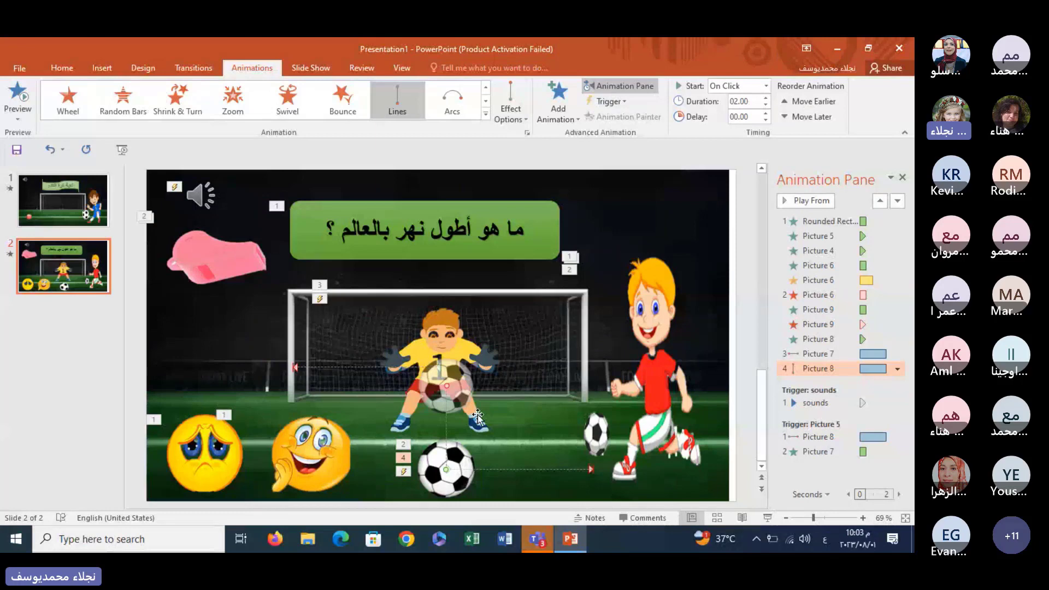
# - Add a Teeter emphasis to the goalkeeper, starting With Previous
pyautogui.click(455, 334)
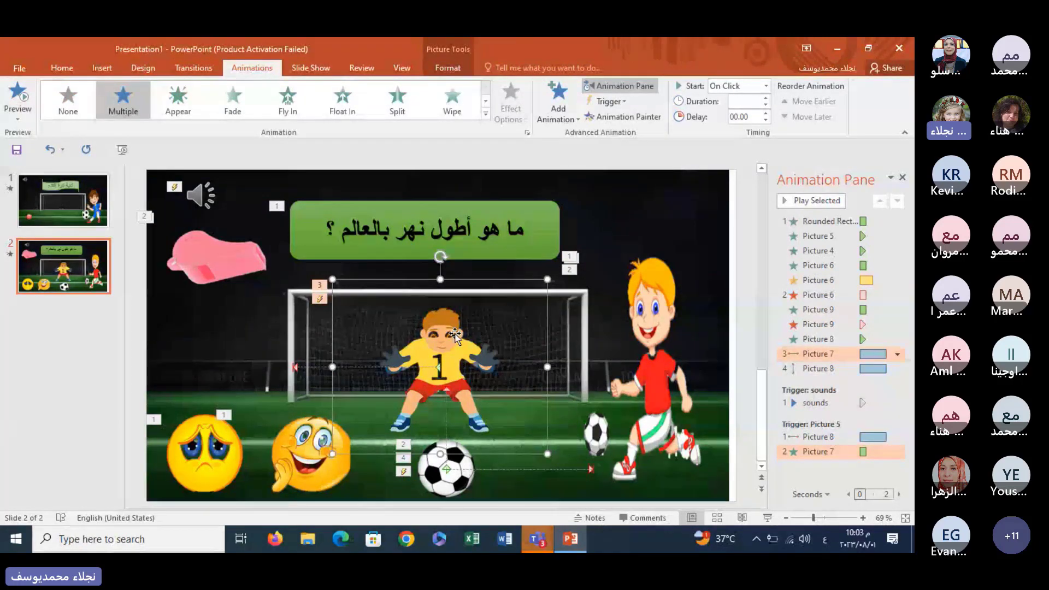
pyautogui.click(558, 104)
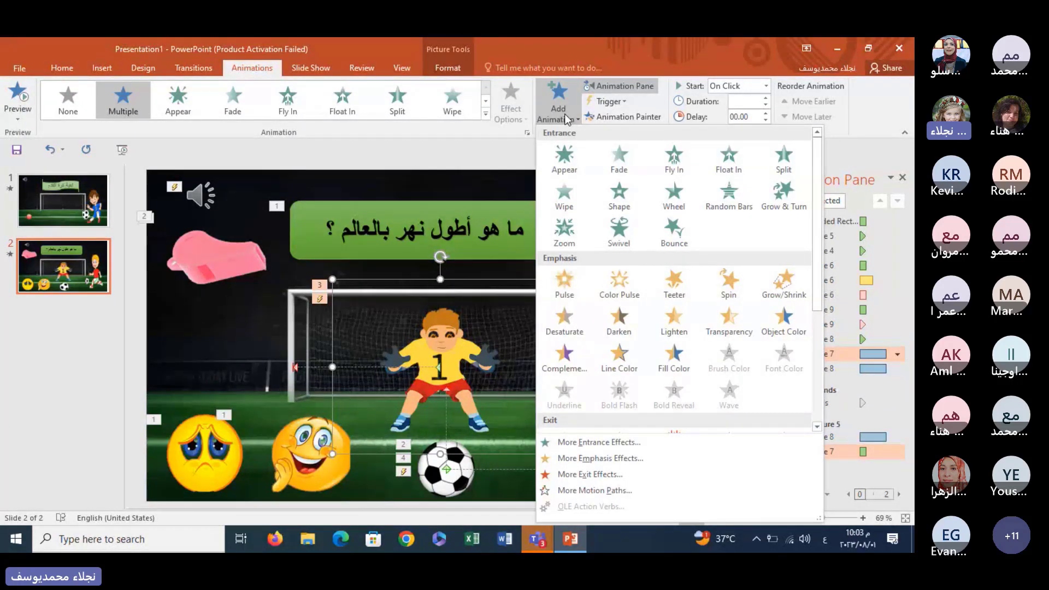
pyautogui.click(674, 284)
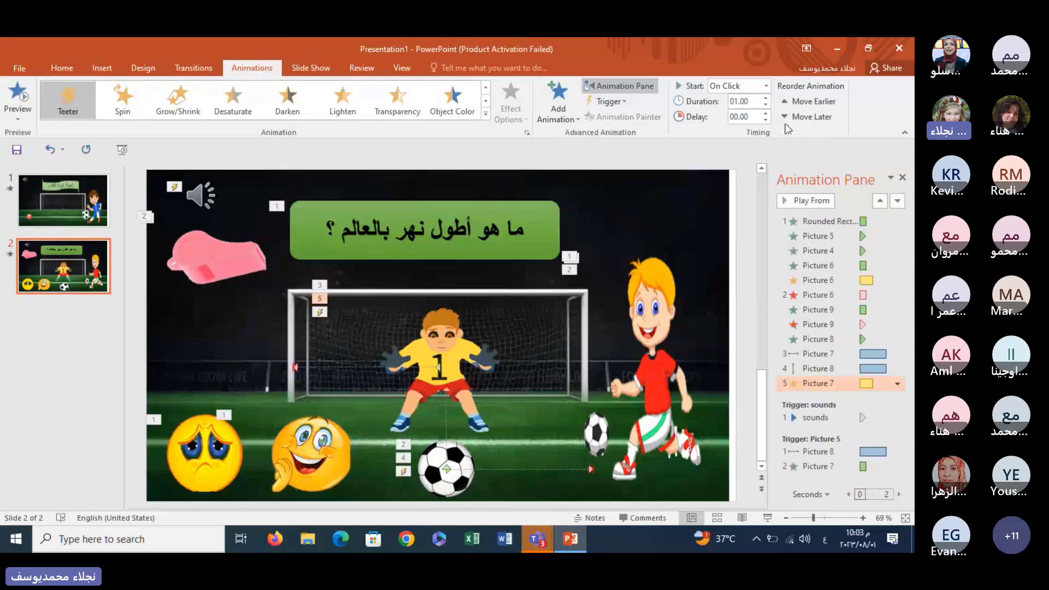
pyautogui.click(767, 86)
pyautogui.click(732, 116)
pyautogui.click(456, 345)
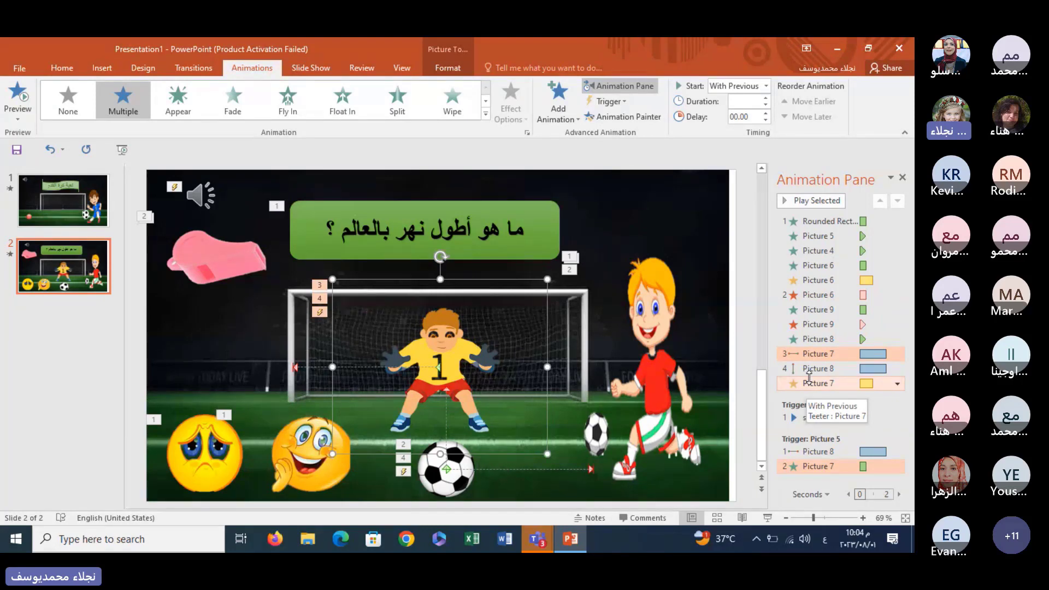
pyautogui.click(452, 486)
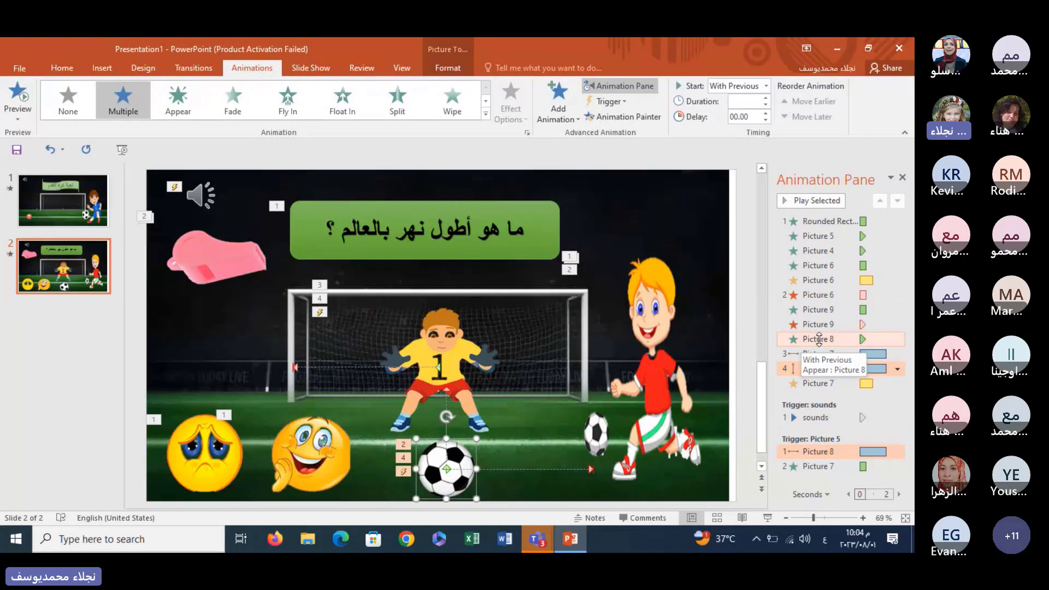
pyautogui.rightClick(819, 338)
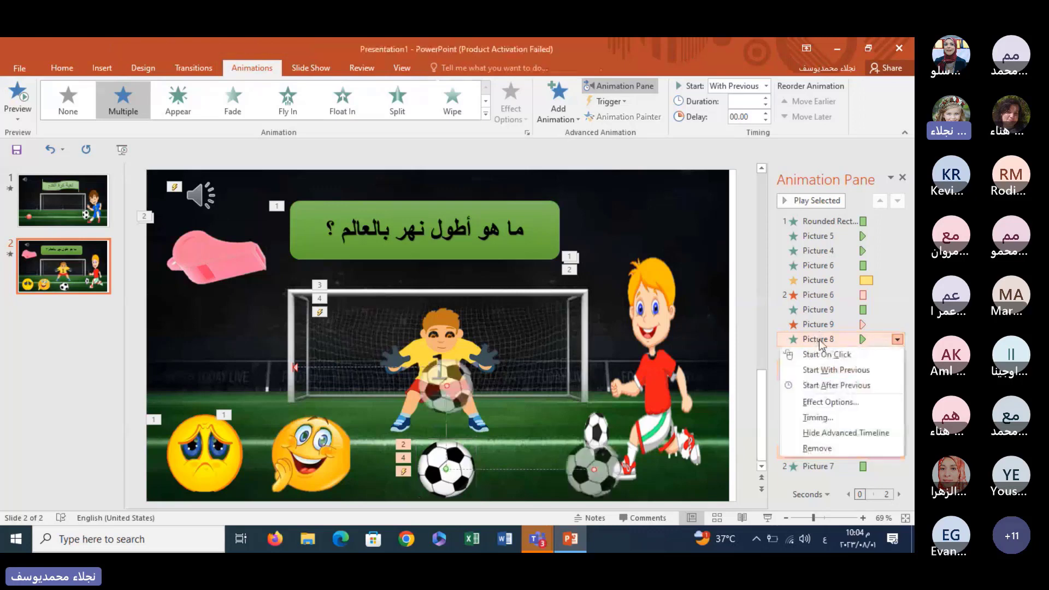
pyautogui.click(813, 404)
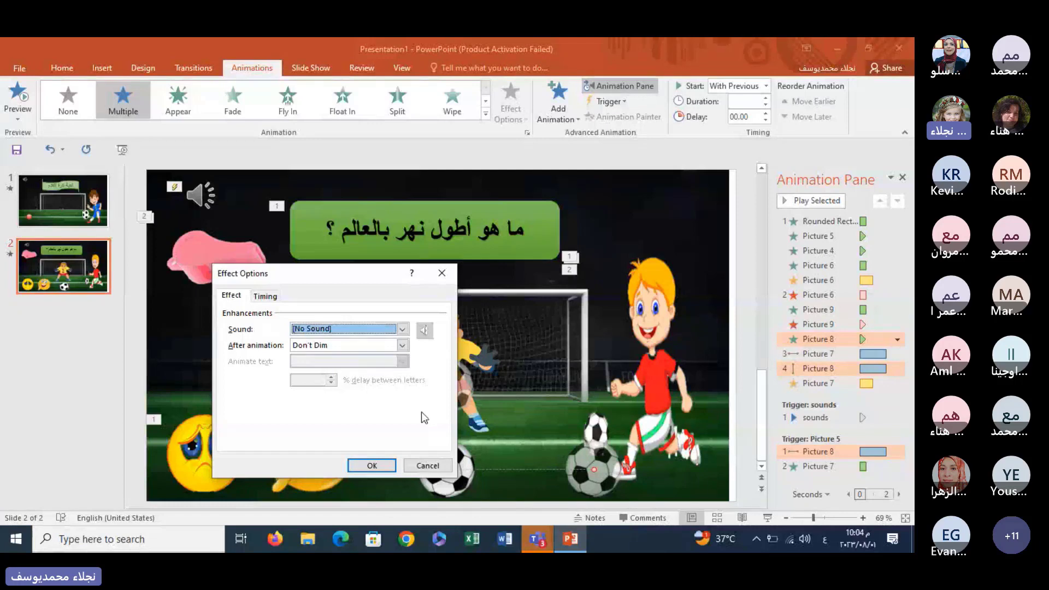
pyautogui.click(262, 296)
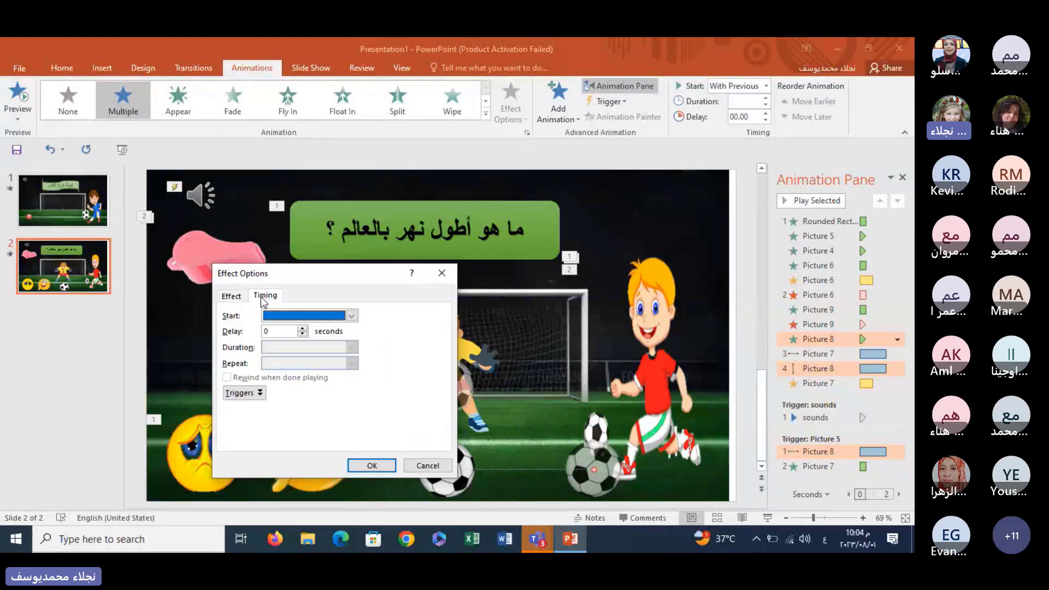
pyautogui.click(237, 297)
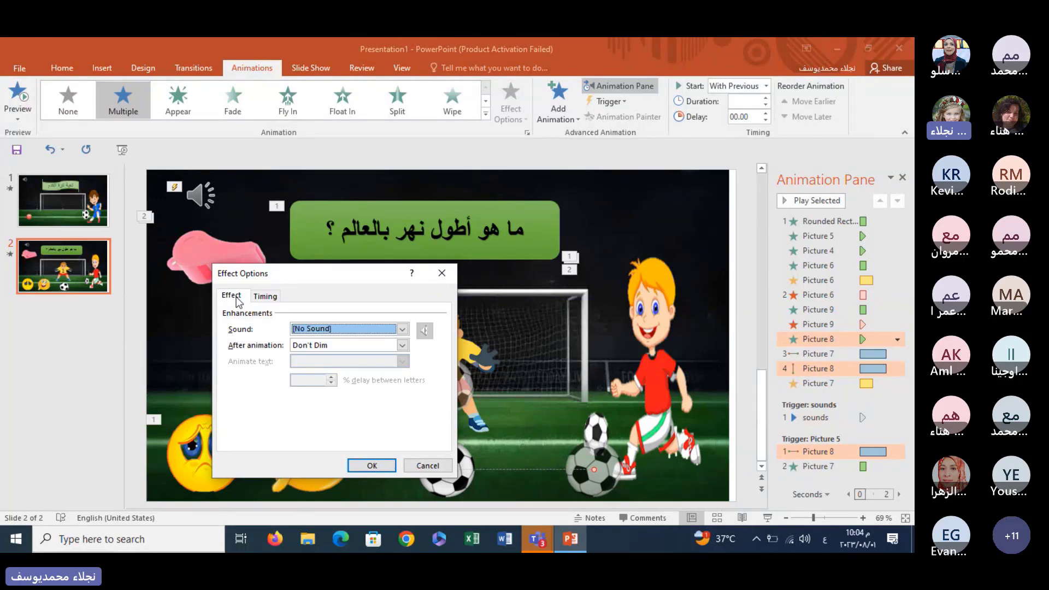
pyautogui.click(264, 296)
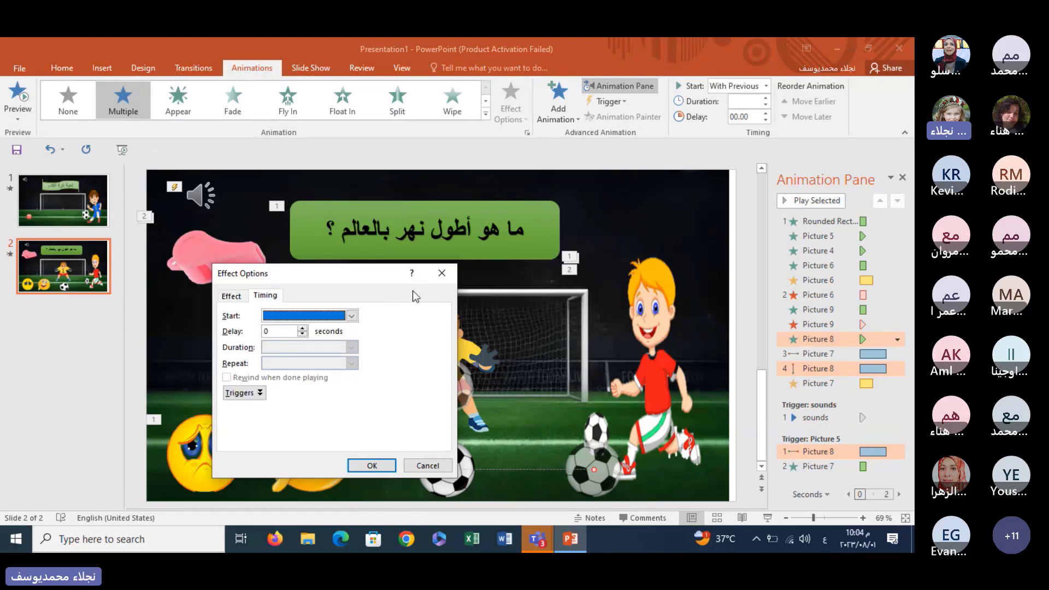
pyautogui.click(442, 273)
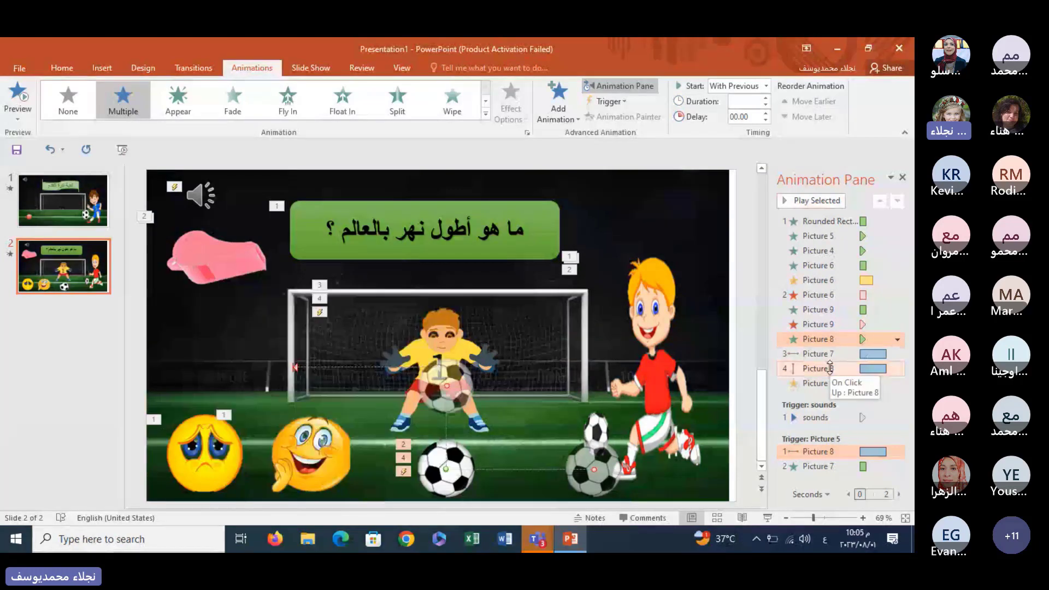
pyautogui.click(830, 368)
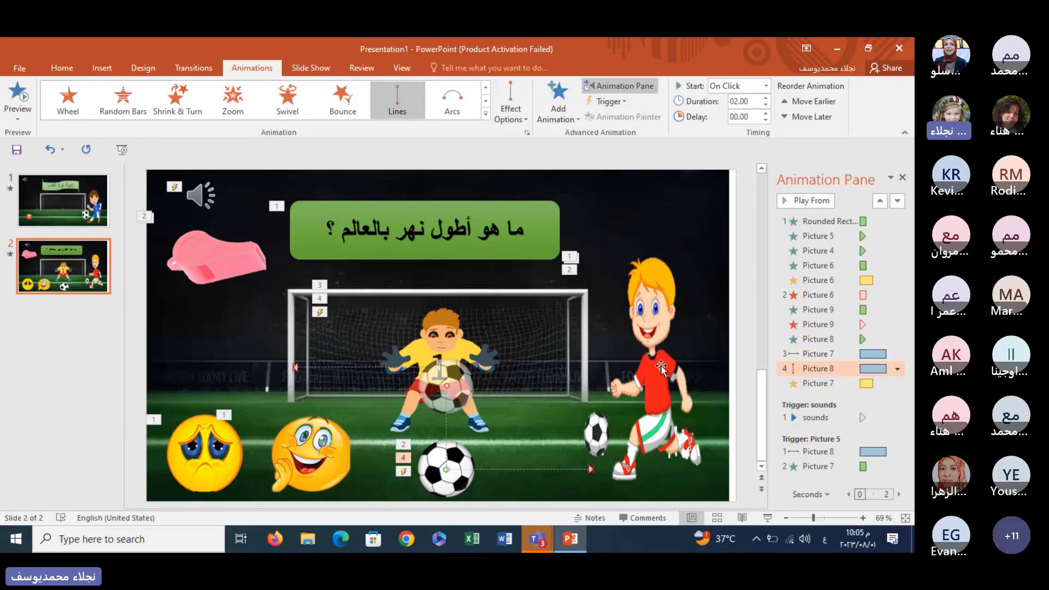
pyautogui.click(435, 323)
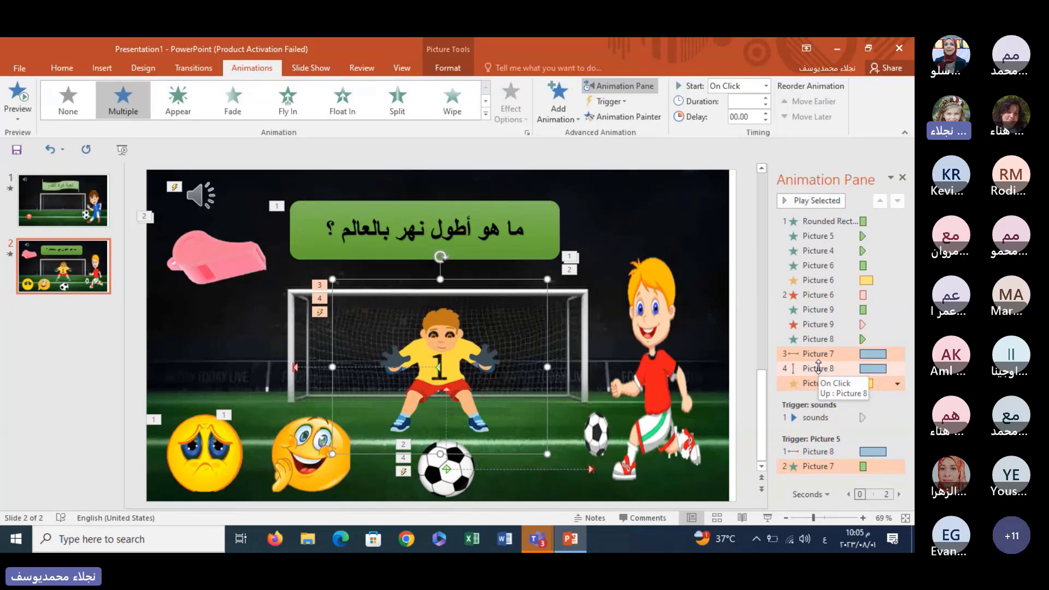
pyautogui.rightClick(818, 367)
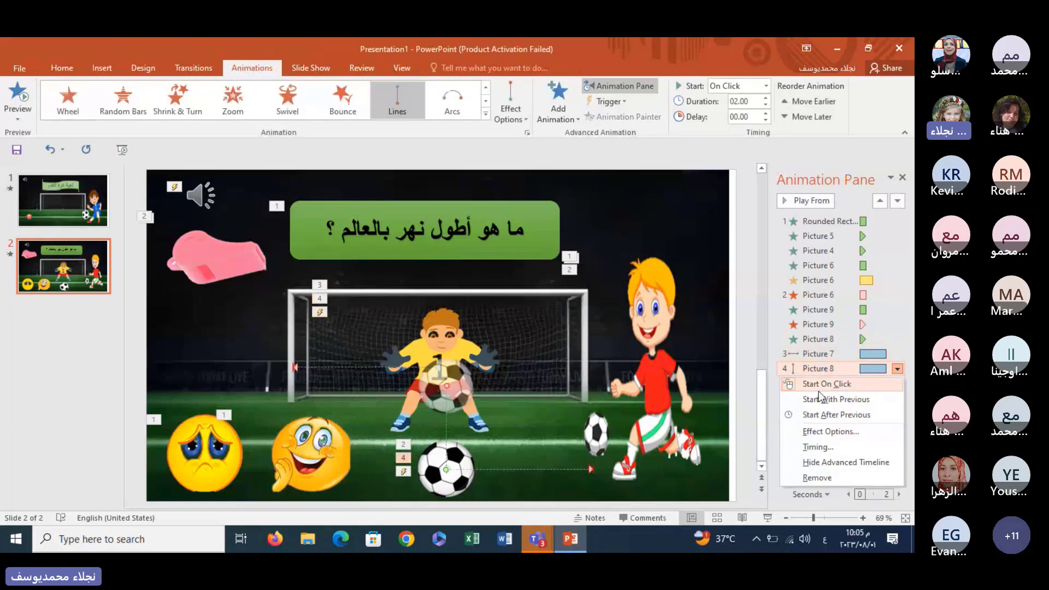
pyautogui.click(820, 432)
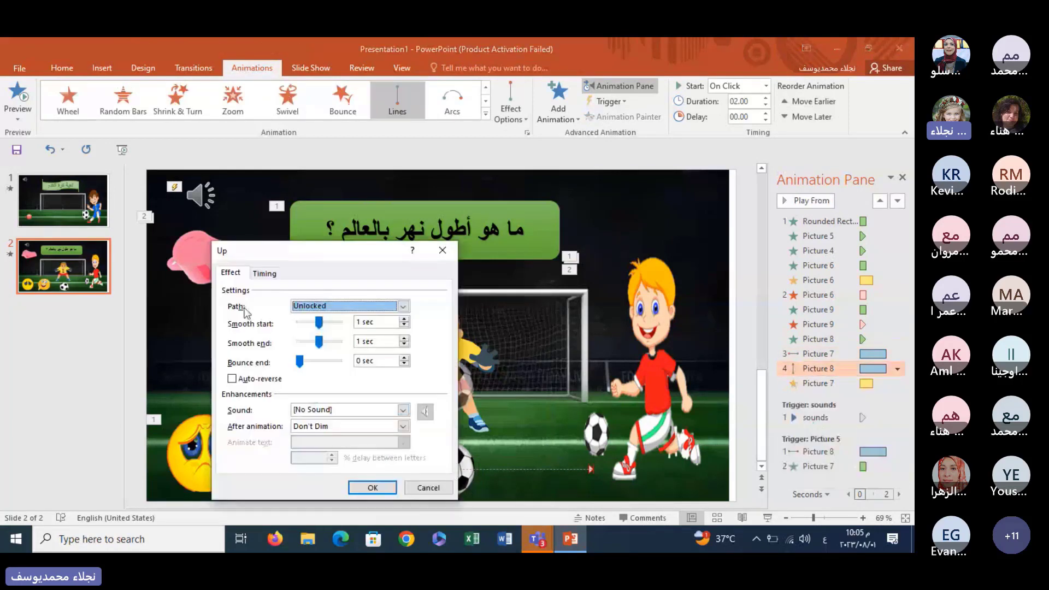
pyautogui.click(264, 274)
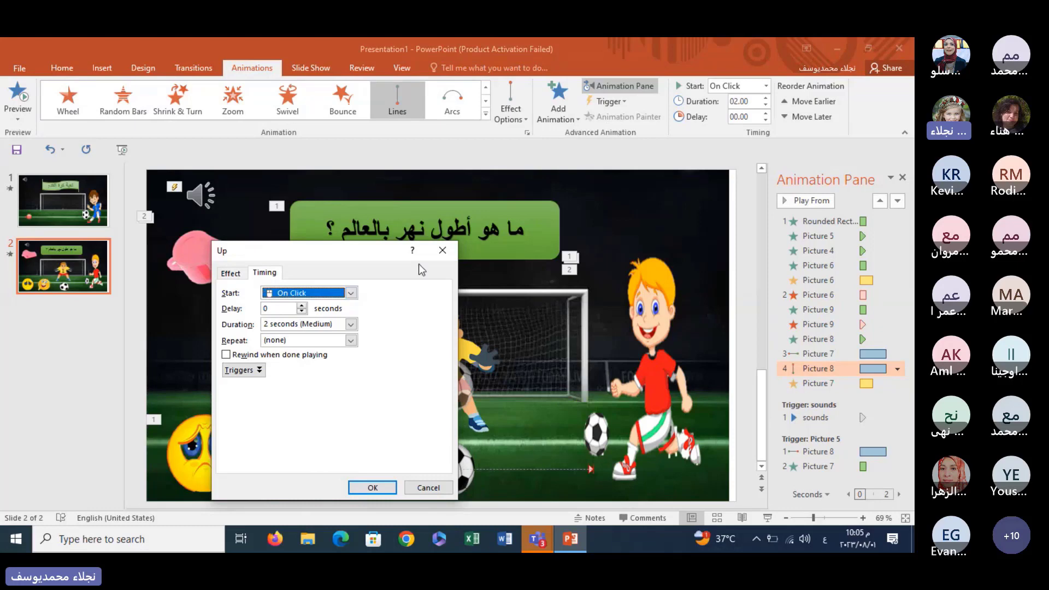
pyautogui.click(442, 252)
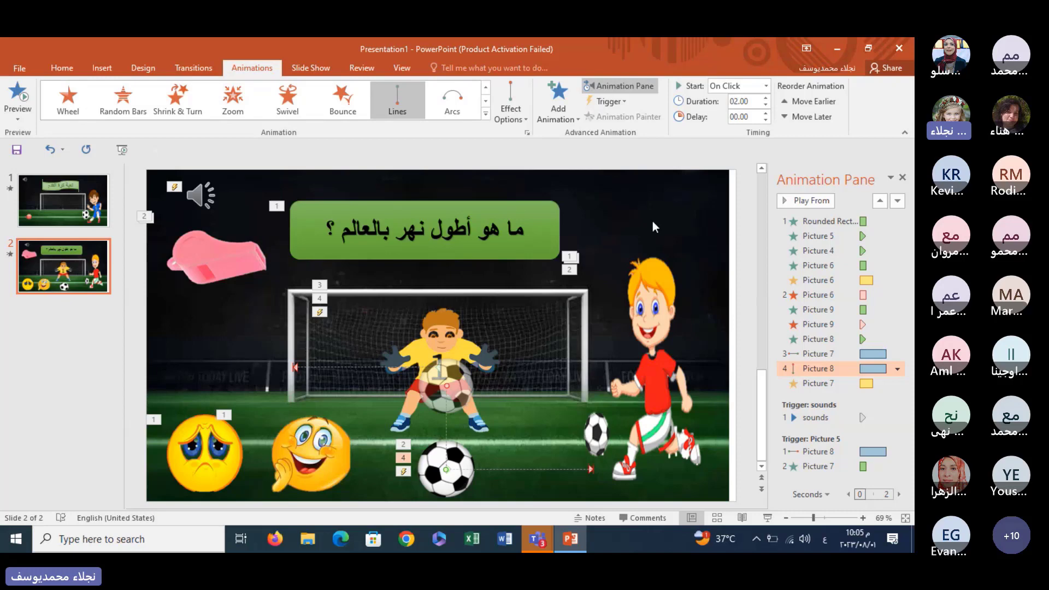
# - Start the slide show from slide 1, the 'لعبة كرة القدم' title slide
pyautogui.click(92, 208)
pyautogui.click(88, 255)
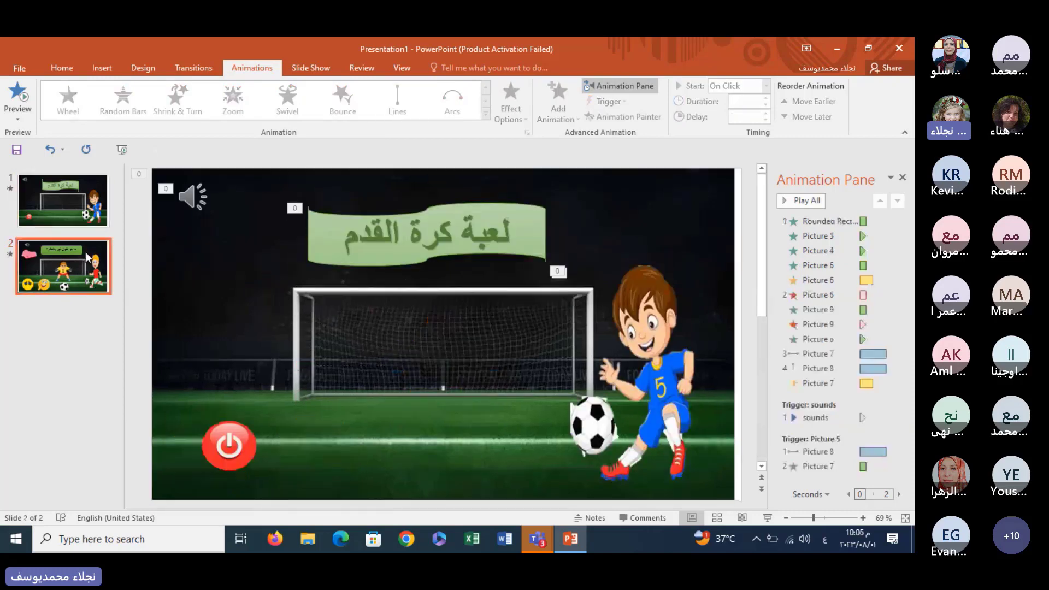
pyautogui.click(70, 202)
pyautogui.click(63, 267)
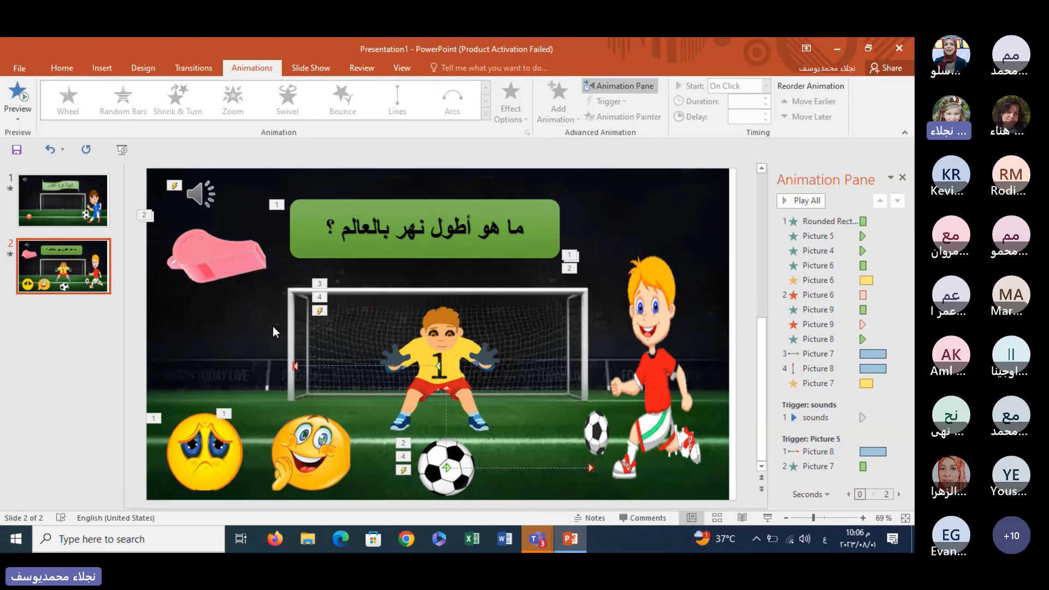
pyautogui.click(64, 202)
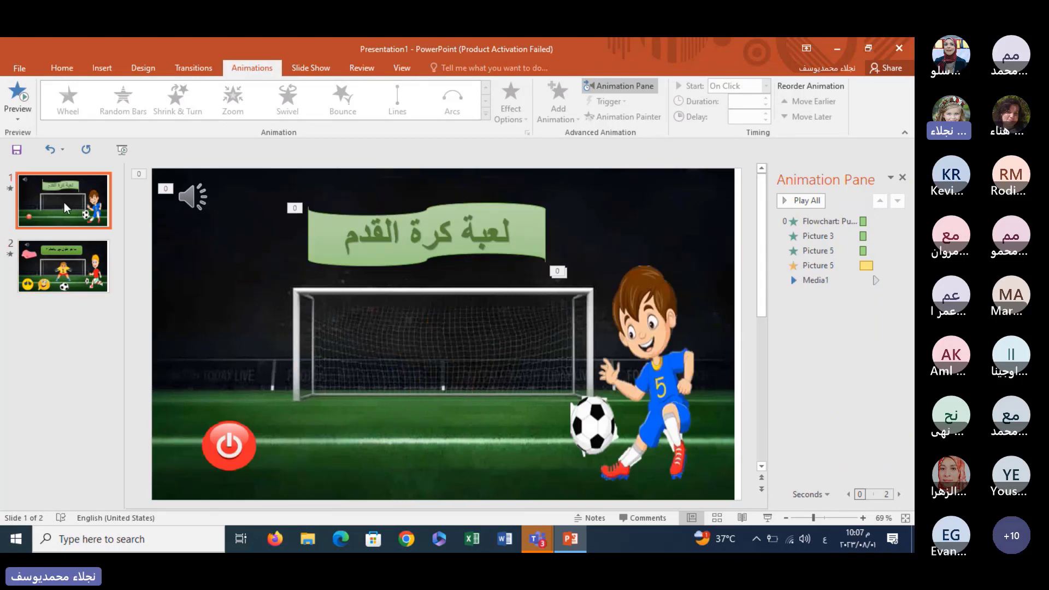
pyautogui.click(768, 518)
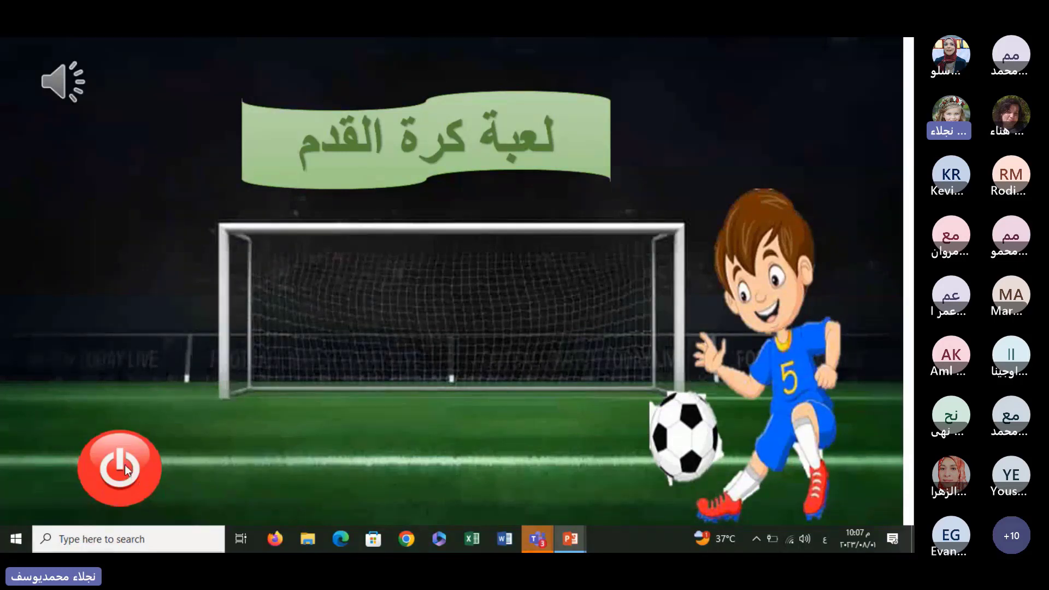
# - Advance to the goalkeeper question slide, then end the show and return to editing slide 2
pyautogui.click(125, 464)
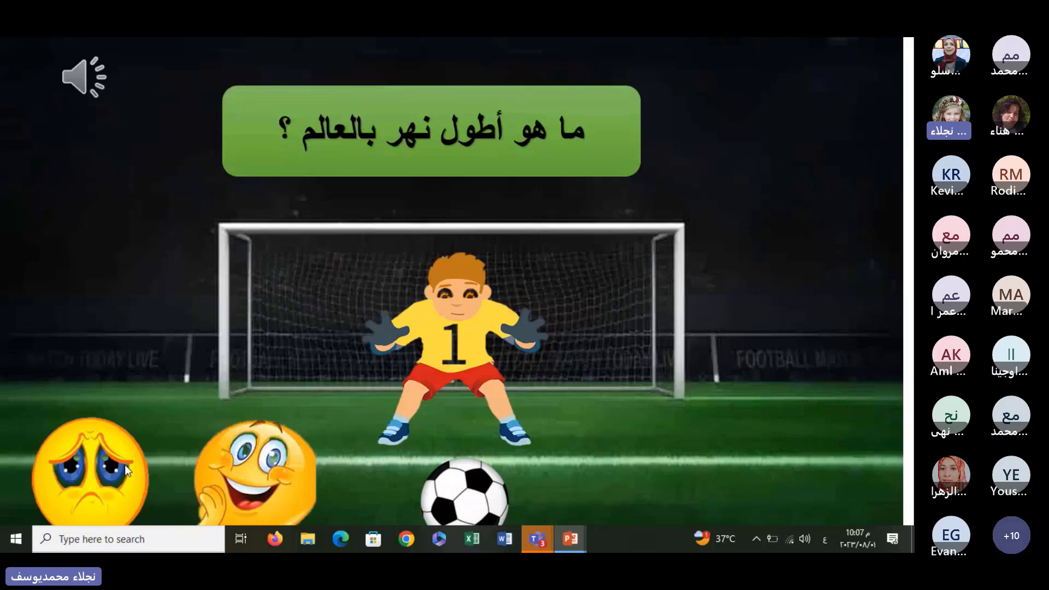
pyautogui.press('Escape')
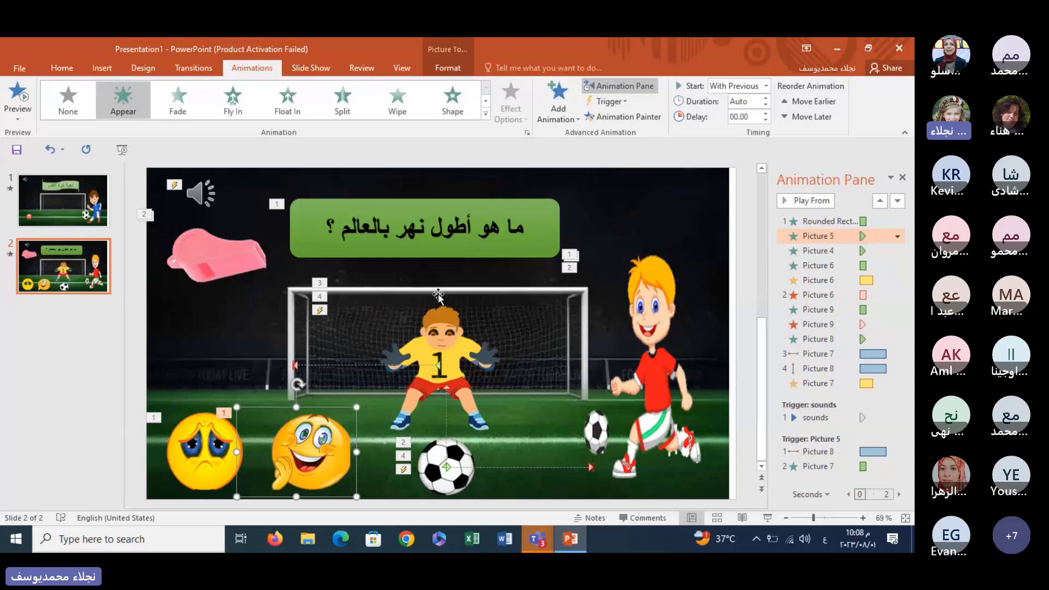
# - Create a new blank presentation, Presentation2, from the File menu
pyautogui.click(56, 69)
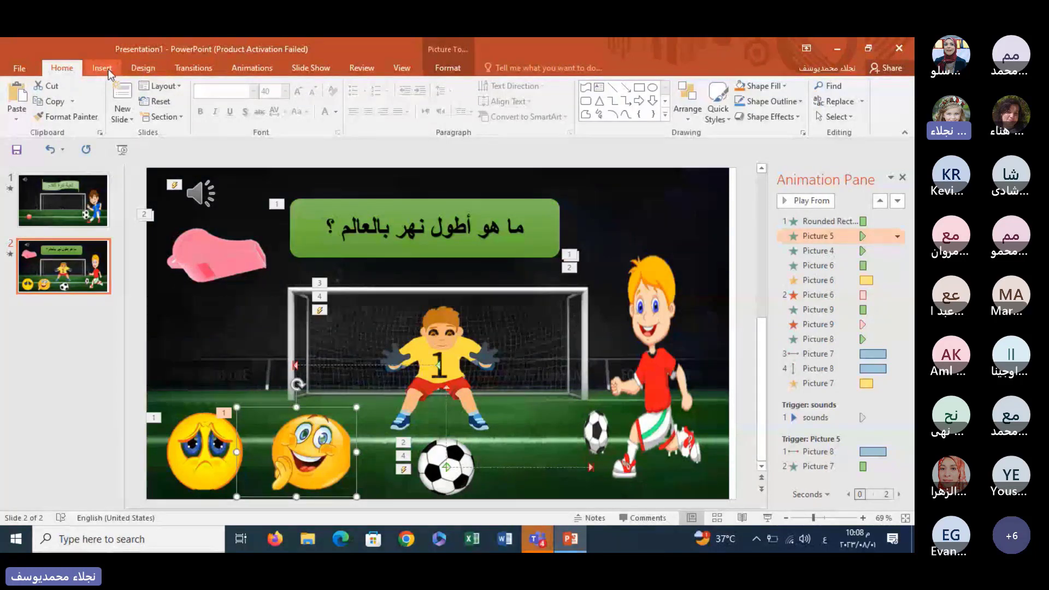
pyautogui.click(16, 68)
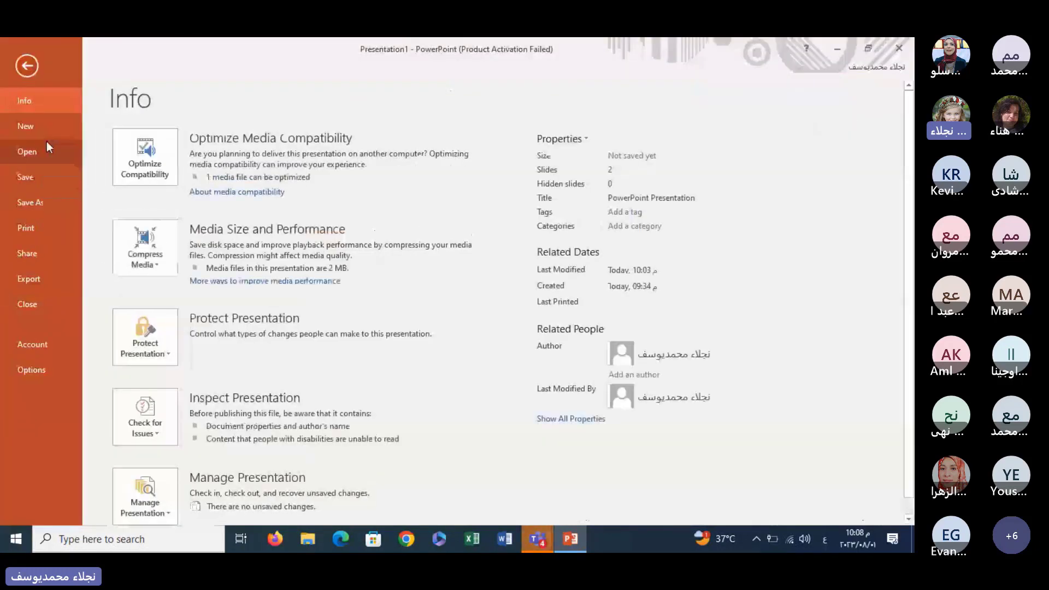
pyautogui.click(47, 136)
pyautogui.click(189, 256)
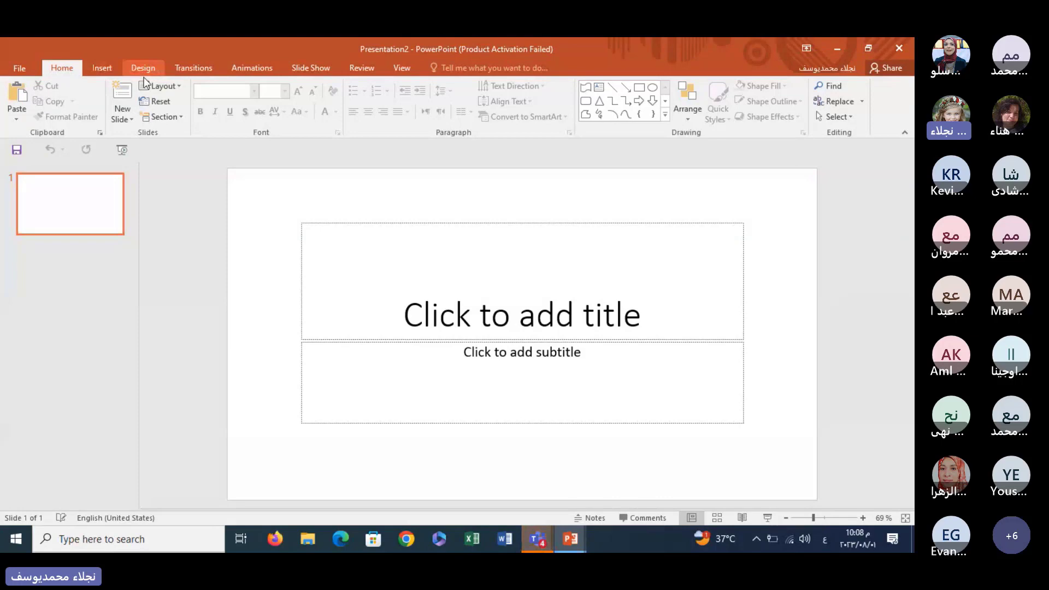
# - Apply the Blank layout to Presentation2's slide, removing its title and subtitle placeholders
pyautogui.click(162, 86)
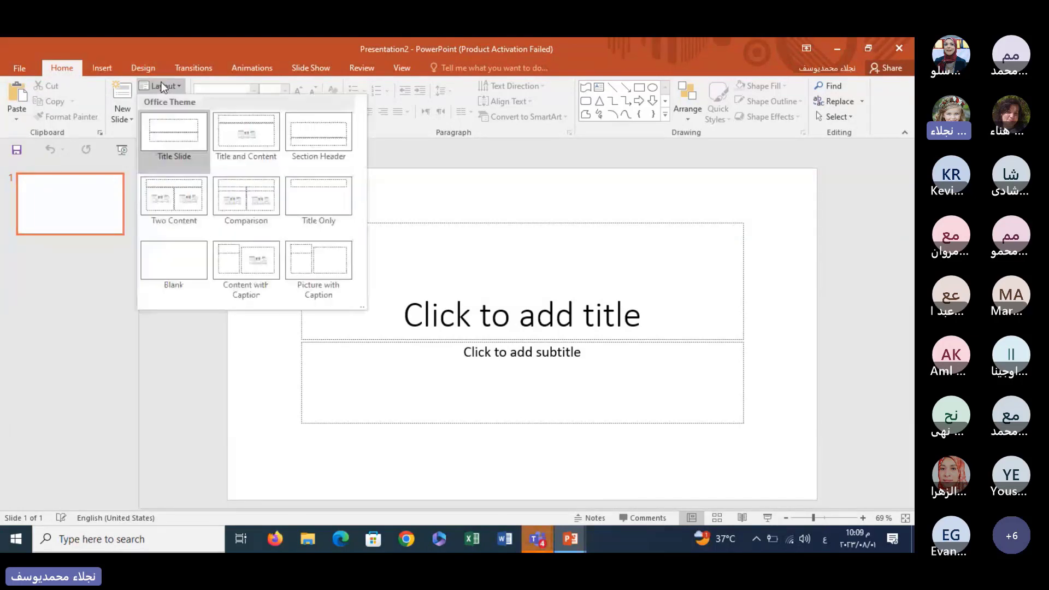
pyautogui.click(182, 271)
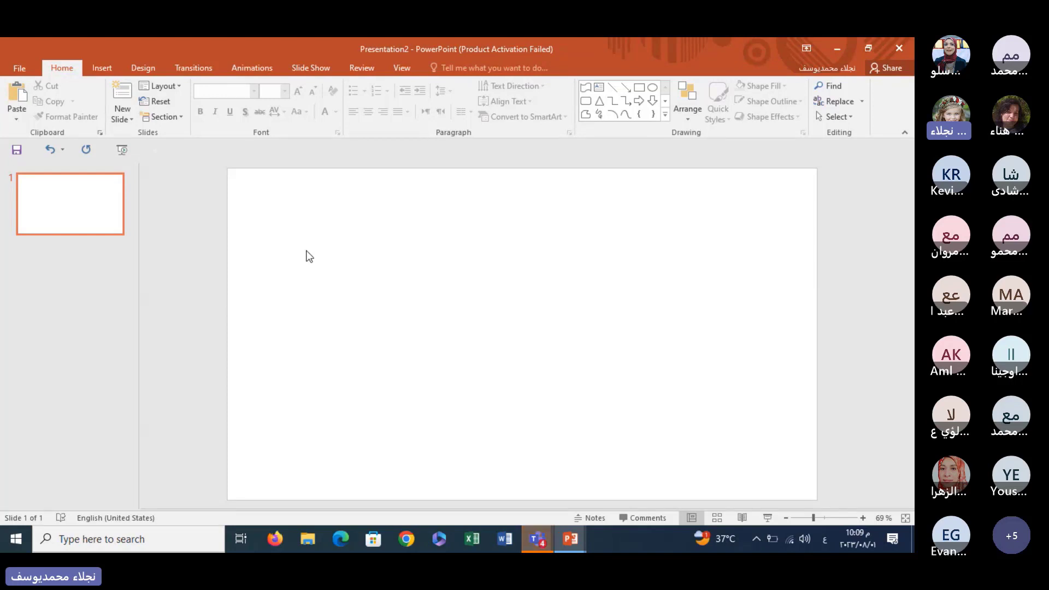
pyautogui.click(149, 71)
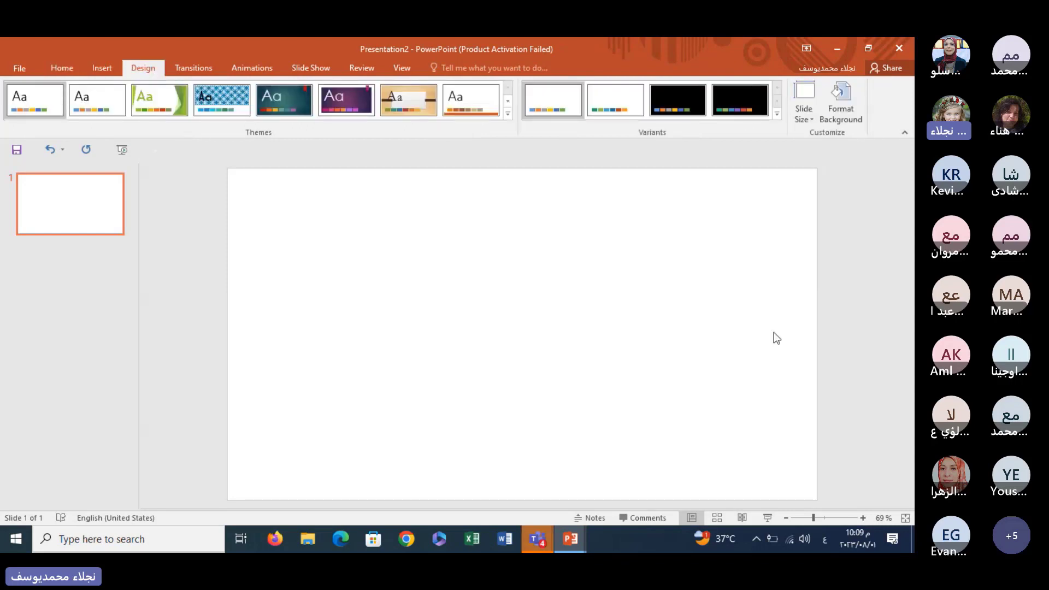
# - Fill the slide background with a solid dark green colour
pyautogui.click(847, 112)
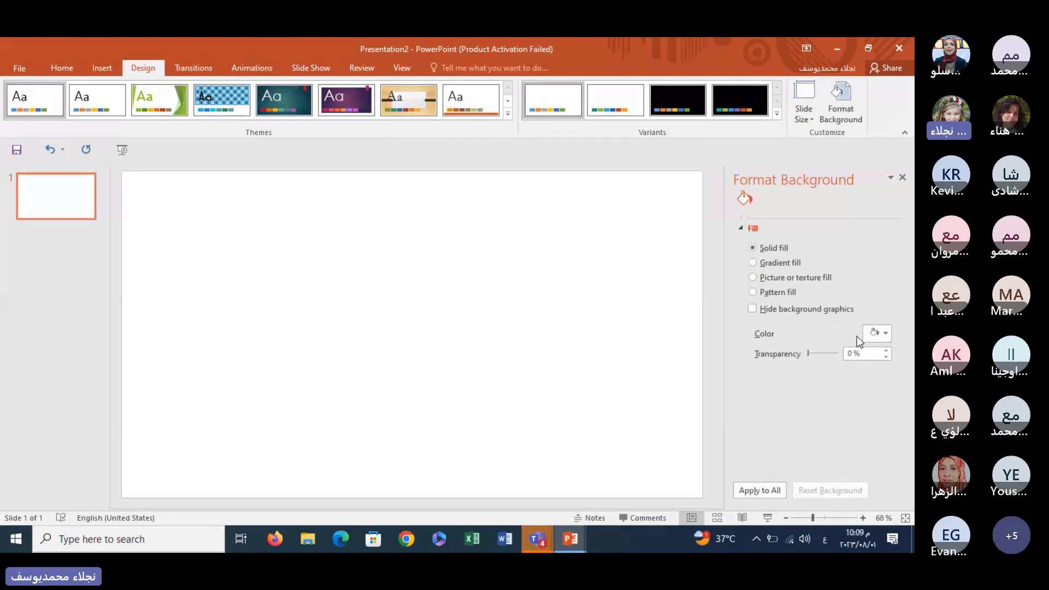
pyautogui.click(884, 336)
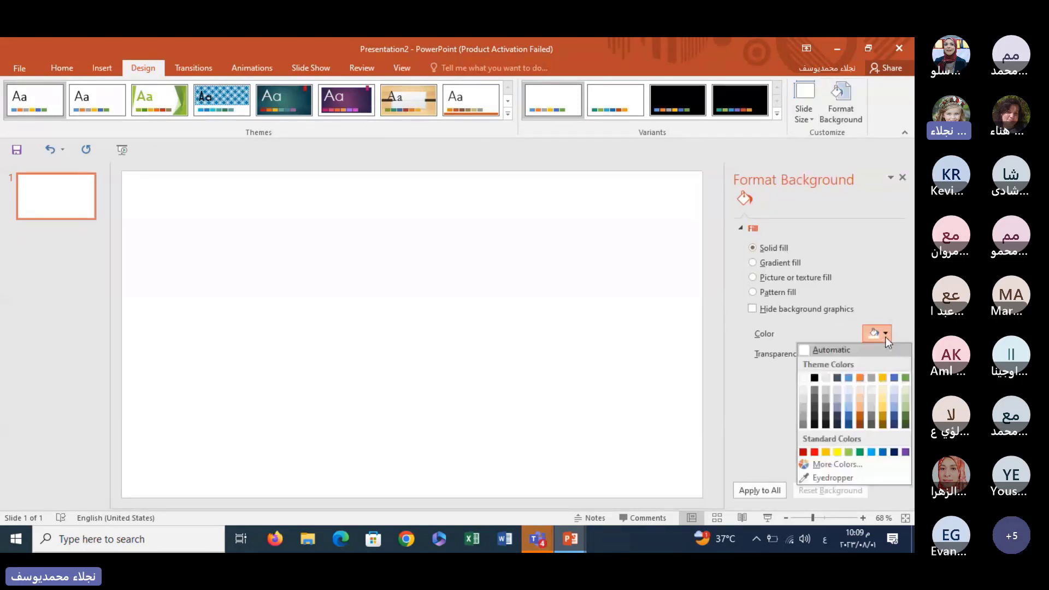
pyautogui.click(905, 416)
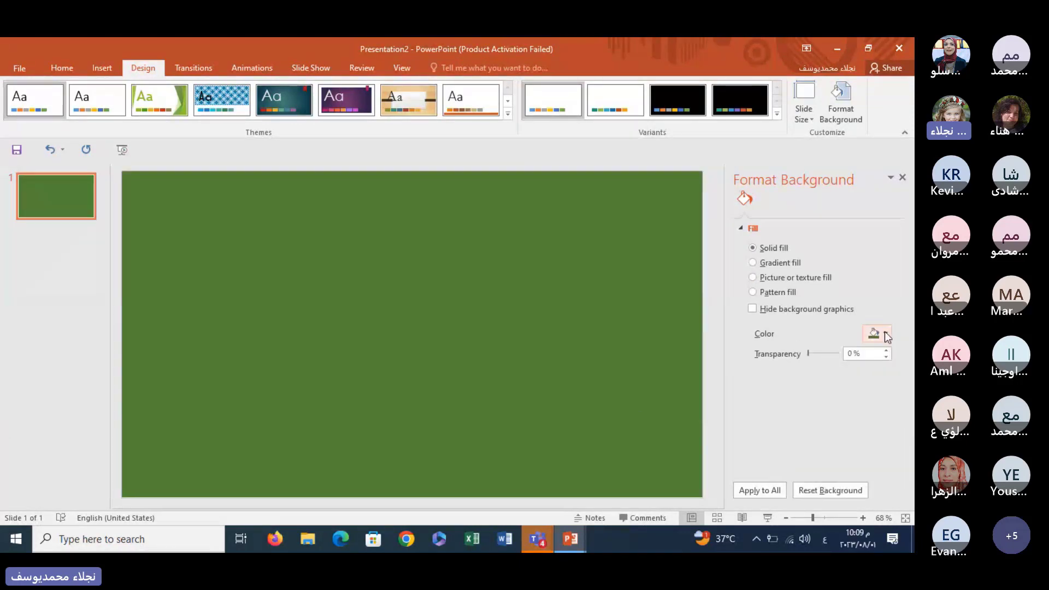
pyautogui.click(886, 335)
pyautogui.click(906, 428)
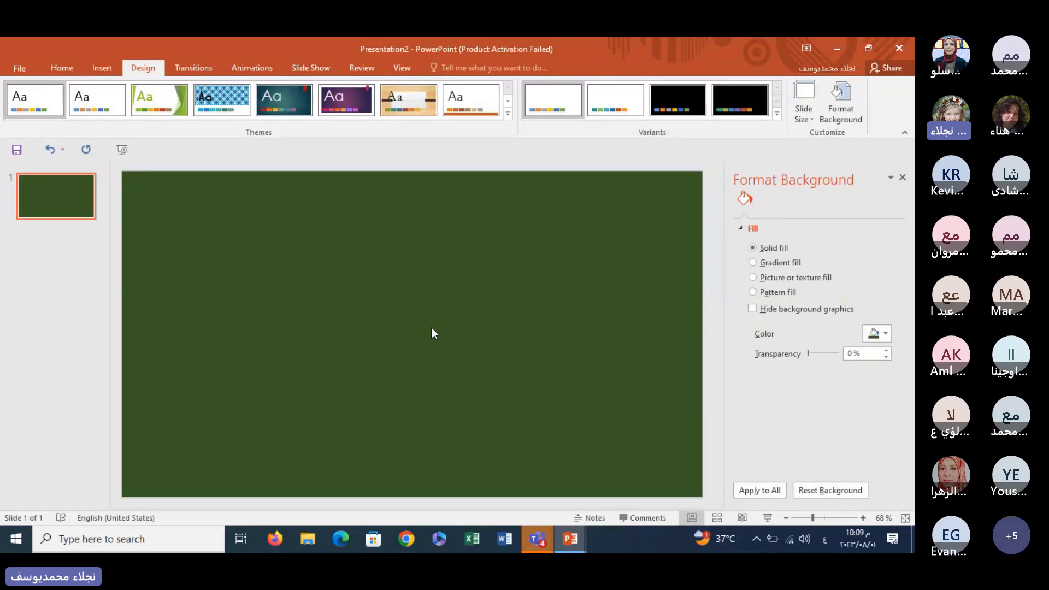
pyautogui.click(93, 70)
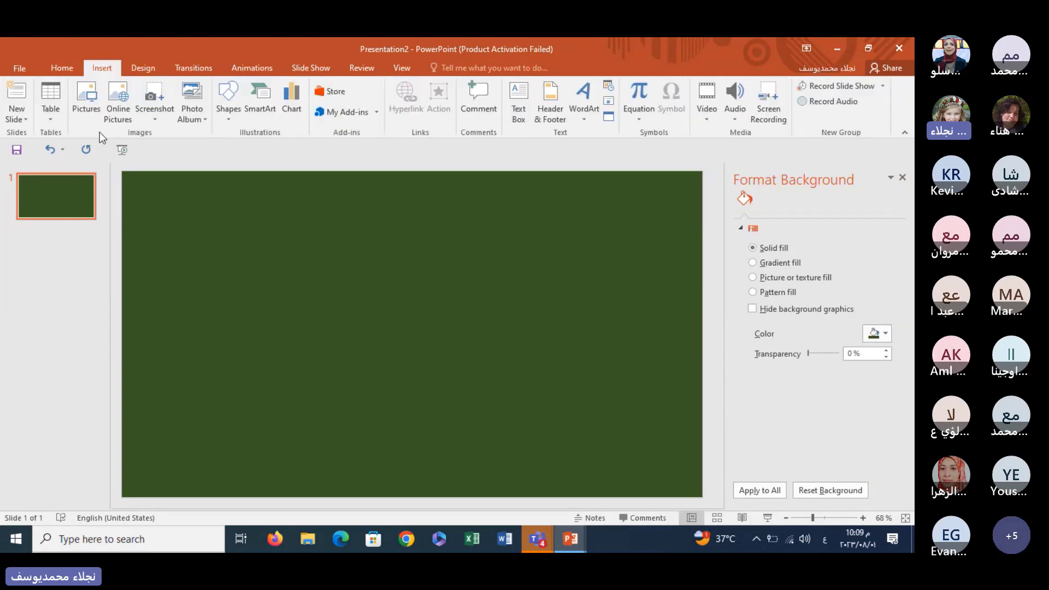
# - Draw a tall rectangle along the slide's left side
pyautogui.click(227, 119)
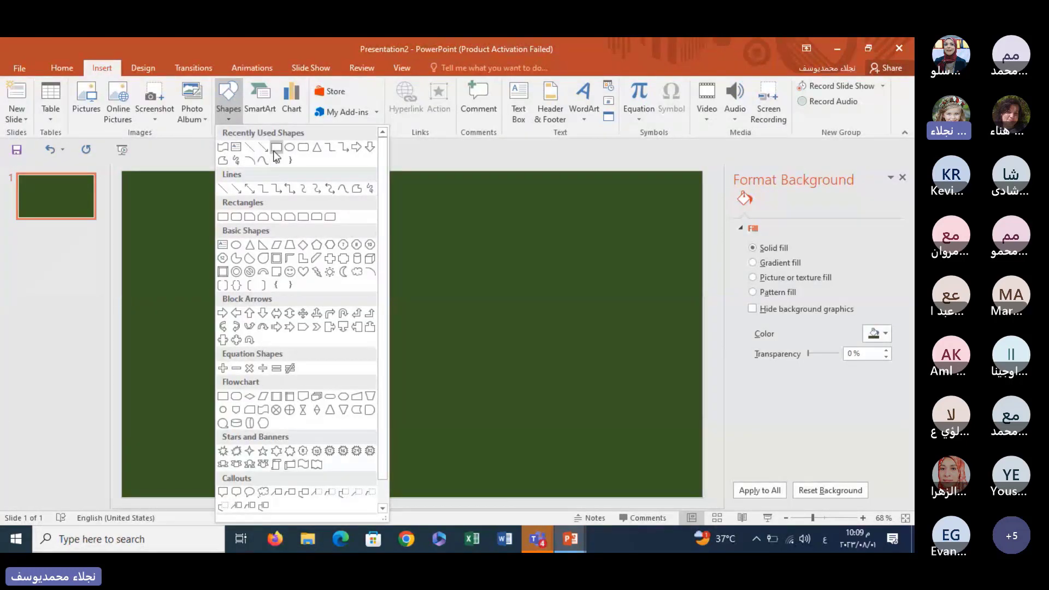
pyautogui.click(276, 148)
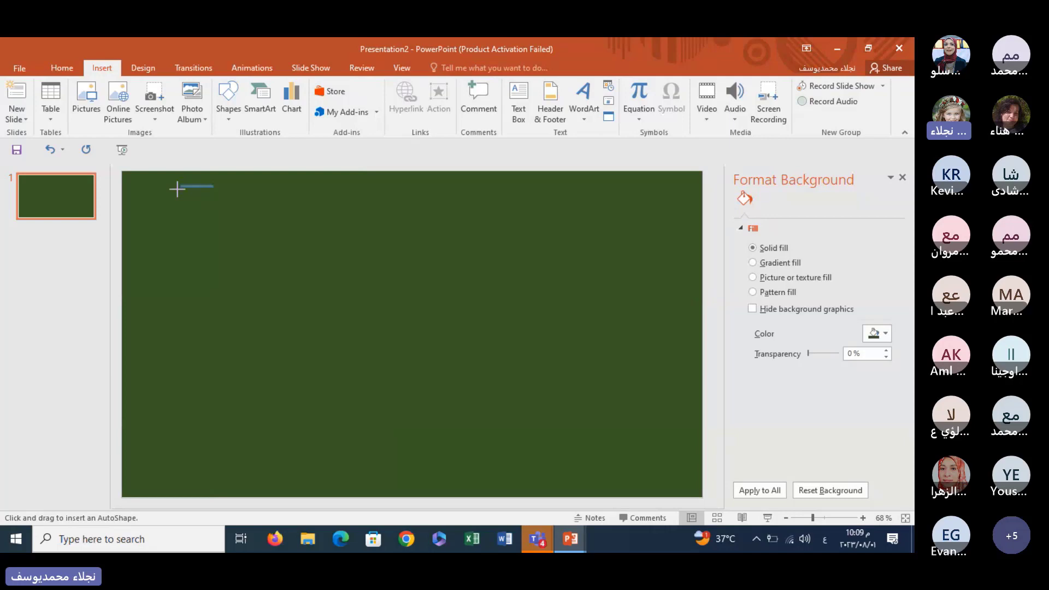
pyautogui.moveTo(177, 189); pyautogui.dragTo(129, 485)
pyautogui.moveTo(172, 188); pyautogui.dragTo(173, 183)
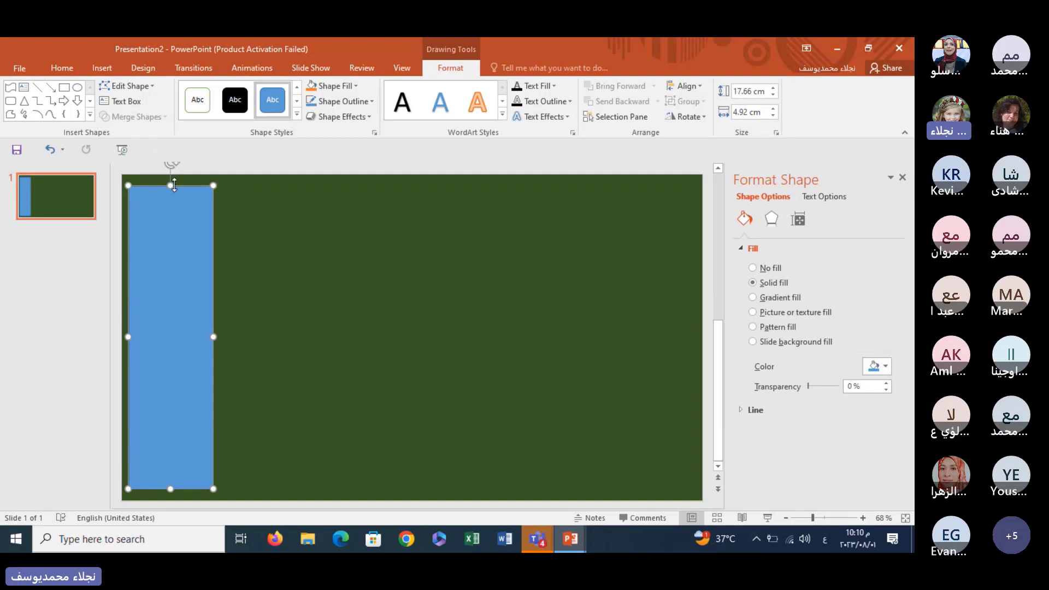
# - Stretch the rectangle to the full slide height, 19.05 cm tall by 5.04 cm wide
pyautogui.moveTo(170, 185); pyautogui.dragTo(172, 176)
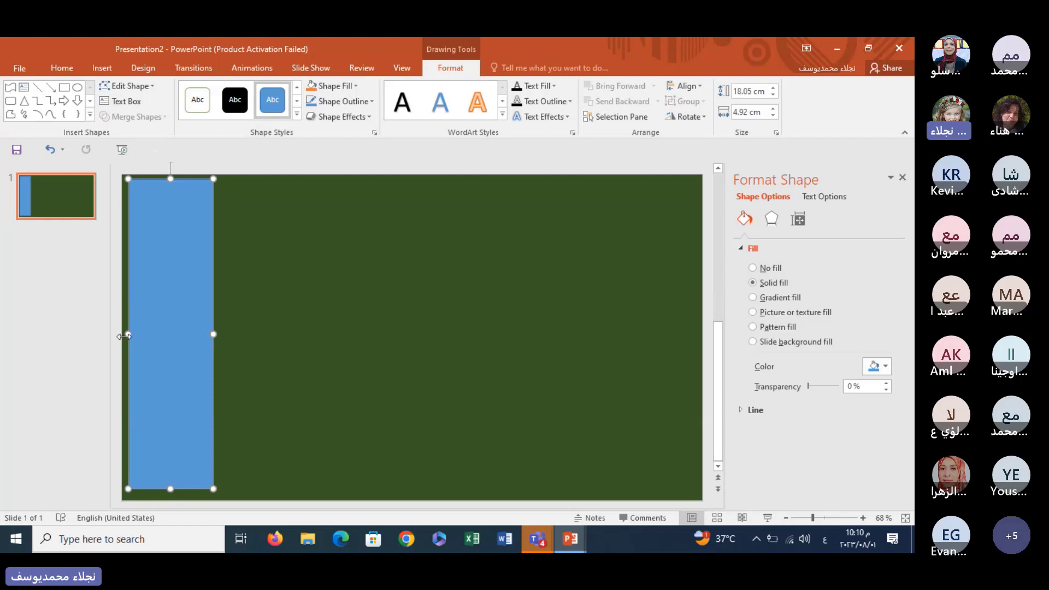
pyautogui.moveTo(127, 336); pyautogui.dragTo(125, 336)
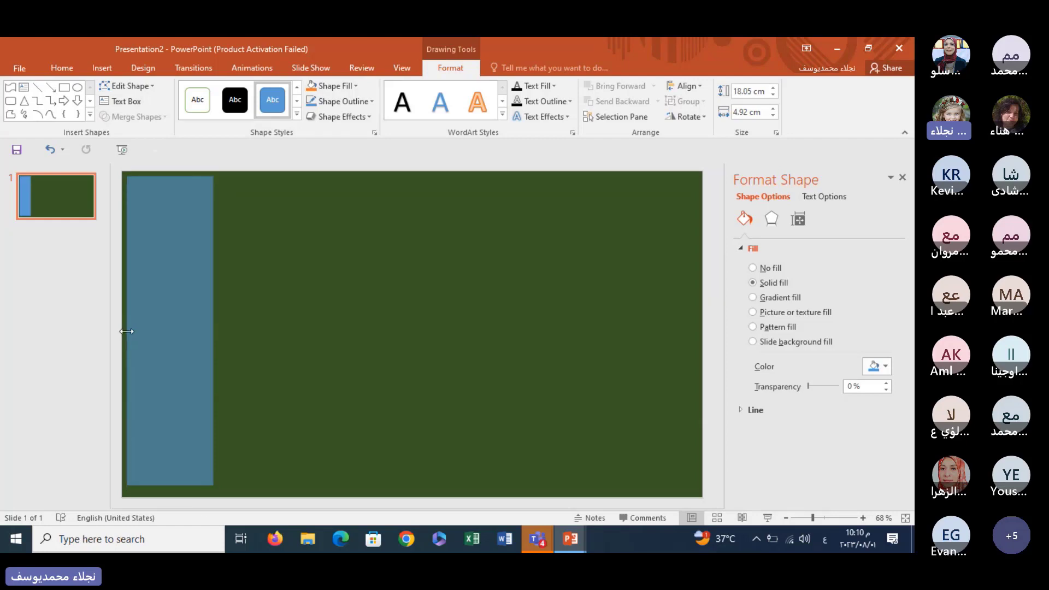
pyautogui.moveTo(172, 490); pyautogui.dragTo(173, 498)
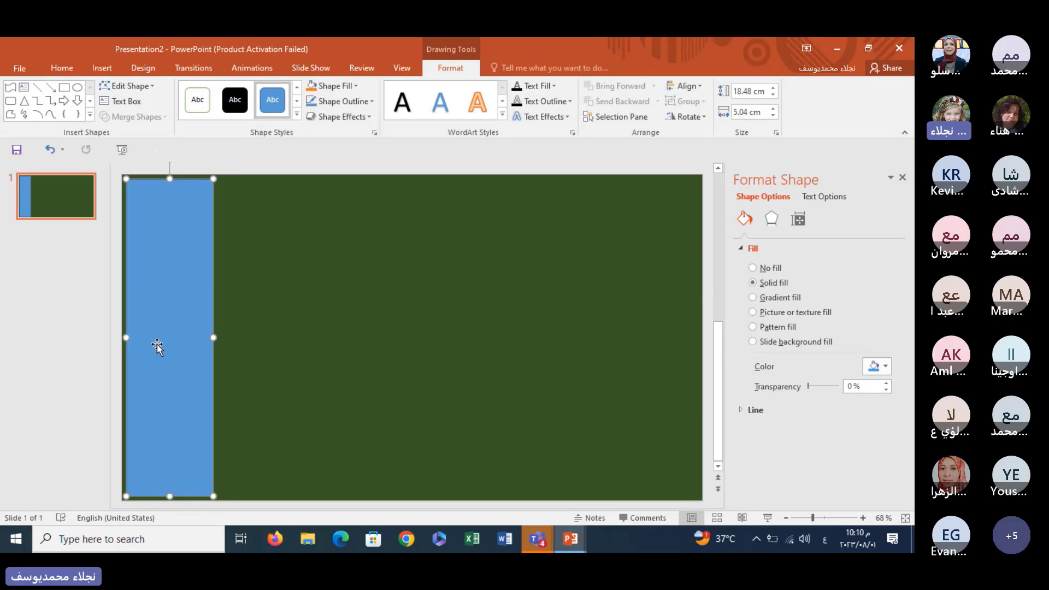
pyautogui.moveTo(156, 344); pyautogui.dragTo(155, 339)
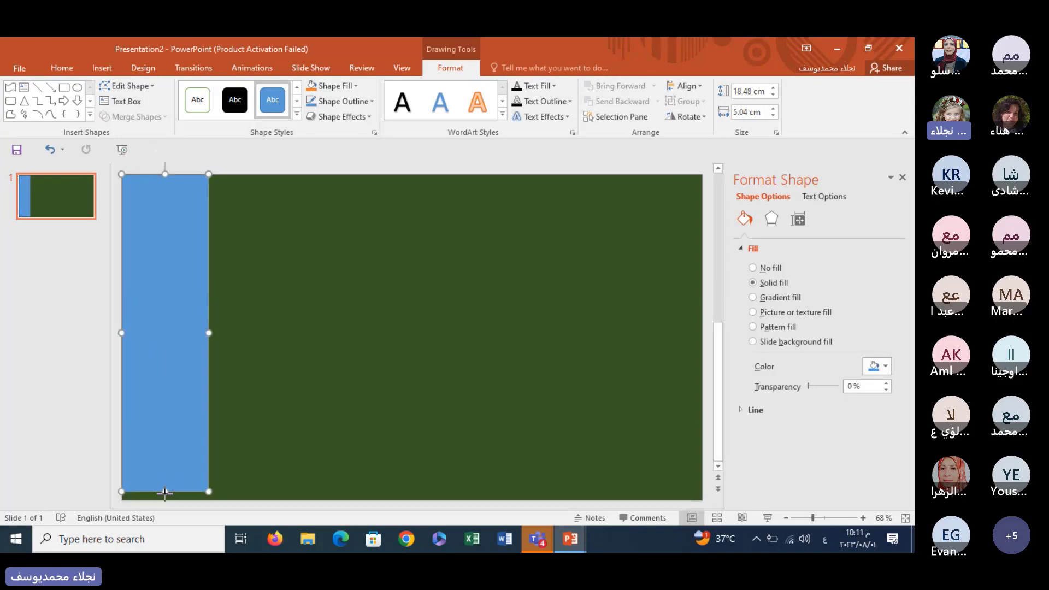
pyautogui.moveTo(165, 489); pyautogui.dragTo(165, 498)
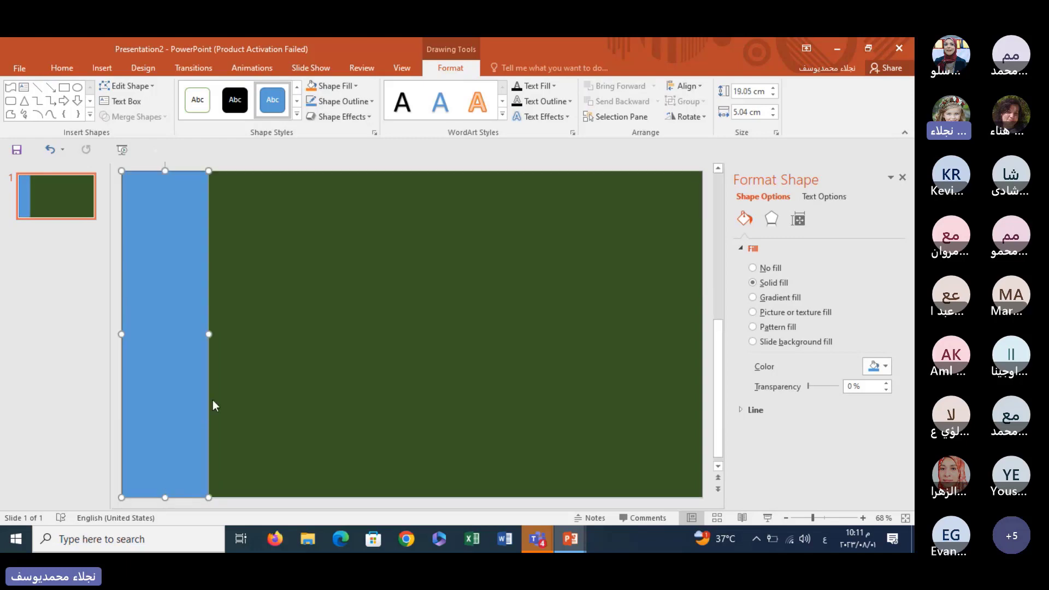
# - Fill the left rectangle with Green, Accent 6, Darker 25%
pyautogui.click(231, 392)
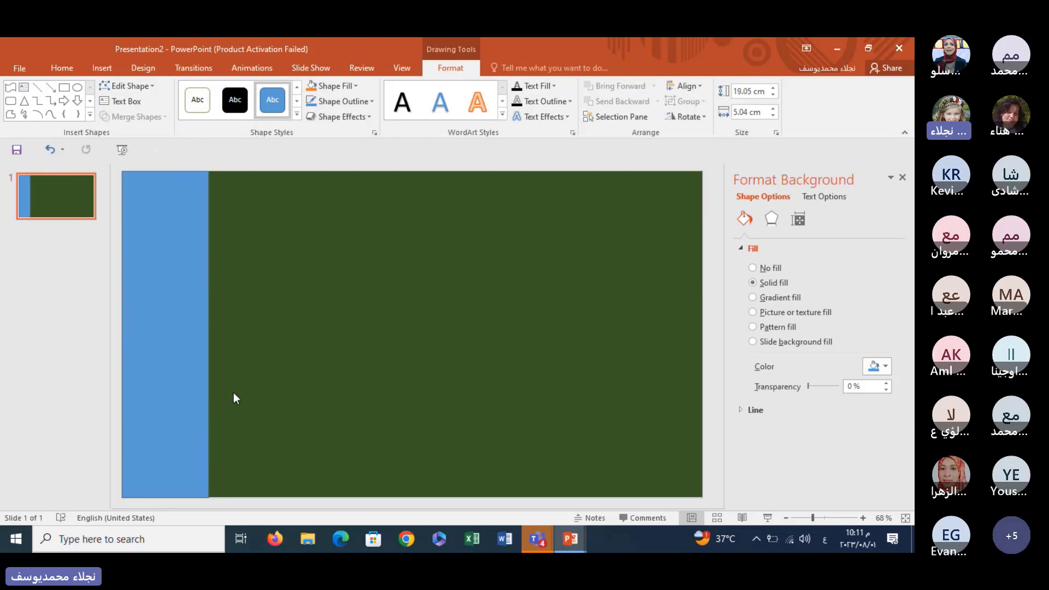
pyautogui.click(188, 382)
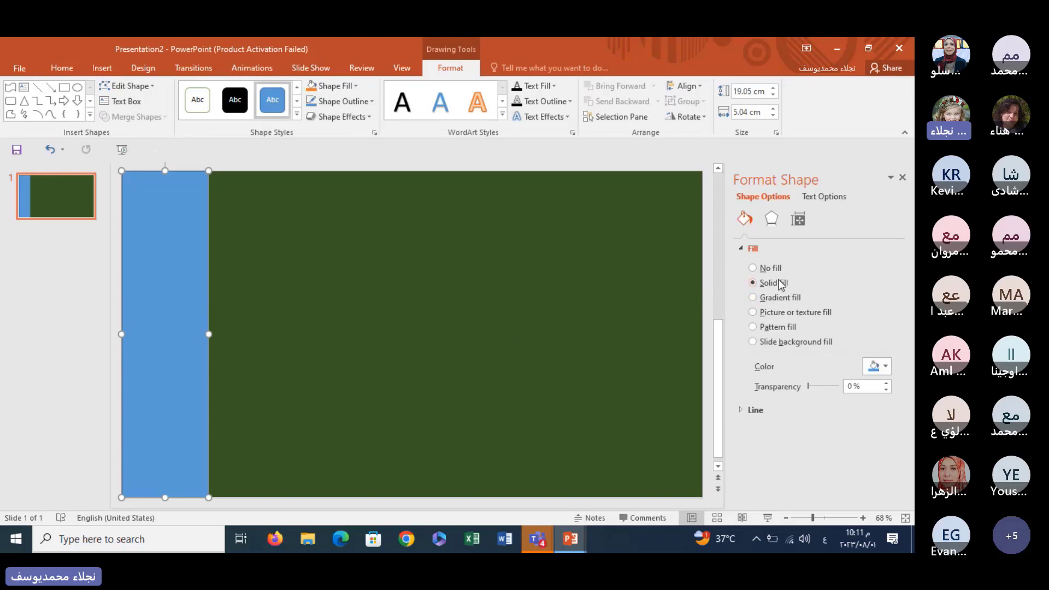
pyautogui.click(881, 367)
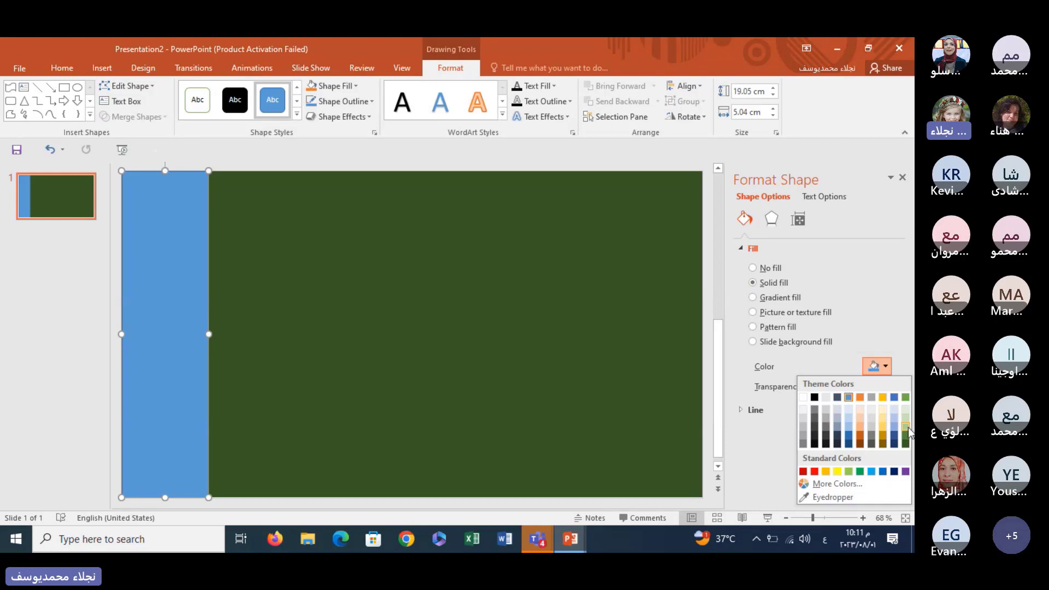
pyautogui.click(906, 427)
pyautogui.click(885, 366)
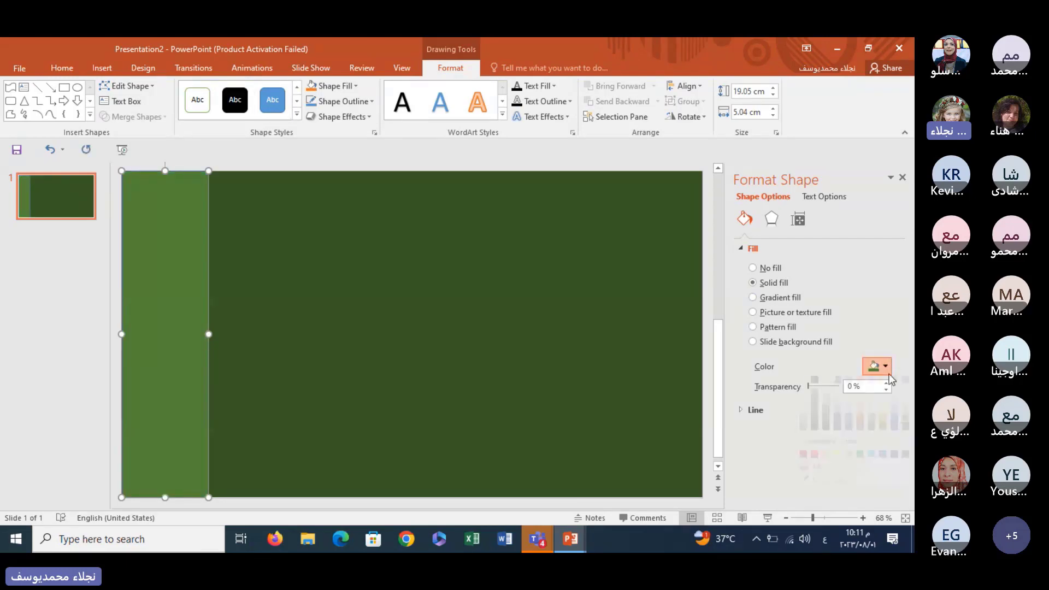
pyautogui.click(907, 429)
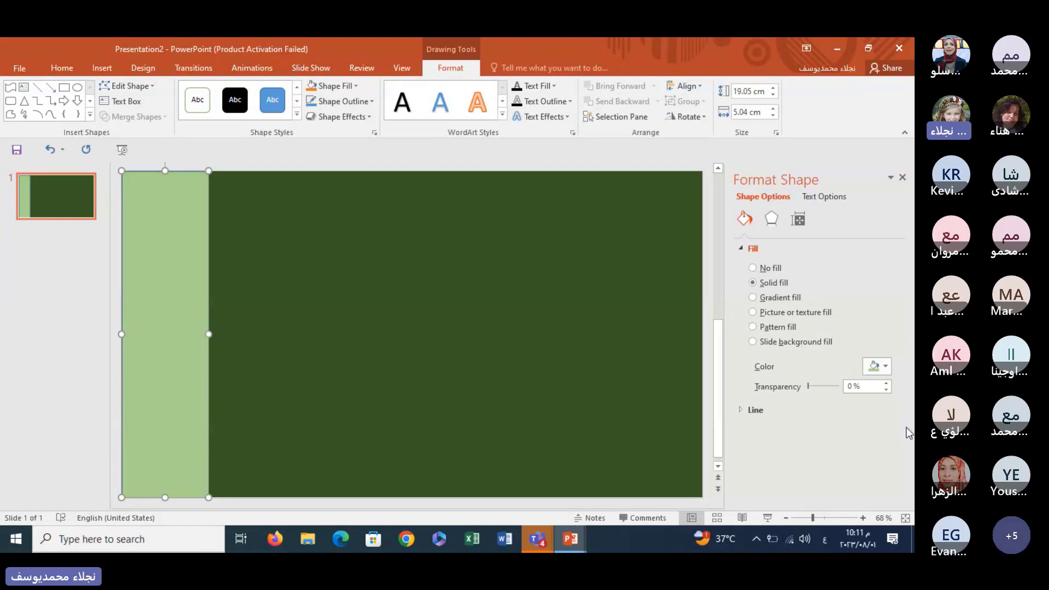
pyautogui.click(886, 366)
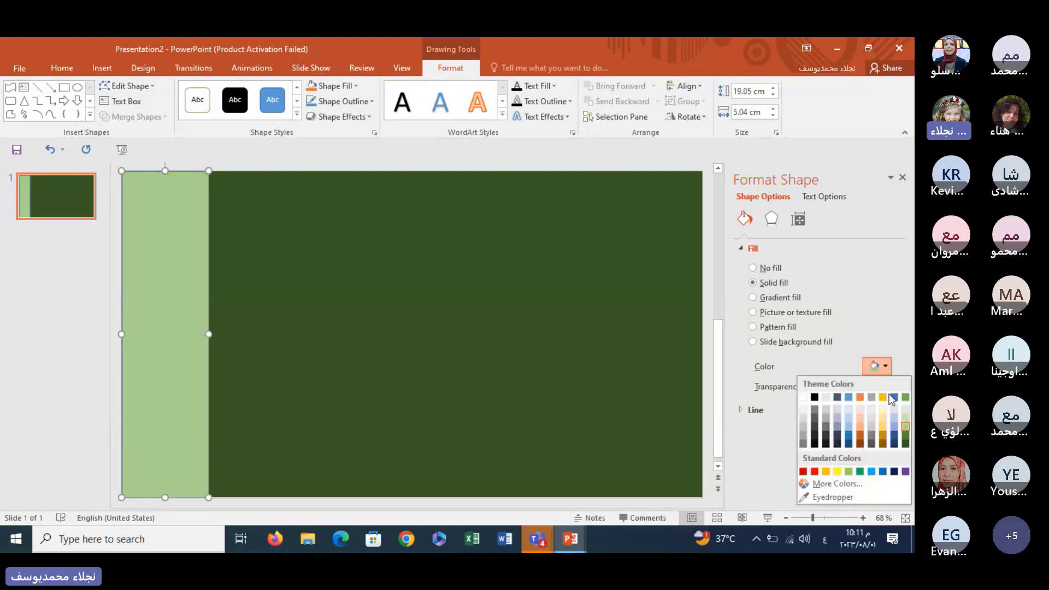
pyautogui.click(905, 437)
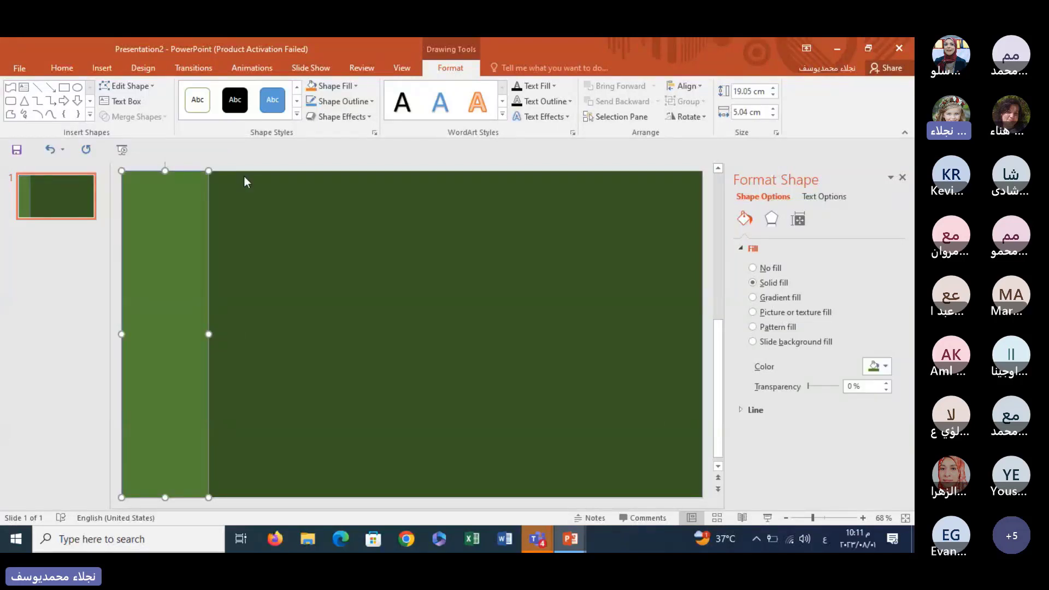
# - Copy the green strip and place a pasted copy at the slide's right edge
pyautogui.rightClick(186, 260)
pyautogui.click(213, 285)
pyautogui.rightClick(285, 277)
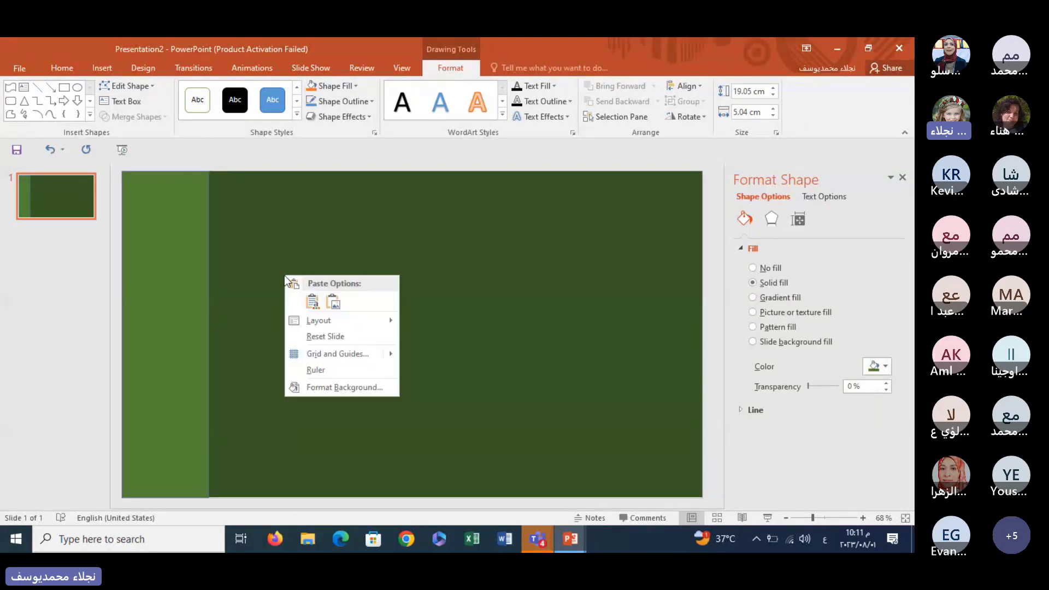
pyautogui.click(311, 301)
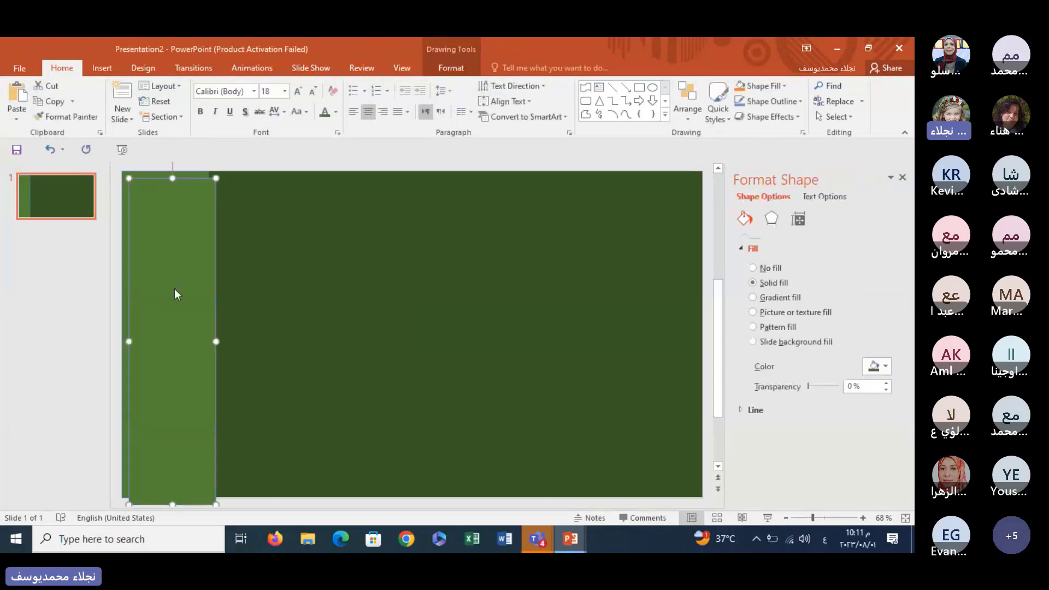
pyautogui.moveTo(175, 294)
pyautogui.mouseDown()
pyautogui.moveTo(340, 275)
pyautogui.moveTo(459, 288)
pyautogui.moveTo(651, 271)
pyautogui.mouseUp()
# - Paste two more strip copies and move them toward the right side and middle
pyautogui.rightClick(519, 337)
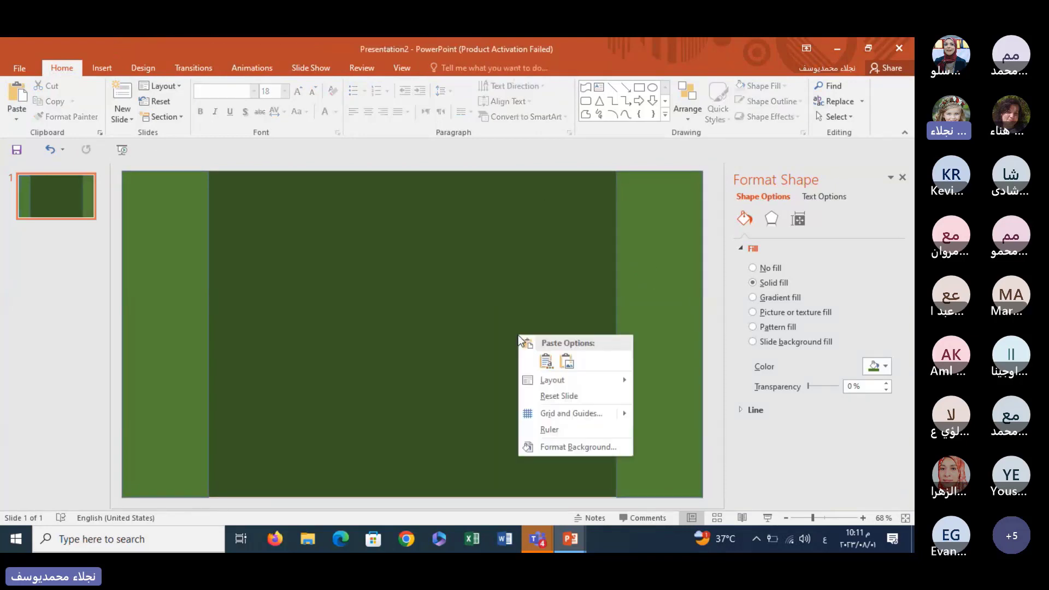
pyautogui.click(545, 361)
pyautogui.rightClick(457, 358)
pyautogui.click(484, 381)
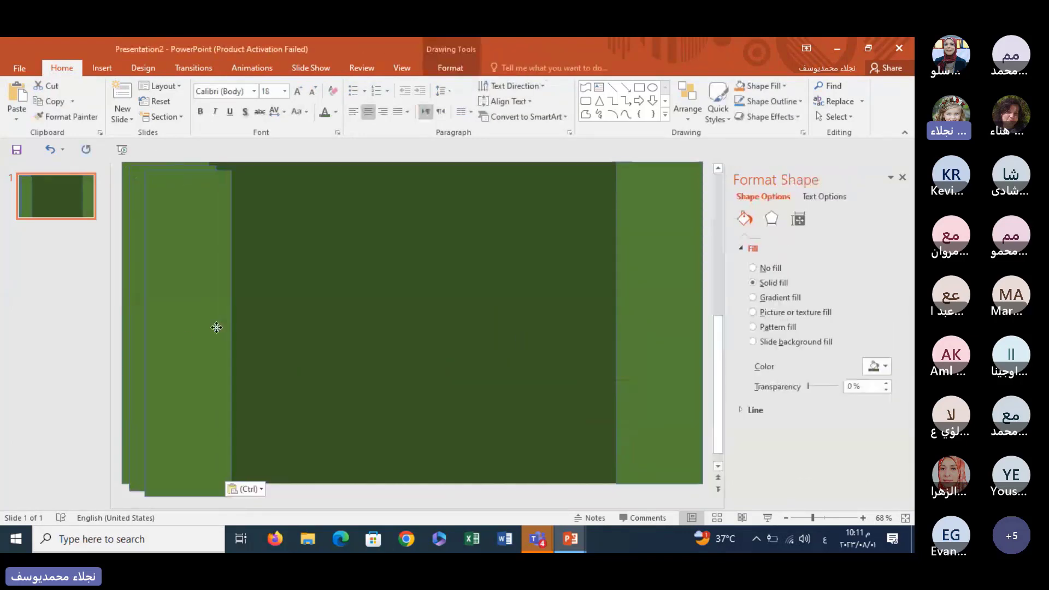
pyautogui.moveTo(216, 327)
pyautogui.mouseDown()
pyautogui.moveTo(529, 332)
pyautogui.moveTo(570, 320)
pyautogui.mouseUp()
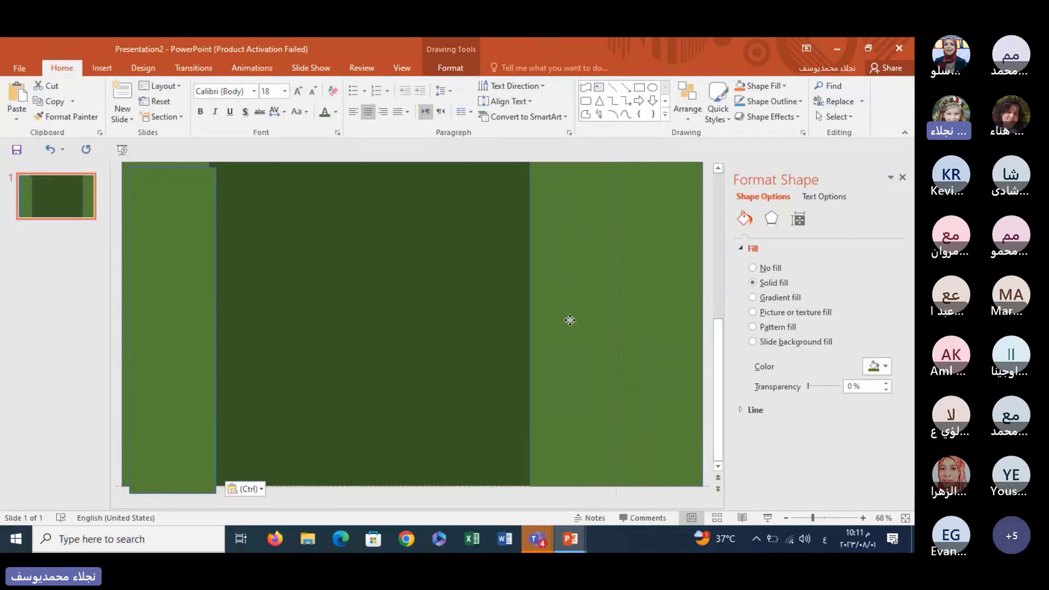
pyautogui.moveTo(192, 342)
pyautogui.mouseDown()
pyautogui.moveTo(248, 347)
pyautogui.moveTo(463, 322)
pyautogui.moveTo(502, 337)
pyautogui.mouseUp()
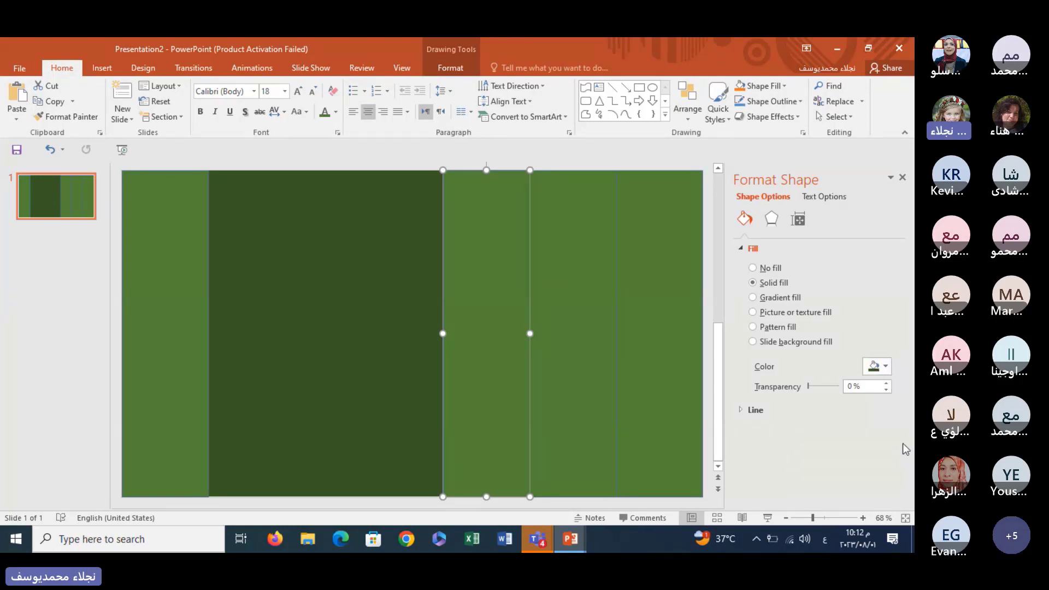
pyautogui.hotkey('ctrl', 'z')
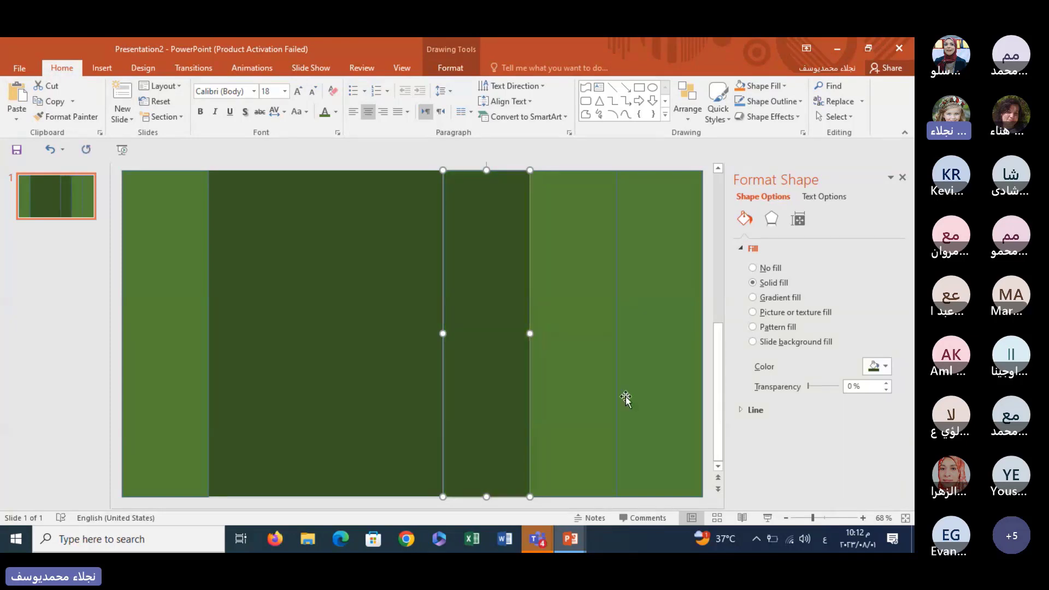
# - Recolour the rightmost strip dark green
pyautogui.click(573, 340)
pyautogui.click(885, 366)
pyautogui.click(832, 457)
pyautogui.press('Escape')
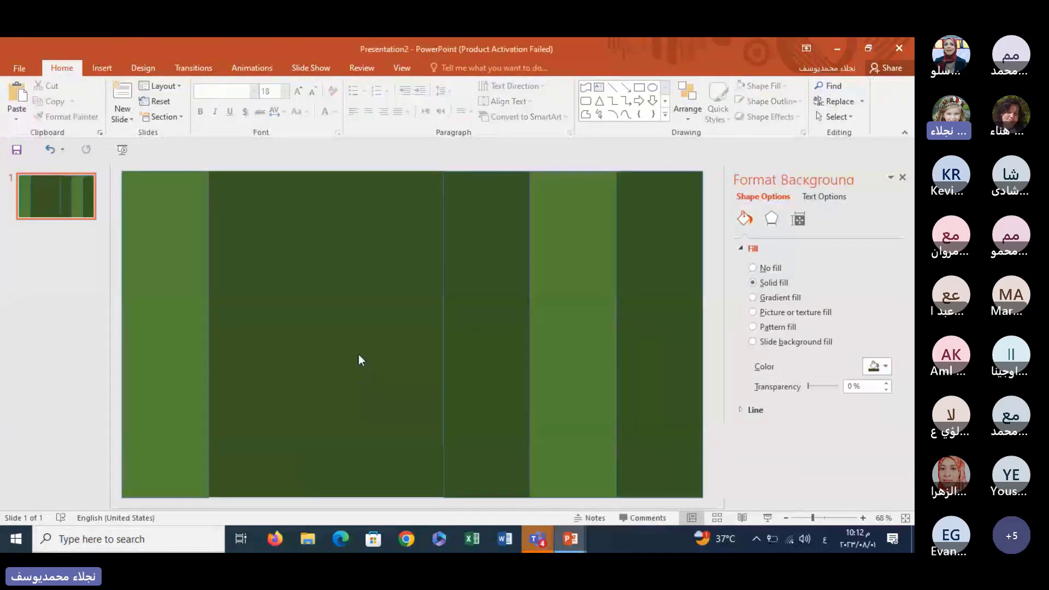
# - Paste another strip copy and place it beside the left strip
pyautogui.click(550, 314)
pyautogui.rightClick(551, 314)
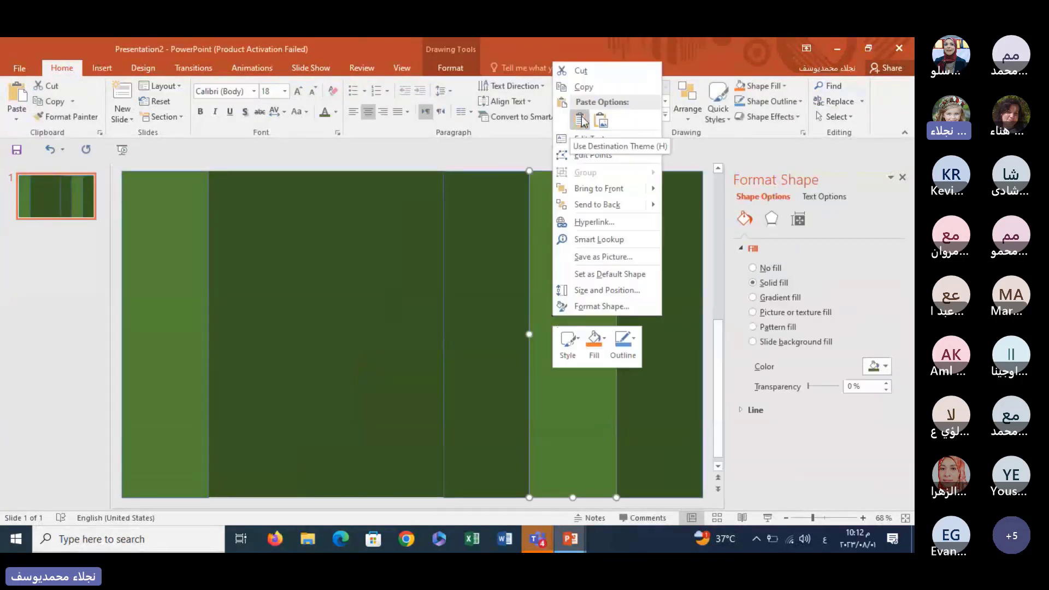
pyautogui.click(581, 120)
pyautogui.click(582, 120)
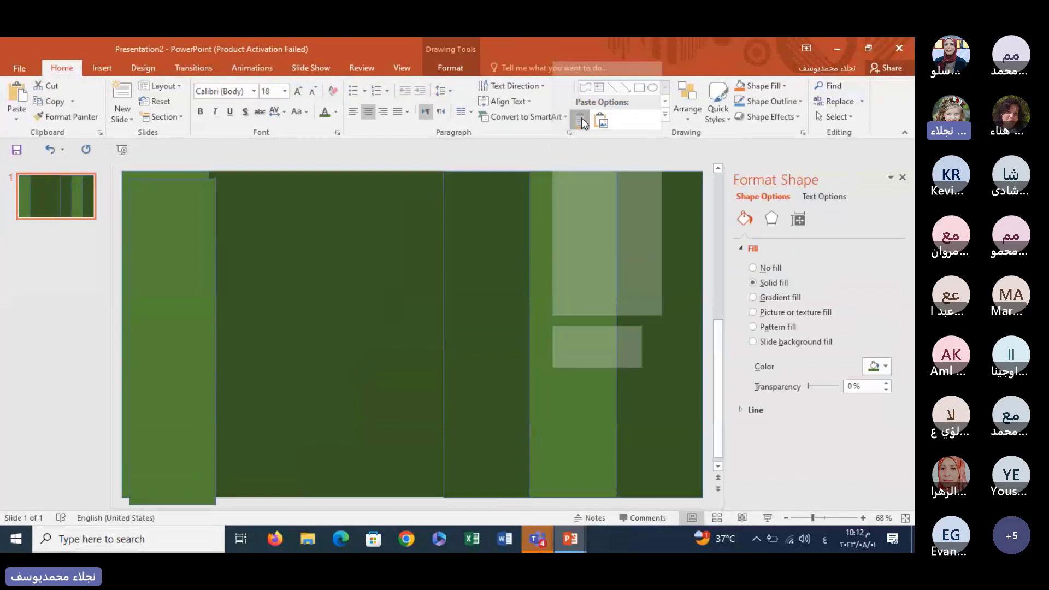
pyautogui.moveTo(212, 307); pyautogui.dragTo(242, 293)
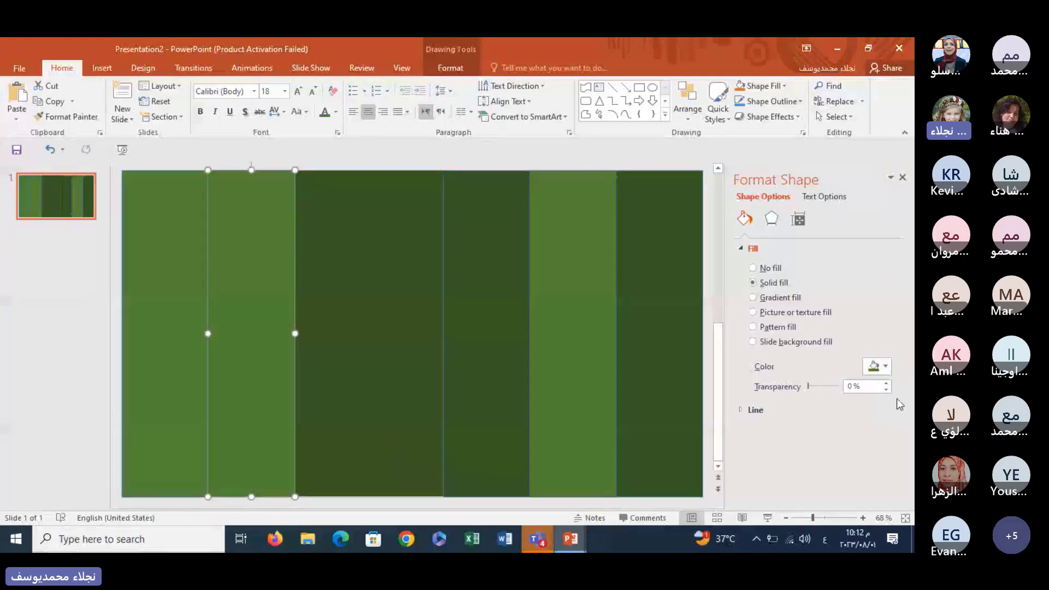
# - Make the new strip dark green and paste another copy as the third stripe
pyautogui.click(885, 367)
pyautogui.click(905, 436)
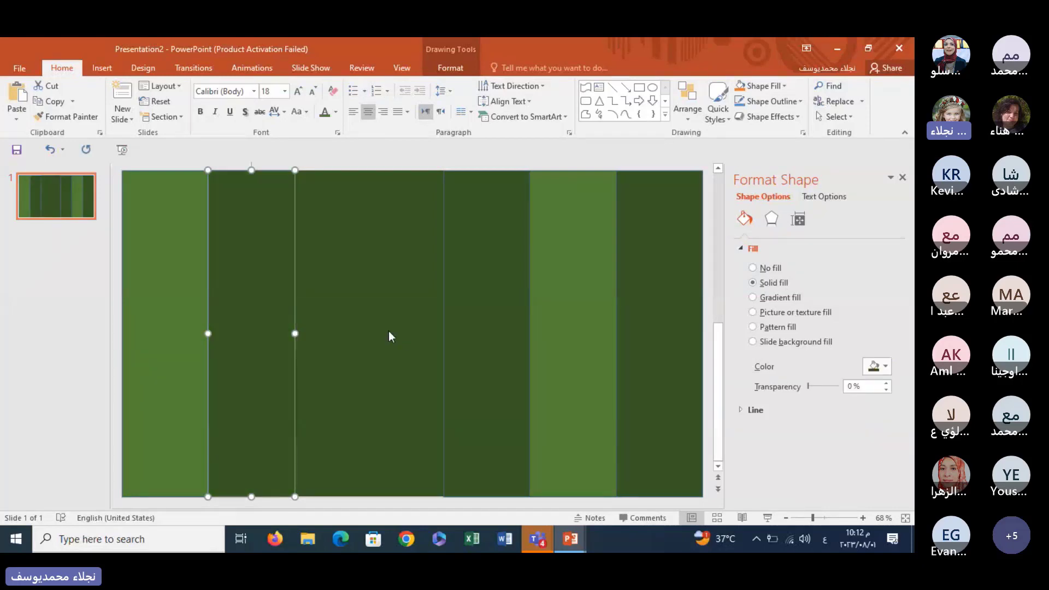
pyautogui.rightClick(351, 342)
pyautogui.click(376, 371)
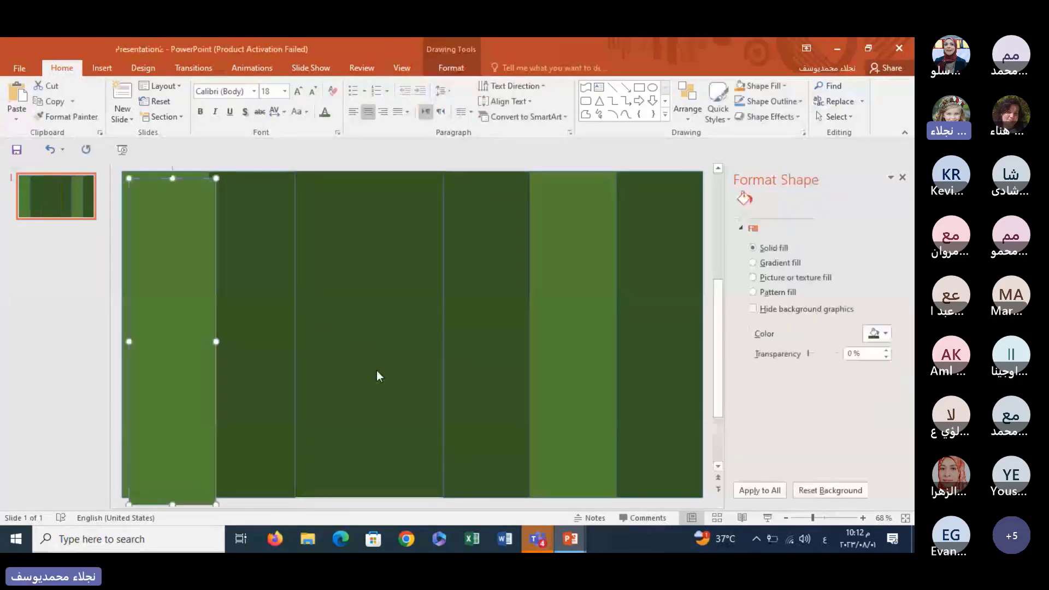
pyautogui.moveTo(183, 328); pyautogui.dragTo(350, 324)
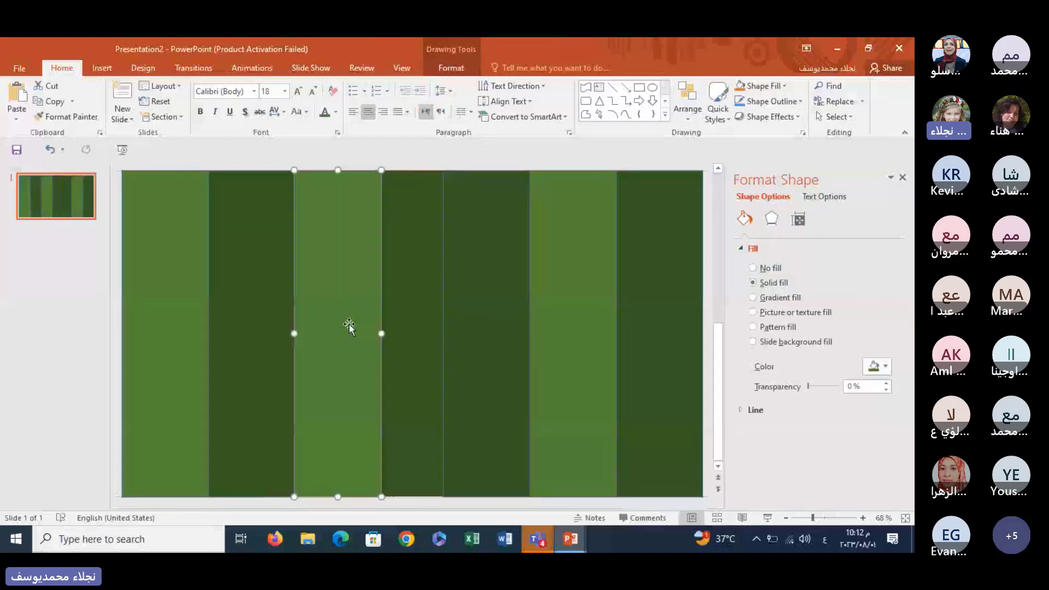
pyautogui.click(424, 346)
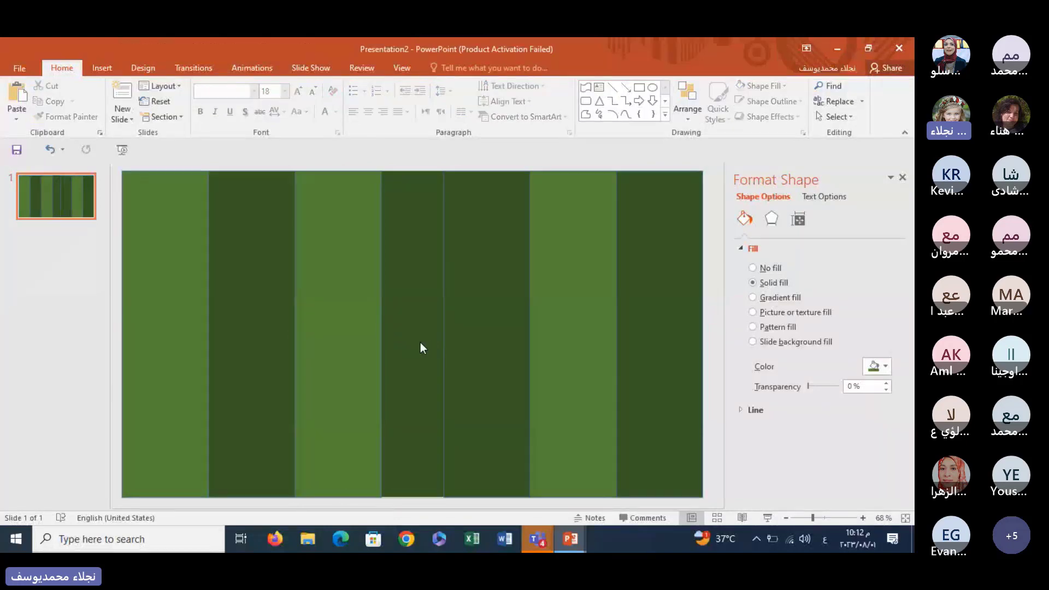
# - Paste a stripe copy and line it up in the slide's centre
pyautogui.click(463, 349)
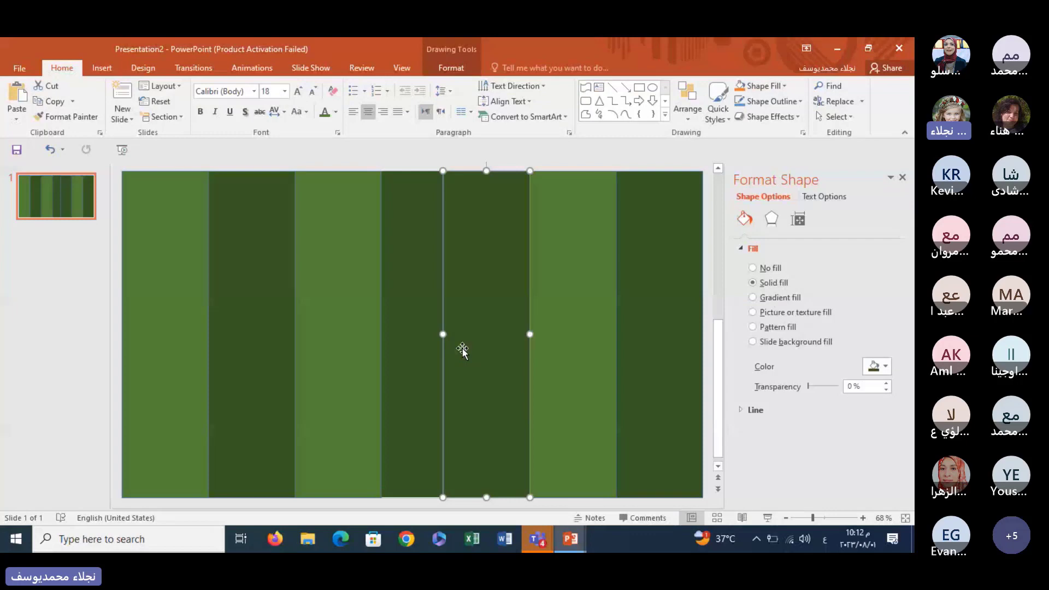
pyautogui.rightClick(421, 354)
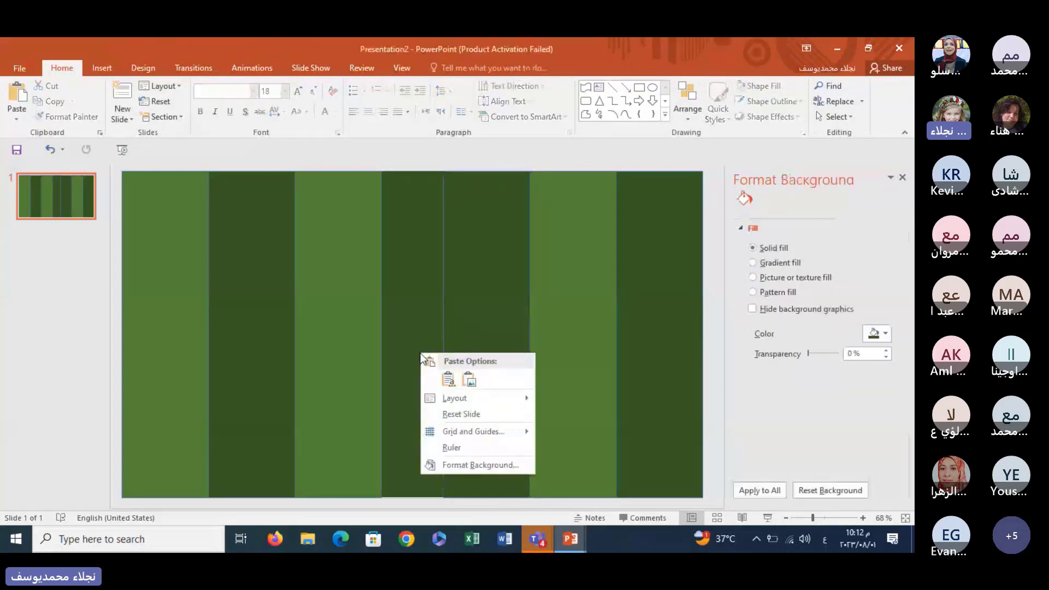
pyautogui.click(447, 379)
pyautogui.moveTo(165, 321); pyautogui.dragTo(419, 320)
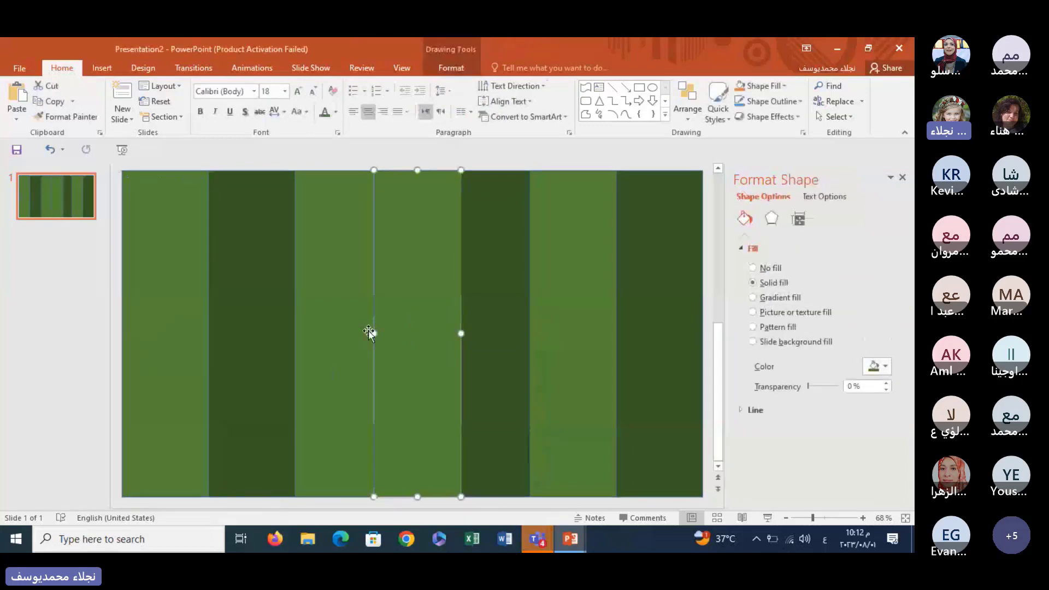
pyautogui.moveTo(369, 332); pyautogui.dragTo(380, 333)
# - Recolour the centre stripe light green
pyautogui.click(347, 330)
pyautogui.click(419, 334)
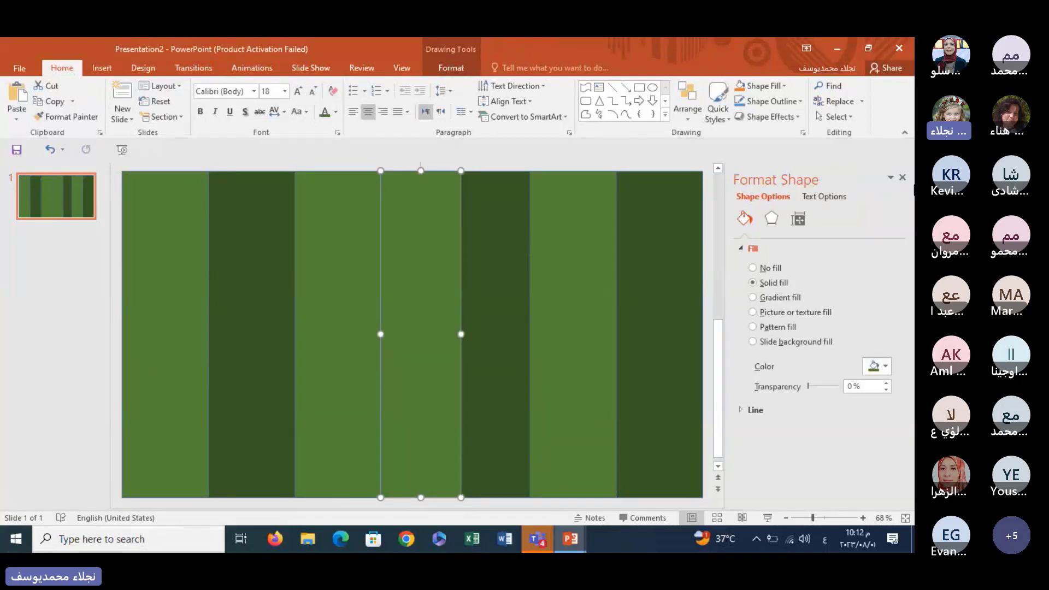
pyautogui.click(891, 367)
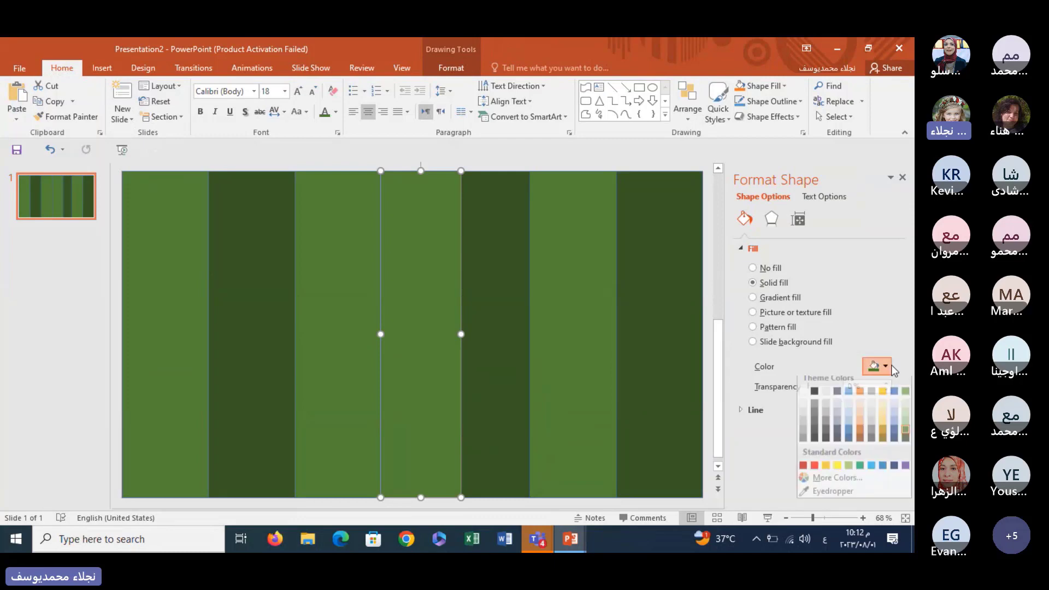
pyautogui.click(906, 436)
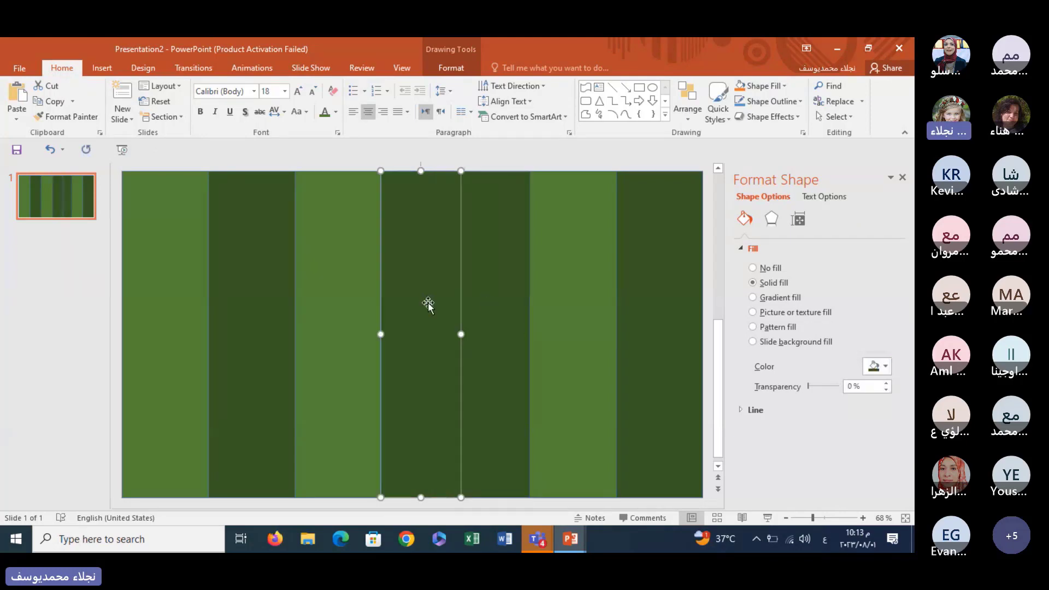
pyautogui.click(881, 366)
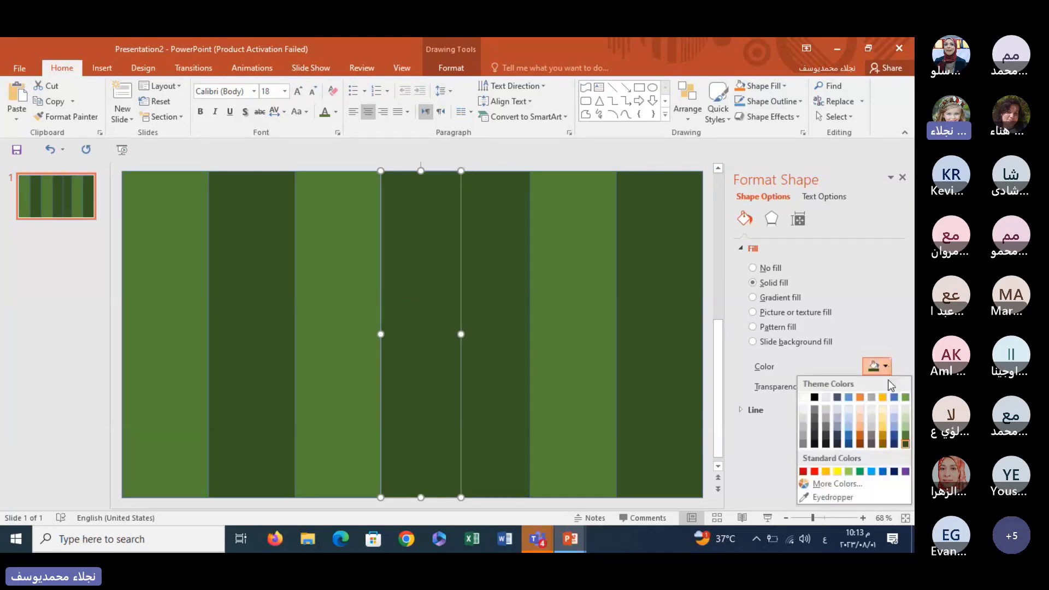
pyautogui.click(906, 428)
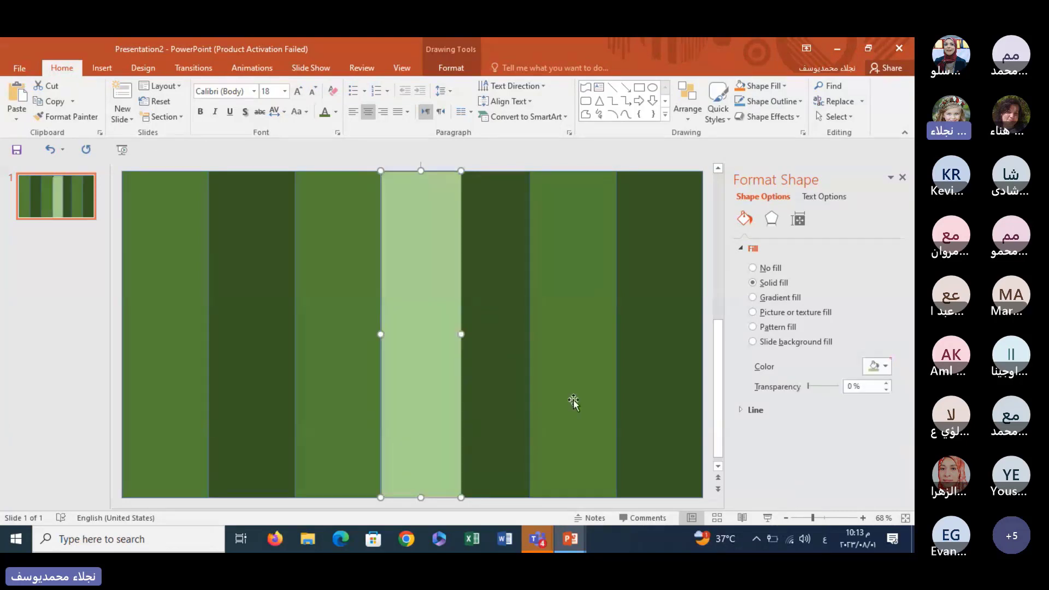
# - Select the surrounding stripes in turn to review the pattern
pyautogui.click(576, 358)
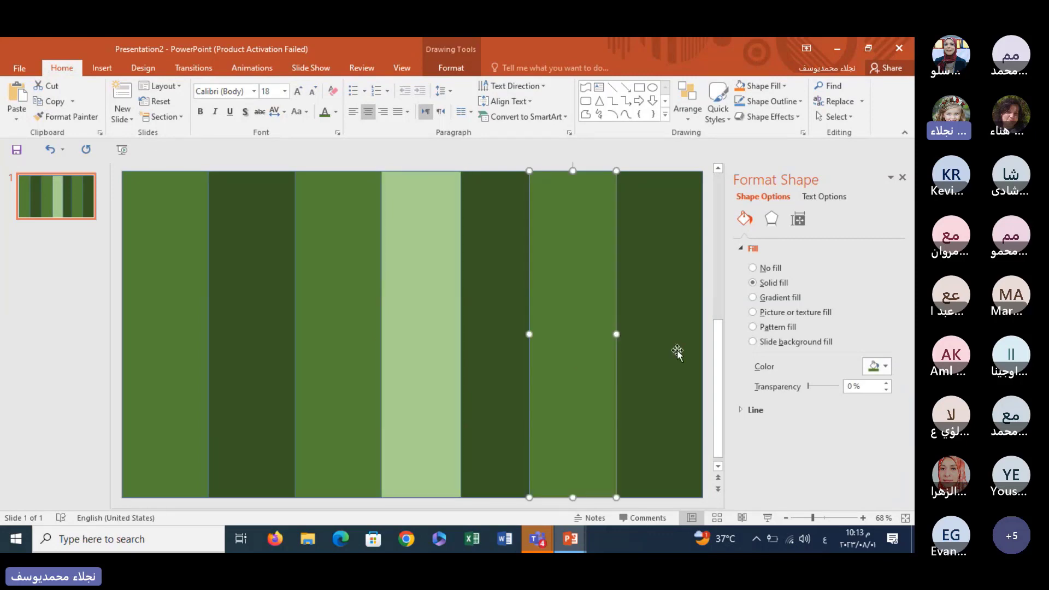
pyautogui.click(678, 352)
pyautogui.click(312, 380)
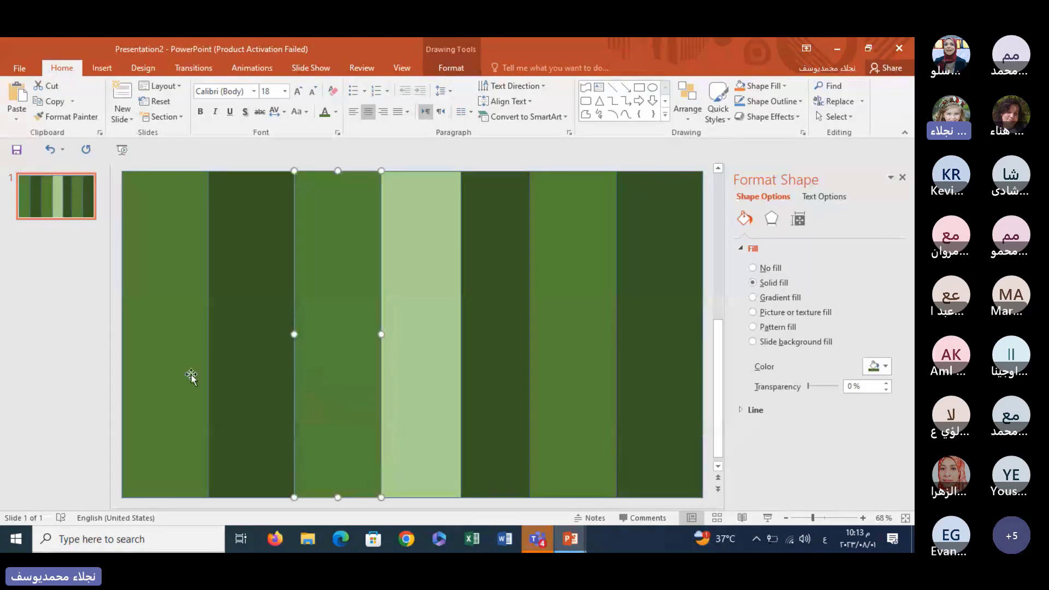
pyautogui.press('Tab')
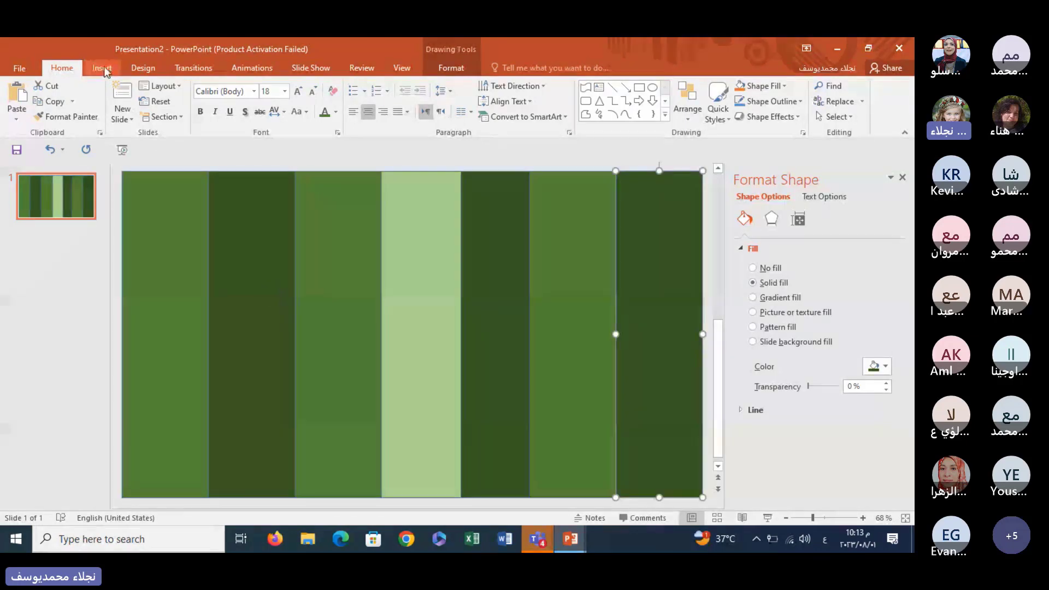
# - Draw a large 16.45 × 32.23 cm rectangle over the stripes, leaving a thin striped margin
pyautogui.click(104, 68)
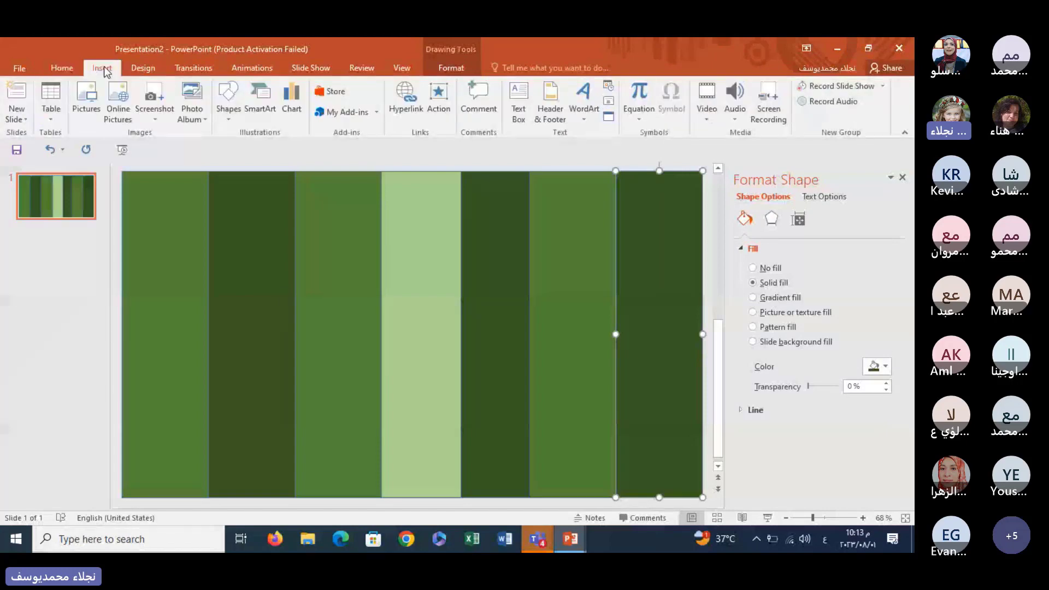
pyautogui.click(230, 112)
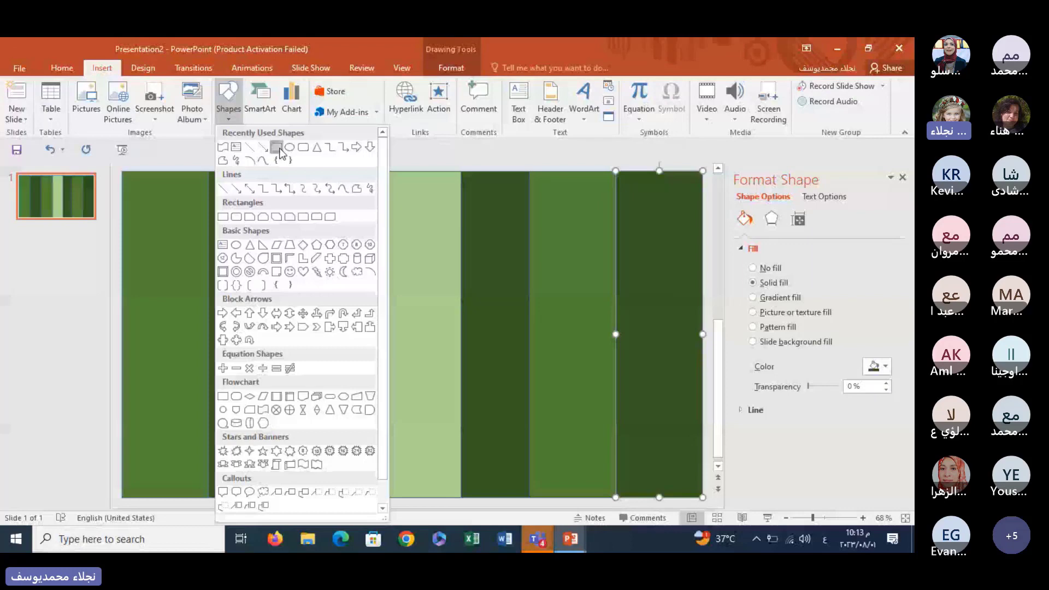
pyautogui.click(277, 147)
pyautogui.moveTo(691, 202)
pyautogui.mouseDown()
pyautogui.moveTo(435, 251)
pyautogui.moveTo(139, 484)
pyautogui.mouseUp()
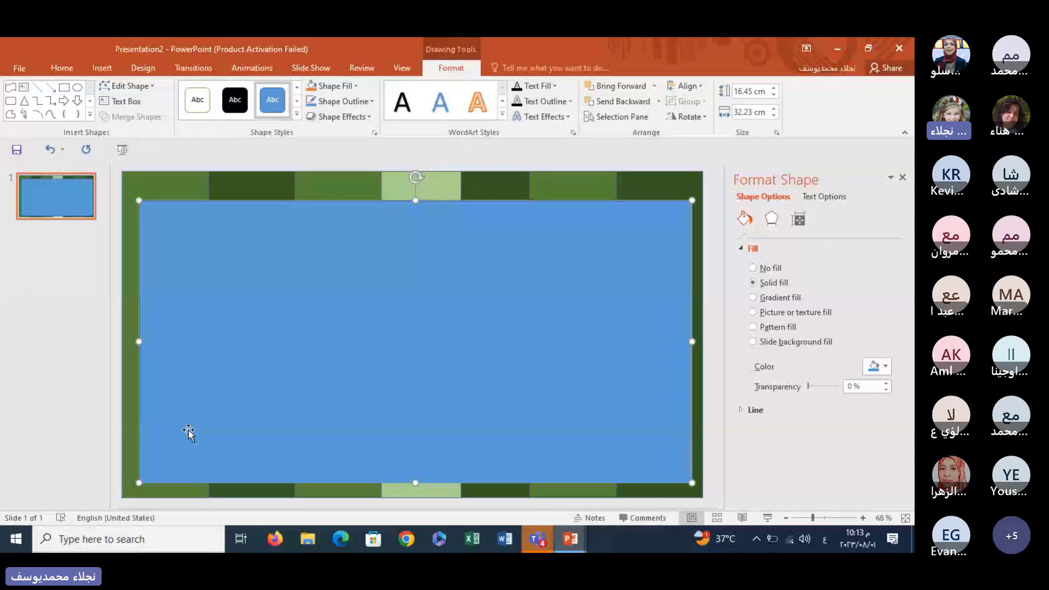
pyautogui.click(346, 88)
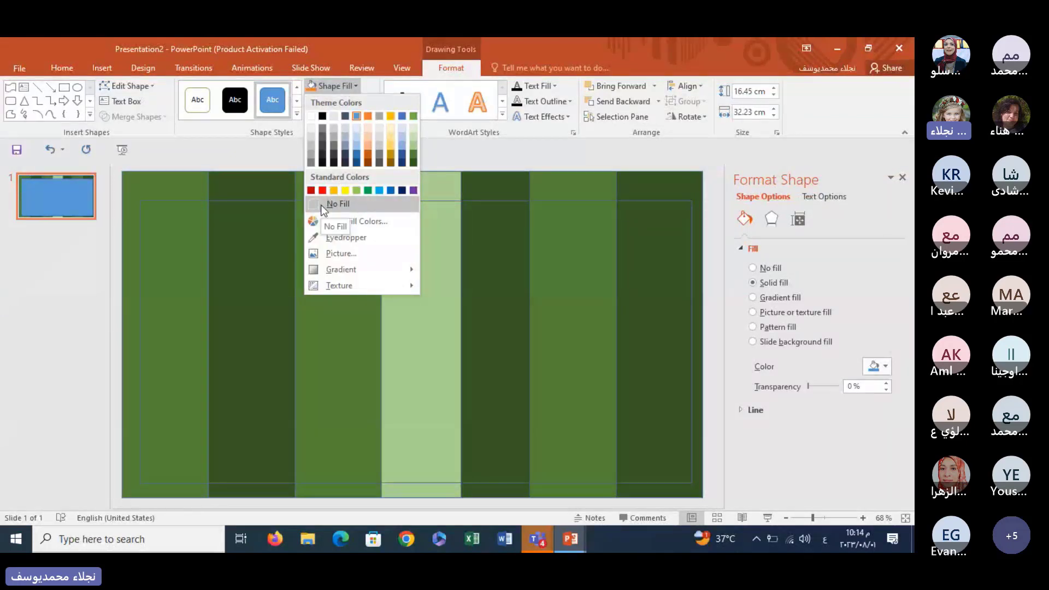
# - Remove the large rectangle's fill and adjust its outline weight
pyautogui.click(320, 205)
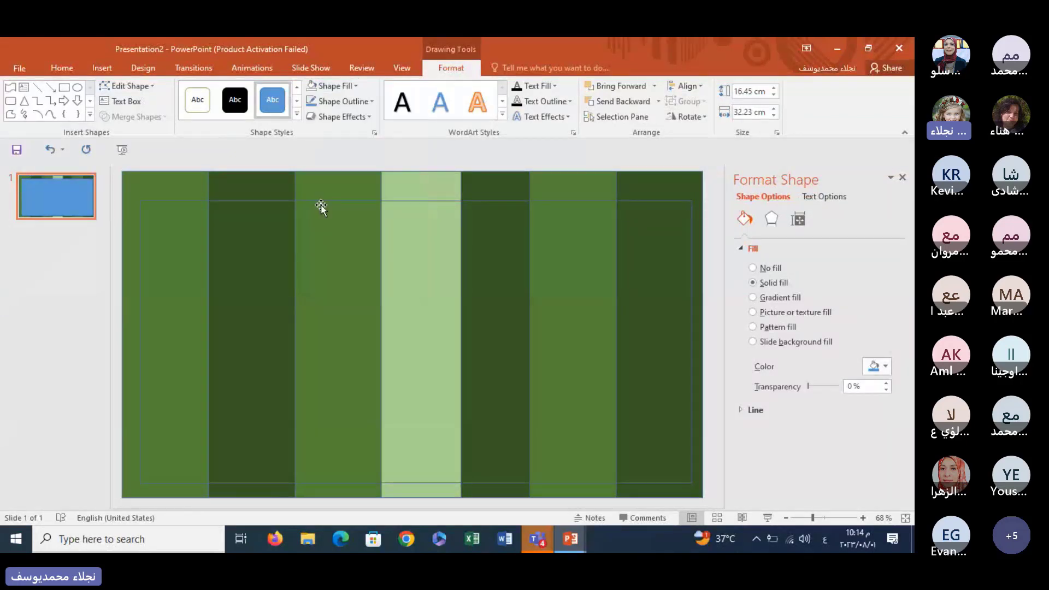
pyautogui.click(353, 102)
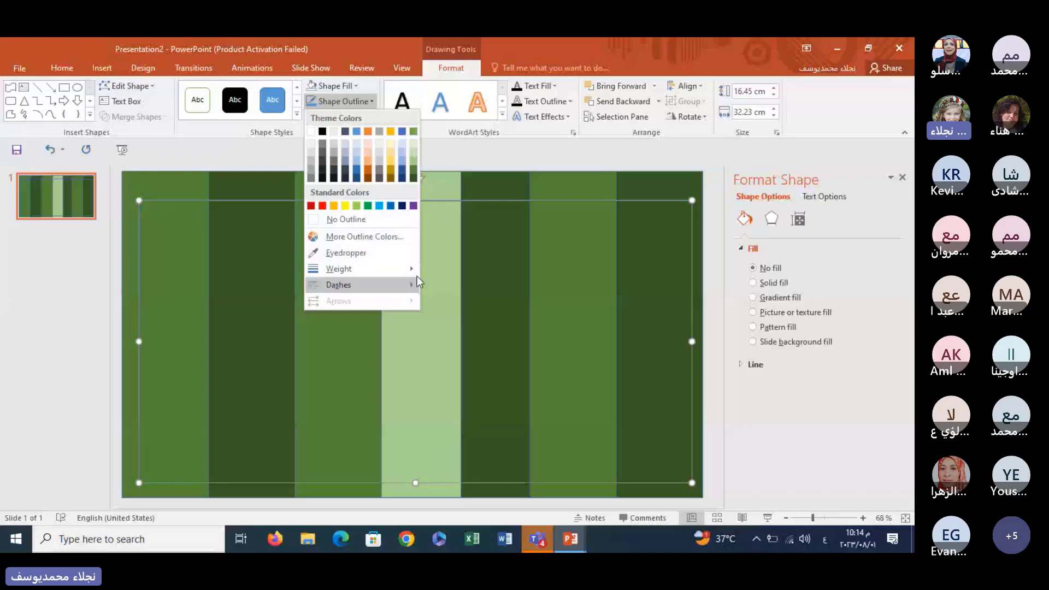
pyautogui.moveTo(361, 269)
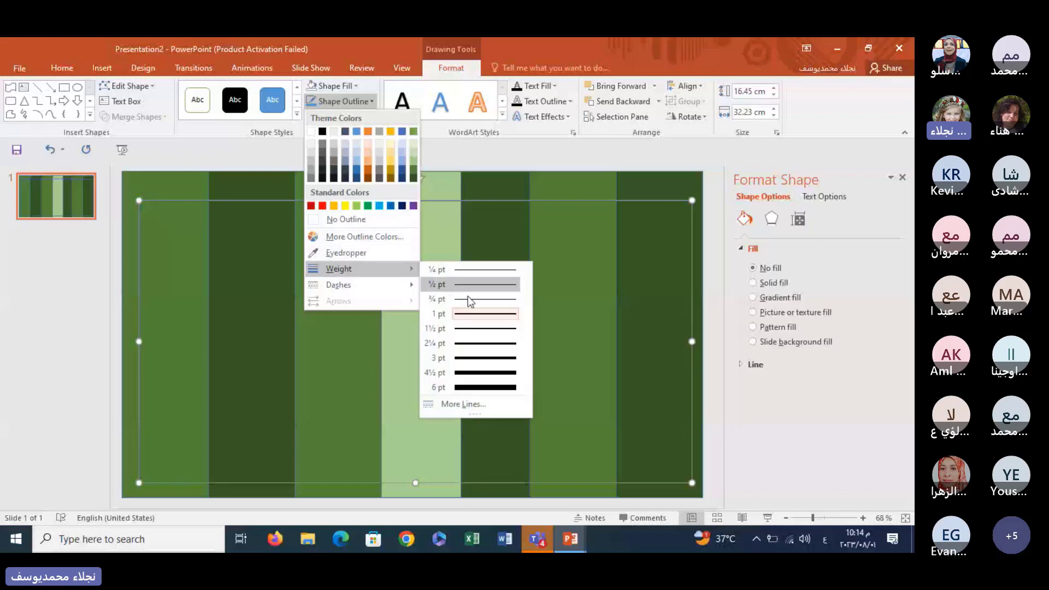
pyautogui.click(487, 359)
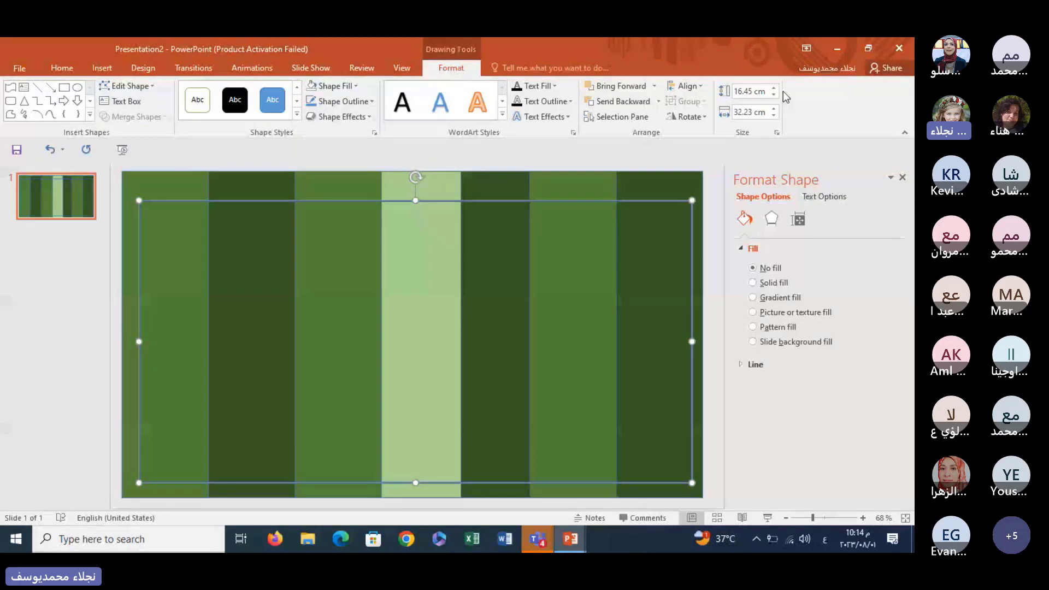
# - Edit the rectangle's height value down to 16 cm
pyautogui.click(750, 92)
pyautogui.click(748, 90)
pyautogui.moveTo(748, 91); pyautogui.dragTo(756, 94)
pyautogui.press('BackSpace')
pyautogui.press('BackSpace')
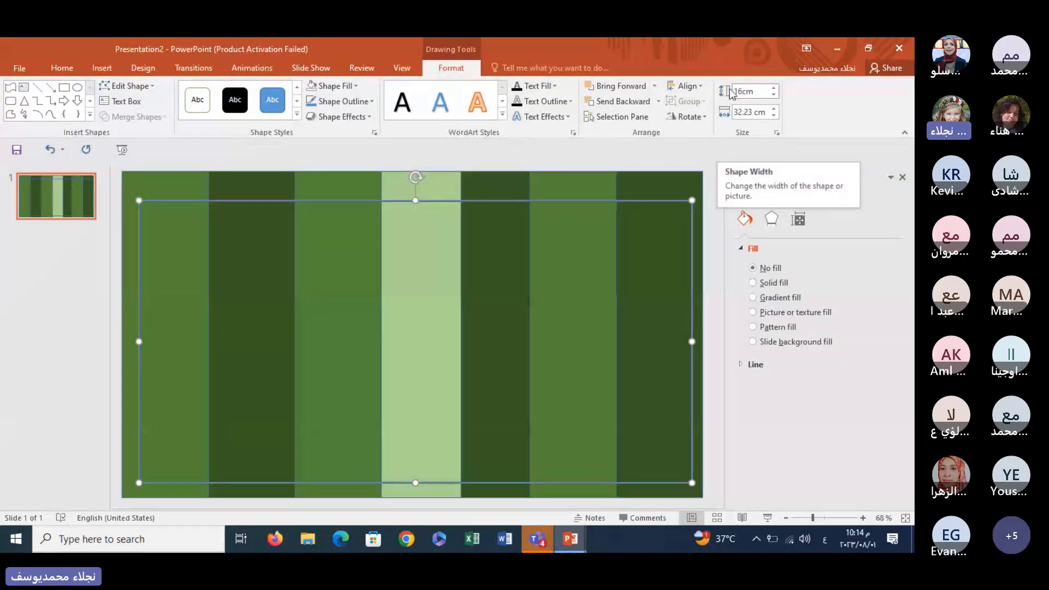
# - Resize the unfilled rectangle to 16 cm high and 30 cm wide
pyautogui.click(751, 111)
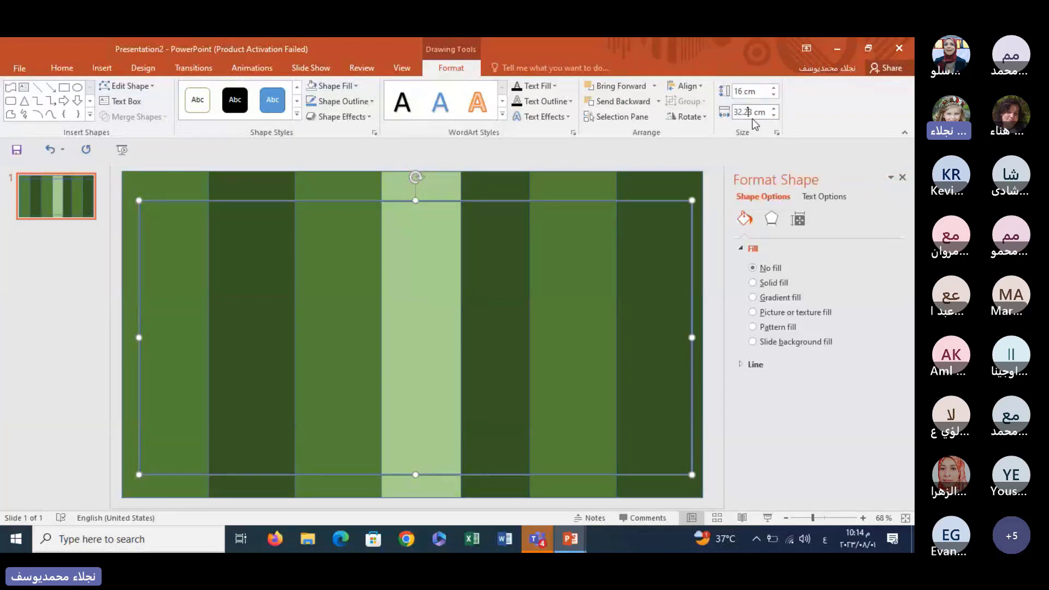
pyautogui.moveTo(753, 111); pyautogui.dragTo(733, 113)
pyautogui.write('30')
pyautogui.click(503, 222)
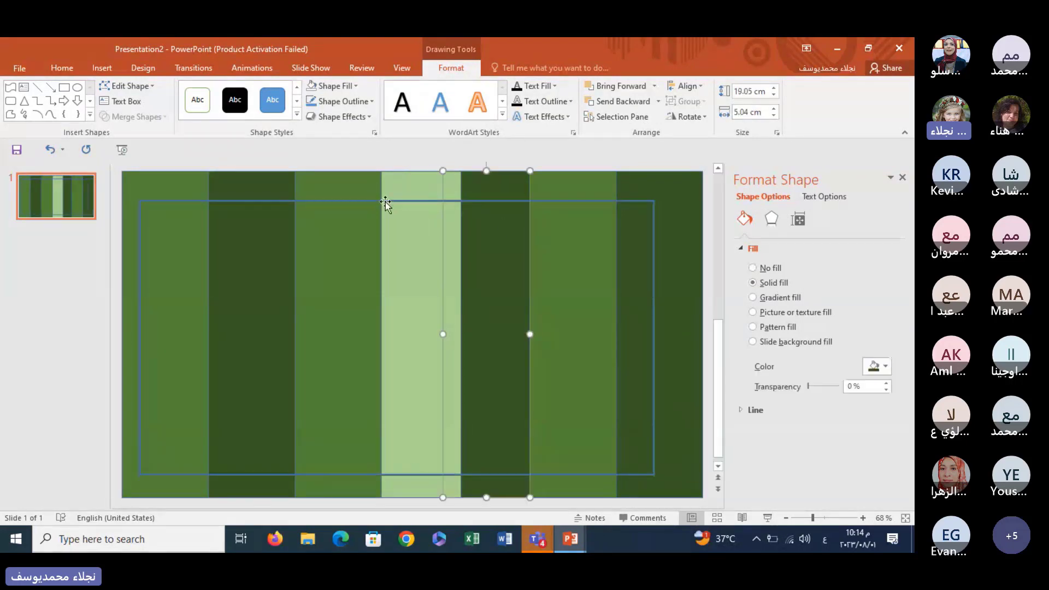
# - Reselect the rectangle frame and give it a white outline
pyautogui.click(355, 204)
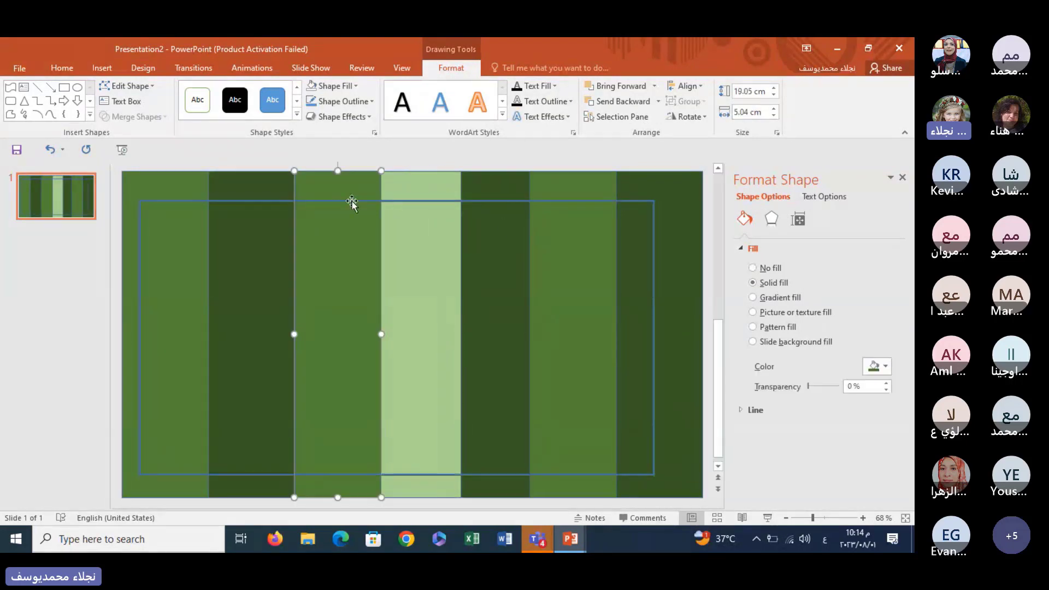
pyautogui.moveTo(224, 205)
pyautogui.mouseDown()
pyautogui.moveTo(190, 203)
pyautogui.moveTo(228, 194)
pyautogui.mouseUp()
pyautogui.click(218, 203)
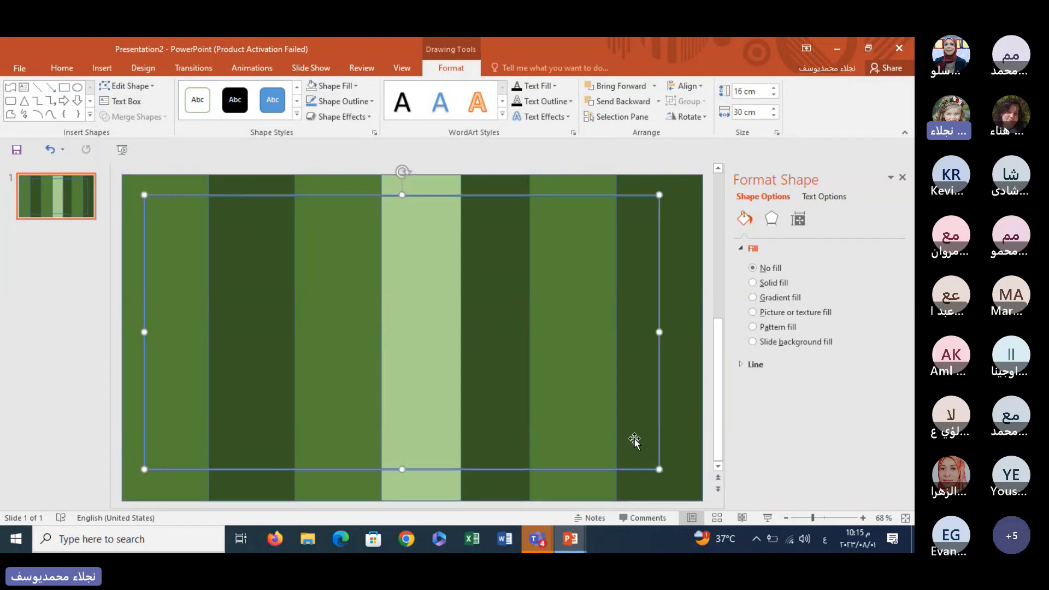
pyautogui.click(693, 364)
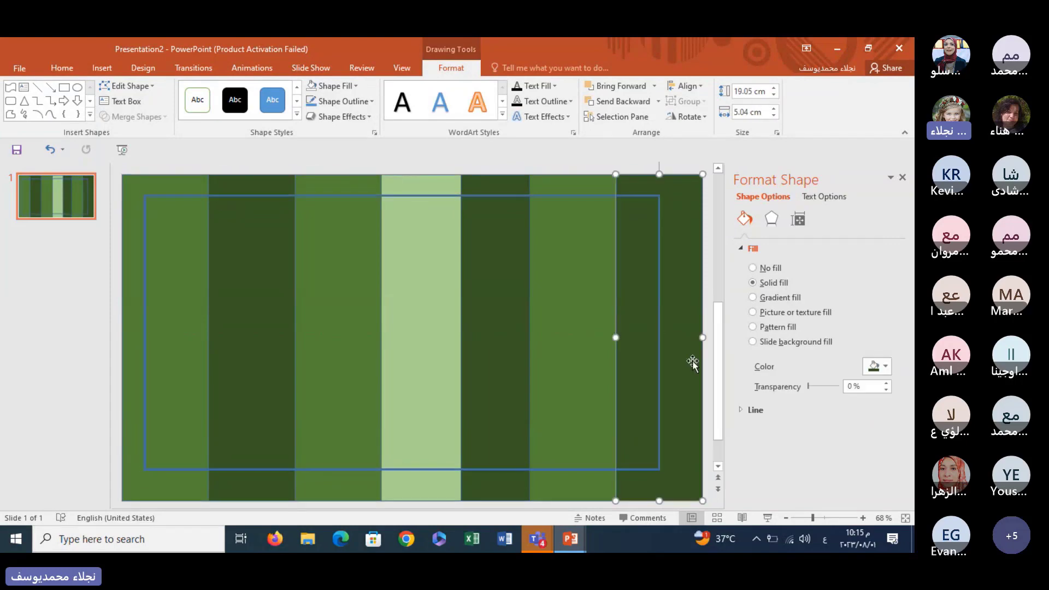
pyautogui.click(615, 197)
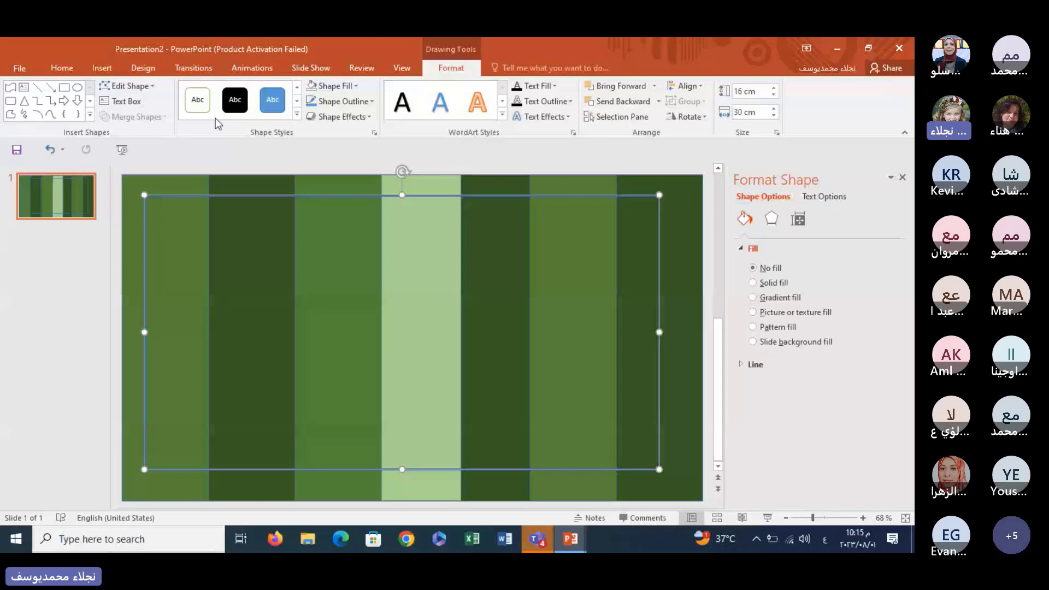
pyautogui.click(331, 103)
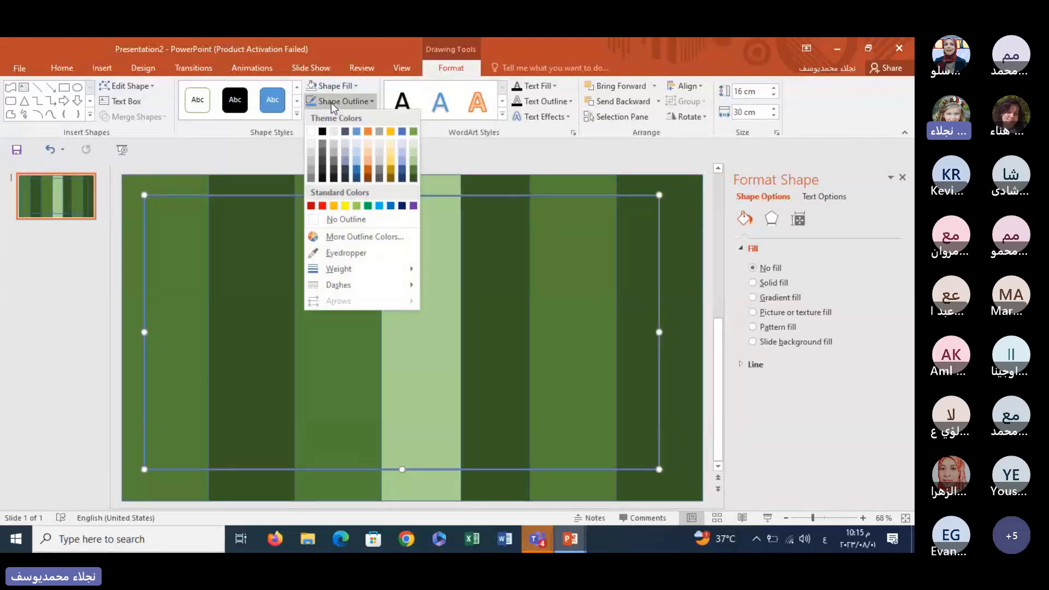
pyautogui.click(311, 143)
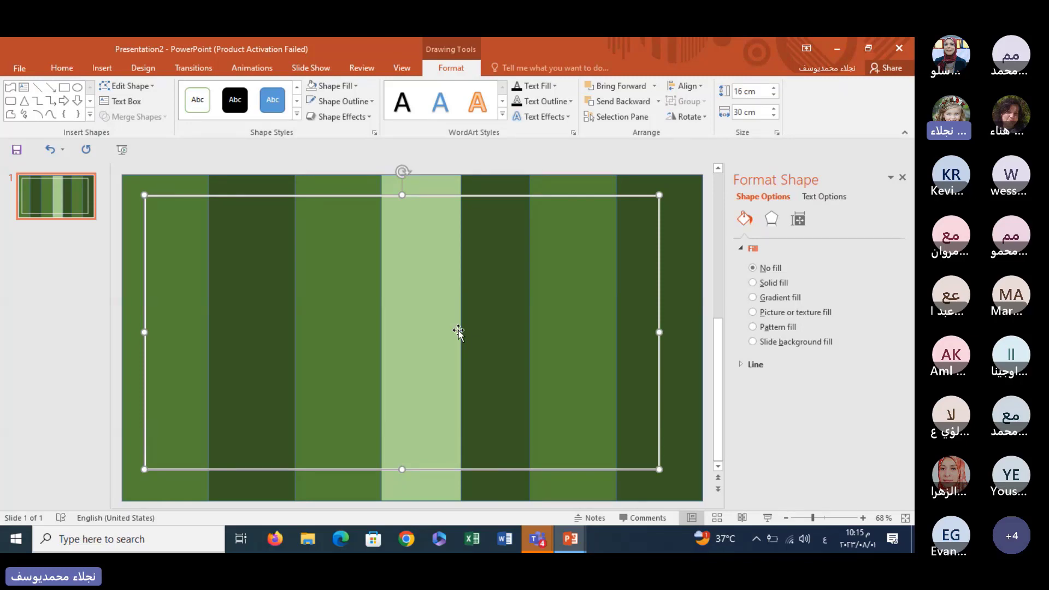
# - Draw a small rectangle just right of the pitch centre
pyautogui.click(109, 68)
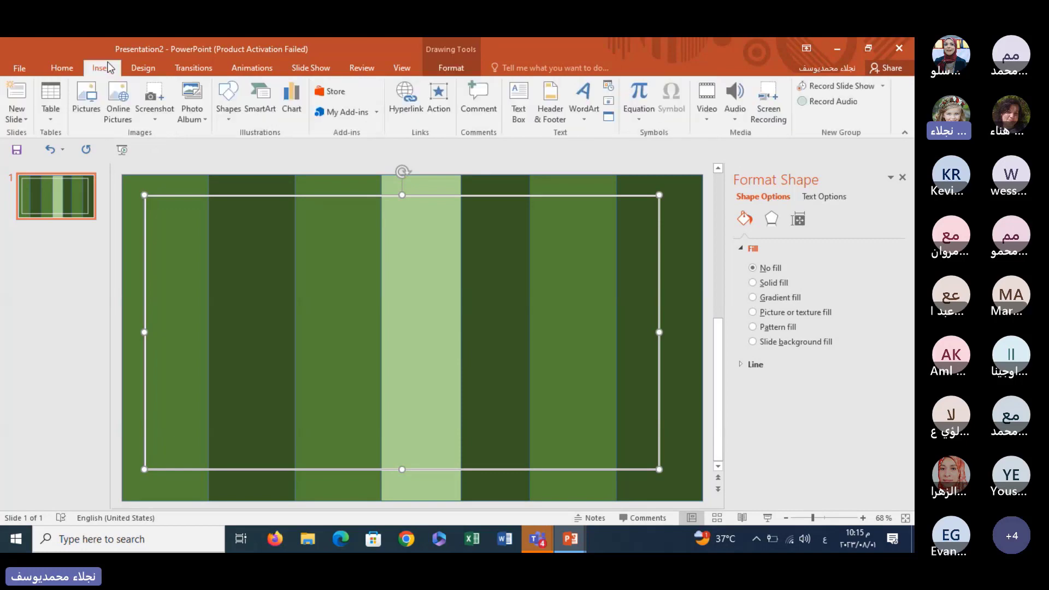
pyautogui.click(233, 119)
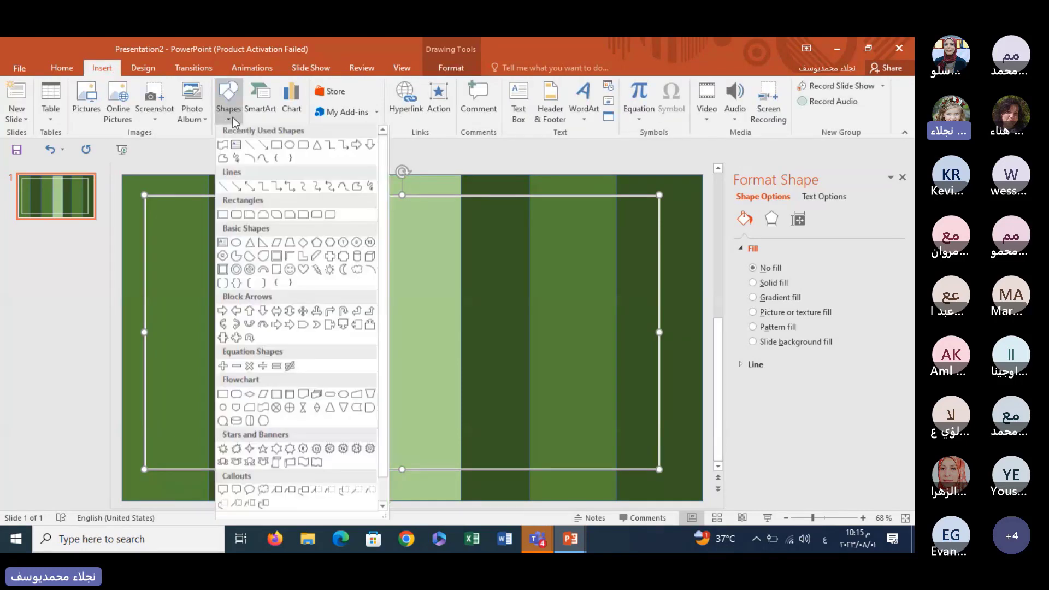
pyautogui.click(277, 147)
pyautogui.moveTo(572, 277); pyautogui.dragTo(450, 324)
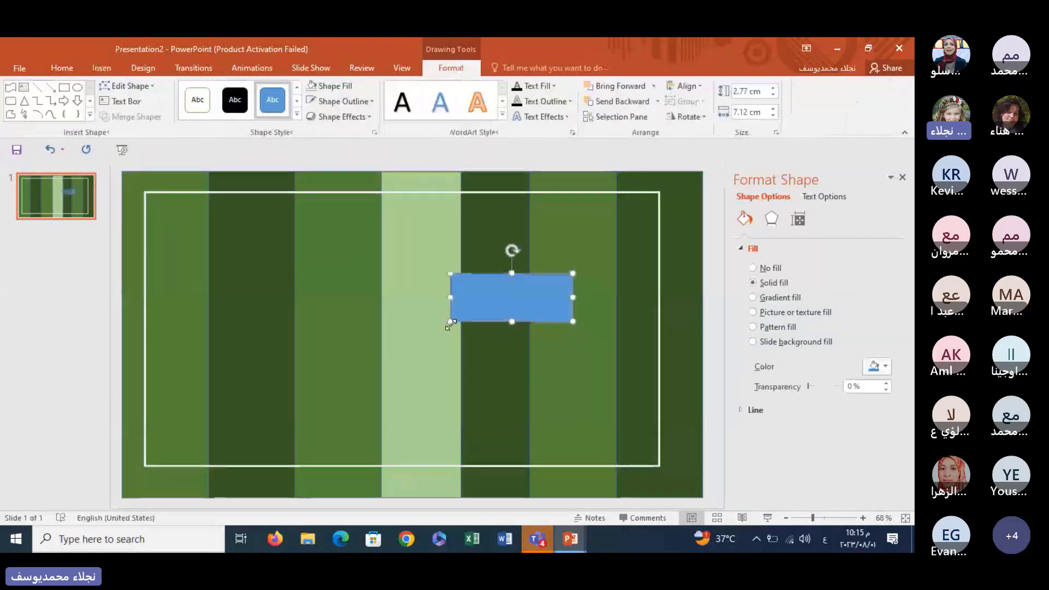
# - Remove the rectangle's fill and give it a white outline with a set weight
pyautogui.click(353, 86)
pyautogui.click(335, 204)
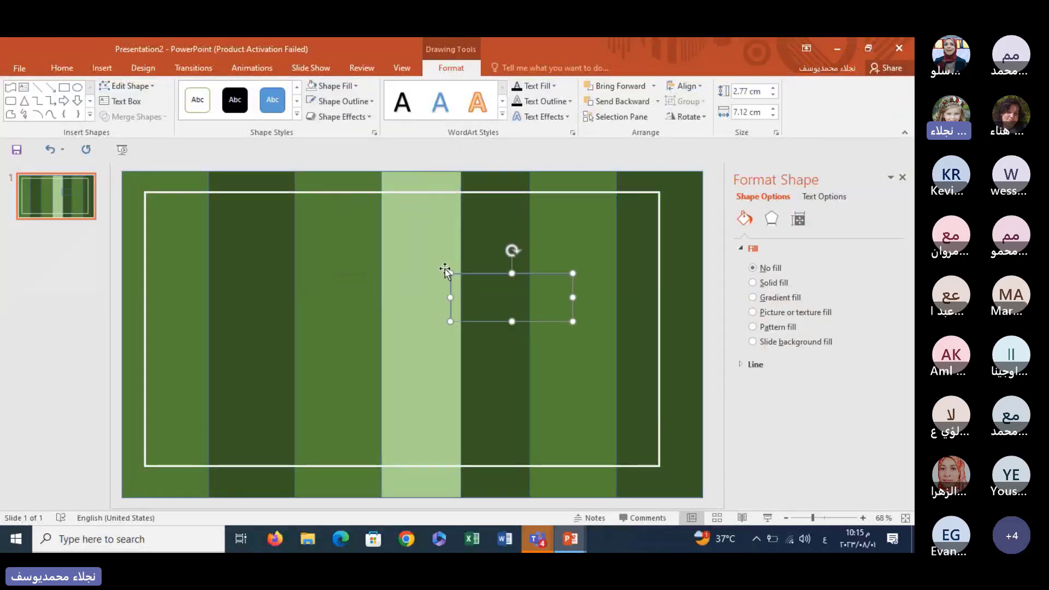
pyautogui.click(315, 105)
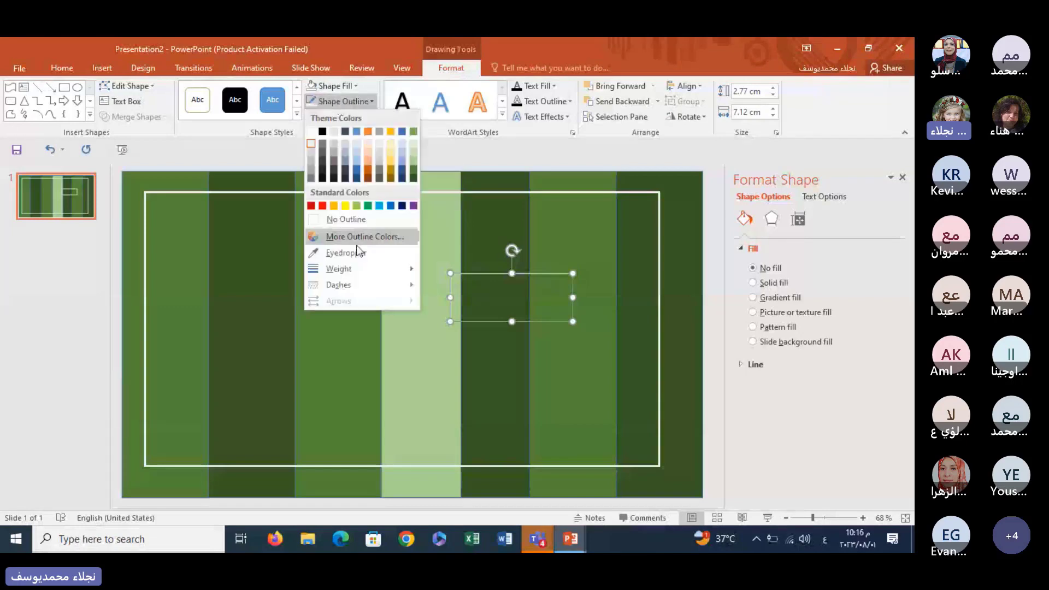
pyautogui.moveTo(338, 268)
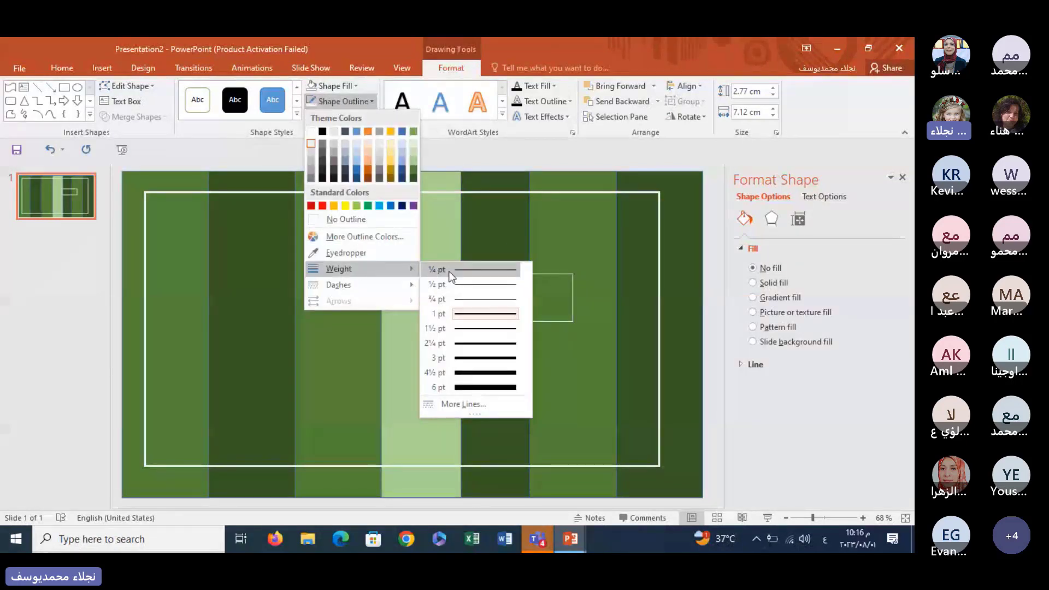
pyautogui.click(470, 355)
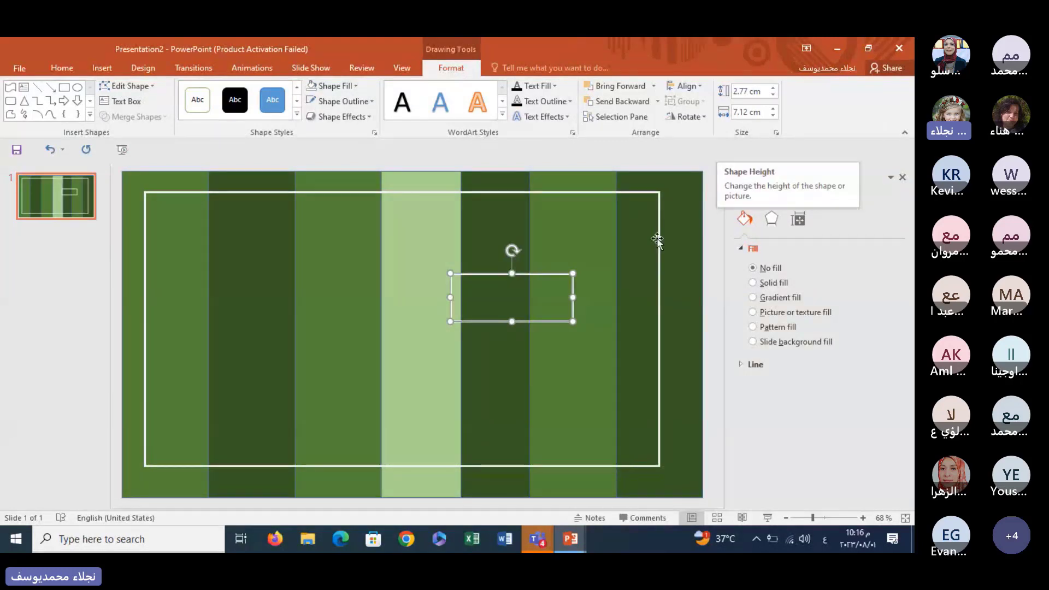
# - Set the box's height to 6 cm, switching the keyboard input to English
pyautogui.click(750, 93)
pyautogui.moveTo(750, 93); pyautogui.dragTo(735, 90)
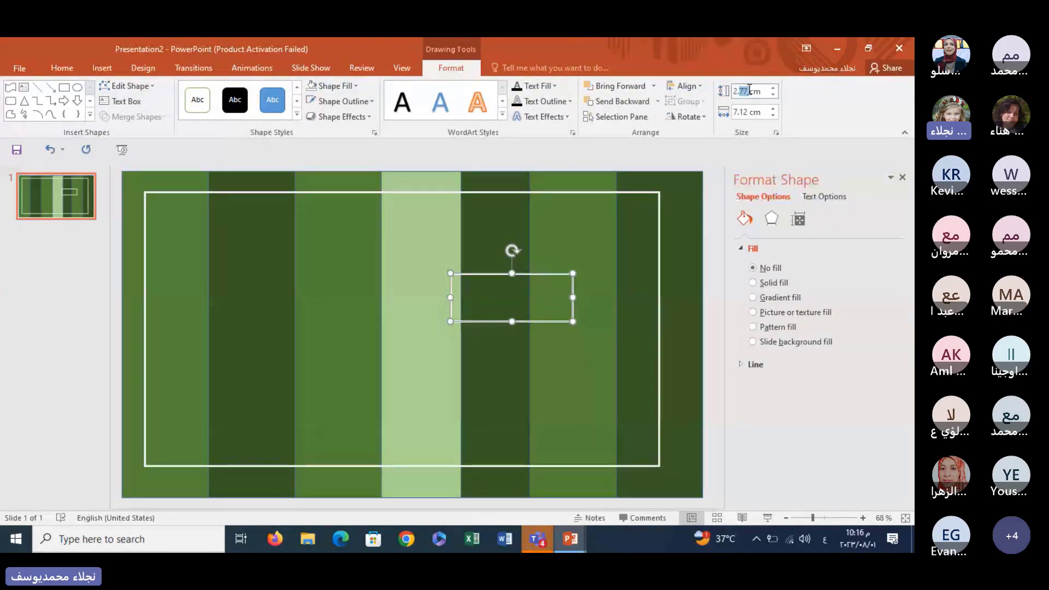
pyautogui.write('6')
pyautogui.click(617, 377)
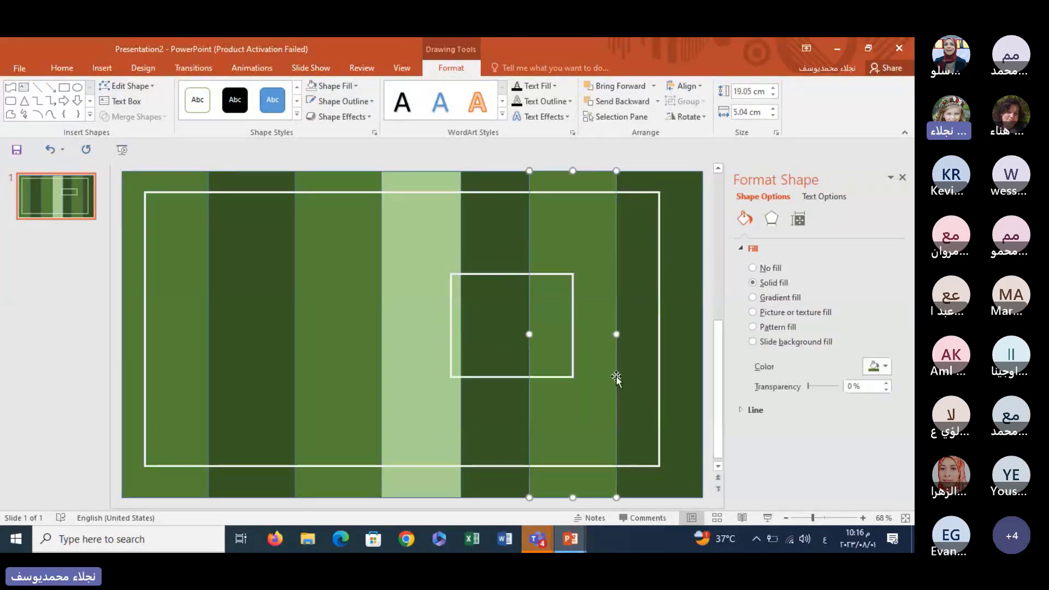
pyautogui.click(745, 112)
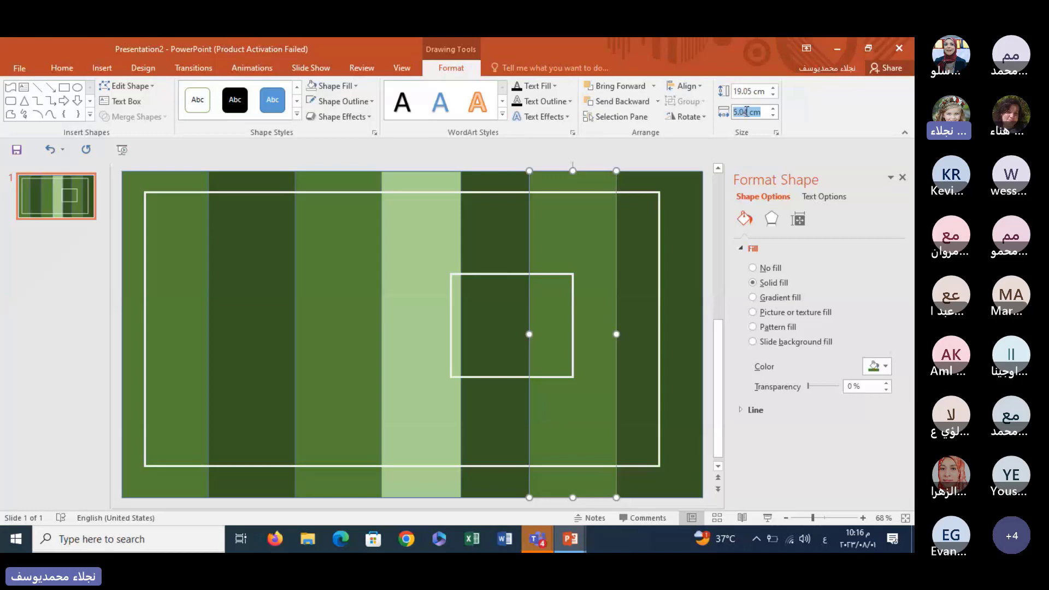
pyautogui.moveTo(747, 111); pyautogui.dragTo(729, 114)
pyautogui.write('2')
pyautogui.write('ز')
pyautogui.write('٥')
pyautogui.hotkey('alt', 'shift')
pyautogui.hotkey('alt', 'shift')
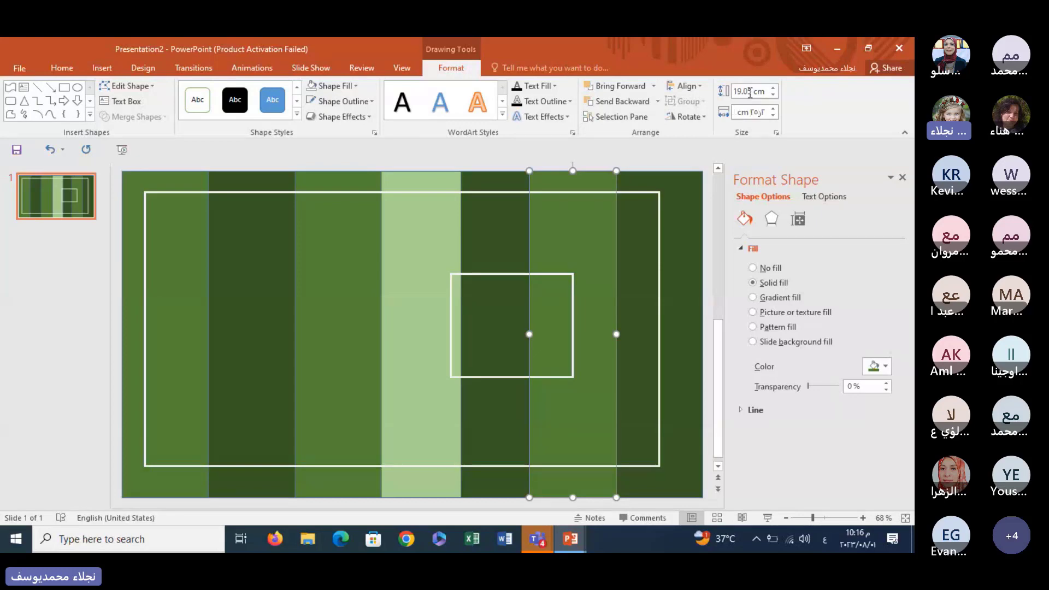
pyautogui.moveTo(754, 91); pyautogui.dragTo(737, 89)
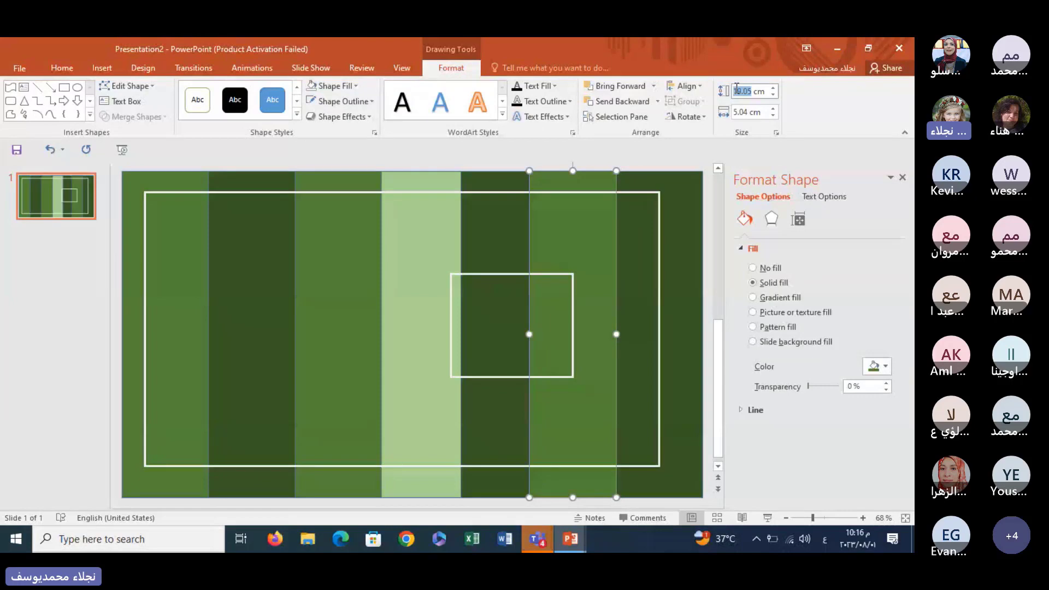
pyautogui.write('6')
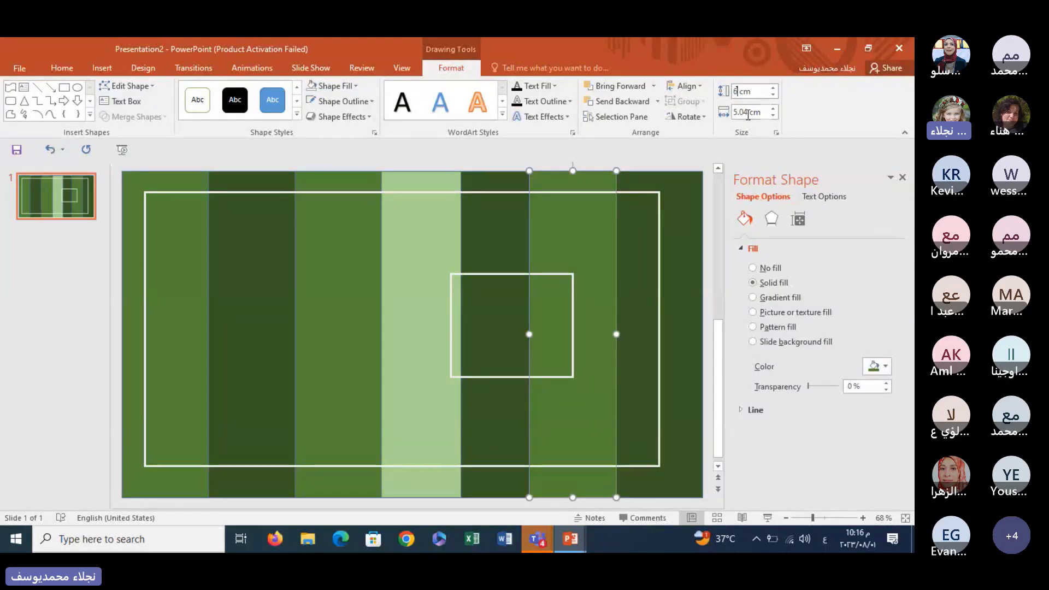
# - Set the box's width to 2.25 cm
pyautogui.click(748, 113)
pyautogui.moveTo(753, 112); pyautogui.dragTo(733, 112)
pyautogui.press('BackSpace')
pyautogui.write('ز')
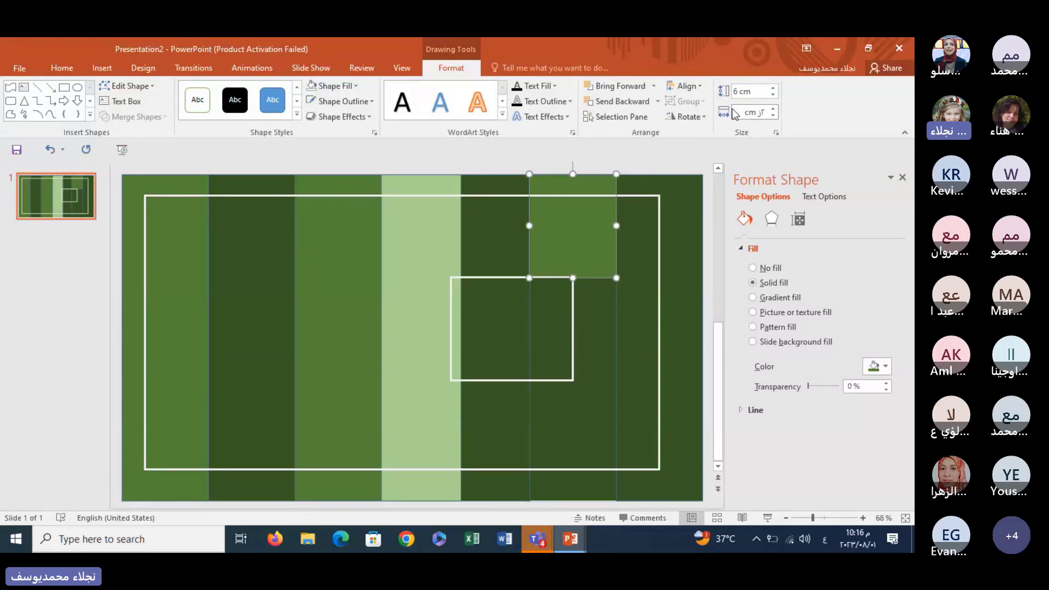
pyautogui.hotkey('alt', 'shift')
pyautogui.write('5.04')
pyautogui.click(737, 112)
pyautogui.moveTo(734, 112); pyautogui.dragTo(738, 112)
pyautogui.write('2.54')
pyautogui.moveTo(735, 112); pyautogui.dragTo(749, 113)
pyautogui.write('2.25')
pyautogui.click(472, 280)
pyautogui.click(476, 278)
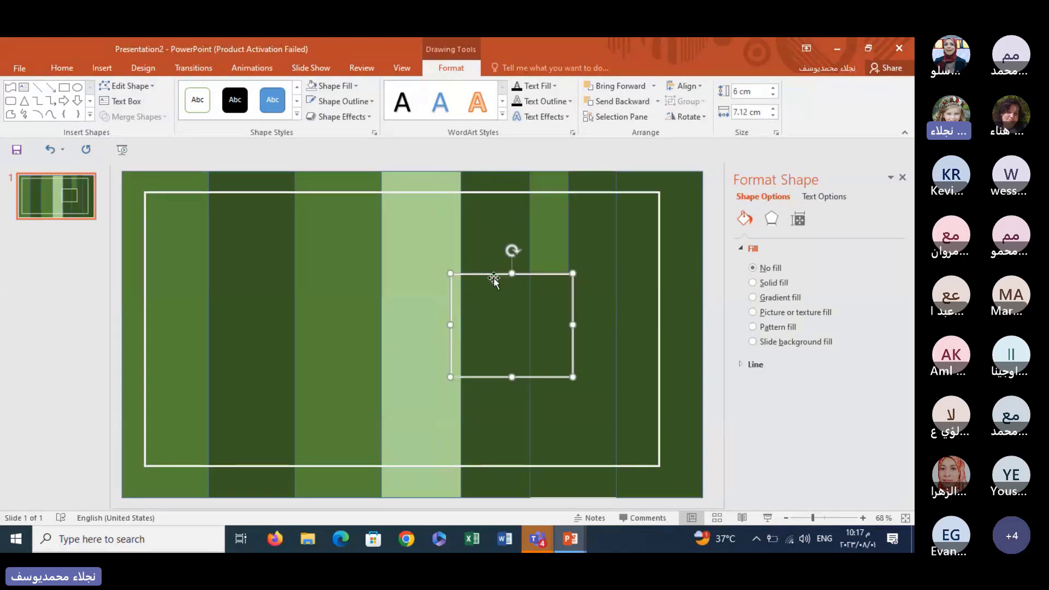
pyautogui.click(736, 112)
pyautogui.write('2.')
pyautogui.write('25')
# - Move the narrow box against the right end line of the pitch
pyautogui.click(600, 363)
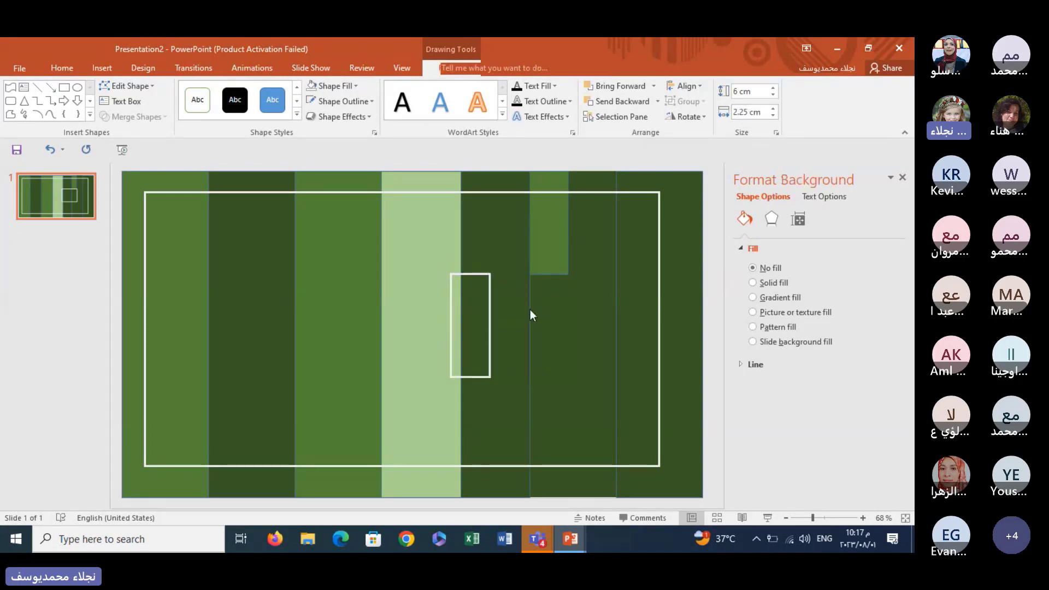
pyautogui.click(479, 275)
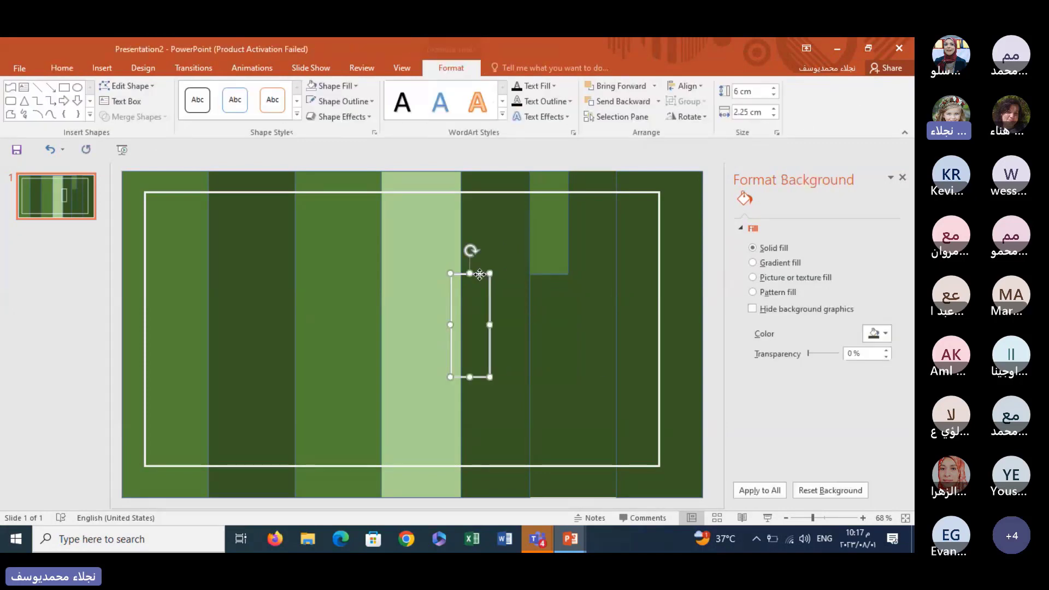
pyautogui.moveTo(480, 275); pyautogui.dragTo(647, 281)
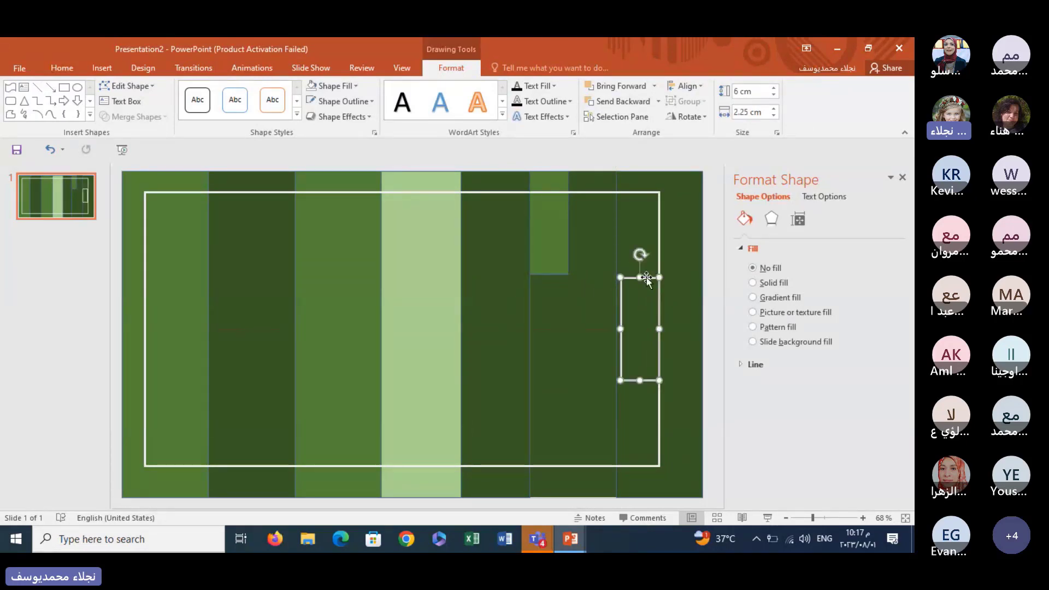
# - Copy the narrow box and place the copy against the left end line
pyautogui.rightClick(647, 279)
pyautogui.click(673, 293)
pyautogui.rightClick(168, 351)
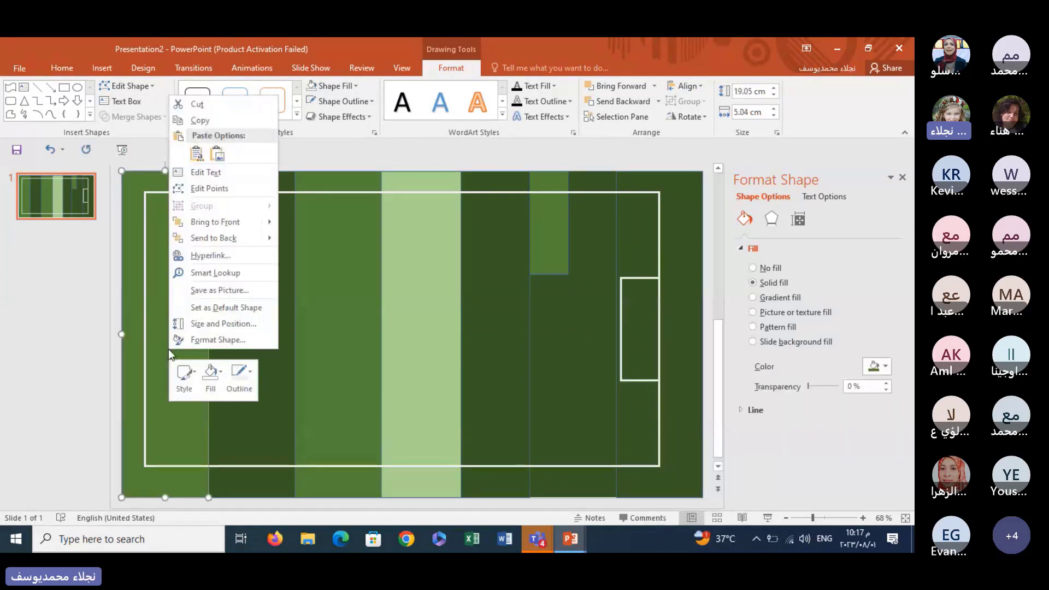
pyautogui.click(197, 154)
pyautogui.moveTo(647, 290); pyautogui.dragTo(159, 278)
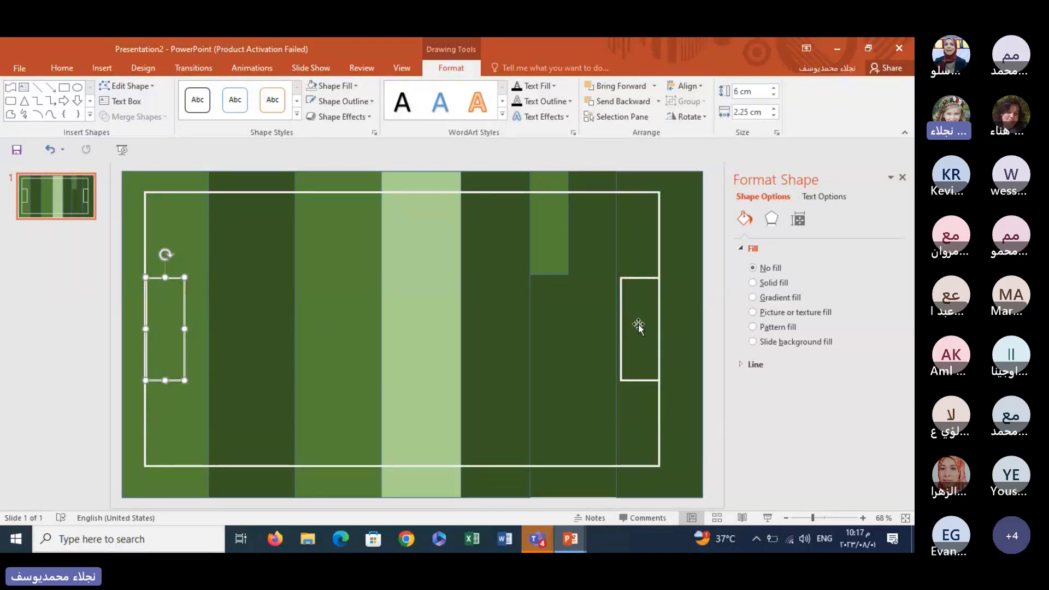
pyautogui.click(143, 416)
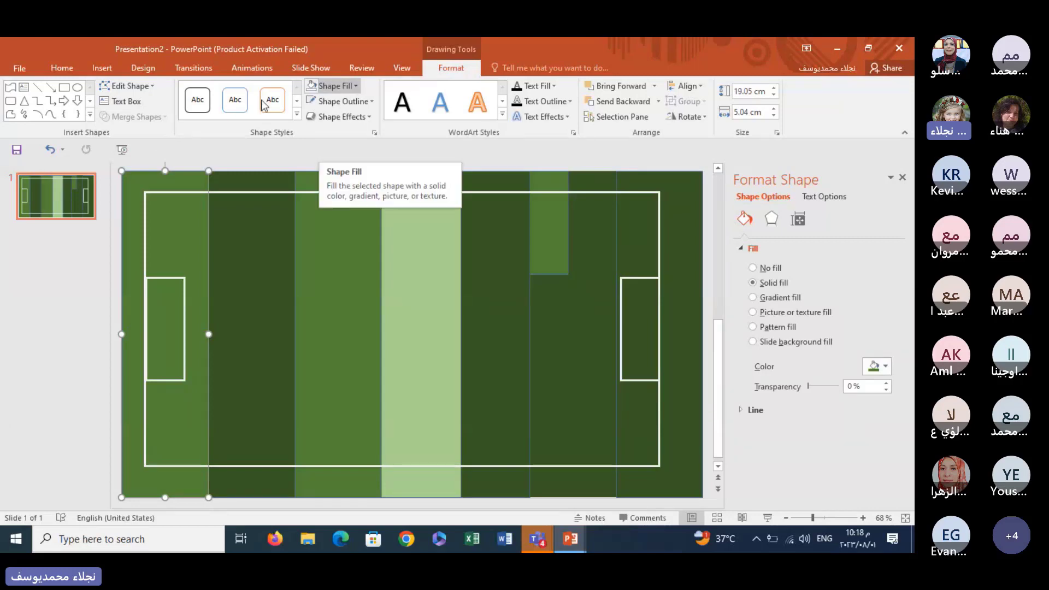
pyautogui.click(103, 72)
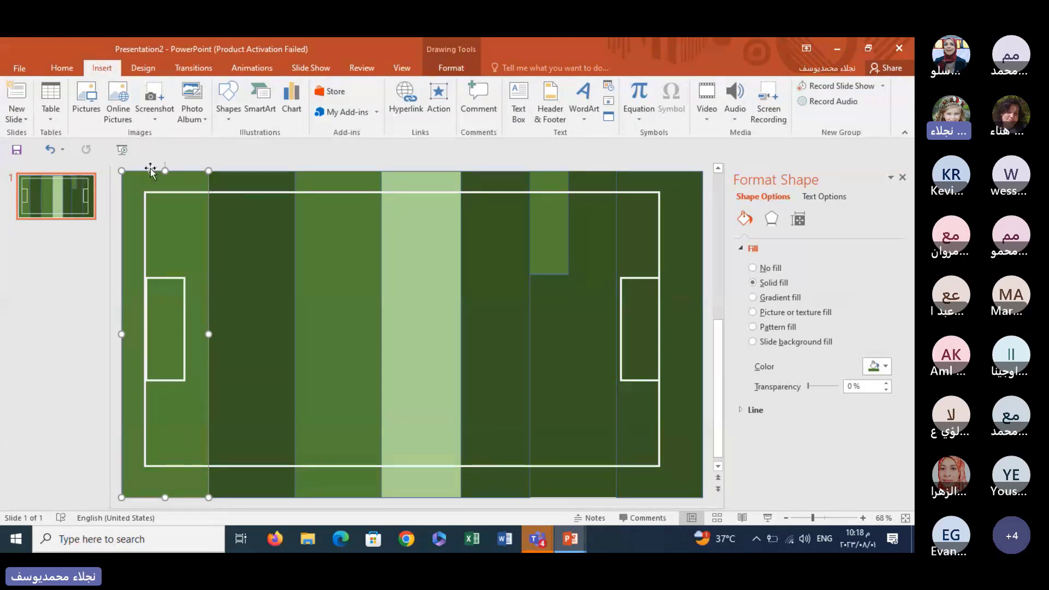
# - Draw a tall rectangle in the left half of the pitch
pyautogui.click(229, 115)
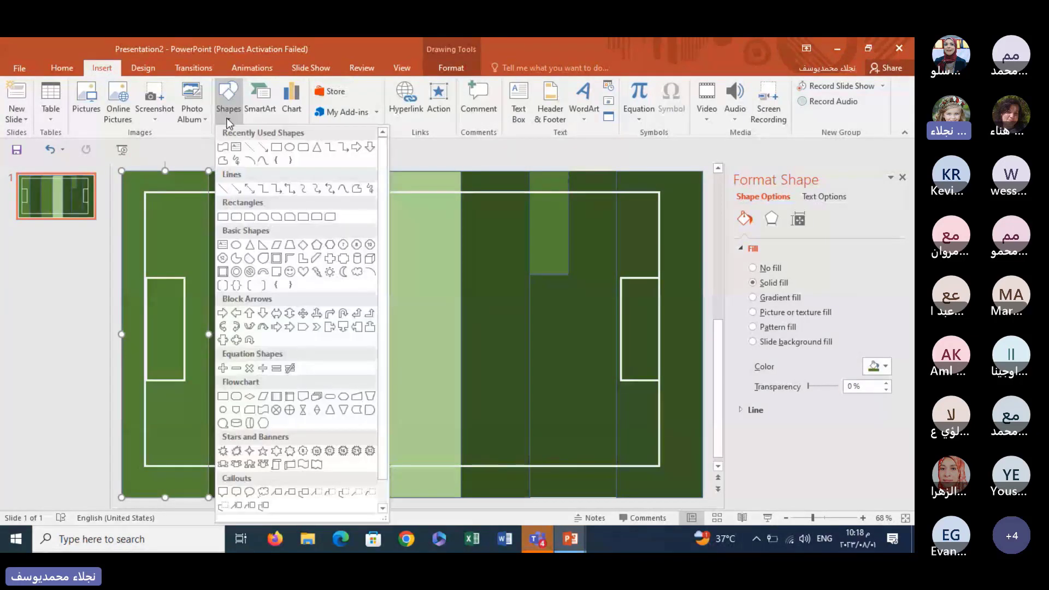
pyautogui.click(223, 217)
pyautogui.moveTo(350, 263); pyautogui.dragTo(303, 405)
# - Give the rectangle no fill and a 3 pt white outline
pyautogui.click(338, 86)
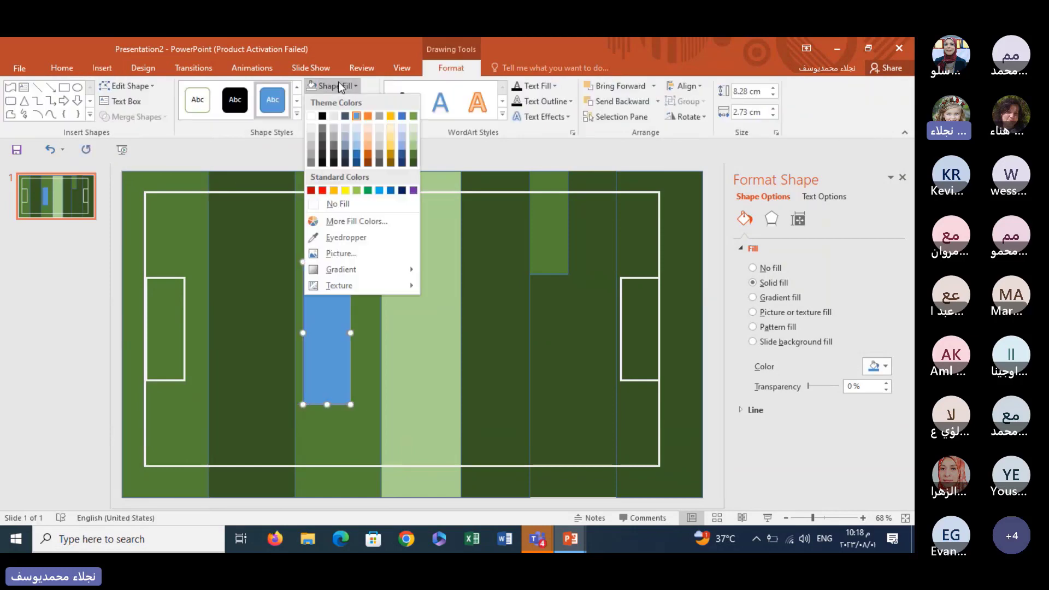
pyautogui.click(329, 203)
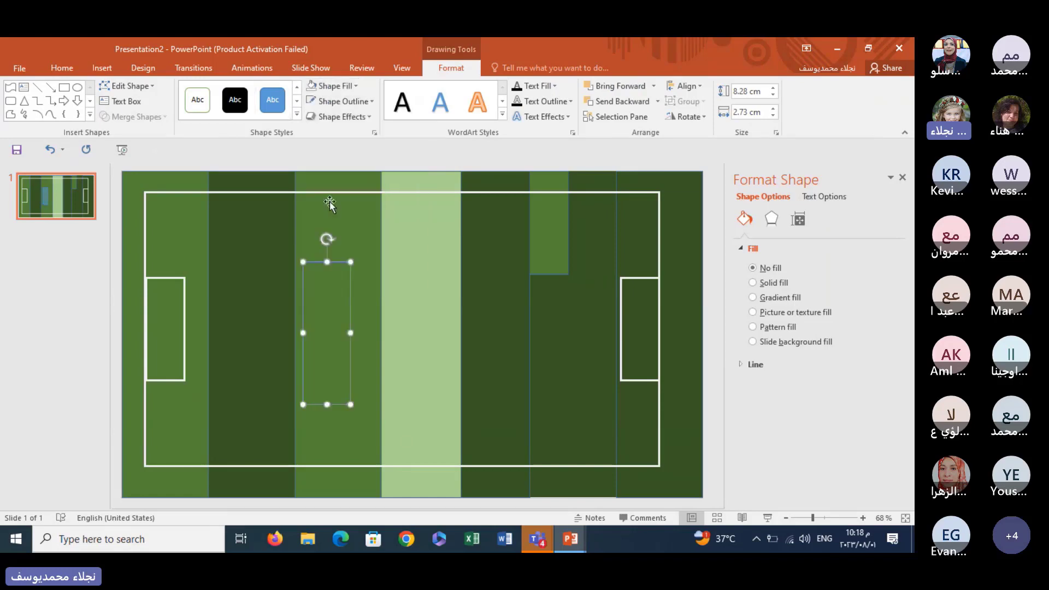
pyautogui.click(331, 102)
pyautogui.moveTo(339, 269)
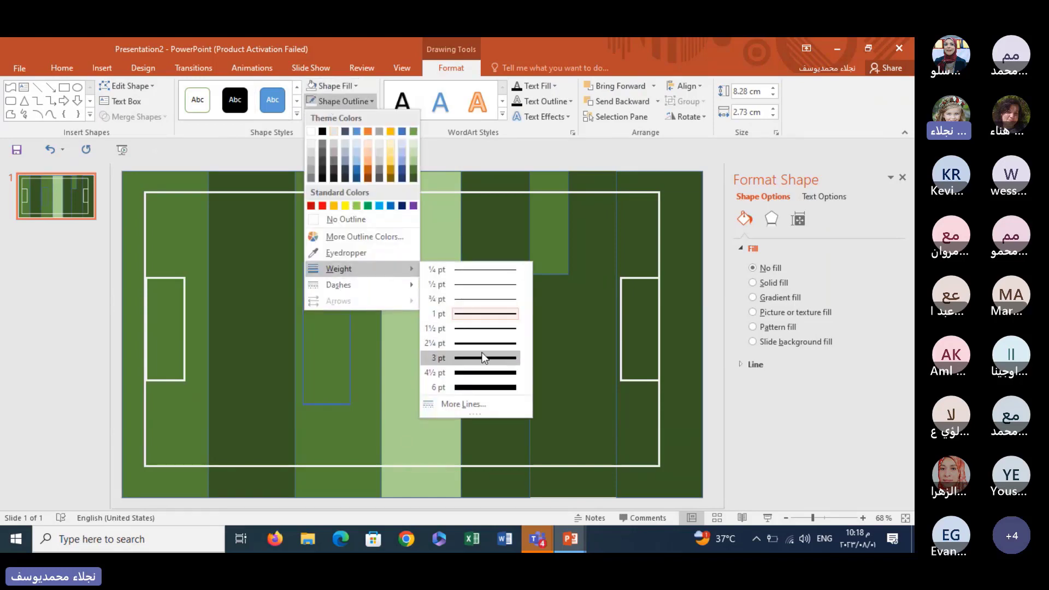
pyautogui.click(483, 358)
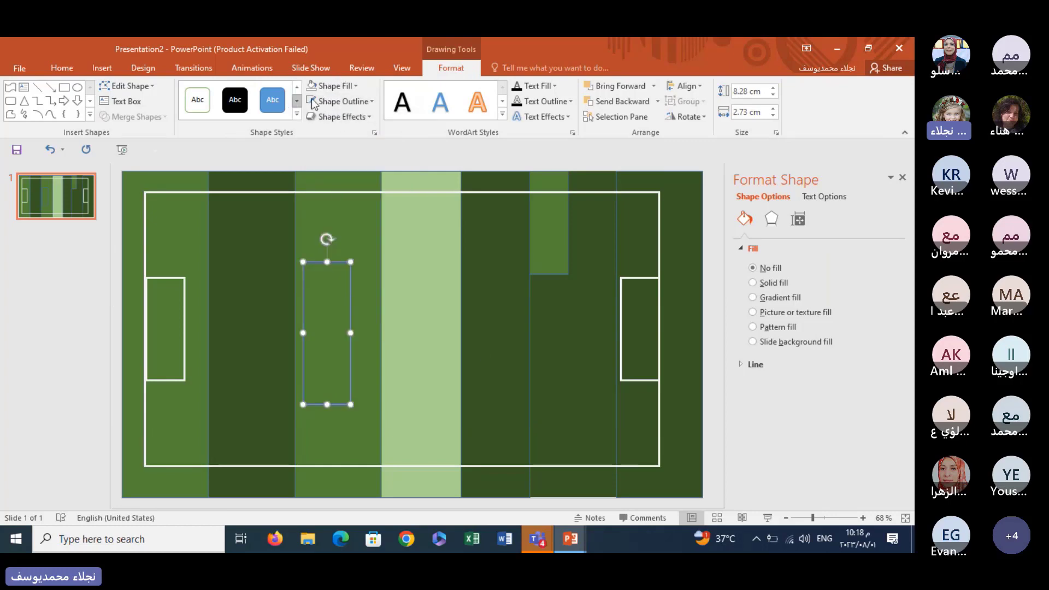
pyautogui.click(335, 100)
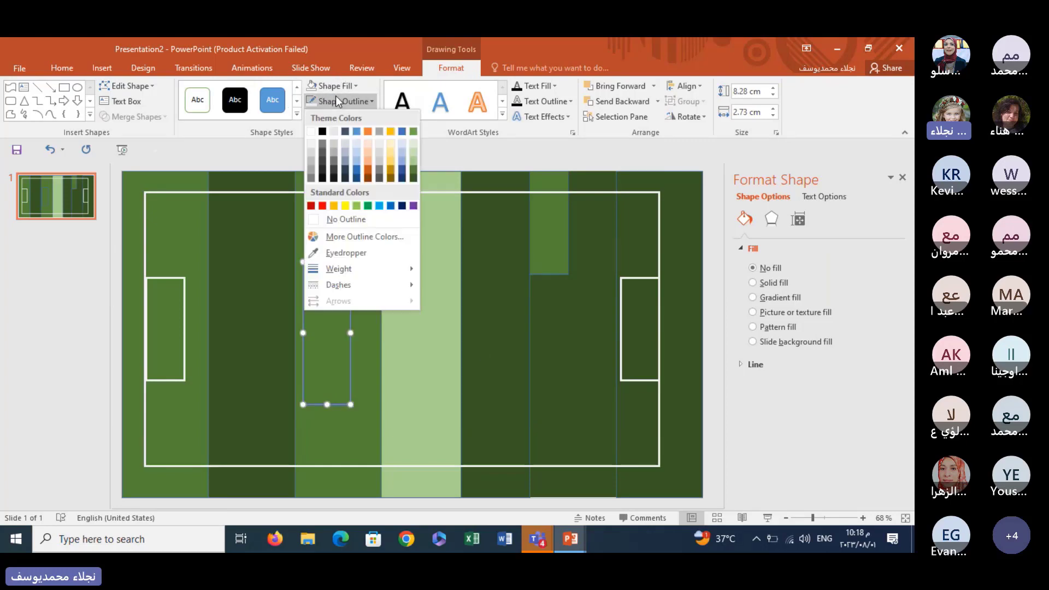
pyautogui.click(310, 130)
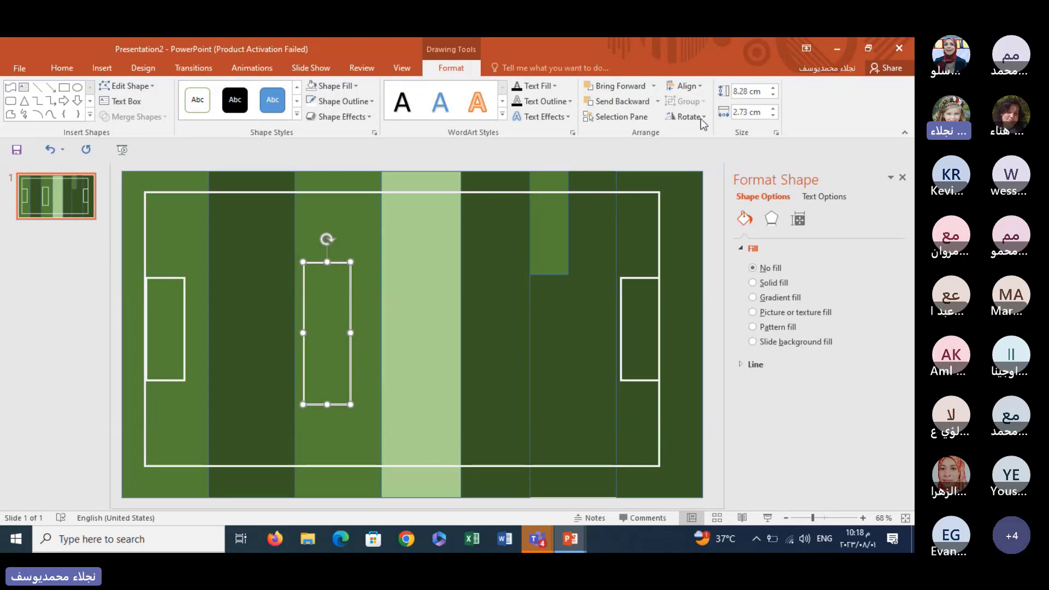
# - Resize the rectangle to 10 cm tall by 5 cm wide and move it around the right goal box
pyautogui.doubleClick(742, 91)
pyautogui.write('1')
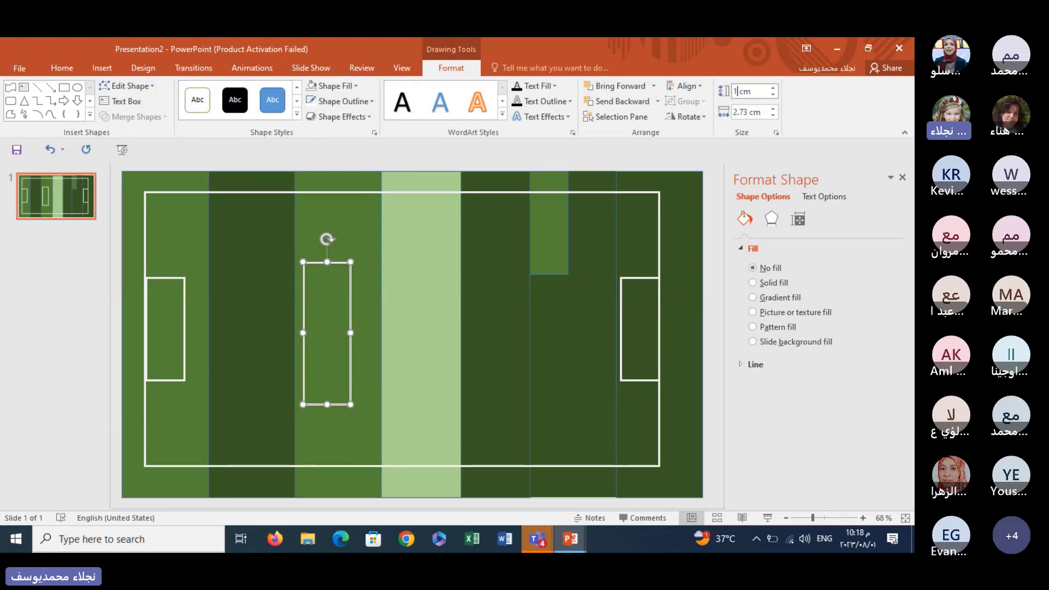
pyautogui.write('0')
pyautogui.click(748, 112)
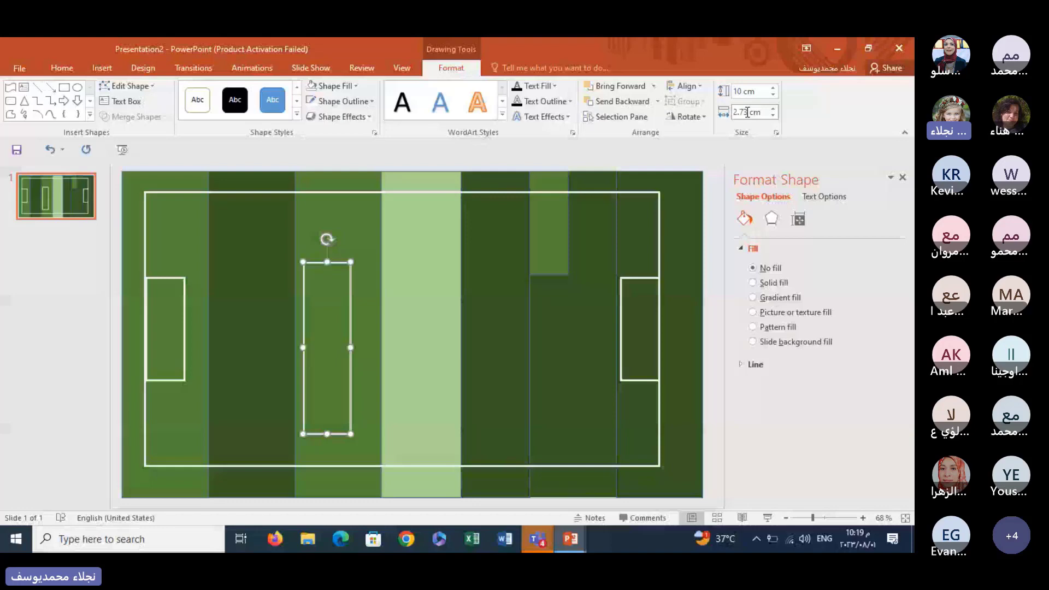
pyautogui.write('5')
pyautogui.press('Return')
pyautogui.moveTo(340, 262); pyautogui.dragTo(601, 258)
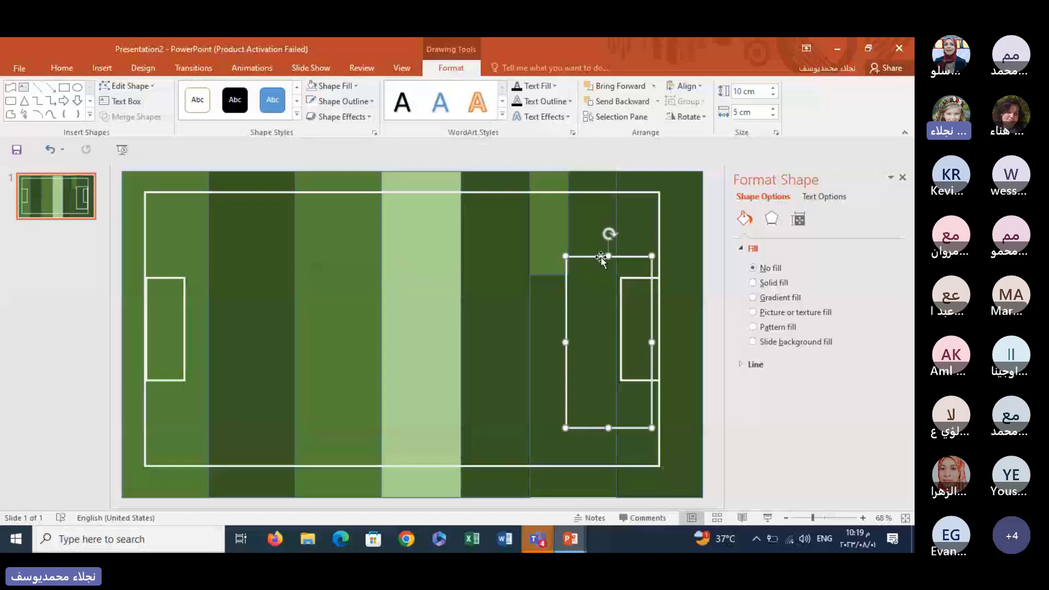
# - Copy the right penalty-area rectangle and move the copy to the left end
pyautogui.rightClick(594, 261)
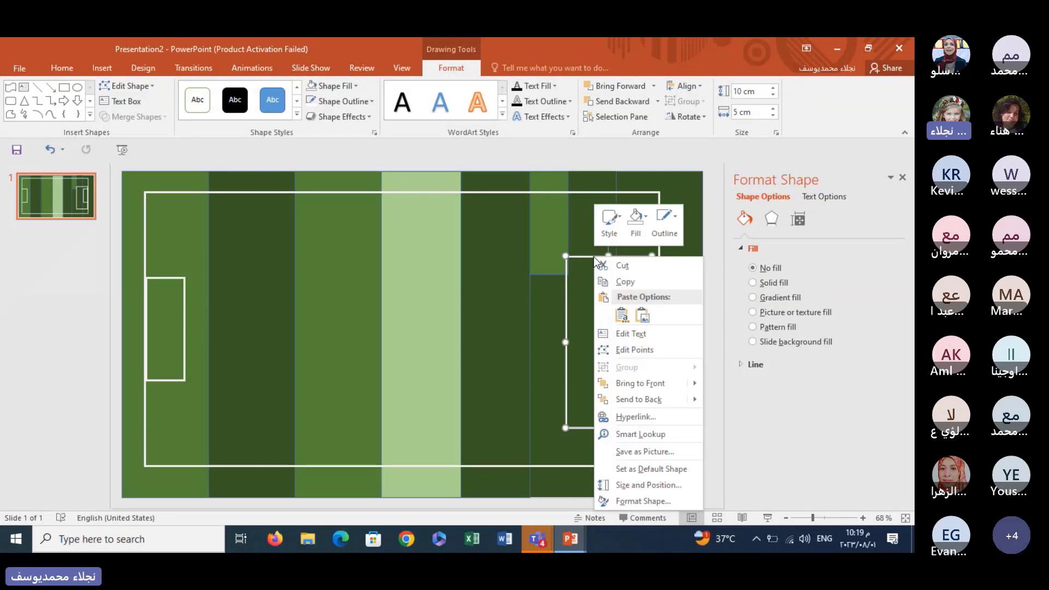
pyautogui.click(623, 282)
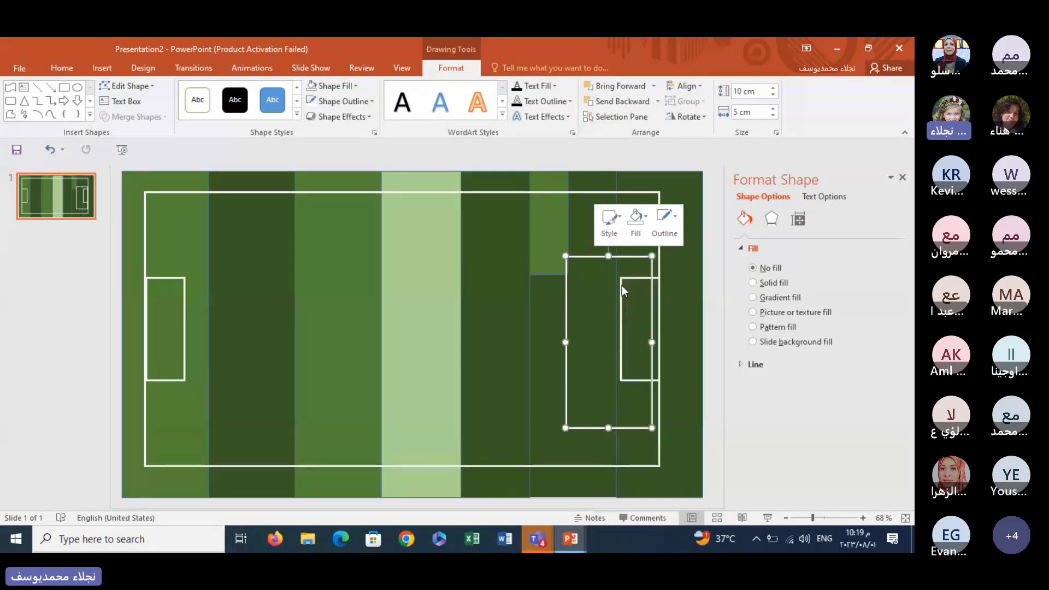
pyautogui.click(261, 309)
pyautogui.rightClick(261, 310)
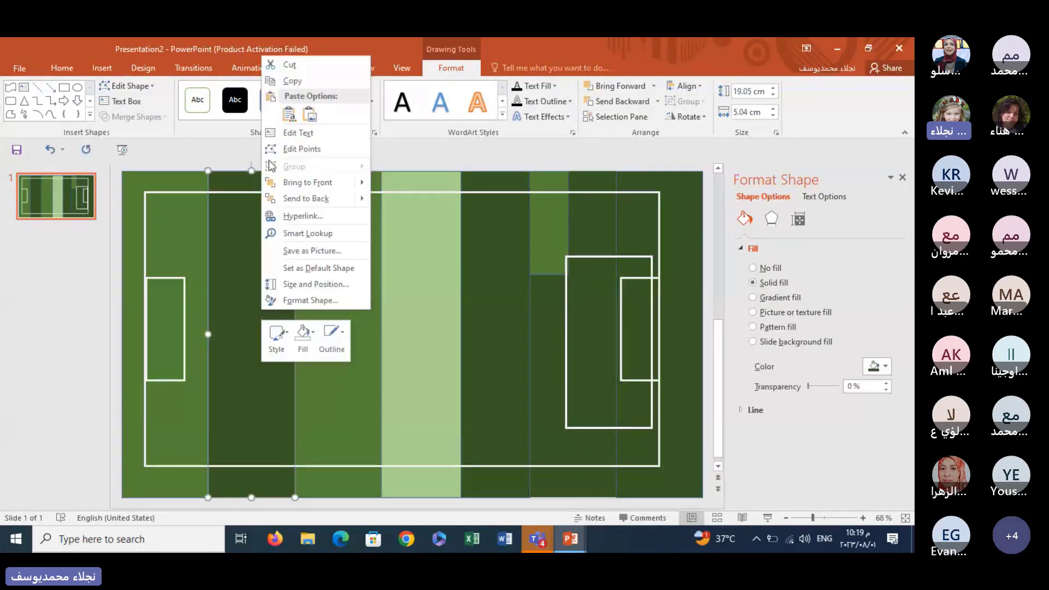
pyautogui.click(270, 110)
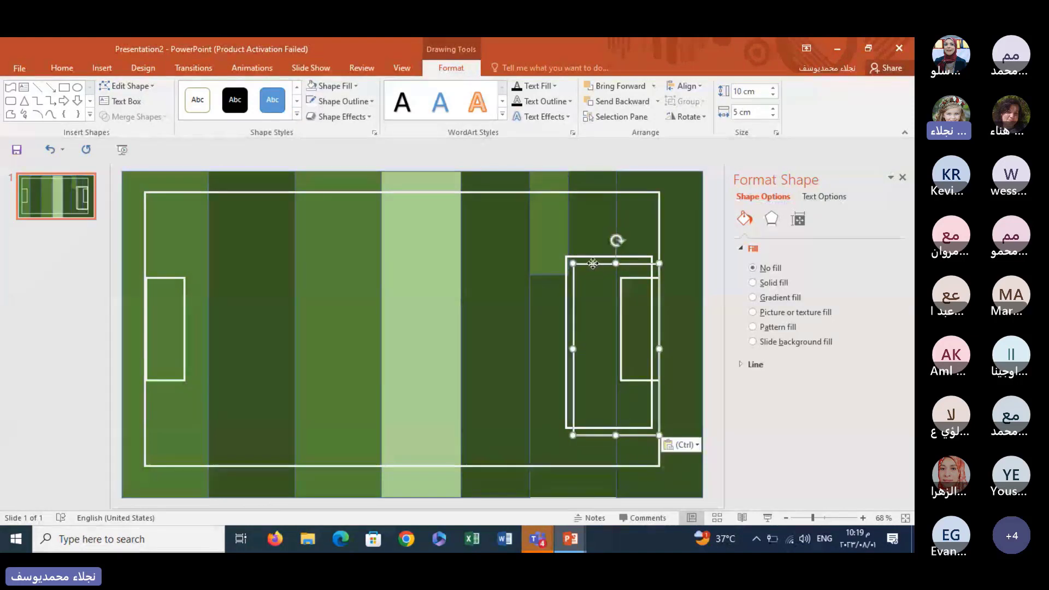
pyautogui.moveTo(593, 263)
pyautogui.mouseDown()
pyautogui.moveTo(189, 268)
pyautogui.moveTo(177, 257)
pyautogui.mouseUp()
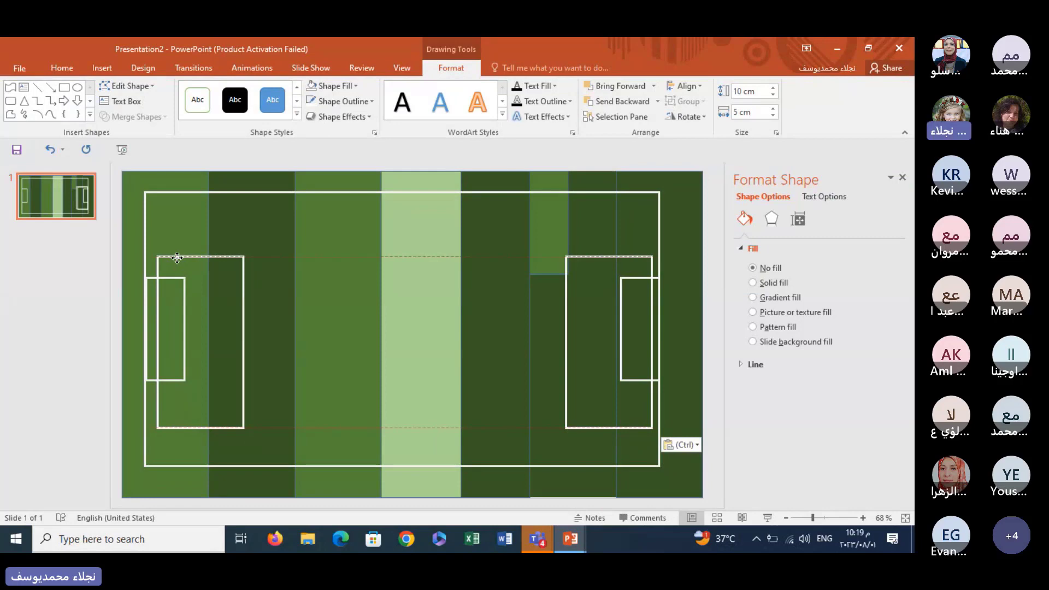
# - Nudge the left penalty area slightly up so it encloses the left goal box
pyautogui.click(252, 243)
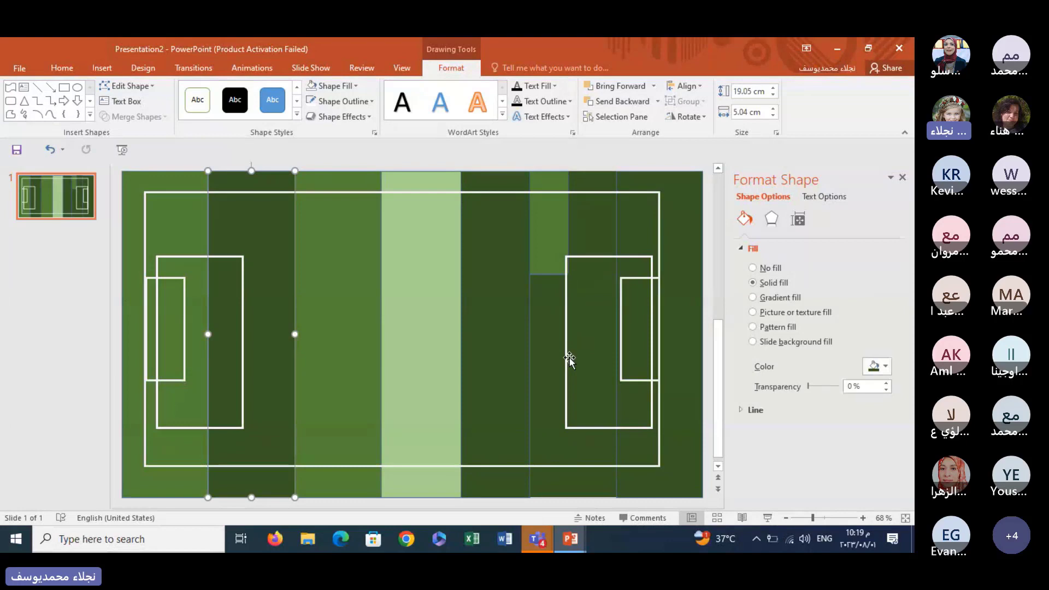
pyautogui.click(183, 256)
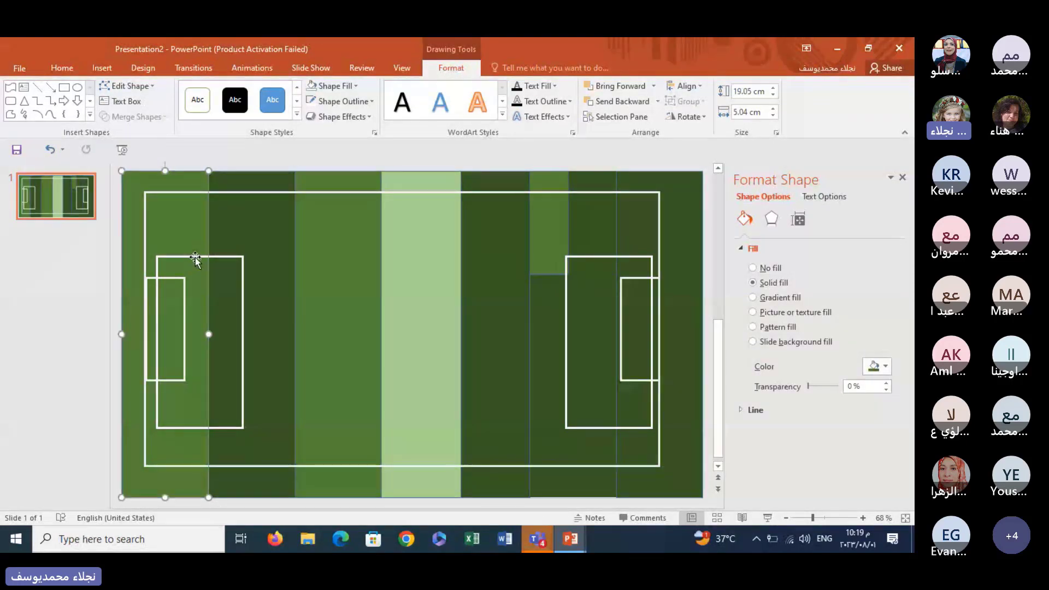
pyautogui.click(195, 257)
pyautogui.moveTo(195, 257); pyautogui.dragTo(194, 247)
pyautogui.click(330, 321)
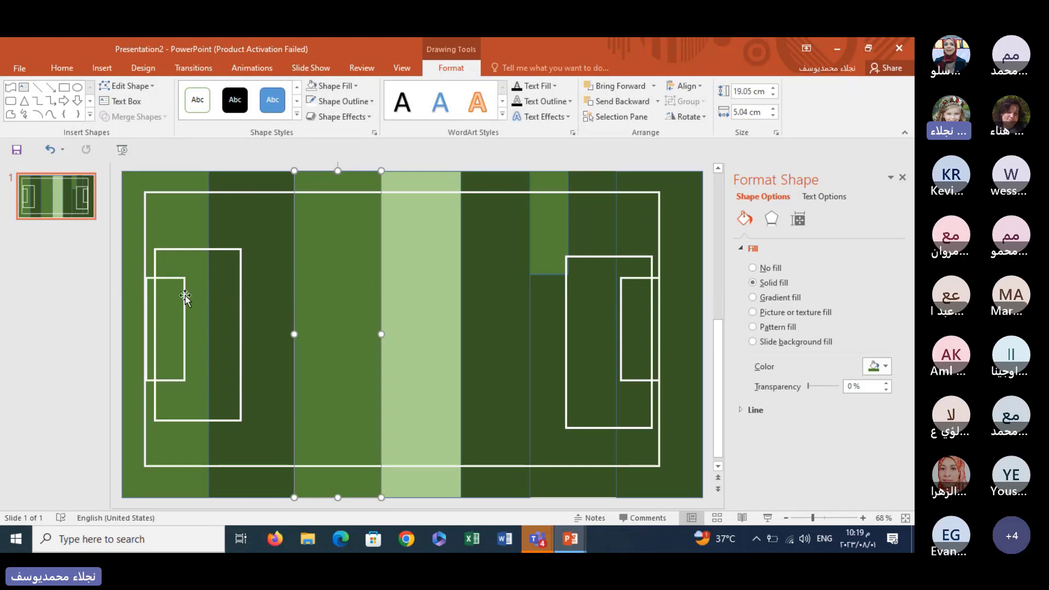
pyautogui.click(102, 67)
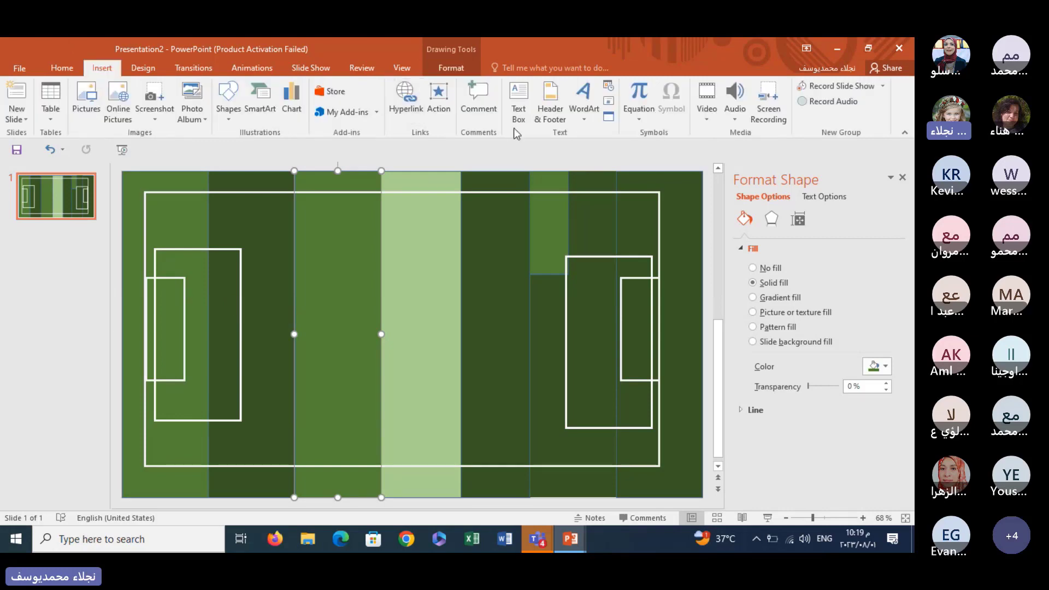
# - Draw a small upright rectangle near the pitch centre
pyautogui.click(231, 116)
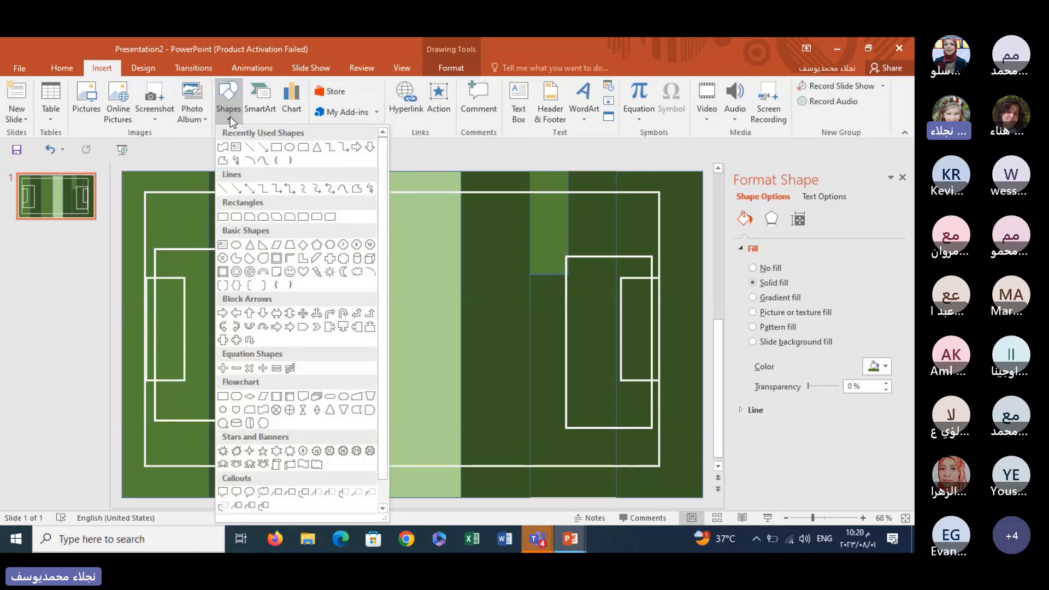
pyautogui.click(276, 147)
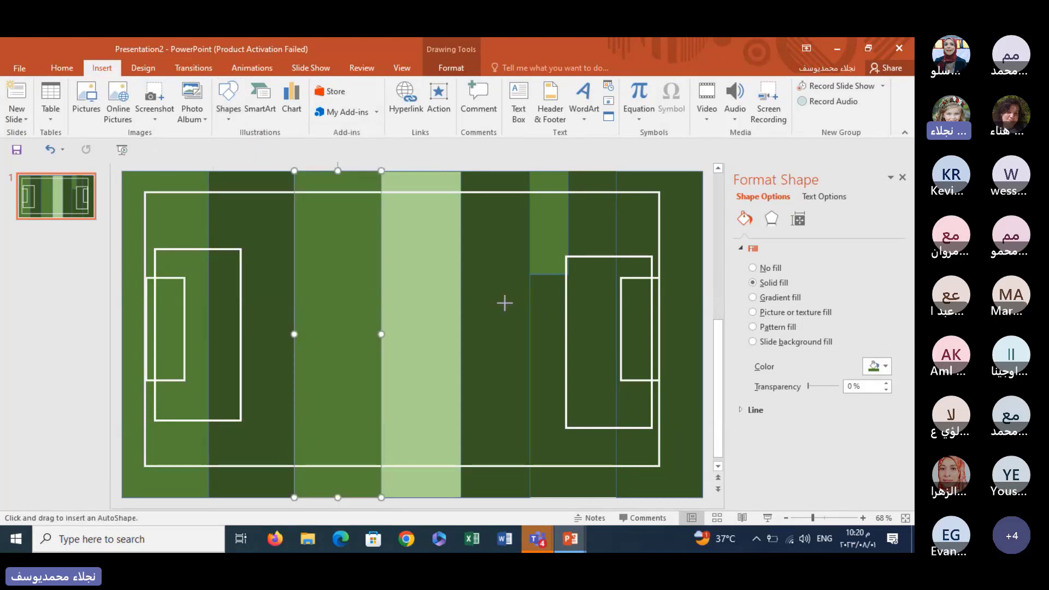
pyautogui.moveTo(508, 304); pyautogui.dragTo(483, 391)
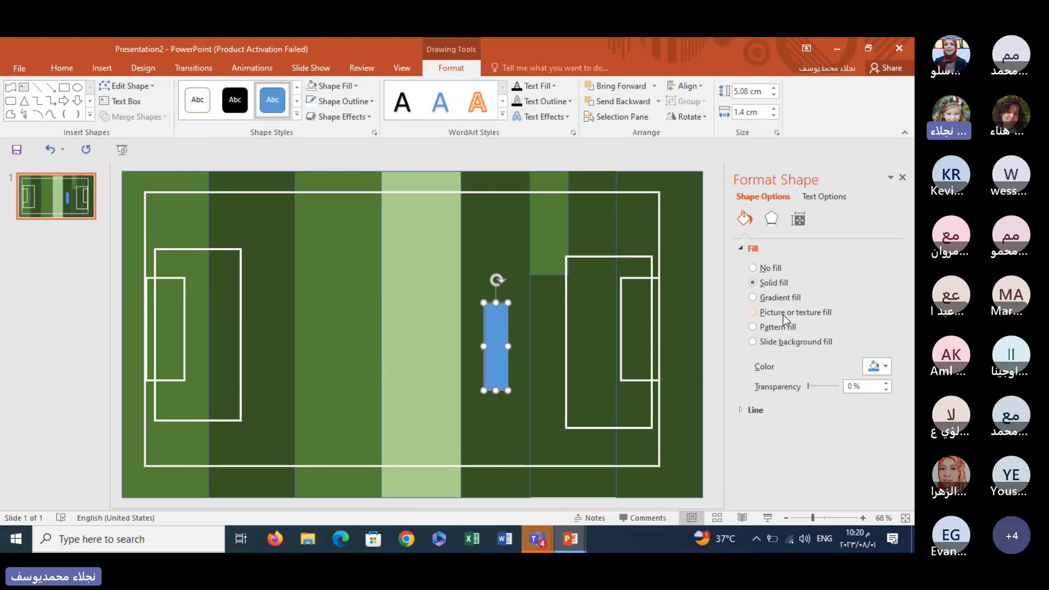
# - Give the rectangle a net-like pattern fill
pyautogui.click(778, 331)
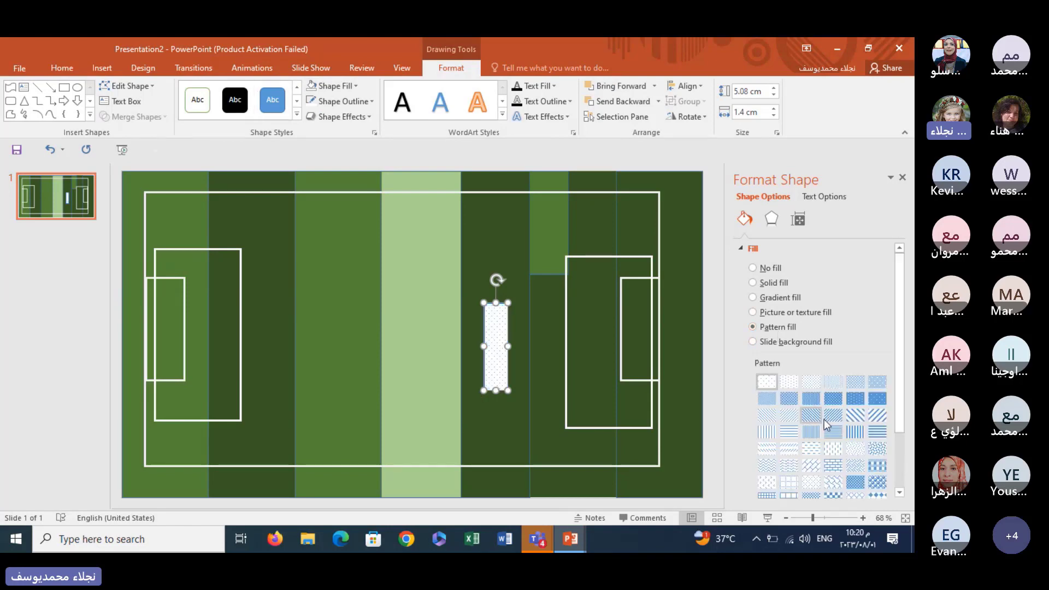
pyautogui.click(862, 485)
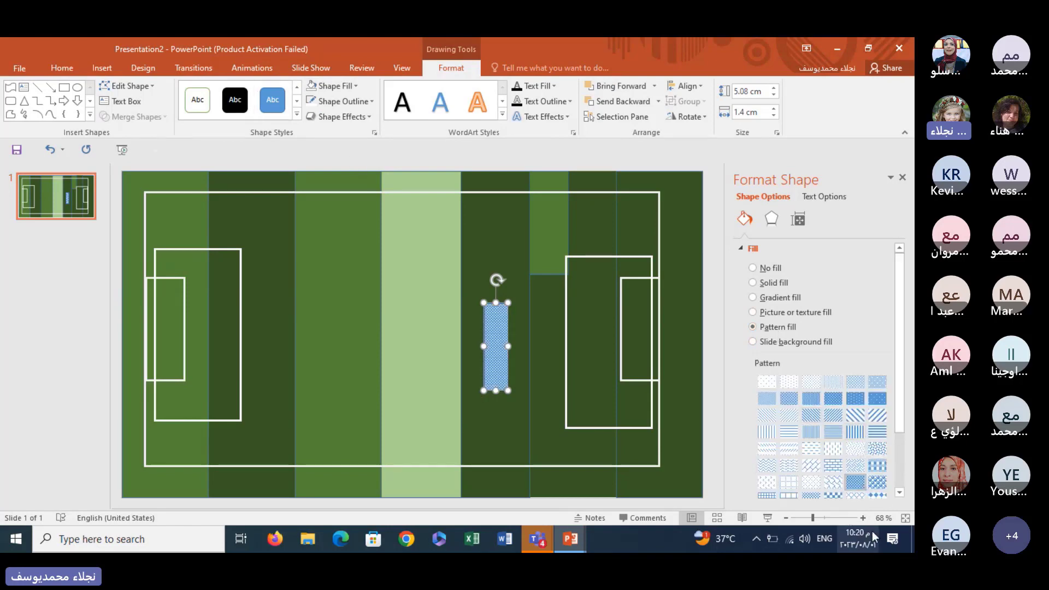
pyautogui.click(879, 485)
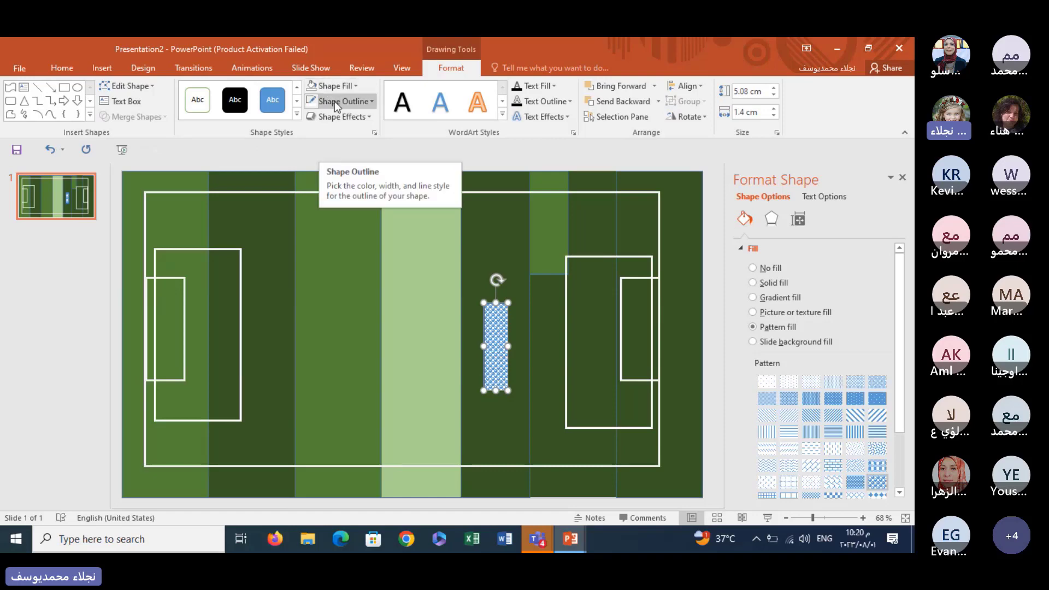
pyautogui.click(337, 87)
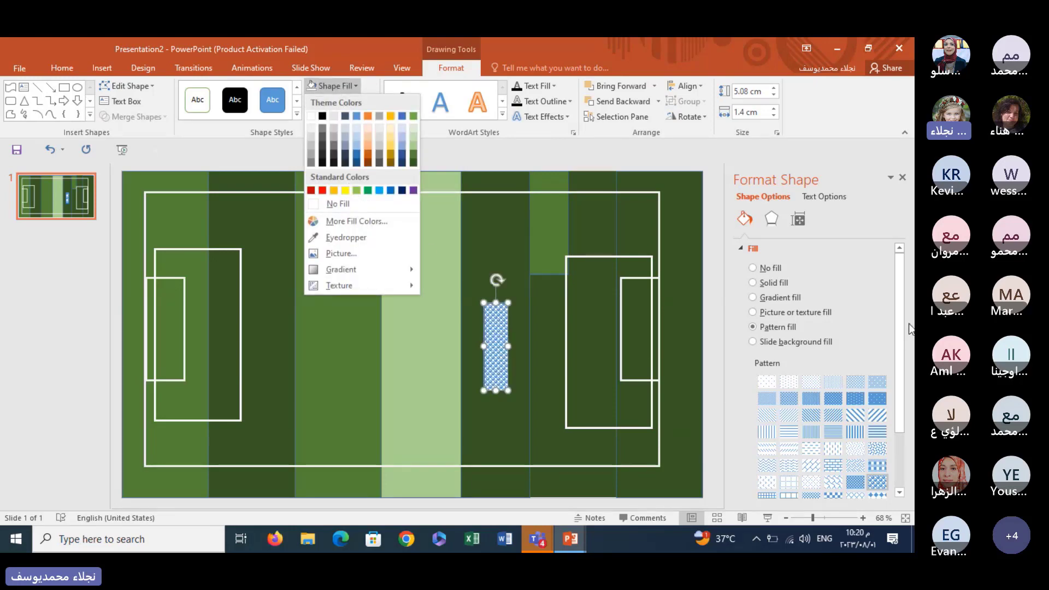
pyautogui.click(902, 271)
pyautogui.moveTo(902, 272); pyautogui.dragTo(899, 368)
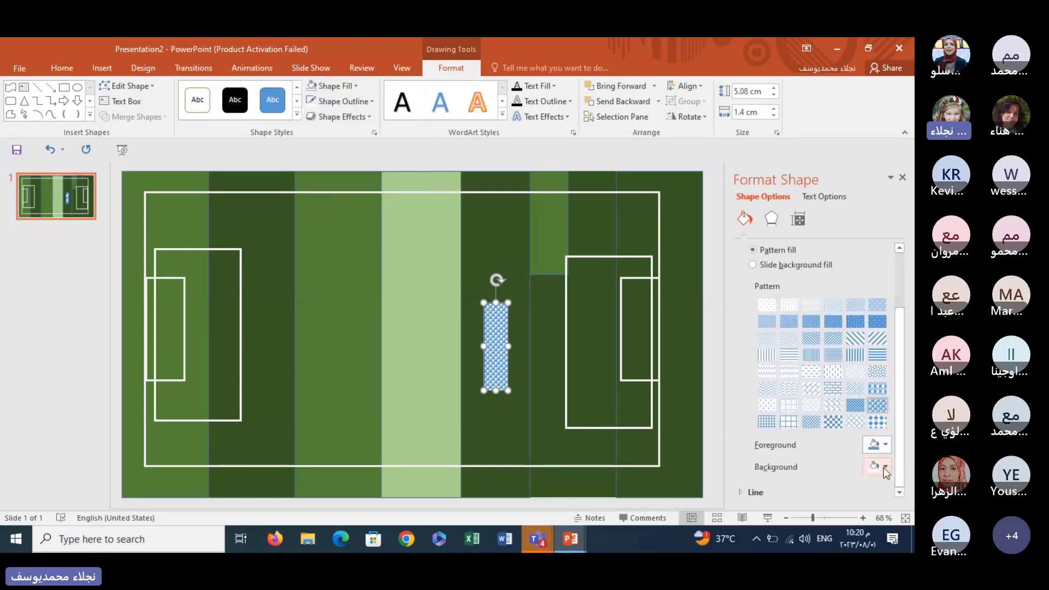
# - Make the pattern white on dark green and move the net to the right goal line
pyautogui.click(885, 445)
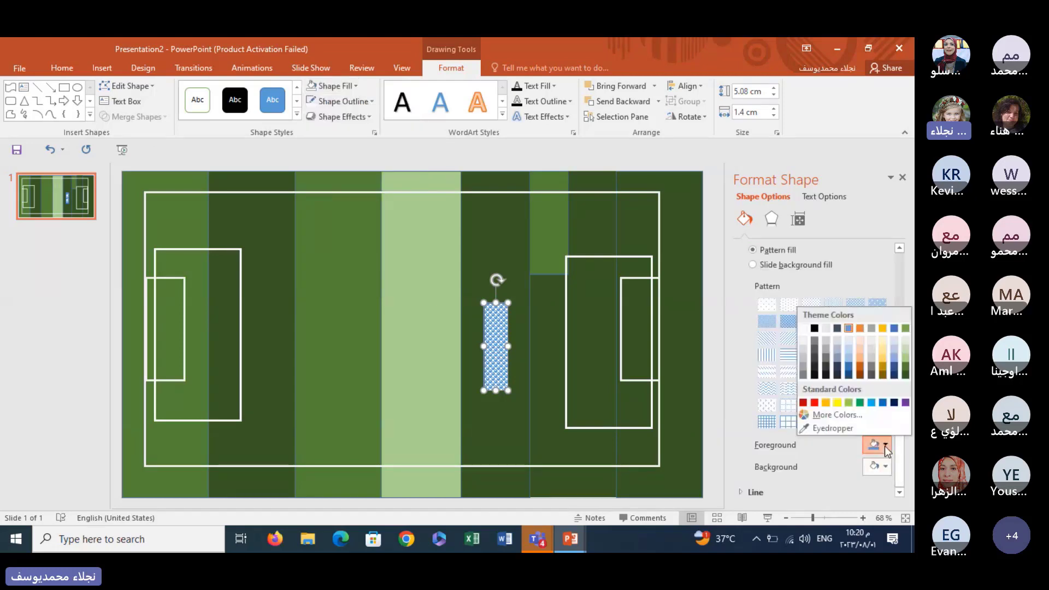
pyautogui.click(806, 328)
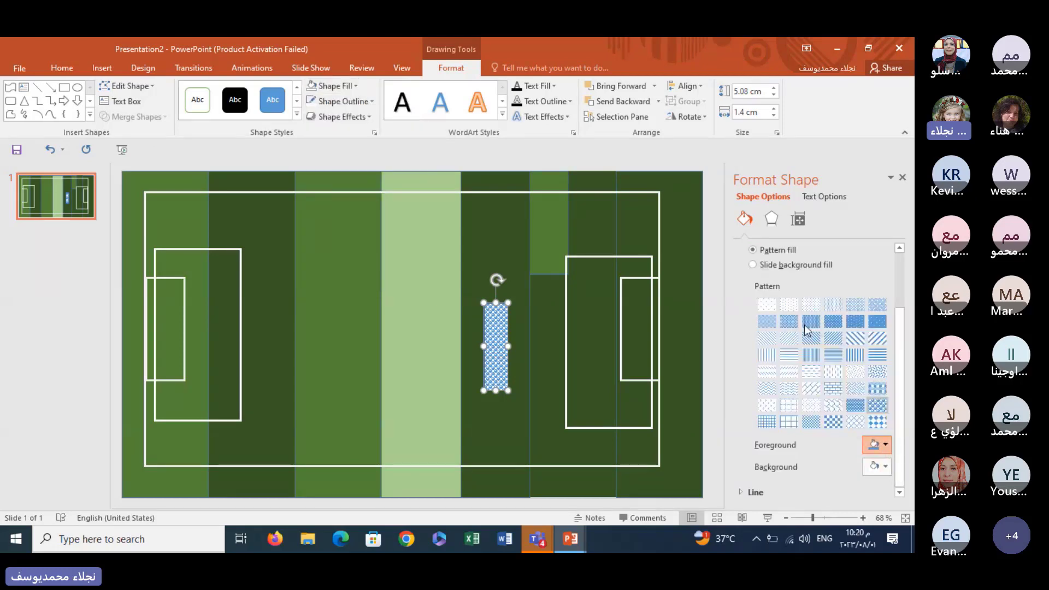
pyautogui.click(885, 467)
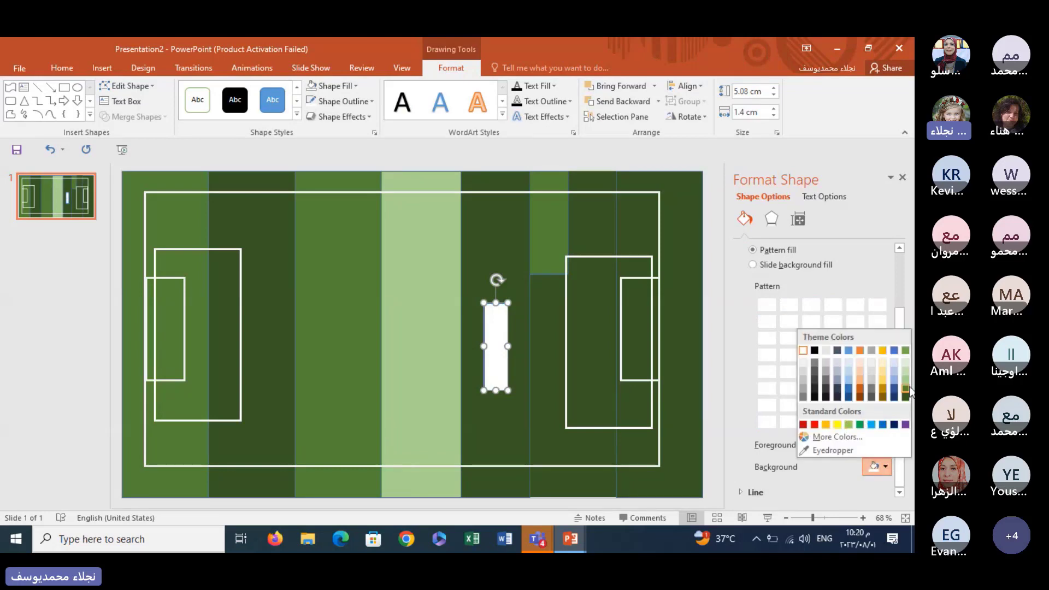
pyautogui.click(906, 389)
pyautogui.moveTo(494, 346); pyautogui.dragTo(668, 343)
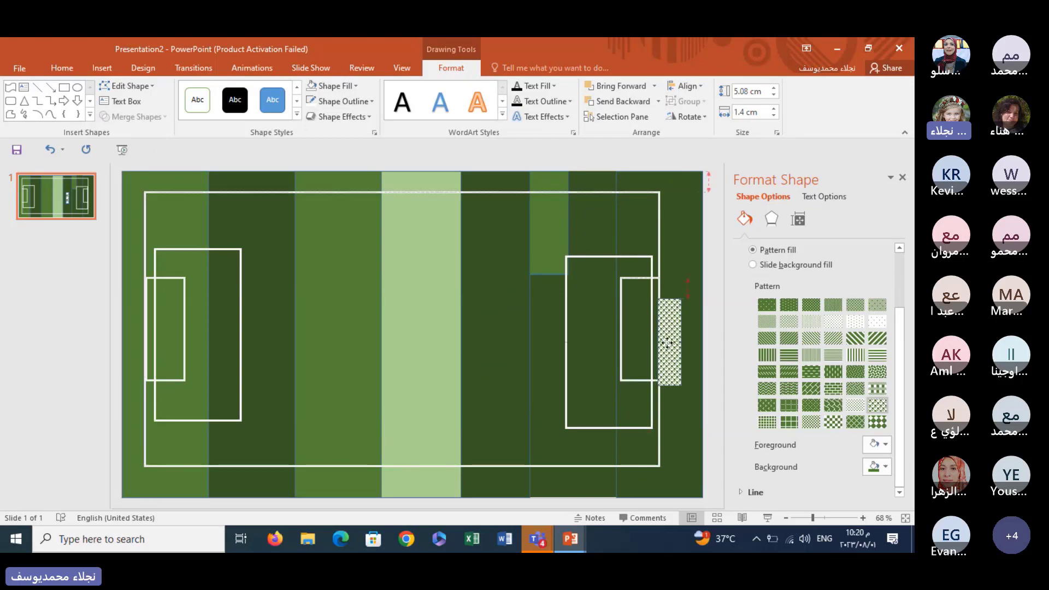
# - Copy the netted goal and place the copy just outside the left end line
pyautogui.moveTo(667, 343); pyautogui.dragTo(670, 328)
pyautogui.rightClick(670, 322)
pyautogui.click(679, 87)
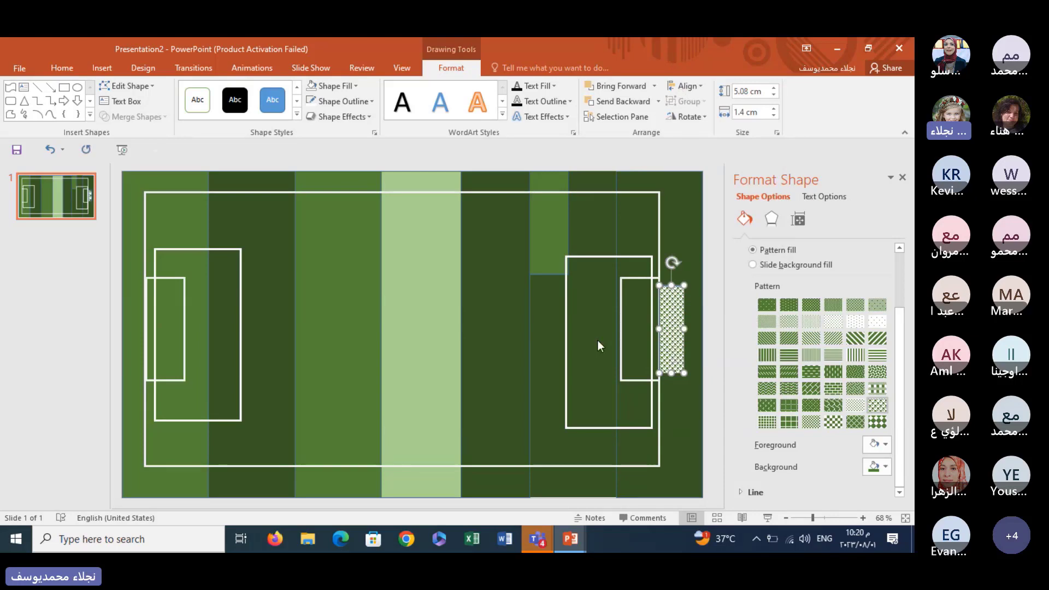
pyautogui.rightClick(123, 335)
pyautogui.click(148, 138)
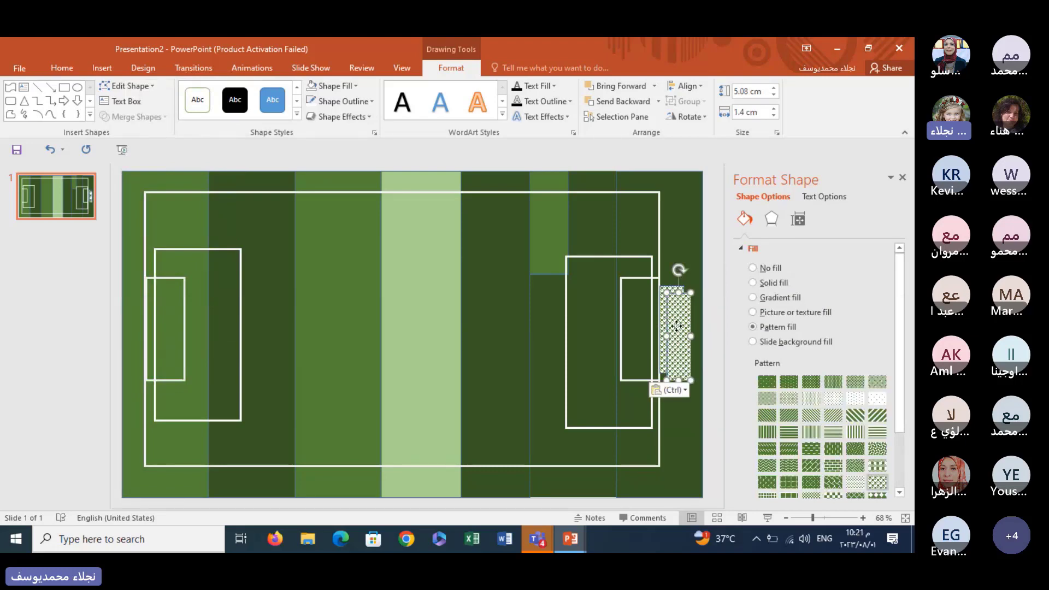
pyautogui.moveTo(678, 334)
pyautogui.mouseDown()
pyautogui.moveTo(155, 338)
pyautogui.moveTo(126, 318)
pyautogui.mouseUp()
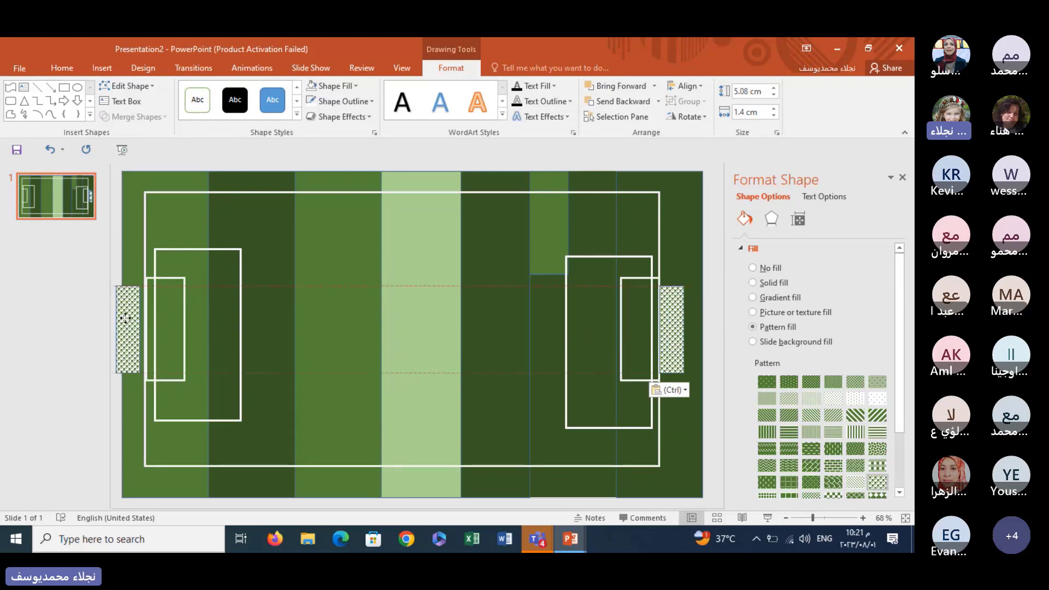
pyautogui.moveTo(125, 318); pyautogui.dragTo(131, 320)
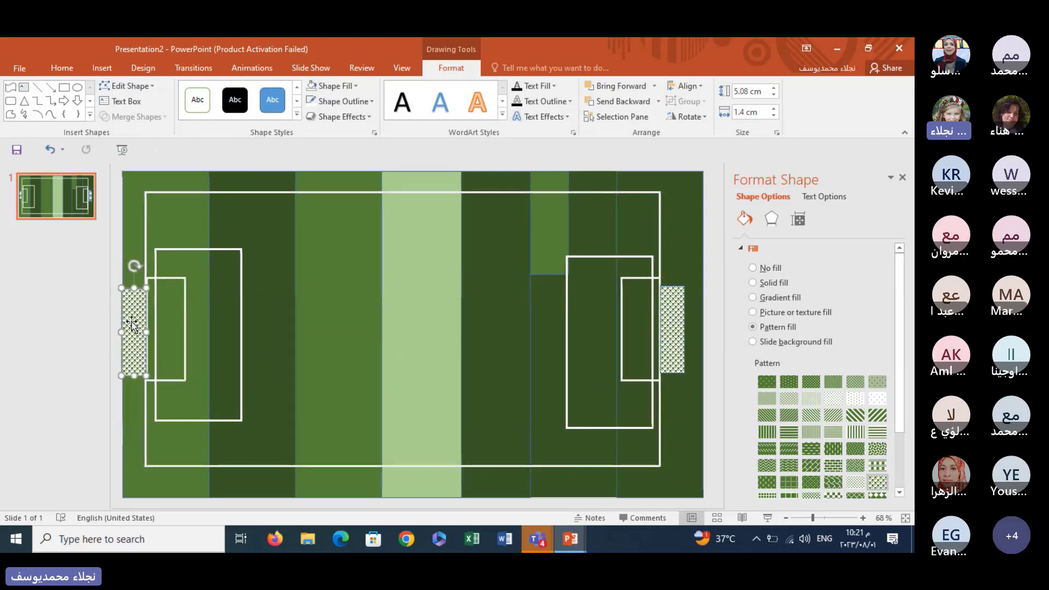
pyautogui.click(315, 332)
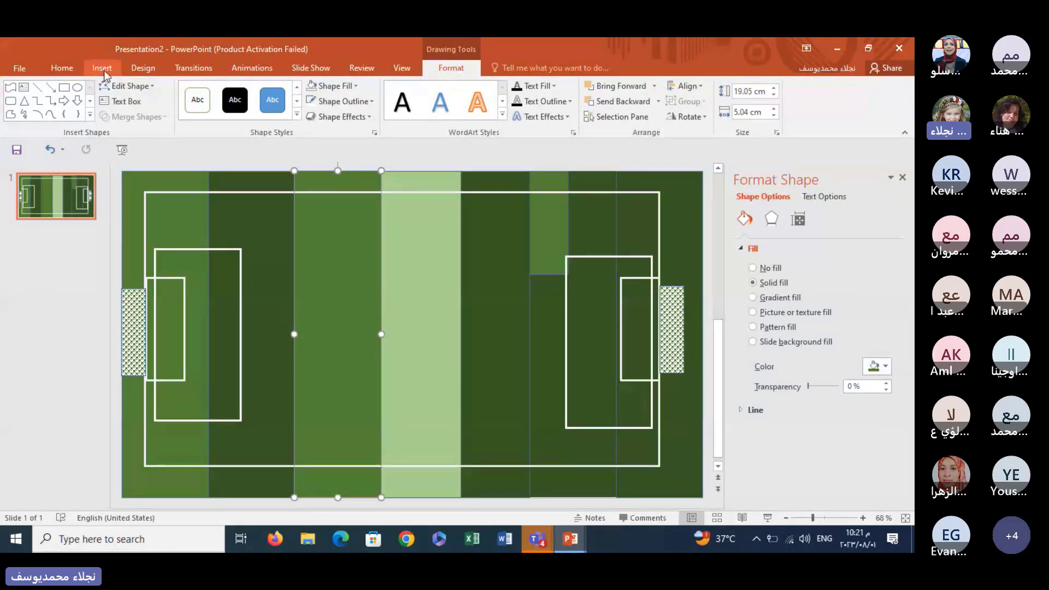
# - Draw an arc beside the right penalty area, rotated to face the pitch centre
pyautogui.click(103, 69)
pyautogui.click(240, 119)
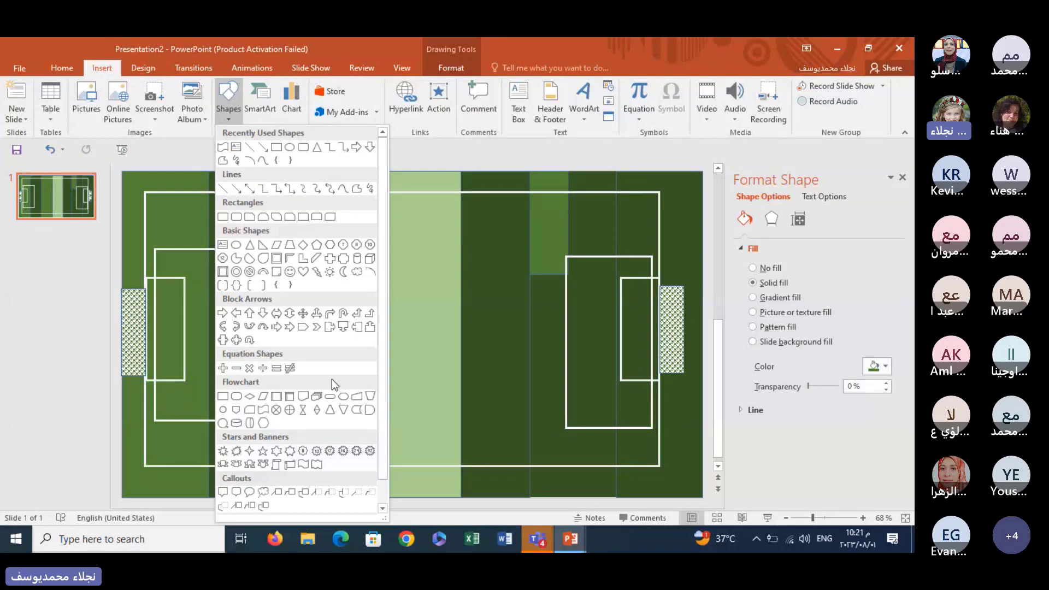
pyautogui.click(330, 396)
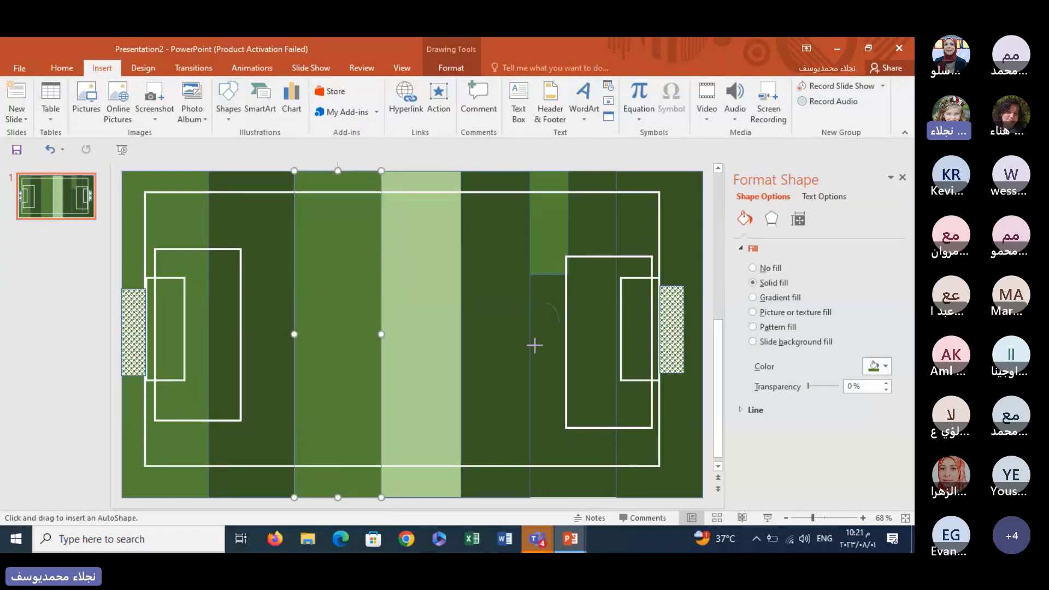
pyautogui.moveTo(534, 344); pyautogui.dragTo(520, 406)
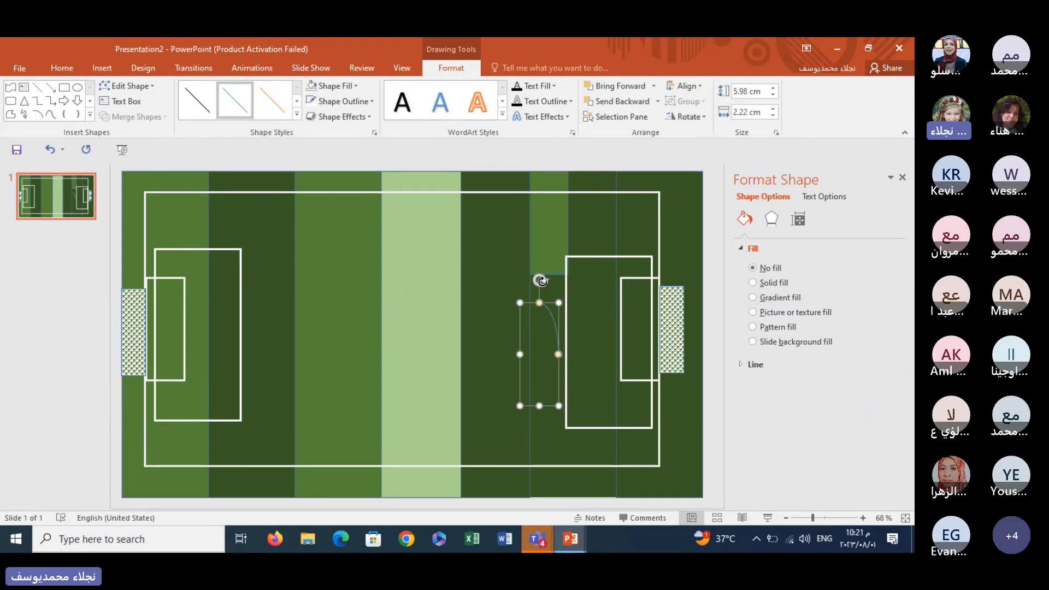
pyautogui.moveTo(540, 282)
pyautogui.mouseDown()
pyautogui.moveTo(512, 410)
pyautogui.moveTo(544, 415)
pyautogui.mouseUp()
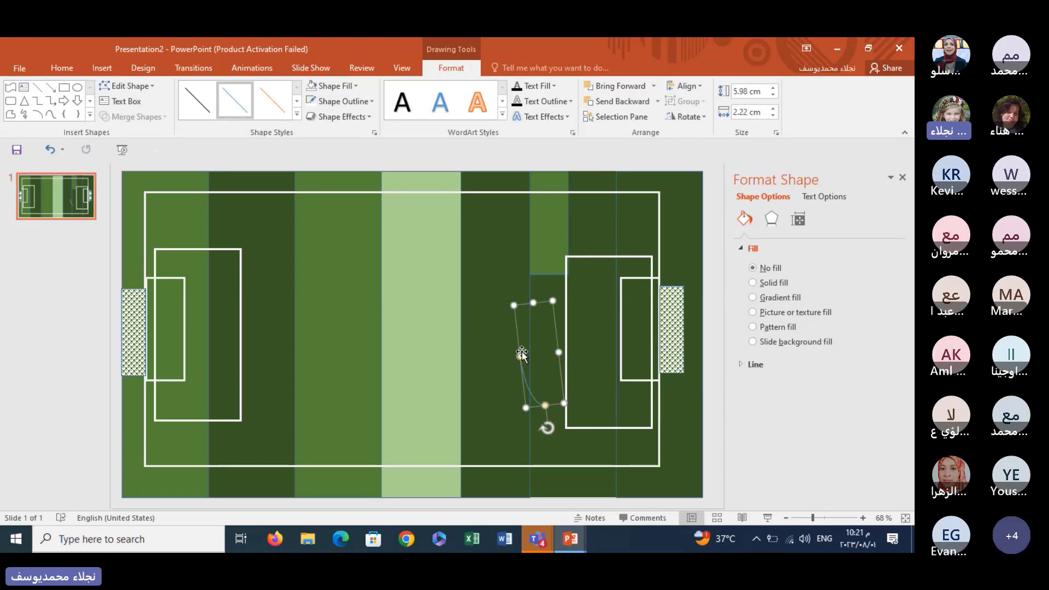
pyautogui.moveTo(522, 354); pyautogui.dragTo(536, 308)
pyautogui.click(522, 325)
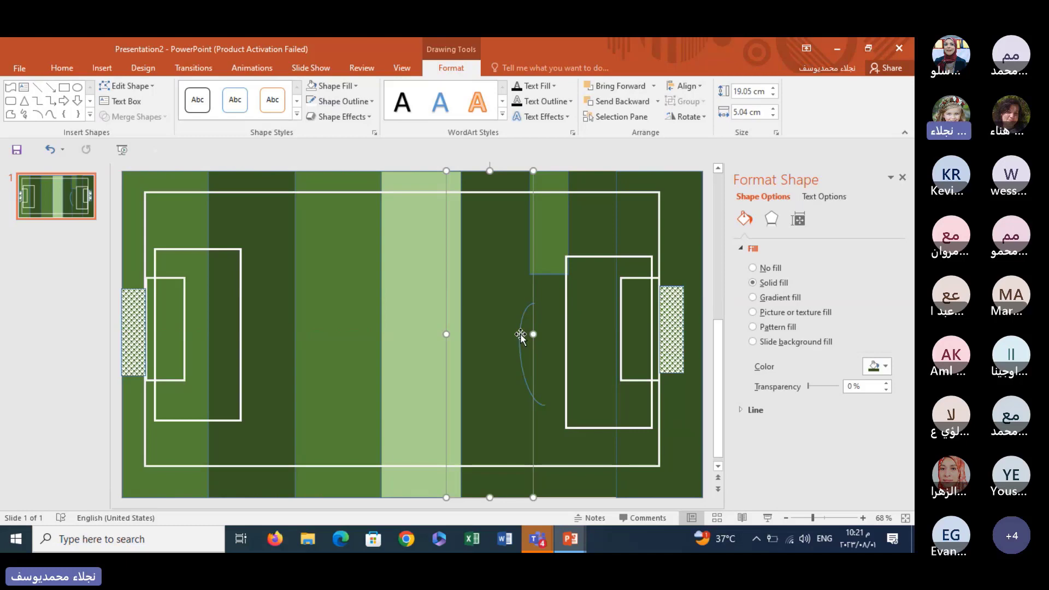
pyautogui.moveTo(521, 336); pyautogui.dragTo(546, 312)
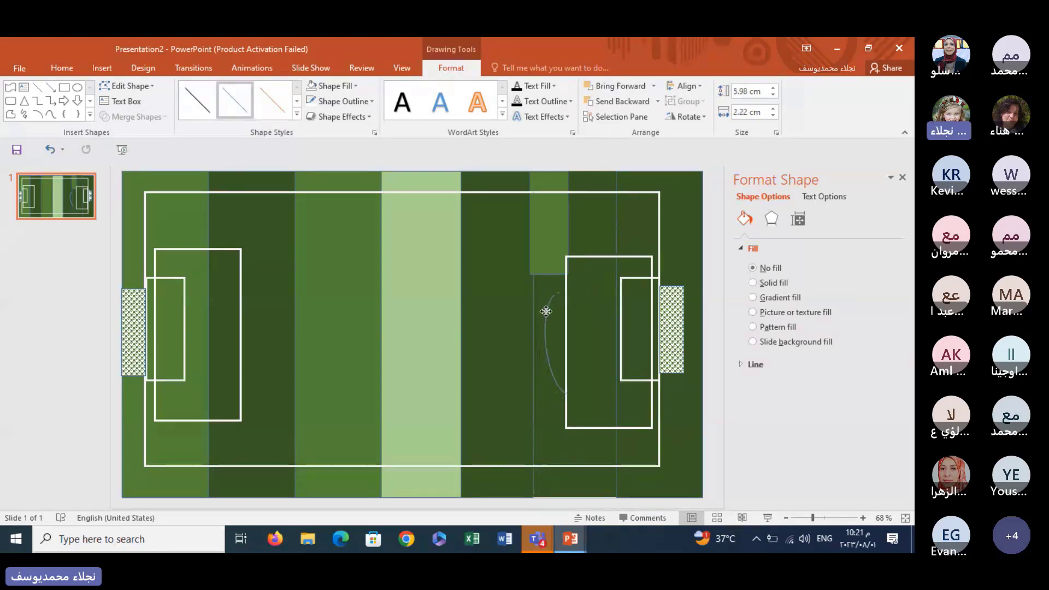
pyautogui.click(551, 302)
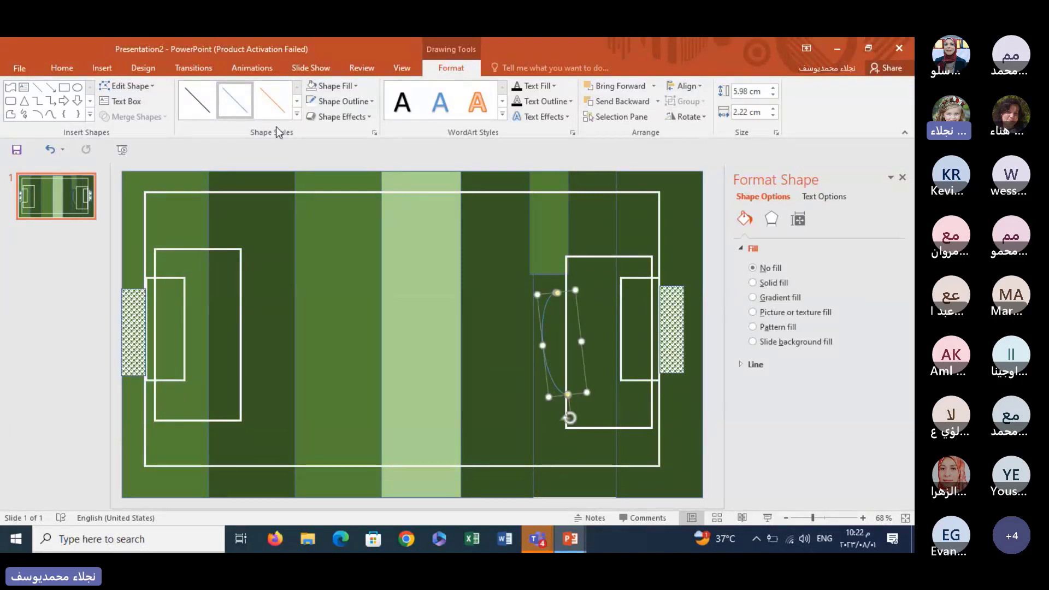
# - Give the arc a thick line style and a white outline
pyautogui.click(296, 113)
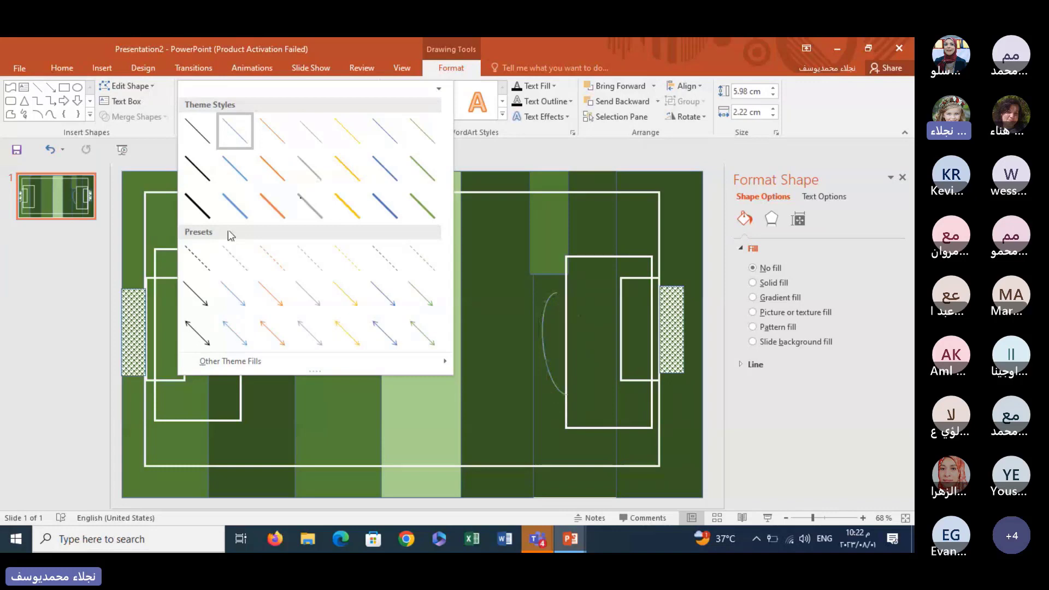
pyautogui.click(210, 216)
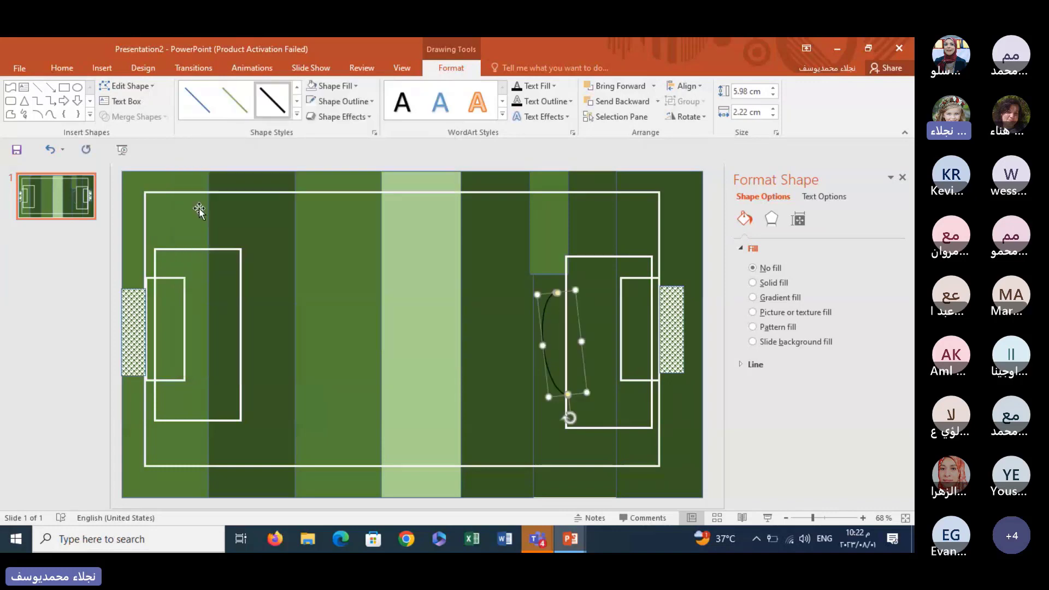
pyautogui.click(335, 104)
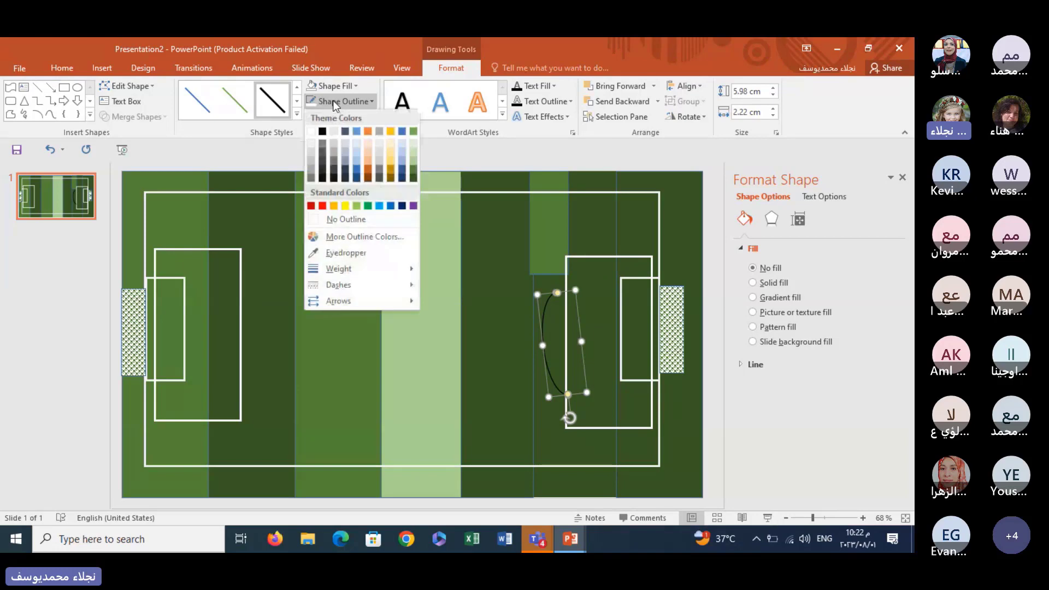
pyautogui.click(310, 144)
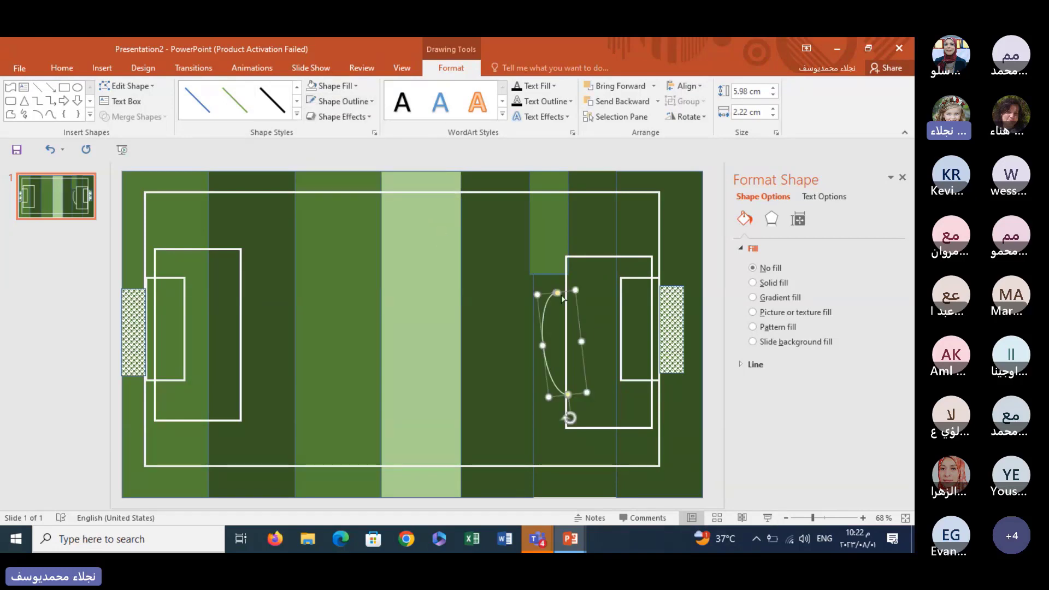
pyautogui.rightClick(544, 303)
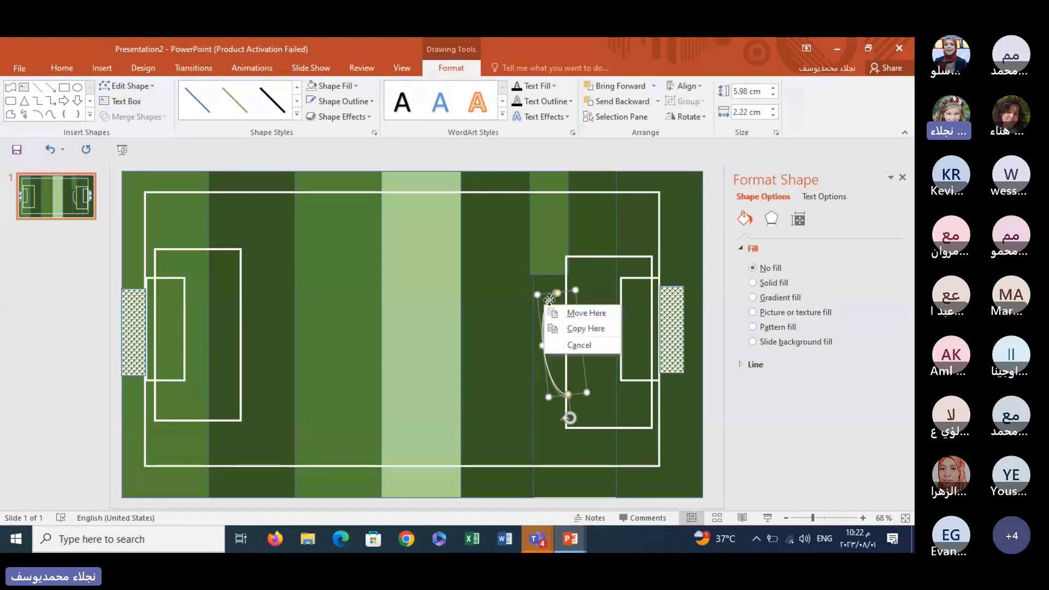
pyautogui.rightClick(549, 300)
pyautogui.click(574, 67)
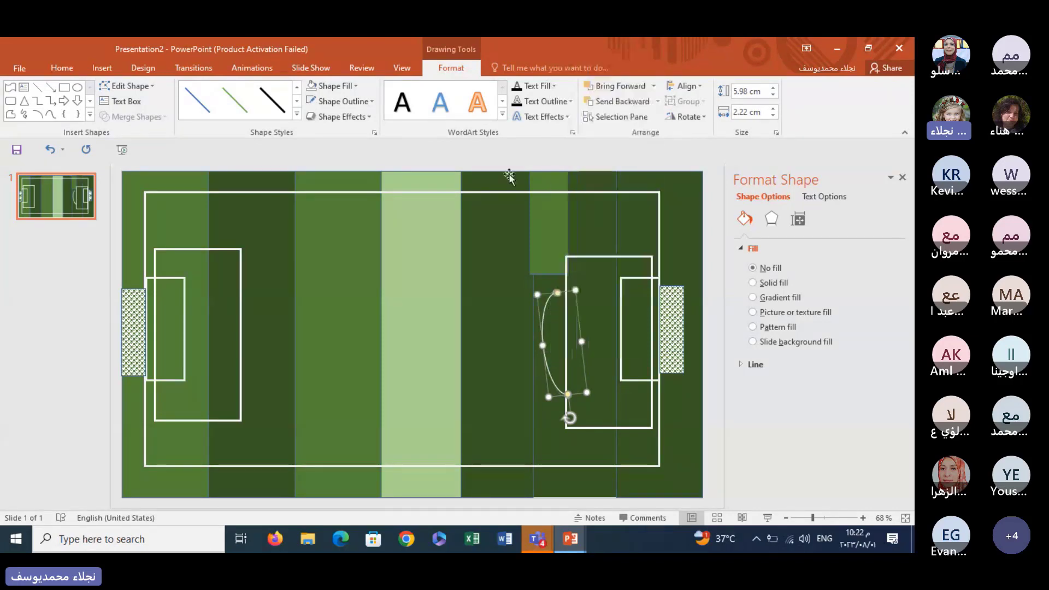
pyautogui.rightClick(267, 328)
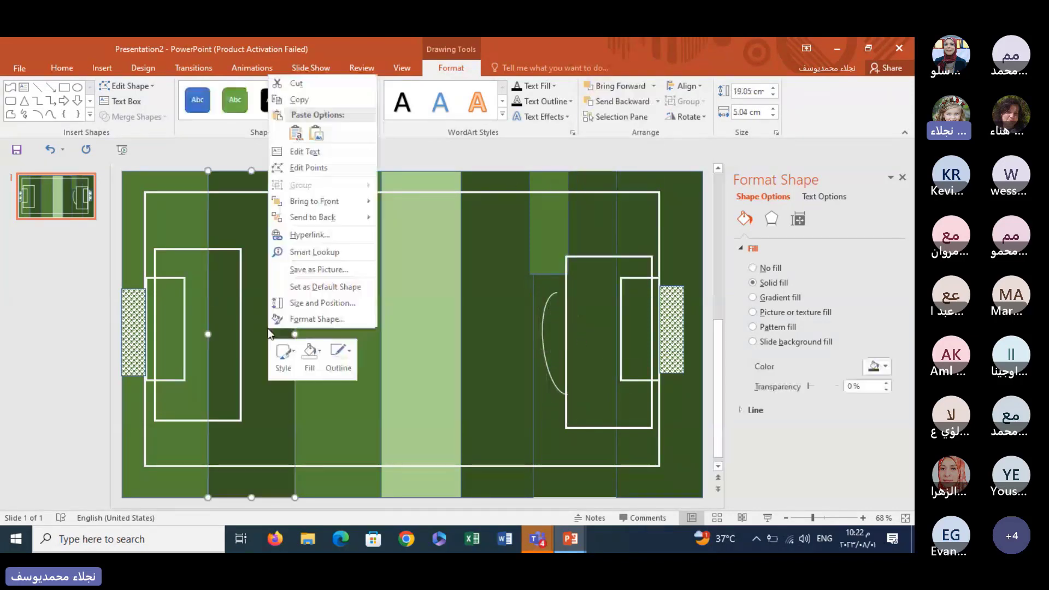
# - Paste a copy of the arc, flip it around, and fit it against the left penalty box
pyautogui.click(295, 133)
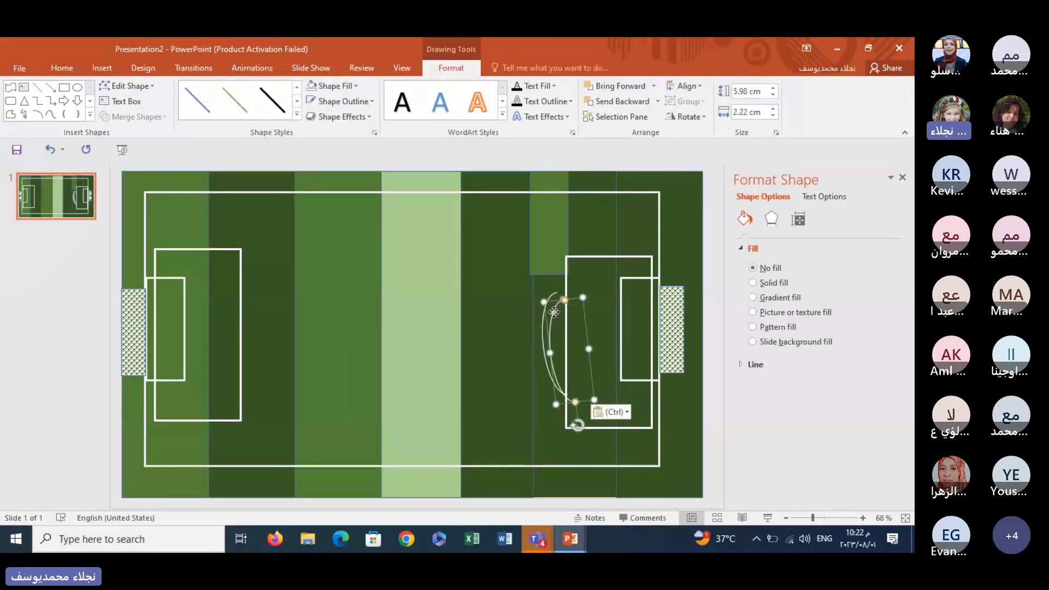
pyautogui.moveTo(548, 314); pyautogui.dragTo(272, 319)
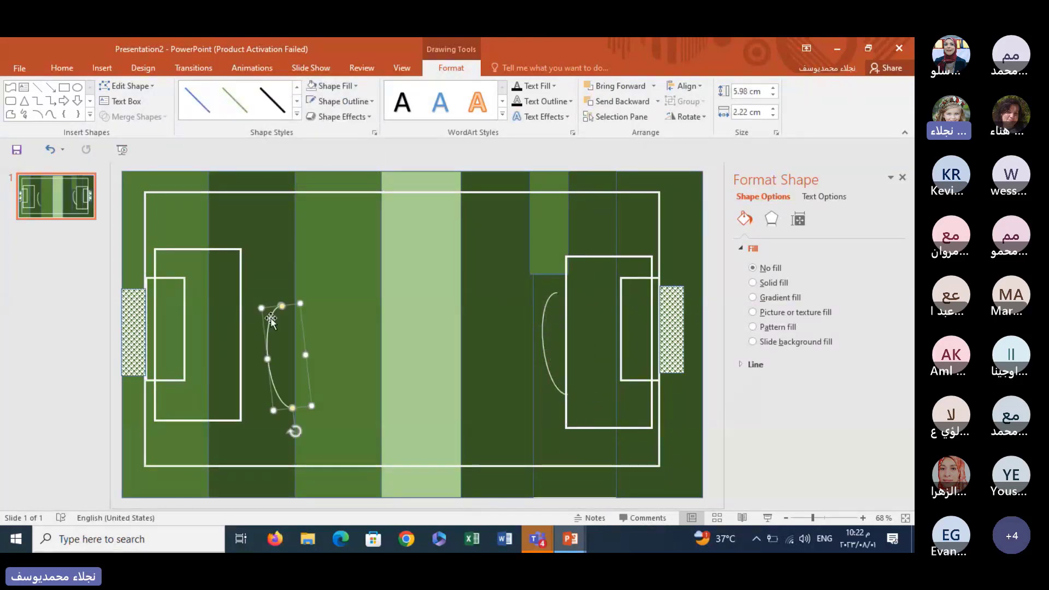
pyautogui.moveTo(298, 433); pyautogui.dragTo(343, 242)
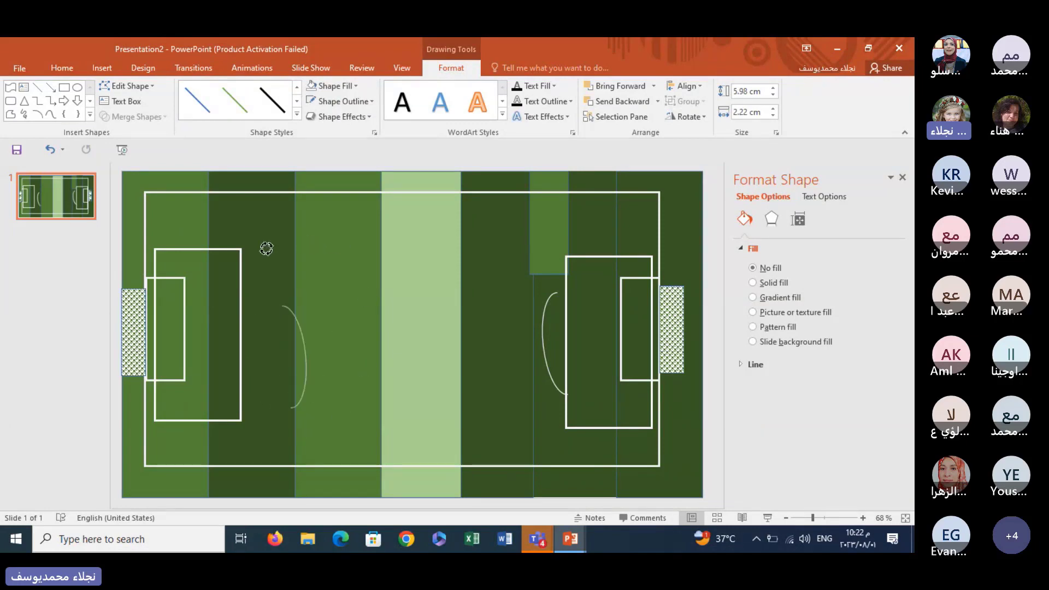
pyautogui.moveTo(310, 245); pyautogui.dragTo(266, 247)
pyautogui.moveTo(303, 343); pyautogui.dragTo(270, 324)
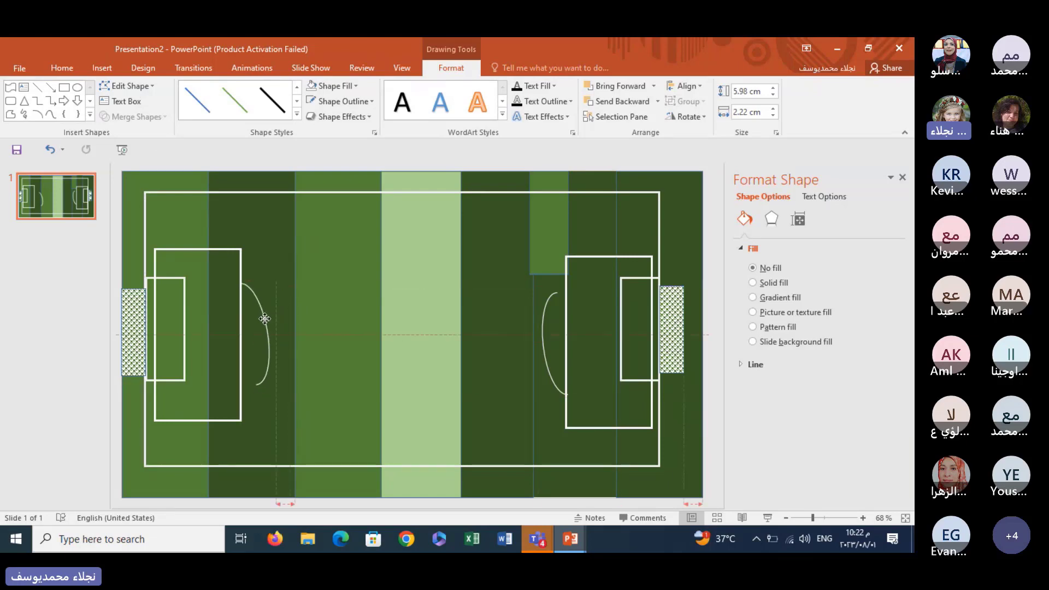
pyautogui.moveTo(270, 324); pyautogui.dragTo(263, 317)
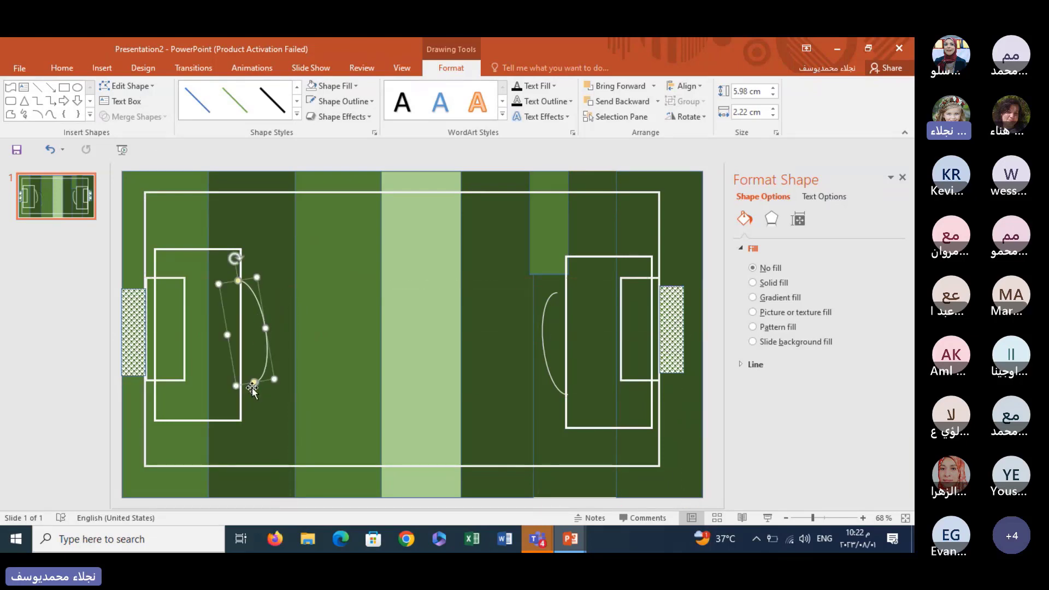
pyautogui.moveTo(253, 384); pyautogui.dragTo(238, 368)
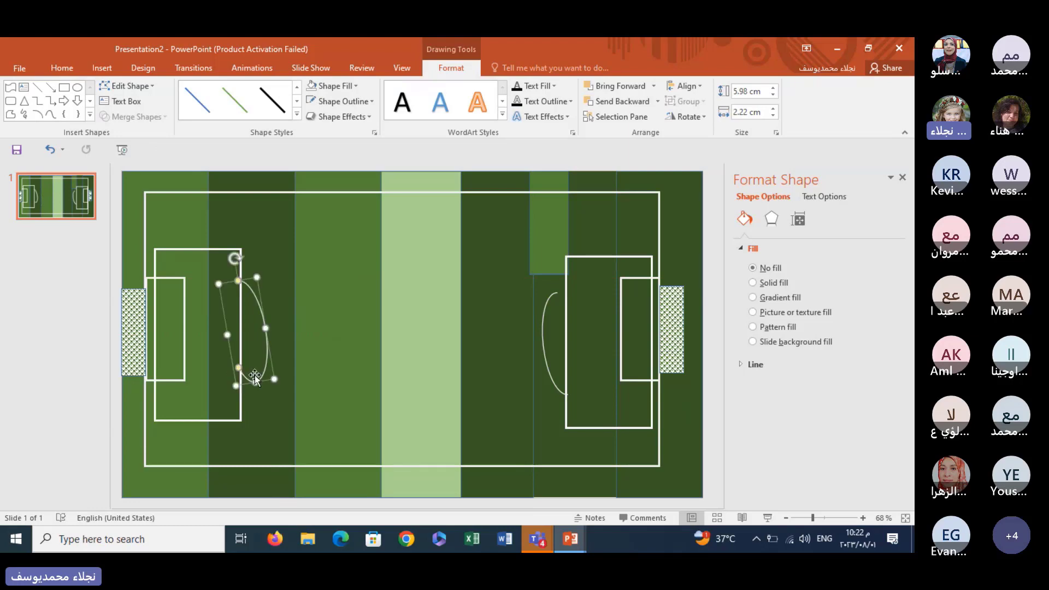
pyautogui.click(319, 365)
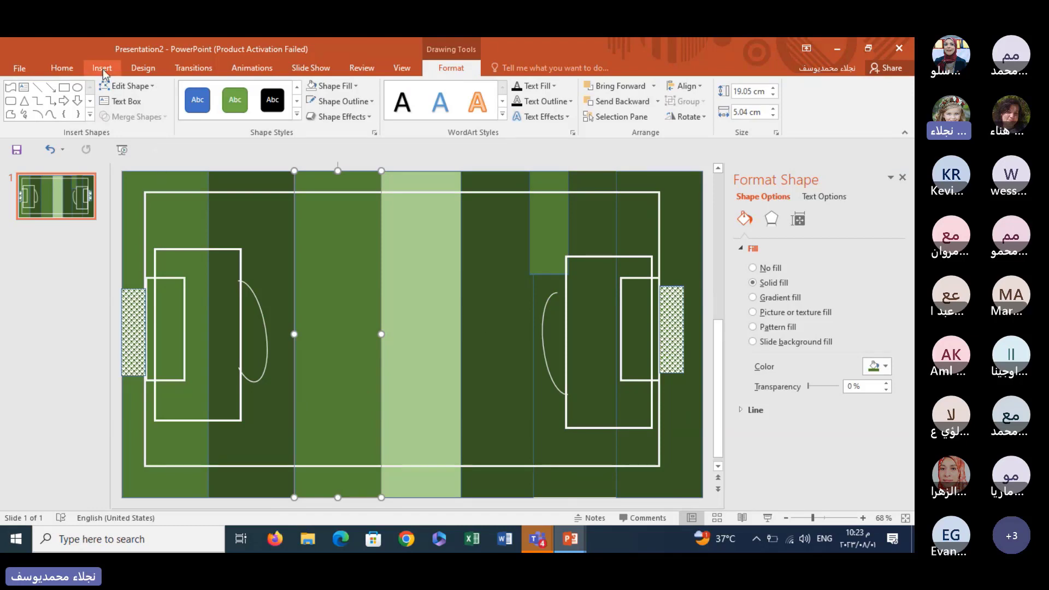
# - Draw an oval and shape it into a circle at the pitch centre
pyautogui.click(102, 69)
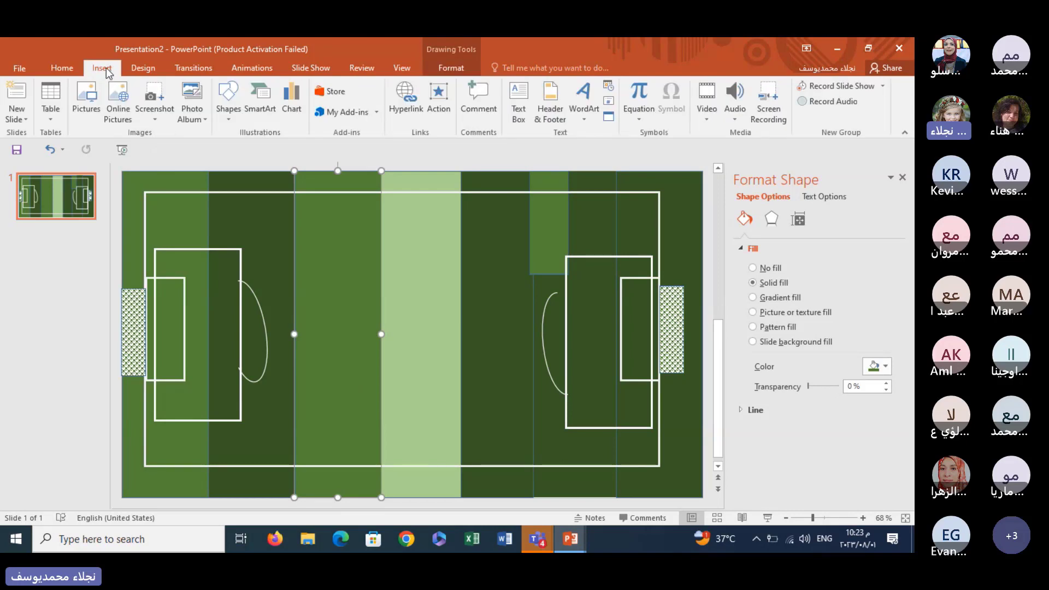
pyautogui.click(234, 116)
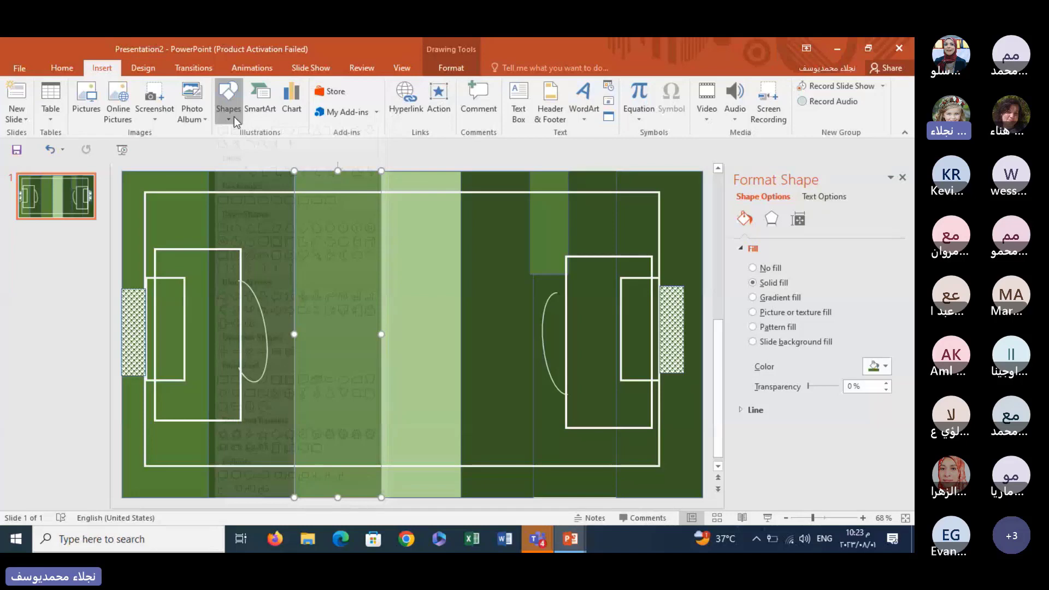
pyautogui.click(234, 116)
pyautogui.click(223, 200)
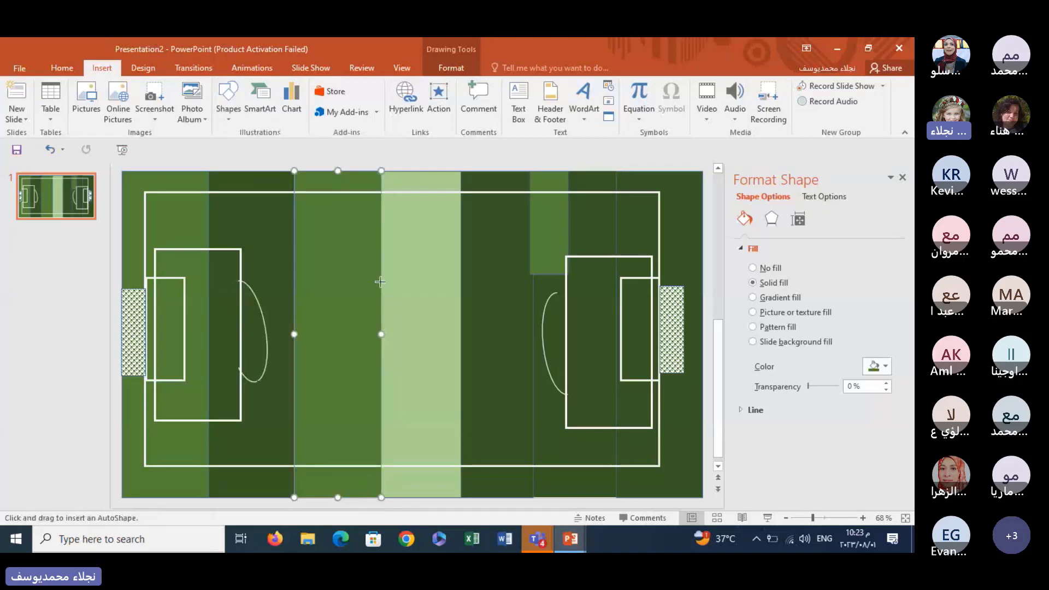
pyautogui.moveTo(398, 290); pyautogui.dragTo(471, 393)
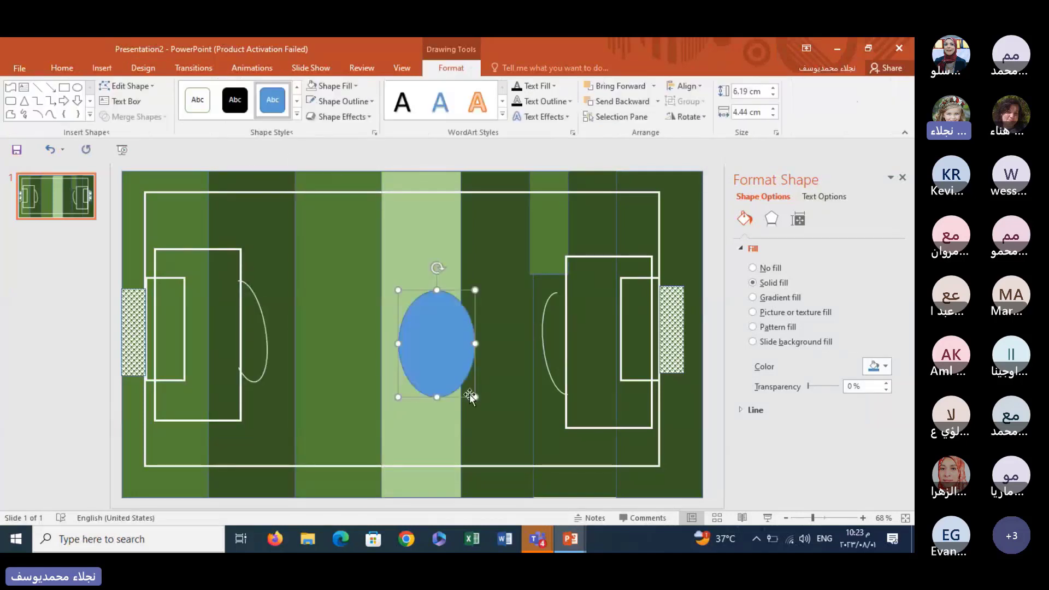
pyautogui.moveTo(403, 342); pyautogui.dragTo(393, 341)
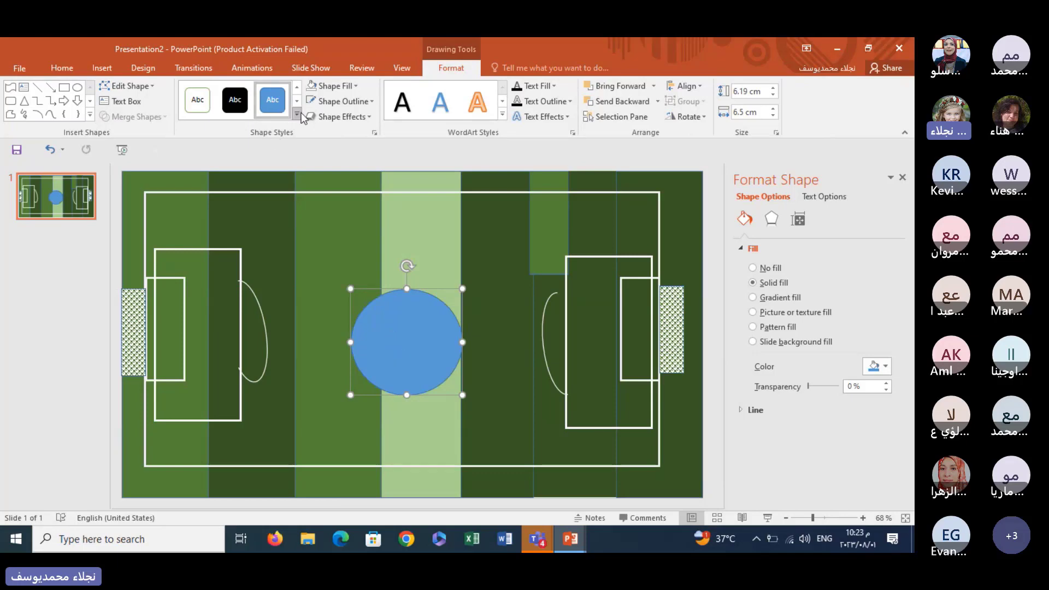
# - Fill the 6.19 × 6.5 cm centre circle with white
pyautogui.click(350, 87)
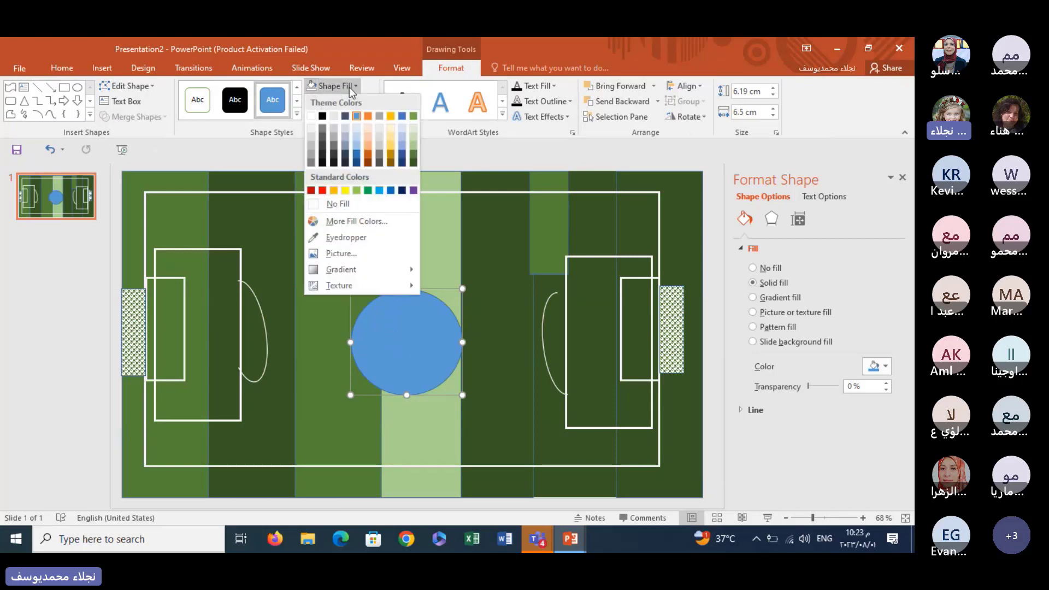
pyautogui.click(310, 116)
pyautogui.click(339, 358)
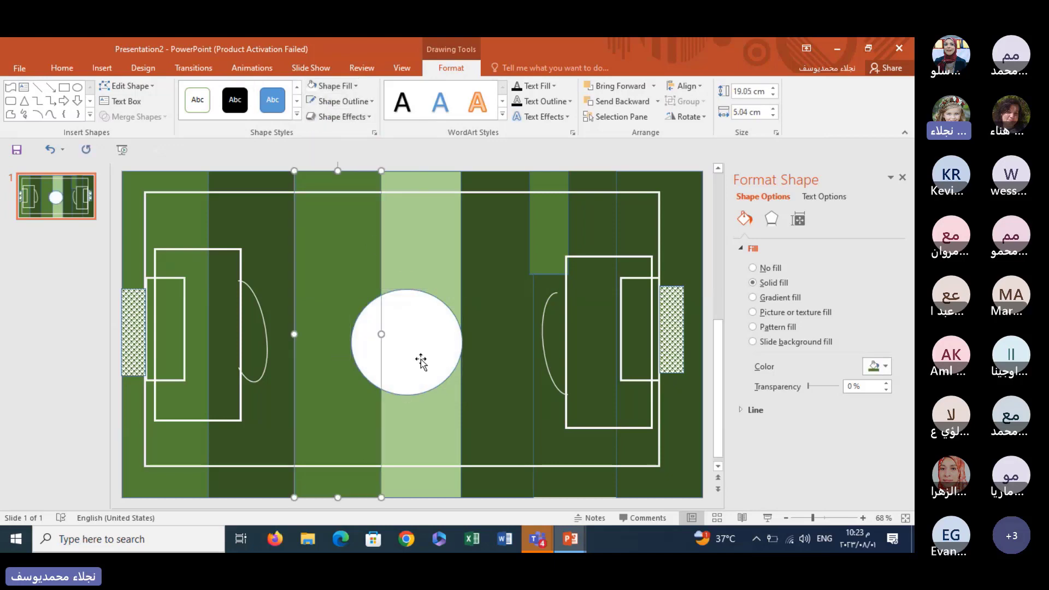
pyautogui.click(109, 73)
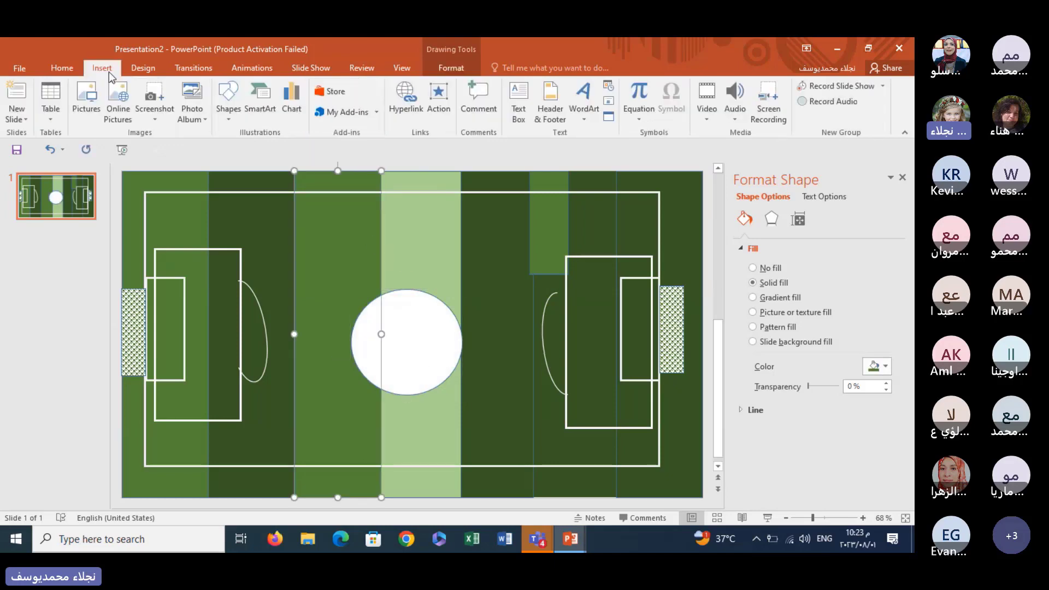
# - Insert the Picture15 football image and move it onto the centre circle
pyautogui.click(82, 108)
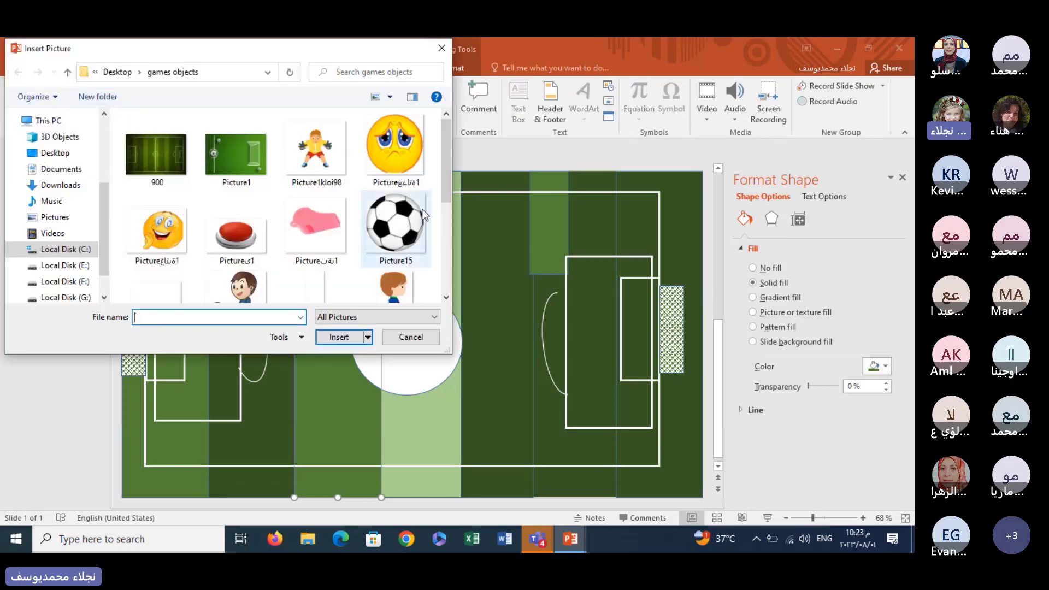
pyautogui.click(395, 225)
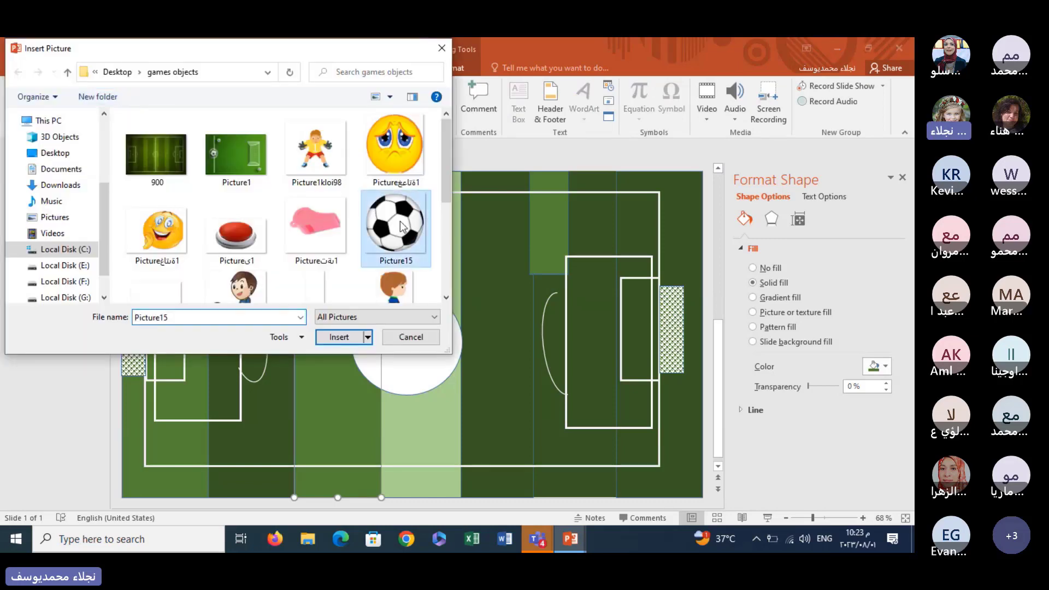
pyautogui.click(340, 336)
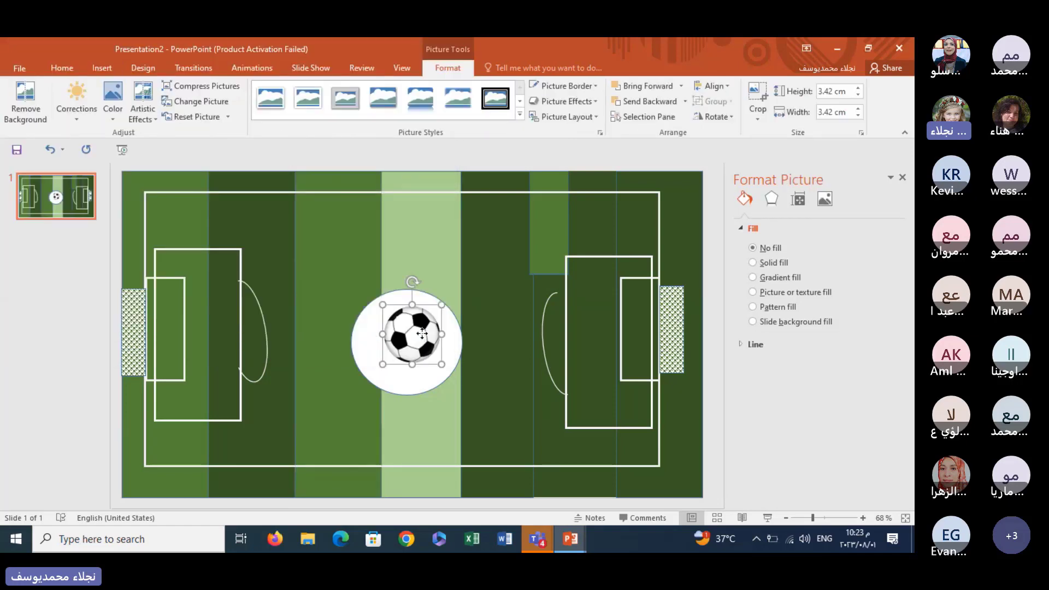
pyautogui.moveTo(422, 333)
pyautogui.mouseDown()
pyautogui.moveTo(410, 336)
pyautogui.moveTo(407, 297)
pyautogui.mouseUp()
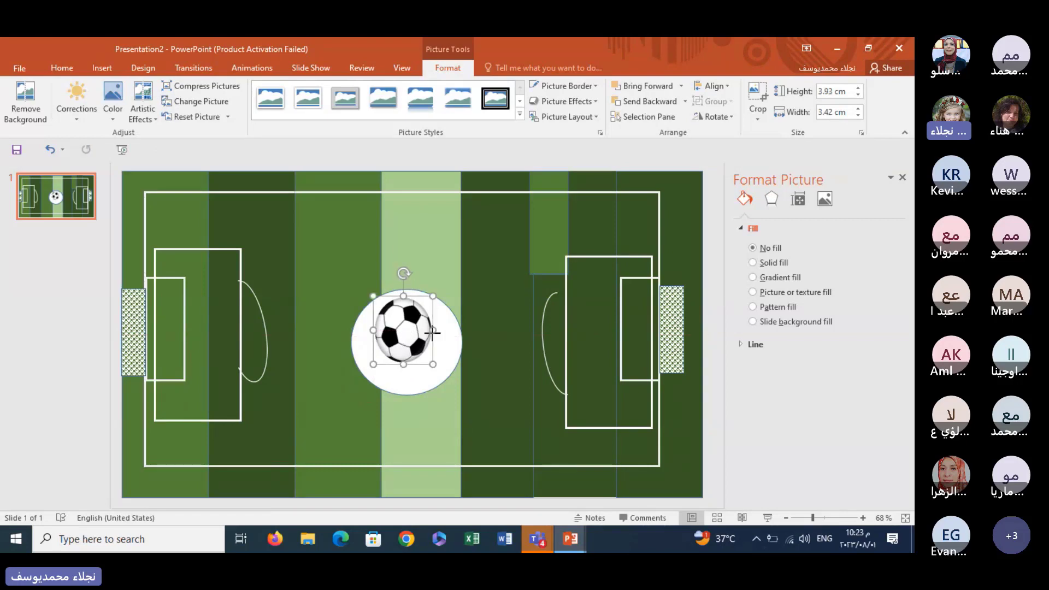
# - Enlarge the football picture to 5.76 × 6.07 cm so it fills the circle
pyautogui.moveTo(432, 332); pyautogui.dragTo(452, 331)
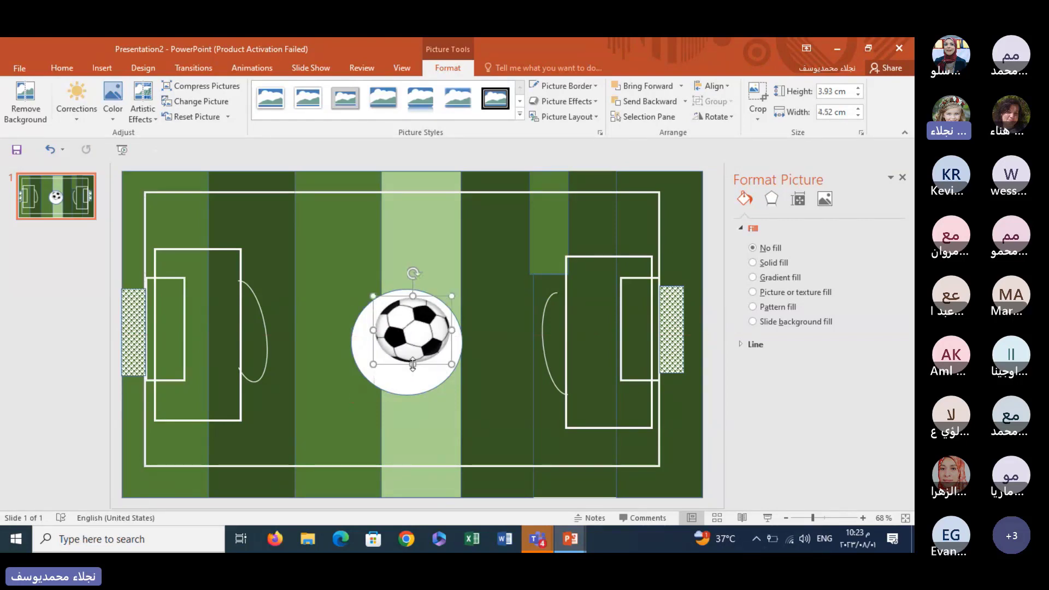
pyautogui.moveTo(413, 365); pyautogui.dragTo(413, 385)
pyautogui.moveTo(373, 341); pyautogui.dragTo(356, 341)
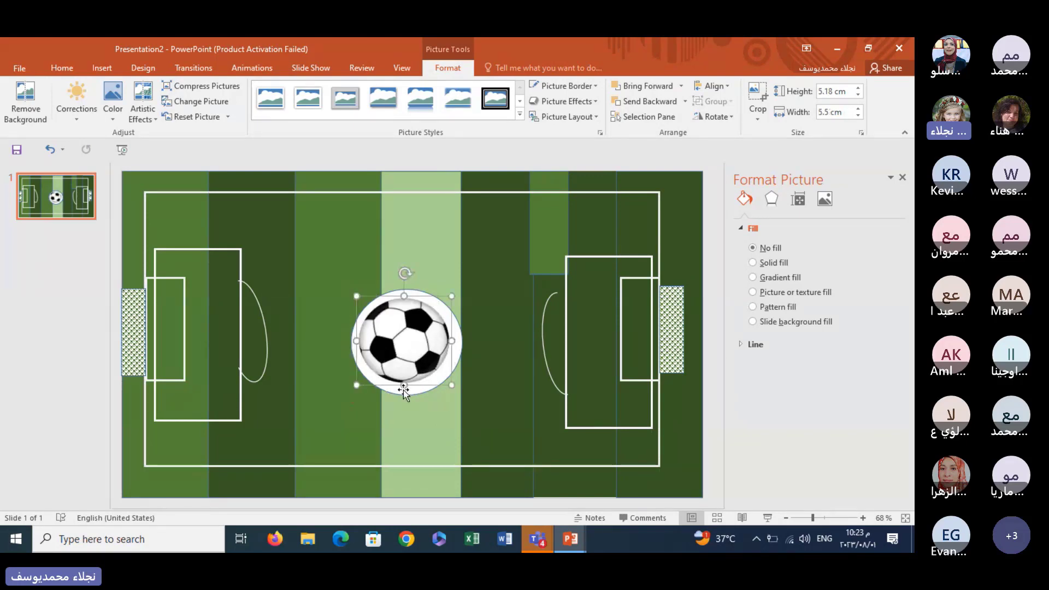
pyautogui.moveTo(404, 386); pyautogui.dragTo(404, 394)
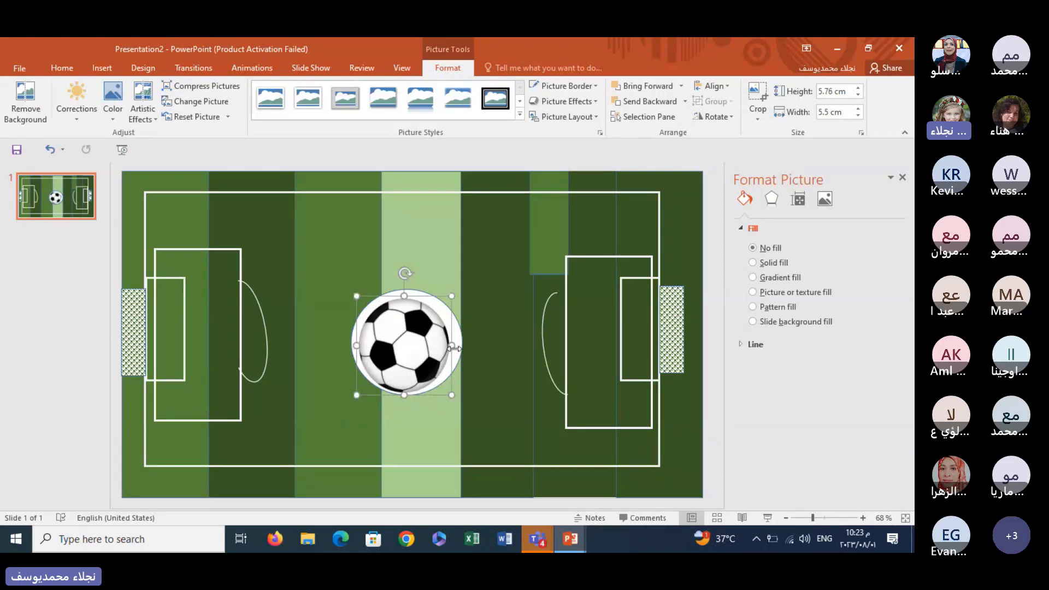
pyautogui.moveTo(453, 348); pyautogui.dragTo(463, 348)
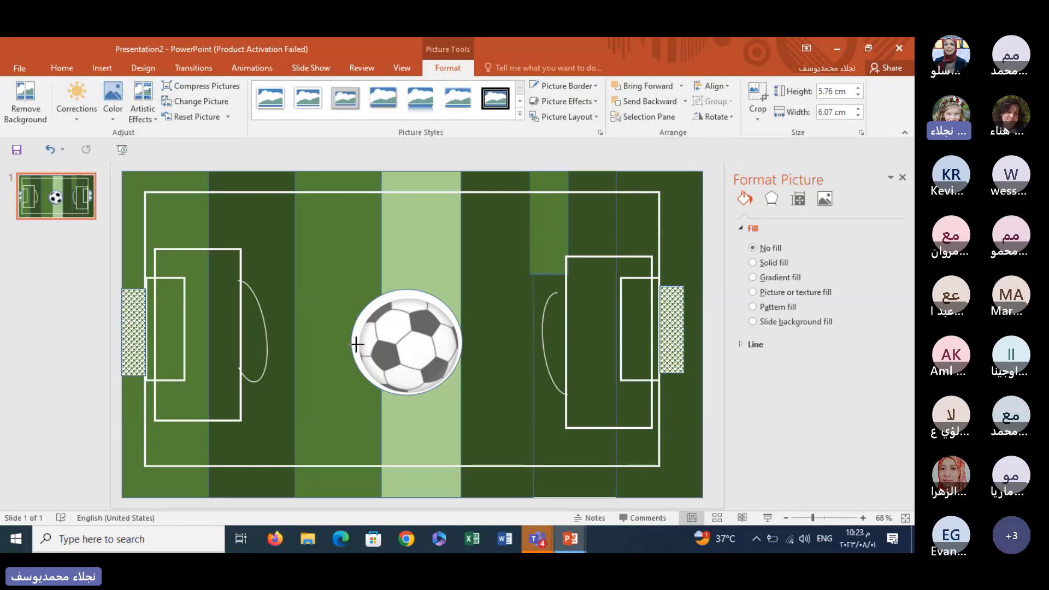
pyautogui.click(333, 378)
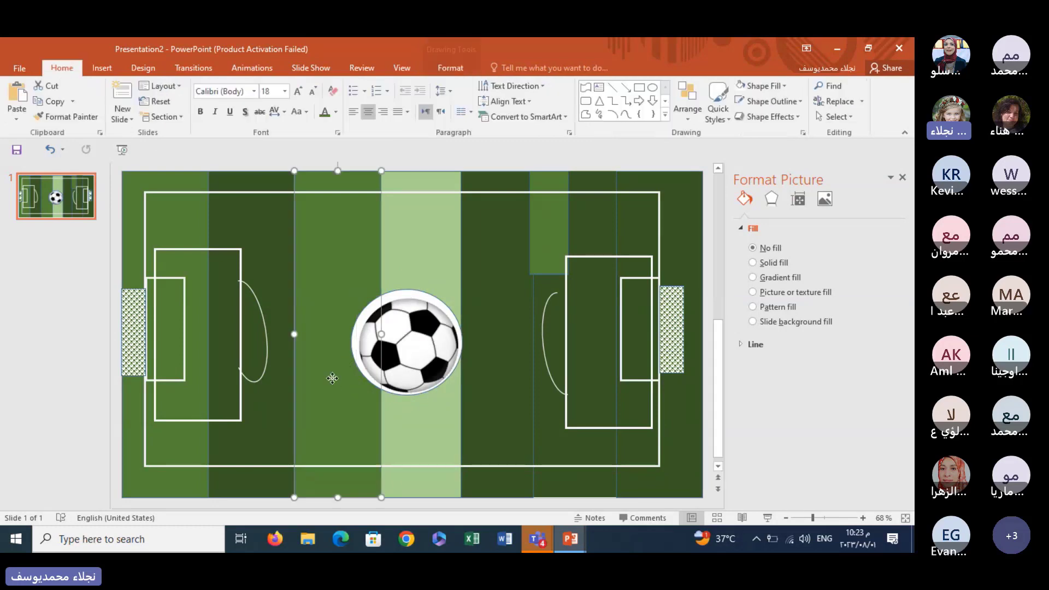